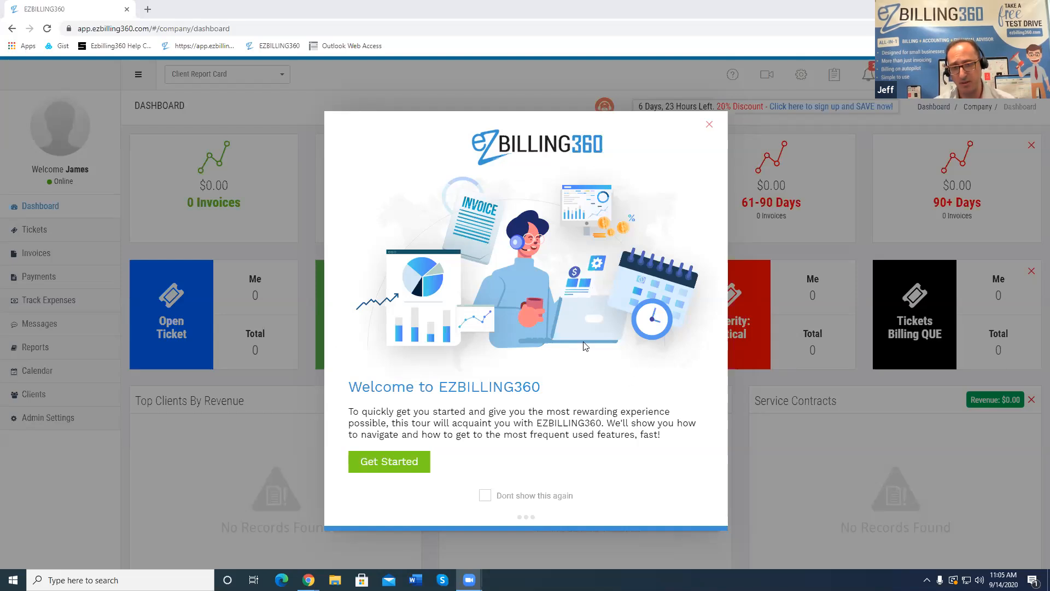
Start the dashboard tour and advance through the top bar, help, videos, settings, tile menu and alerts
{"action": "left_click", "coordinate": [410, 465]}
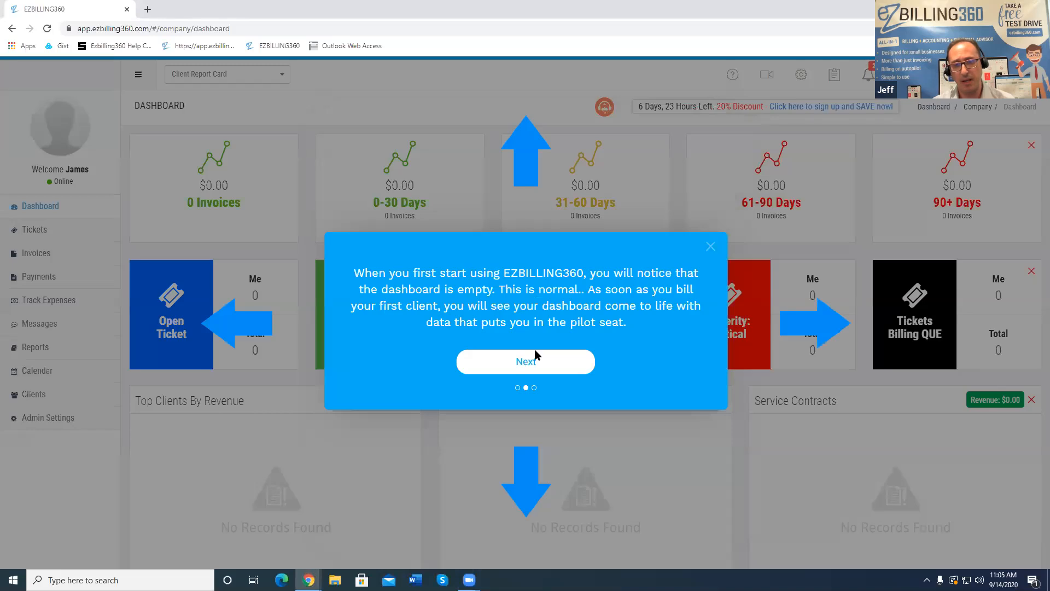
{"action": "left_click", "coordinate": [488, 358]}
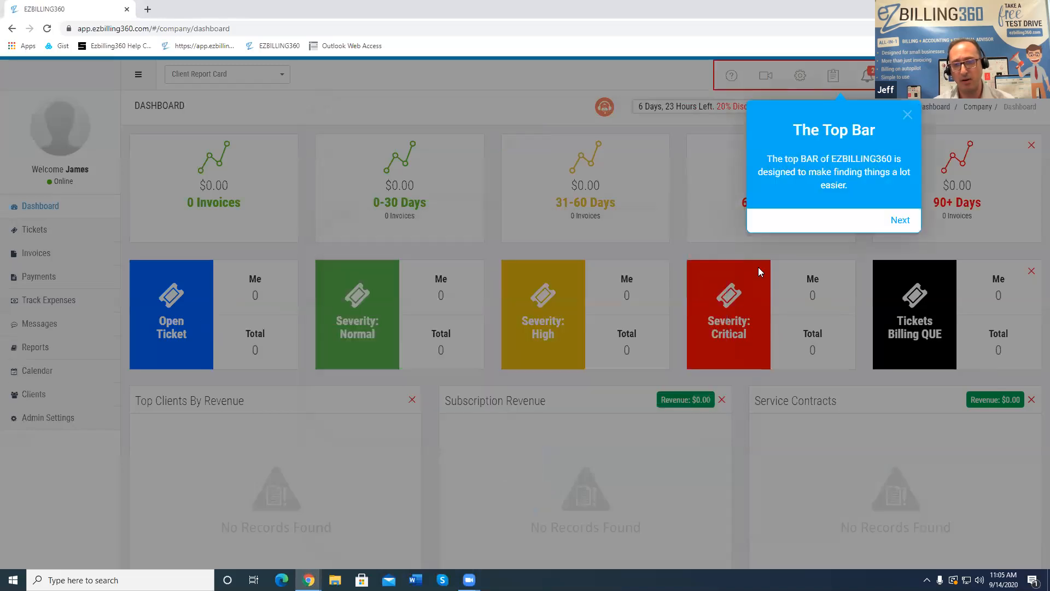
{"action": "left_click", "coordinate": [896, 222]}
{"action": "left_click", "coordinate": [794, 221]}
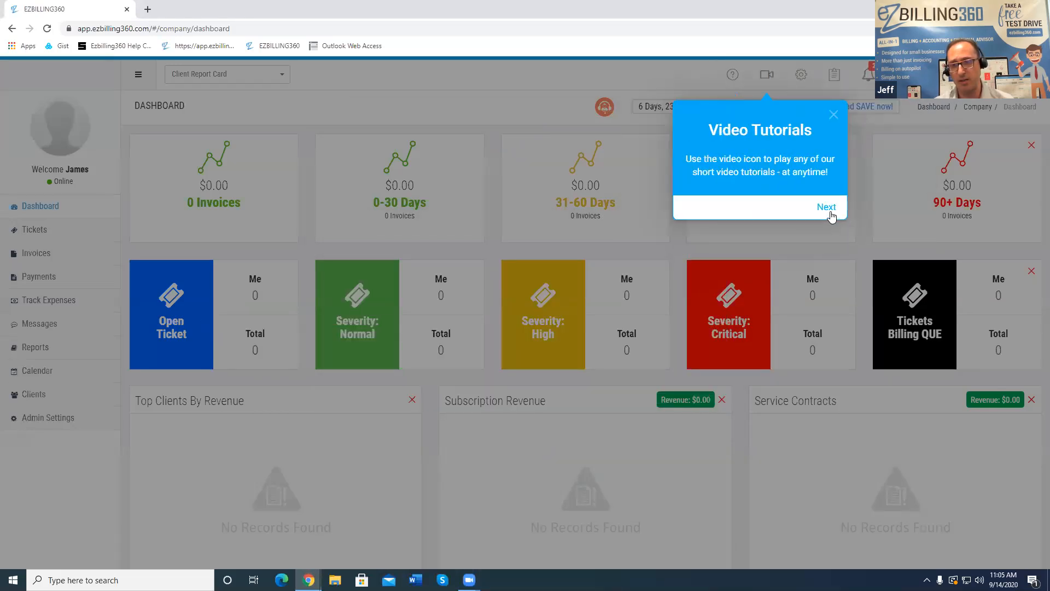
{"action": "left_click", "coordinate": [827, 208]}
{"action": "left_click", "coordinate": [857, 248]}
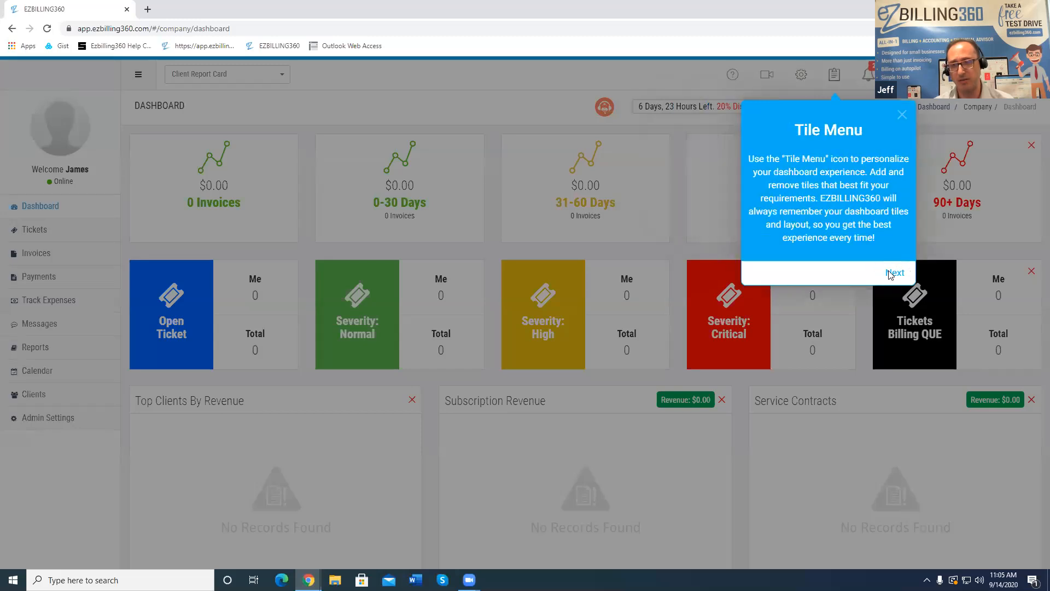
{"action": "left_click", "coordinate": [890, 272]}
Finish the tour through quicklinks, interoffice email, left menu and report card, then dismiss Congratulations
{"action": "left_click", "coordinate": [927, 249]}
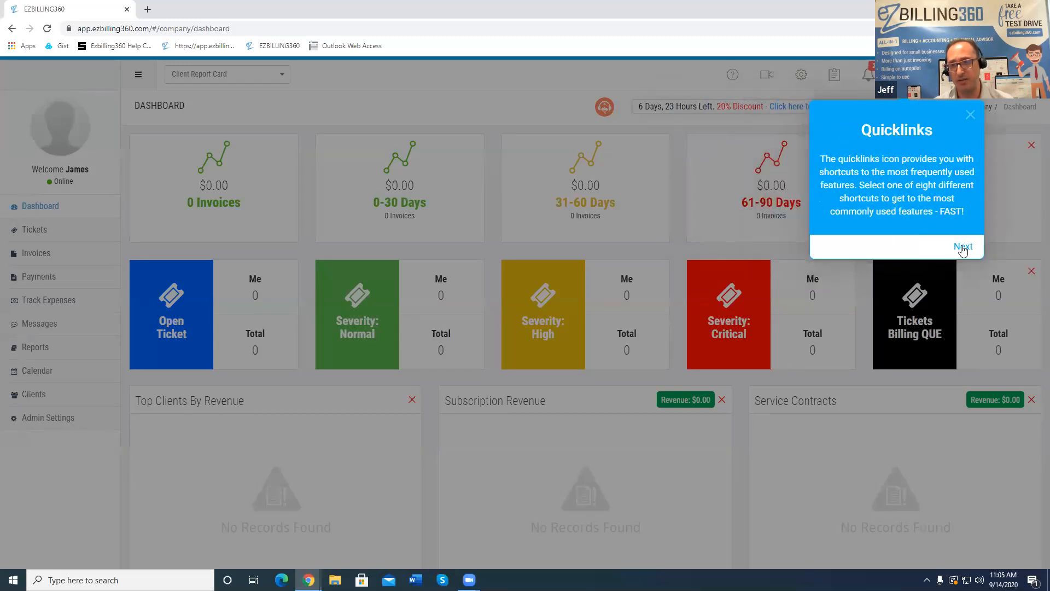
{"action": "left_click", "coordinate": [962, 248]}
{"action": "left_click", "coordinate": [996, 222]}
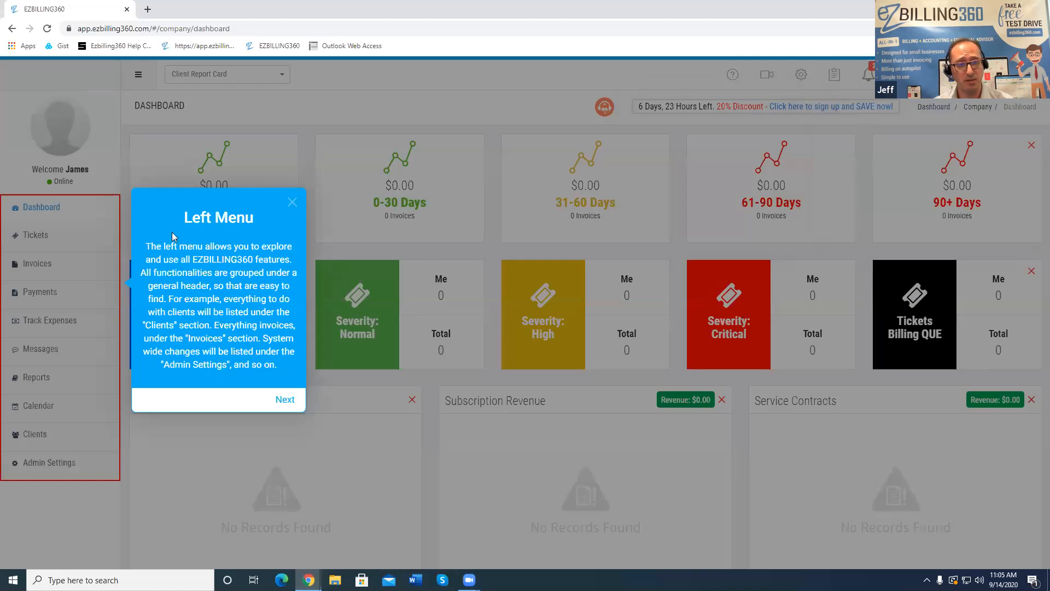
{"action": "left_click", "coordinate": [287, 400]}
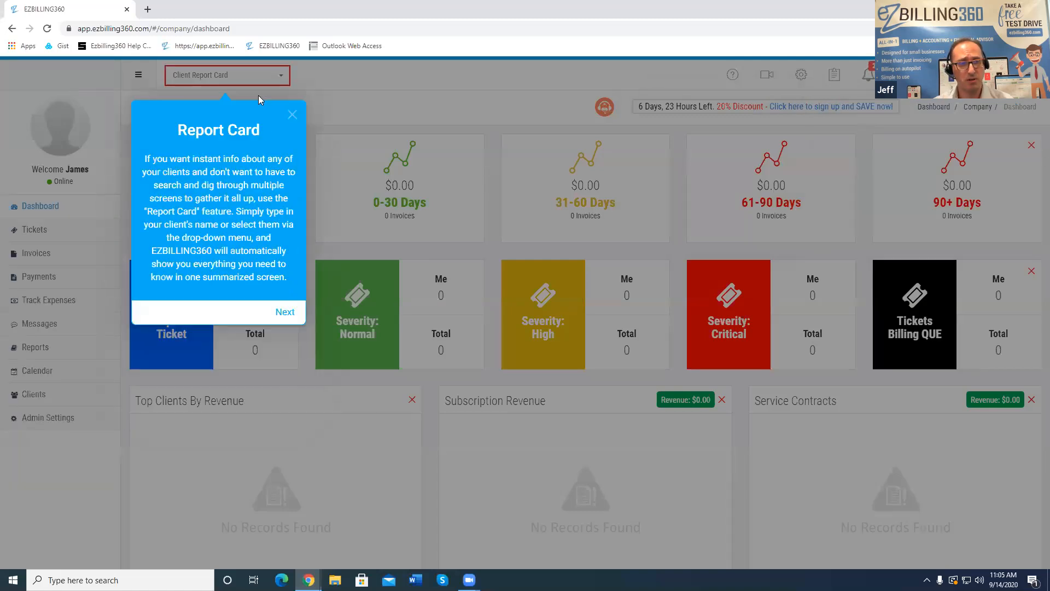
{"action": "left_click", "coordinate": [288, 311]}
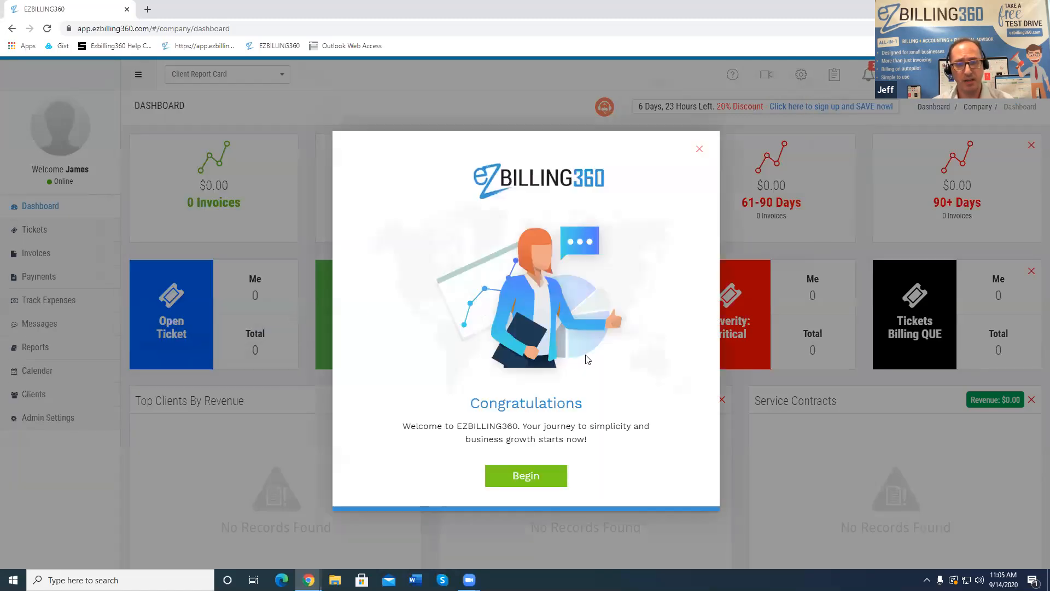
{"action": "left_click", "coordinate": [536, 479]}
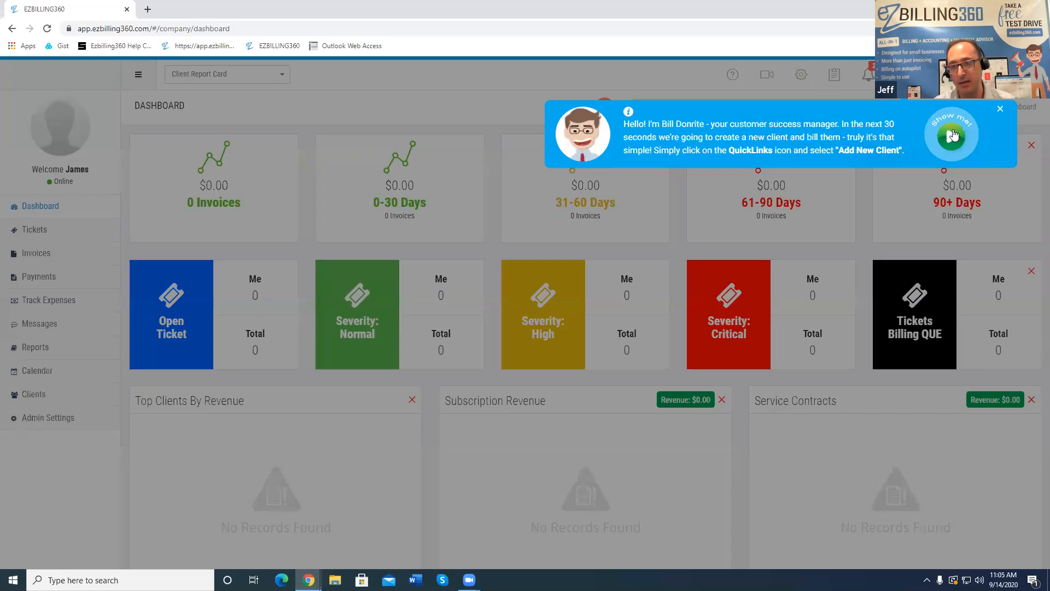
Dismiss the Bill Donrite help banner and reopen the Quicklinks shortcuts panel
{"action": "left_click", "coordinate": [999, 108]}
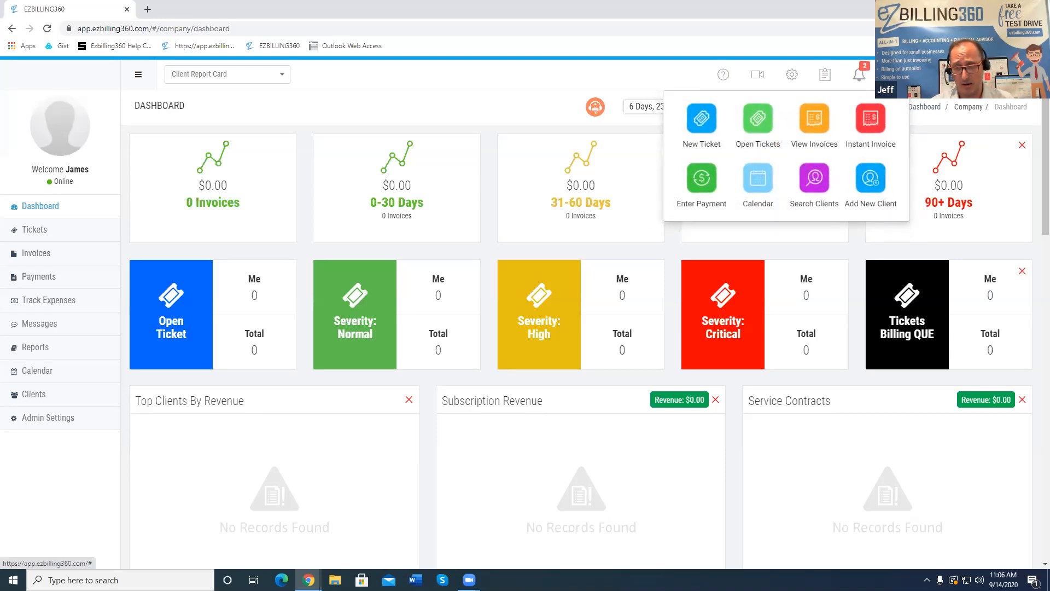
{"action": "left_click", "coordinate": [917, 130]}
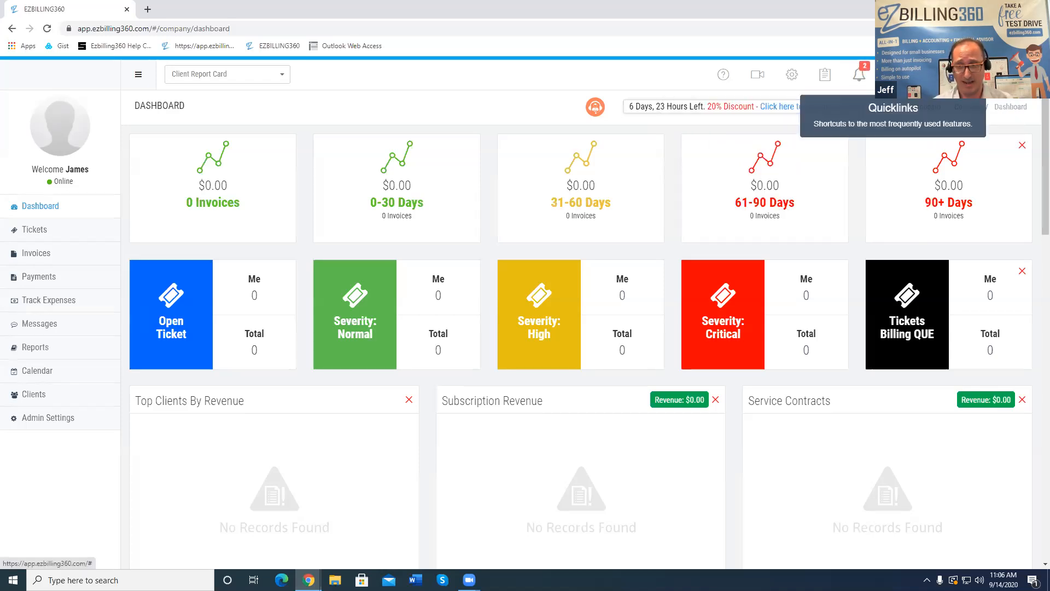
{"action": "left_click", "coordinate": [893, 75]}
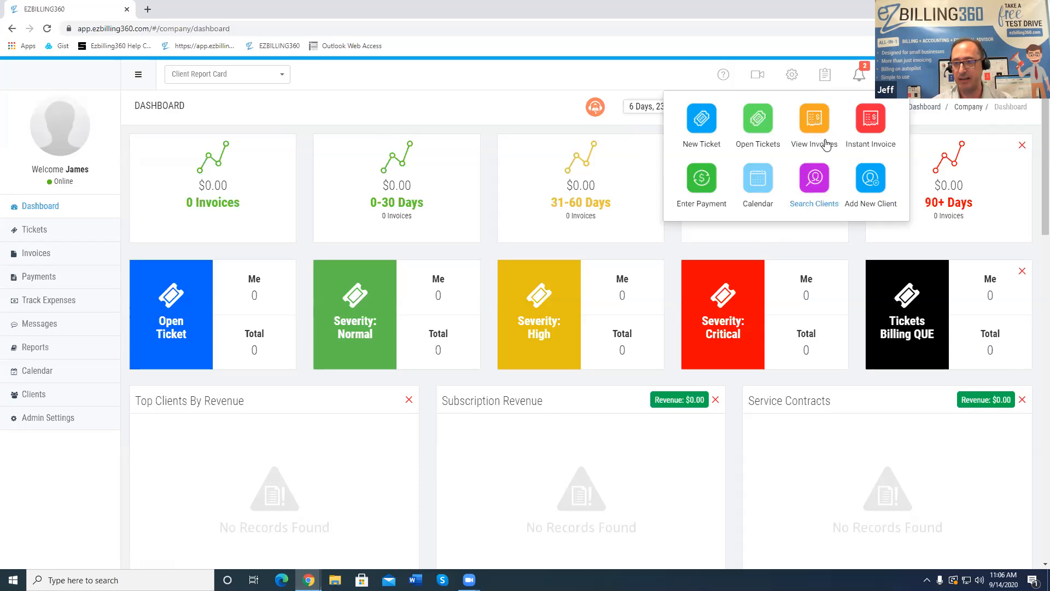
Start a new client named Johns SportShop with its telephone number and the contact's first and last name
{"action": "left_click", "coordinate": [880, 178]}
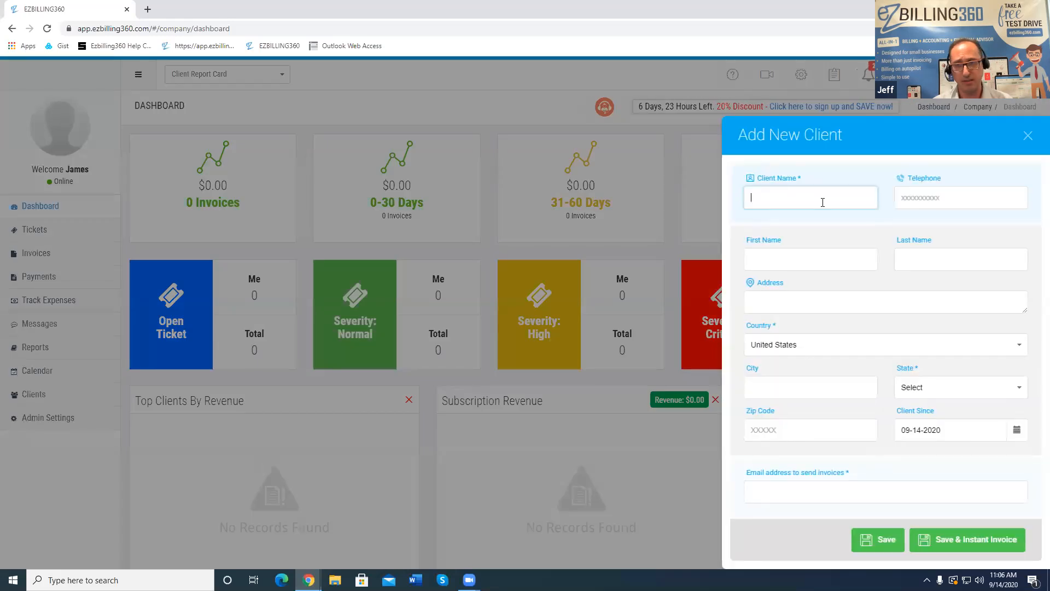
{"action": "left_click", "coordinate": [823, 202]}
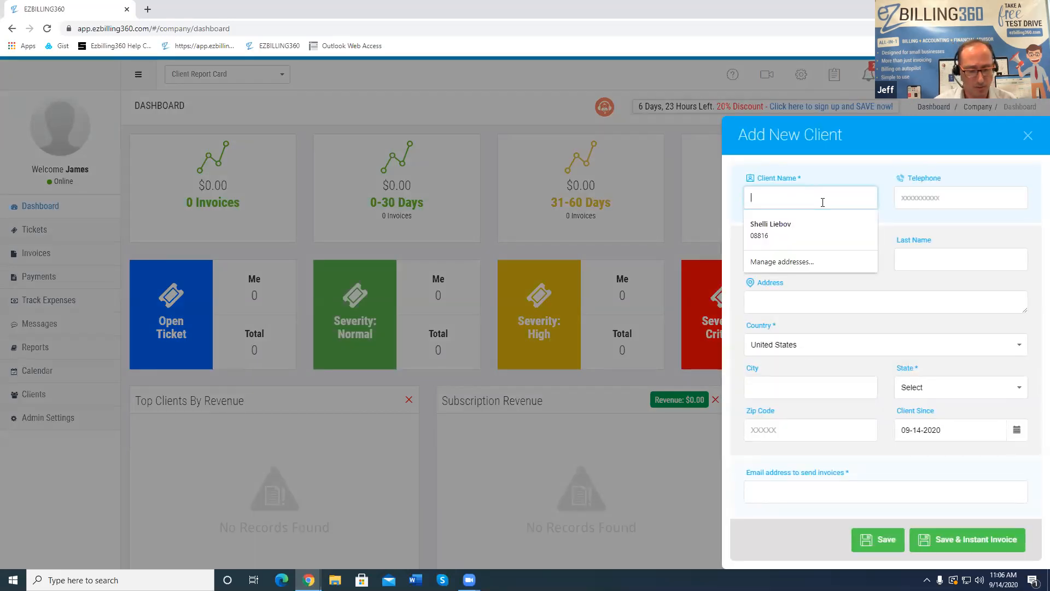
{"action": "type", "text": "d"}
{"action": "key", "text": "BackSpace"}
{"action": "type", "text": "Joh"}
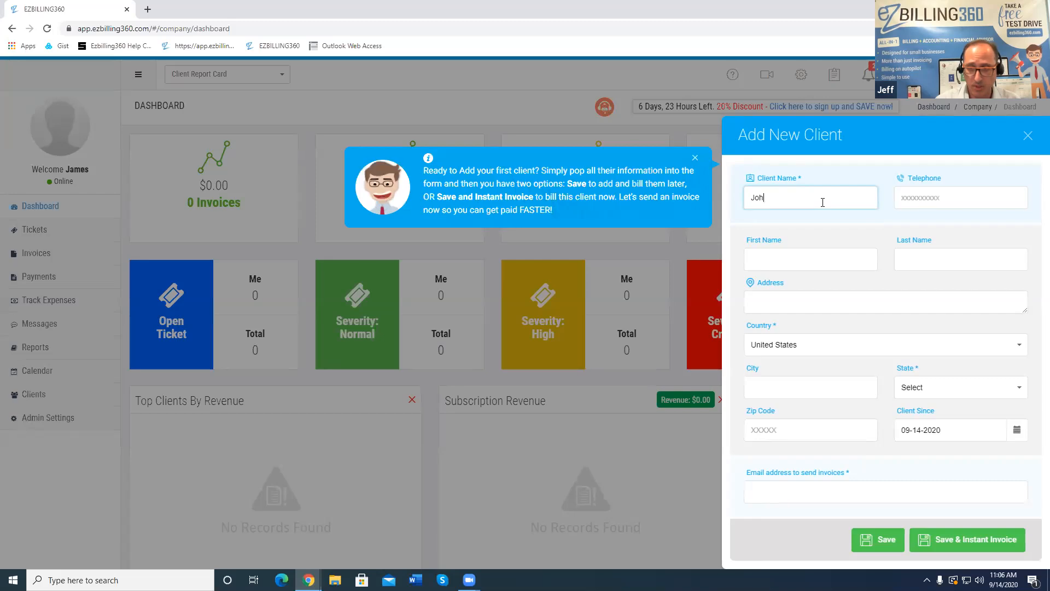
{"action": "type", "text": "ns SportShop"}
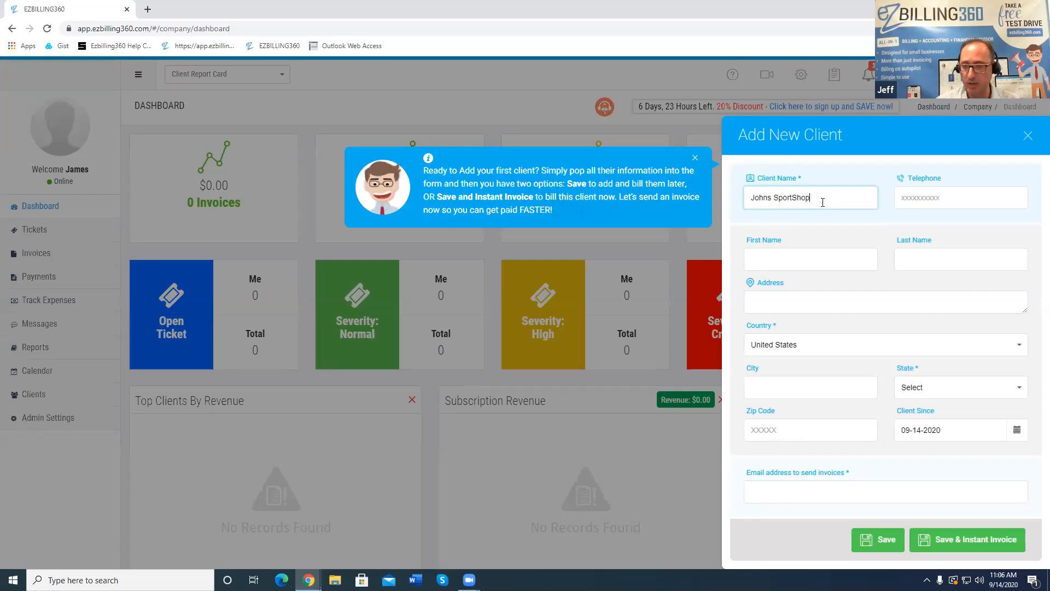
{"action": "key", "text": "Tab"}
{"action": "type", "text": "80"}
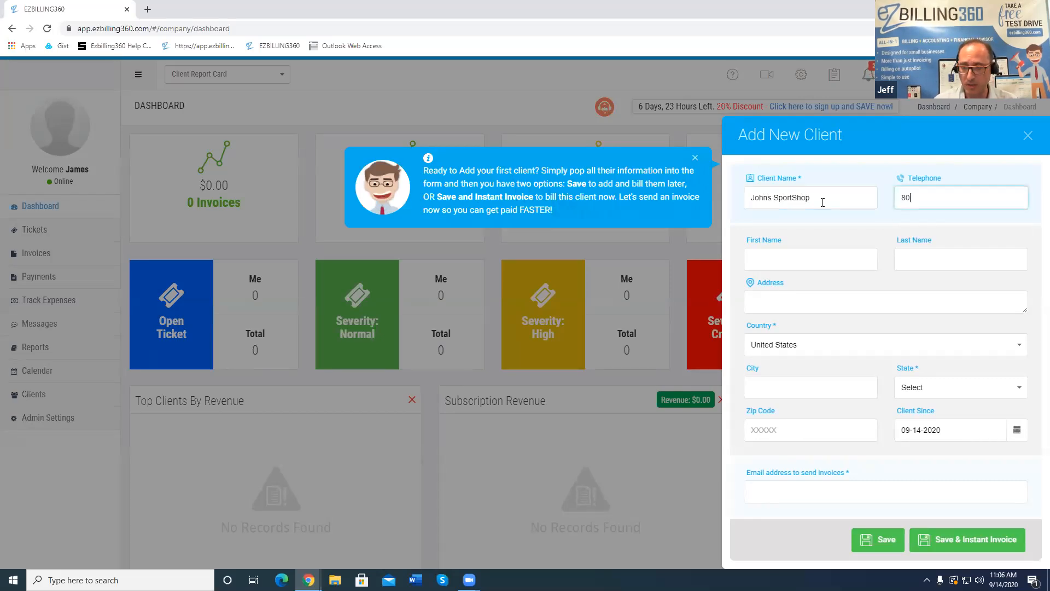
{"action": "type", "text": "0.555.11"}
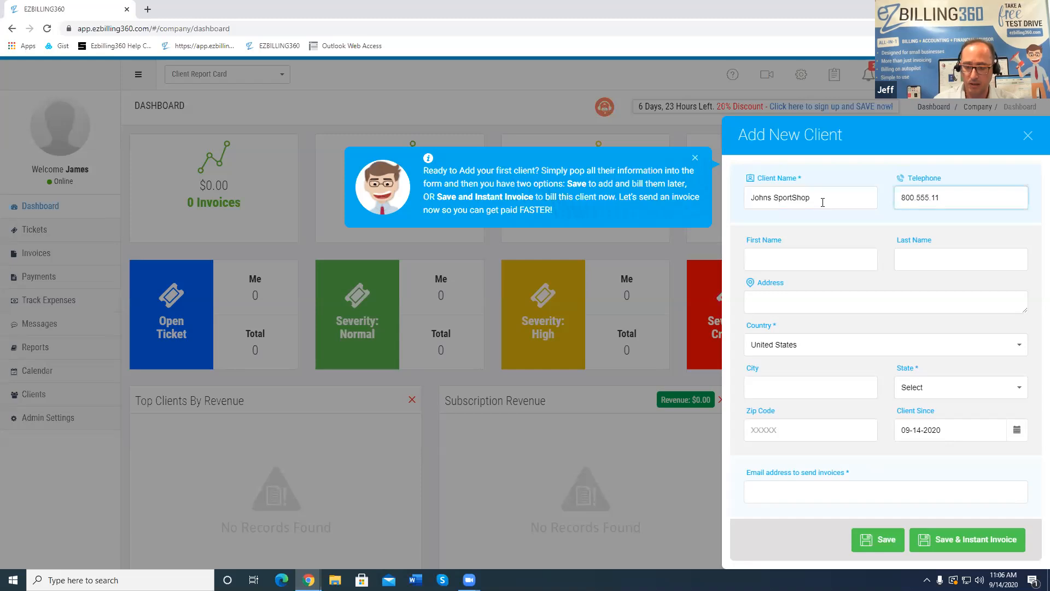
{"action": "type", "text": "12"}
{"action": "key", "text": "Tab"}
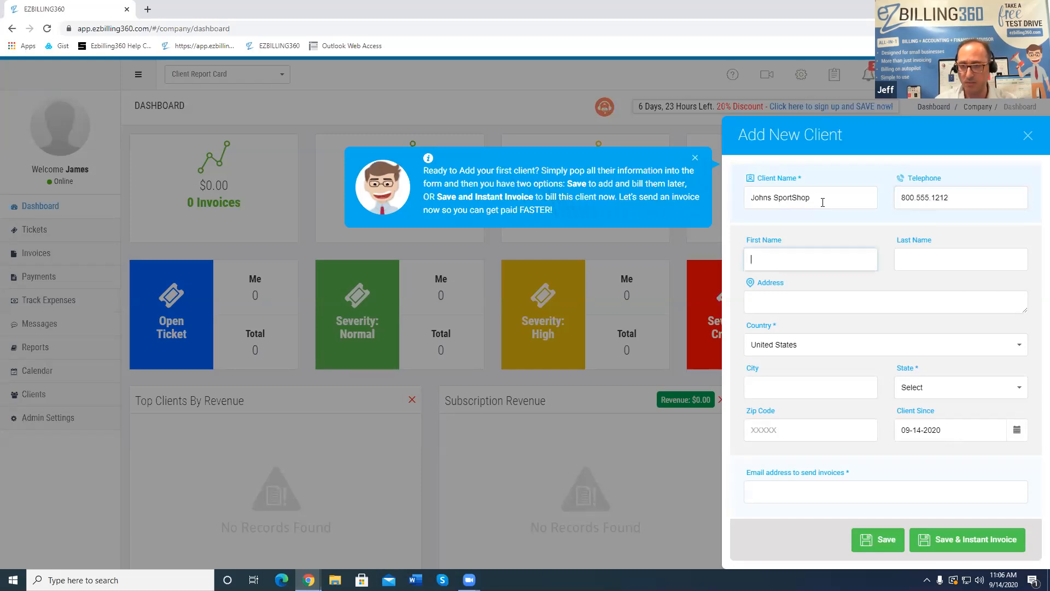
{"action": "key", "text": "Tab"}
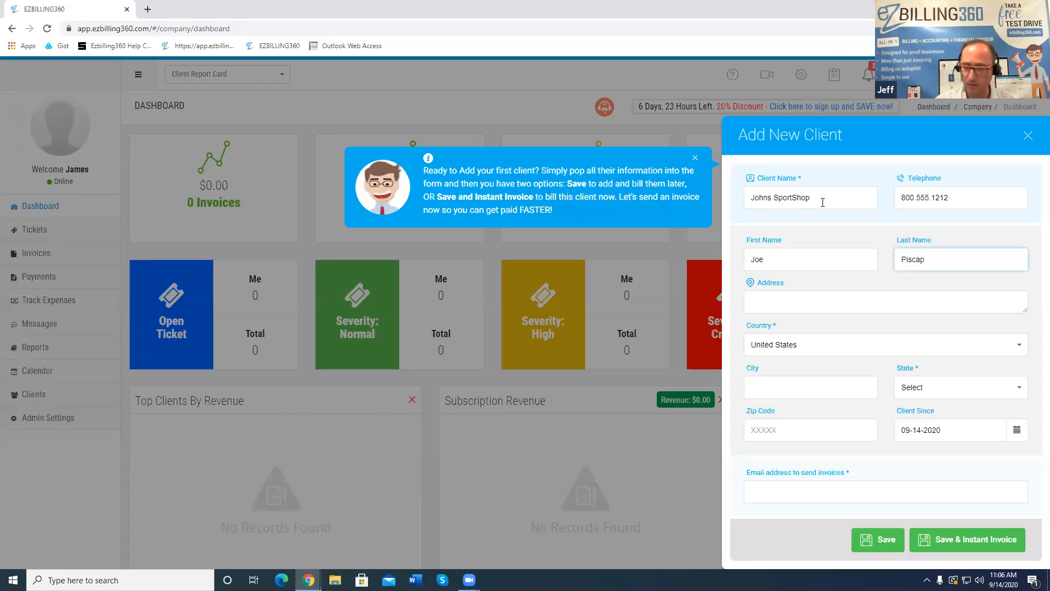
{"action": "key", "text": "Tab"}
{"action": "key", "text": "Tab"}
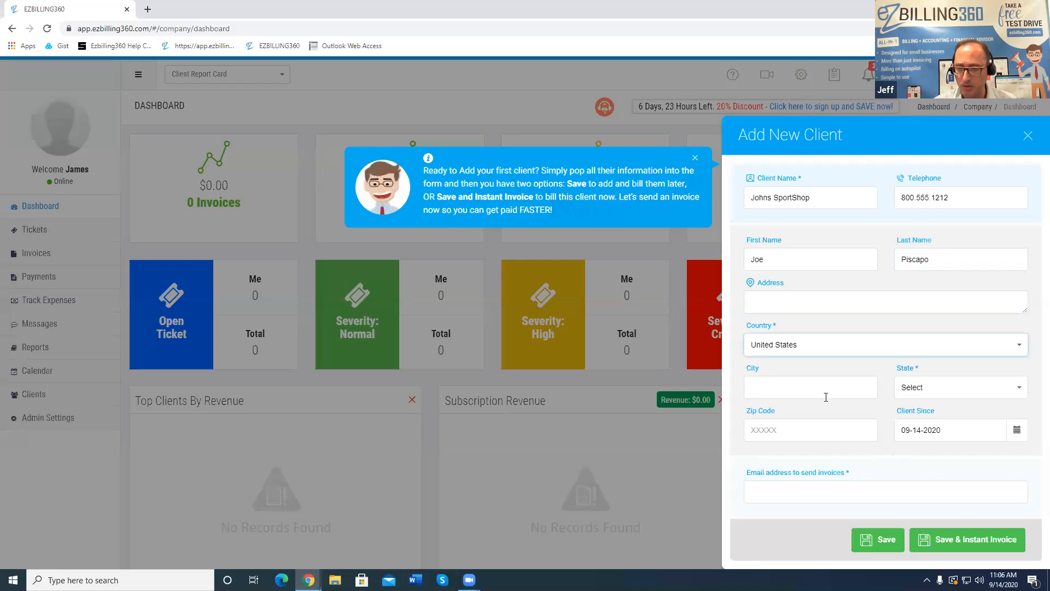
Set the client's state to New Jersey, add the invoice e-mail, and save with an instant invoice
{"action": "left_click", "coordinate": [943, 383]}
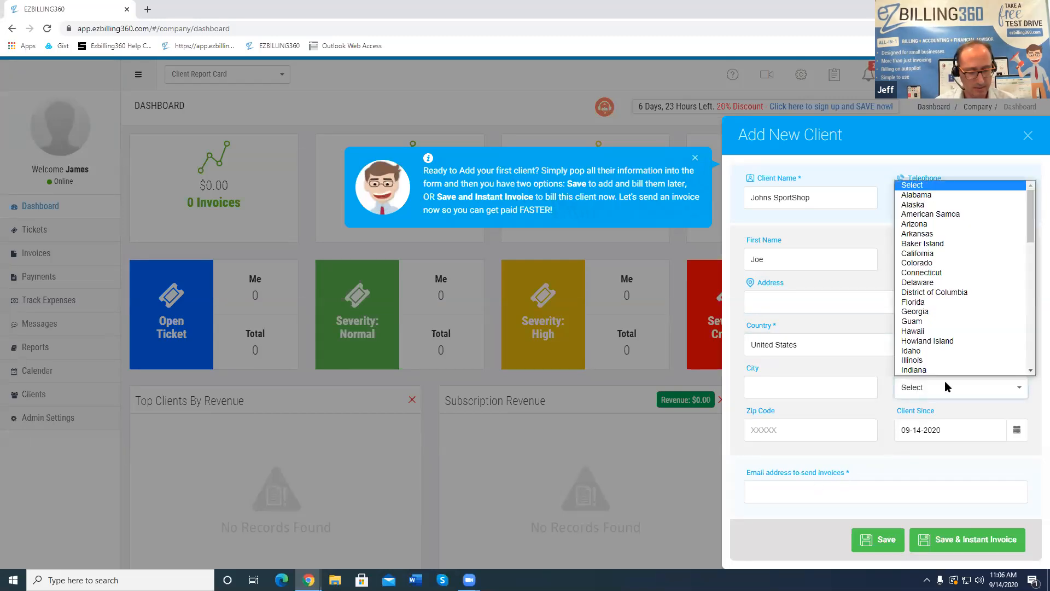
{"action": "type", "text": "new j"}
{"action": "key", "text": "Return"}
{"action": "key", "text": "Tab"}
{"action": "left_click", "coordinate": [799, 495]}
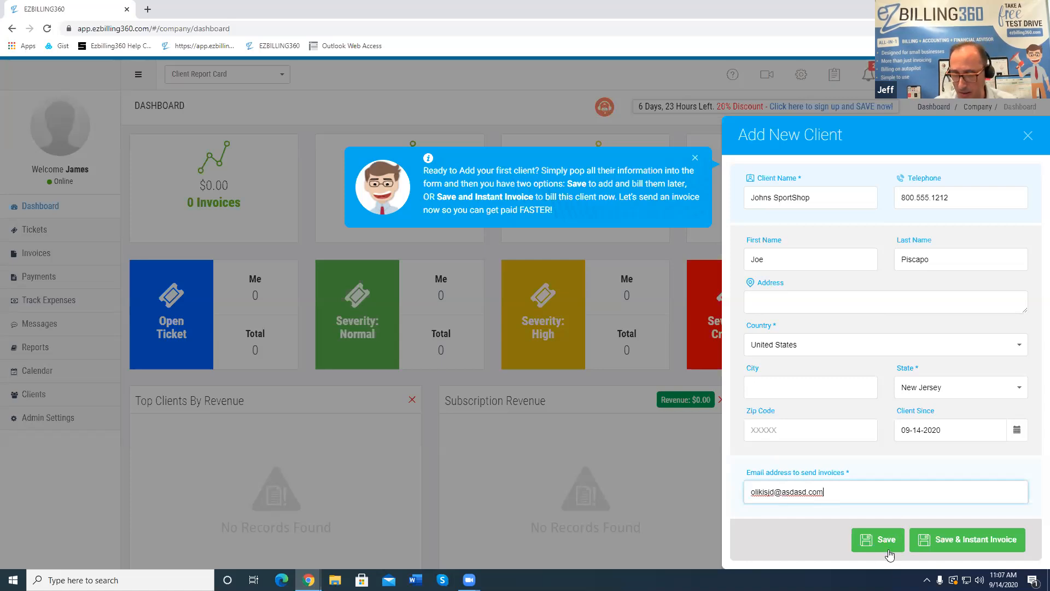
{"action": "left_click", "coordinate": [949, 543]}
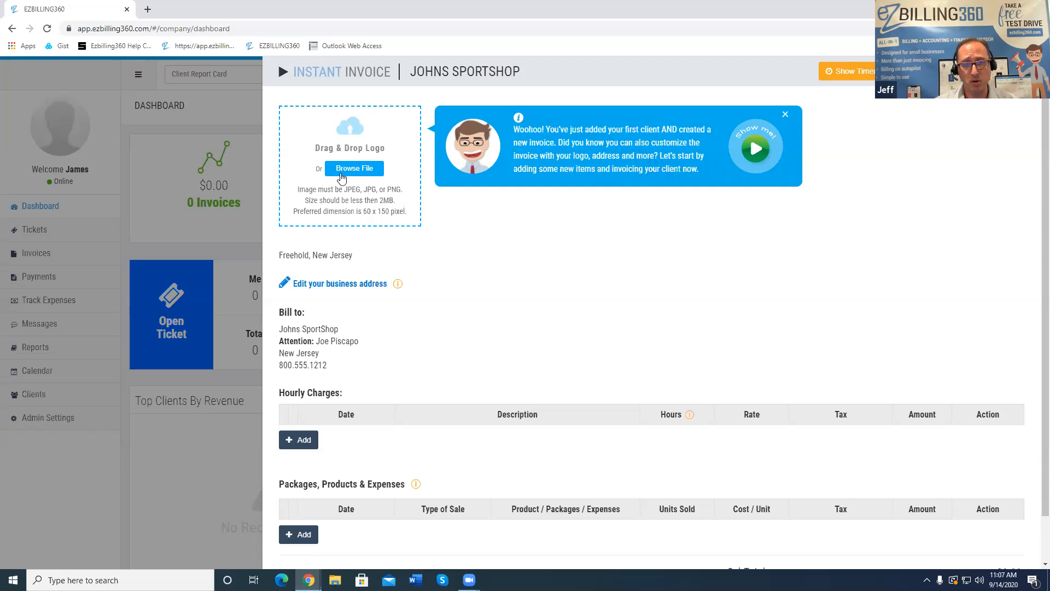
Choose Browse File in the invoice's Drag & Drop Logo box
{"action": "left_click", "coordinate": [375, 172]}
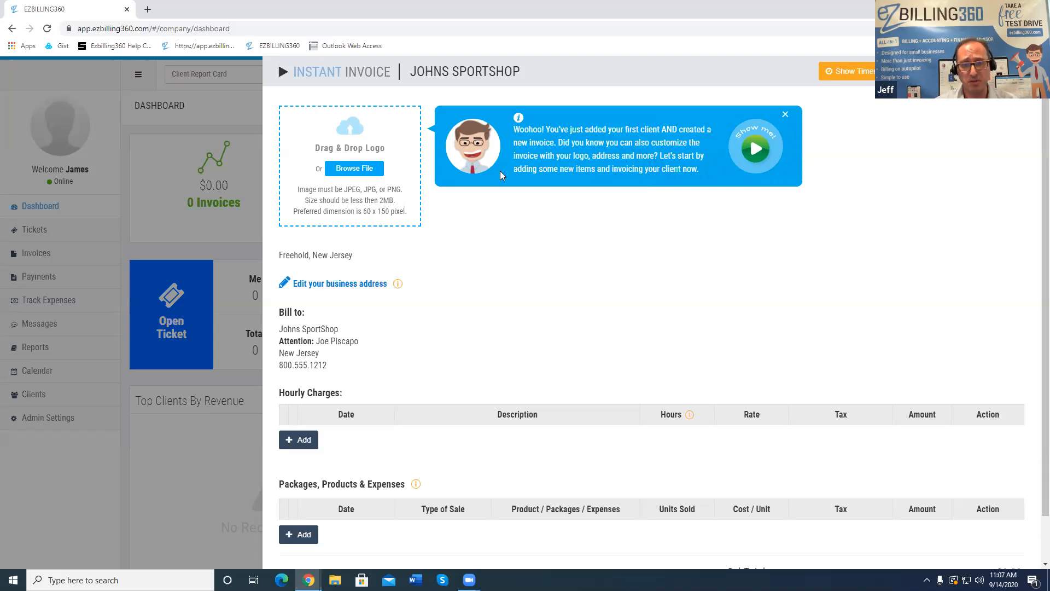
Upload ACS-IT-SUPPORTI.jpg, stretch the crop box over the whole logo, and apply it
{"action": "left_click", "coordinate": [406, 127]}
{"action": "left_click", "coordinate": [128, 82]}
{"action": "key", "text": "Return"}
{"action": "left_click_drag", "start_coordinate": [454, 234], "coordinate": [417, 218]}
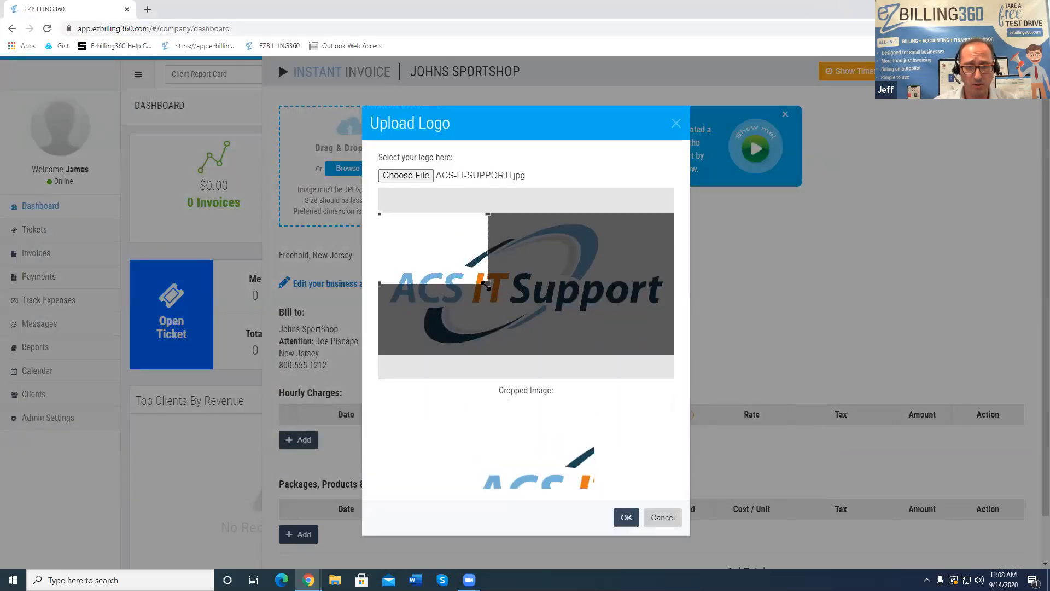
{"action": "left_click_drag", "start_coordinate": [486, 285], "coordinate": [674, 360]}
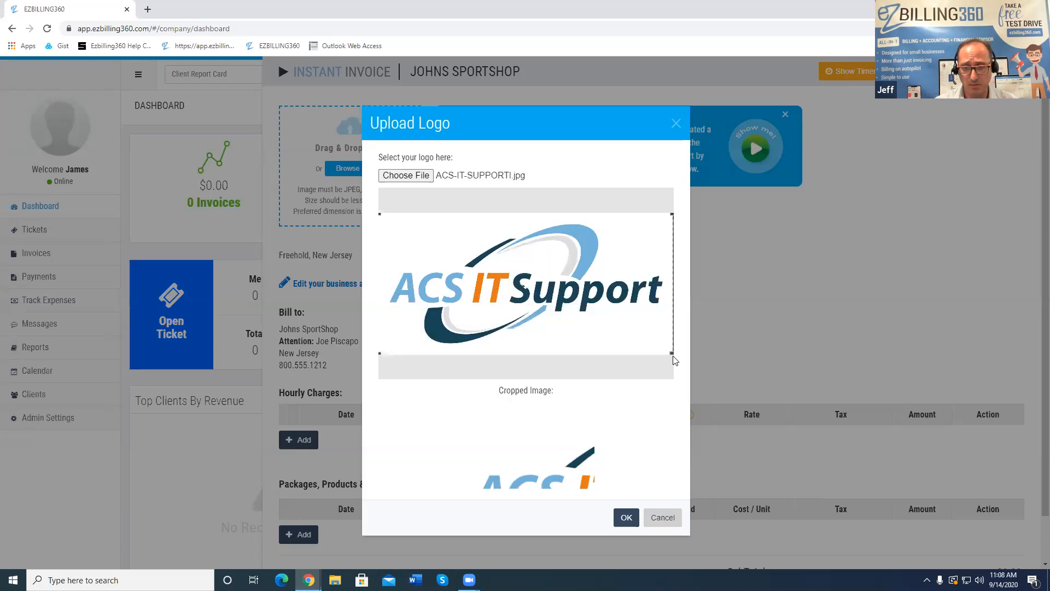
{"action": "left_click", "coordinate": [626, 505]}
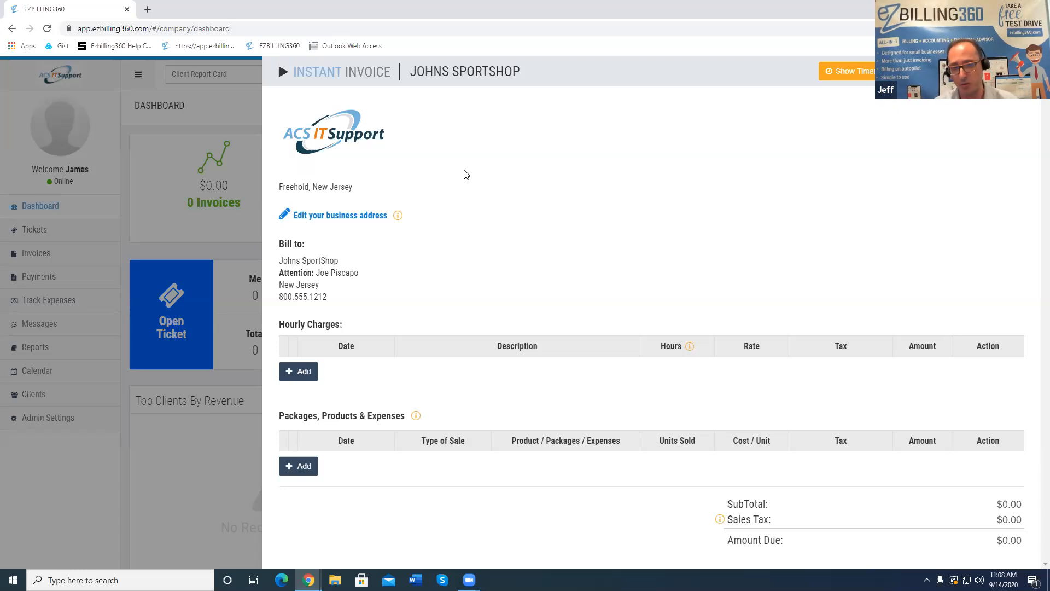
Rename the business to ACS IT SUPPORT, fill its street address from the suggestions, and save
{"action": "left_click", "coordinate": [362, 221]}
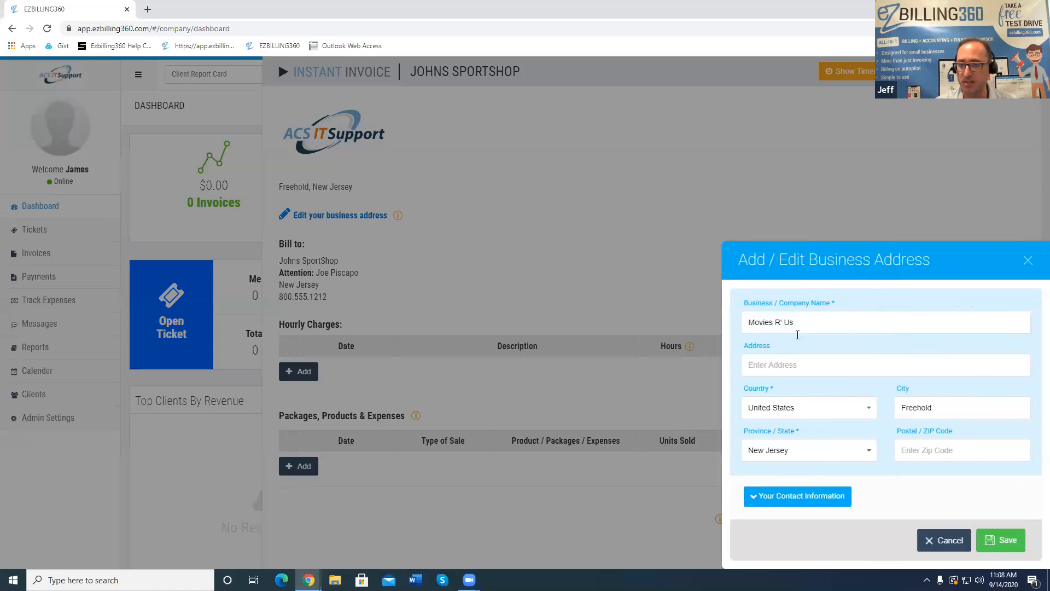
{"action": "left_click_drag", "start_coordinate": [823, 323], "coordinate": [715, 325]}
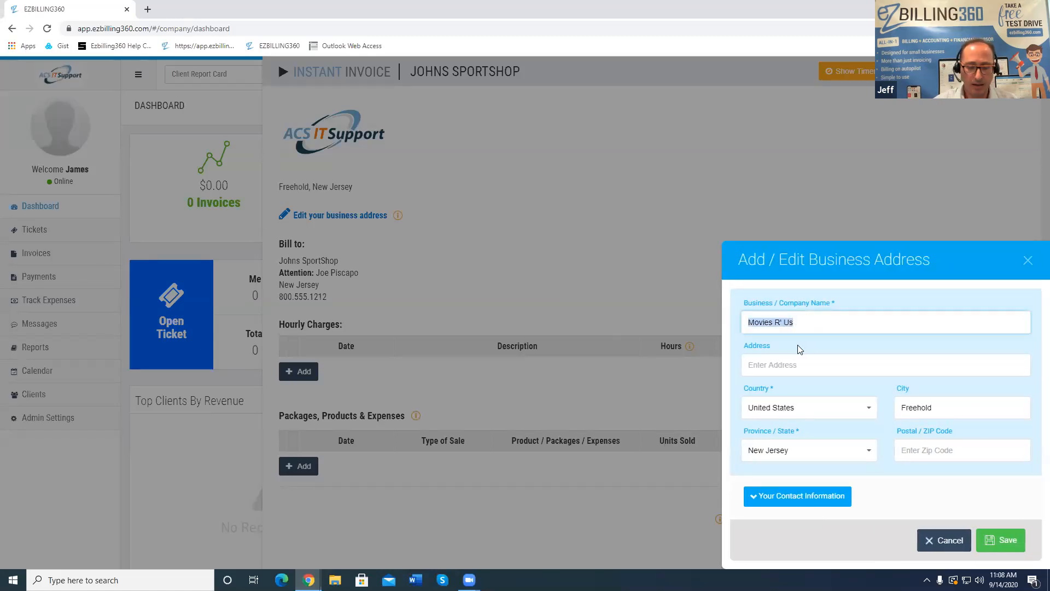
{"action": "type", "text": "ACS IT SUPPORT"}
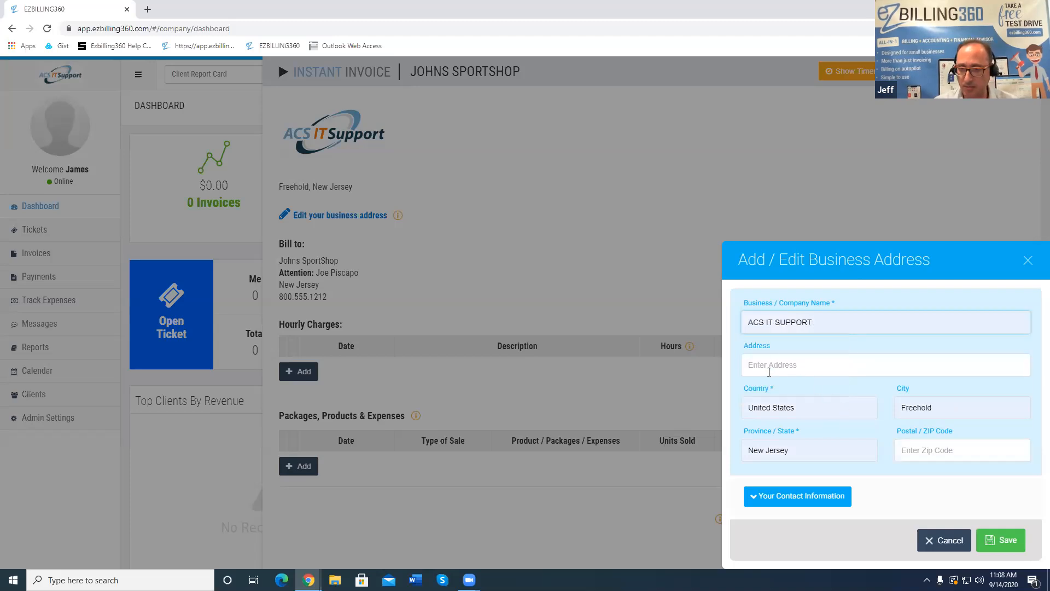
{"action": "left_click", "coordinate": [777, 365]}
{"action": "left_click", "coordinate": [777, 213]}
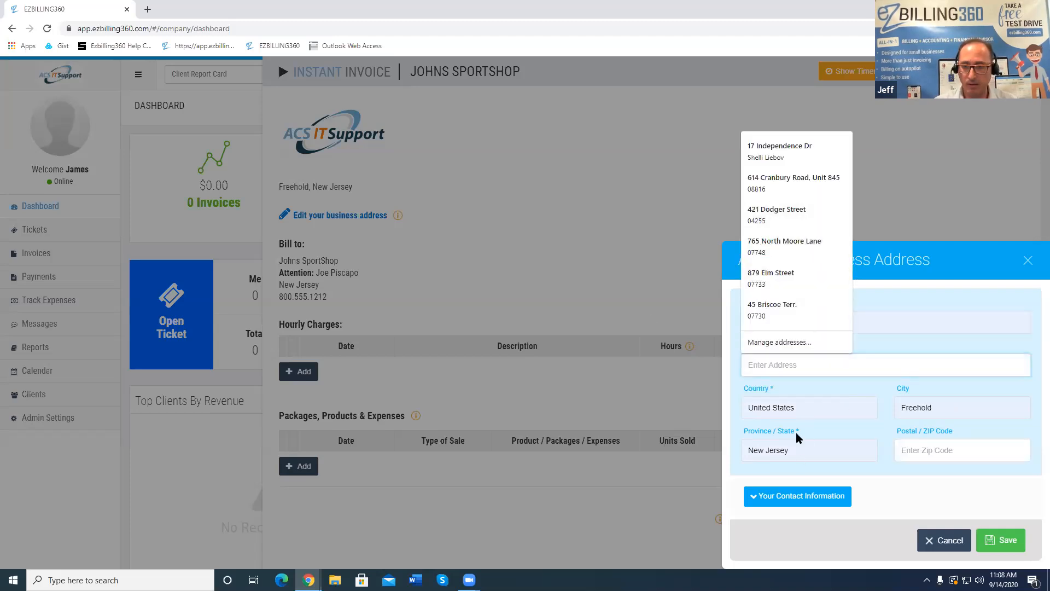
{"action": "type", "text": "614 C"}
{"action": "key", "text": "Down"}
{"action": "key", "text": "Return"}
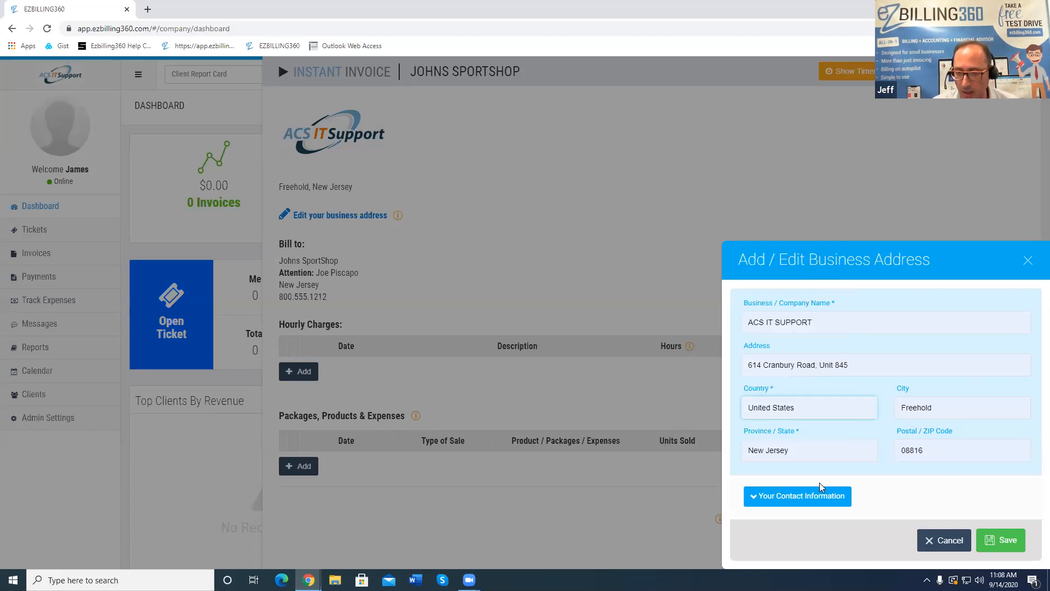
{"action": "left_click", "coordinate": [998, 542]}
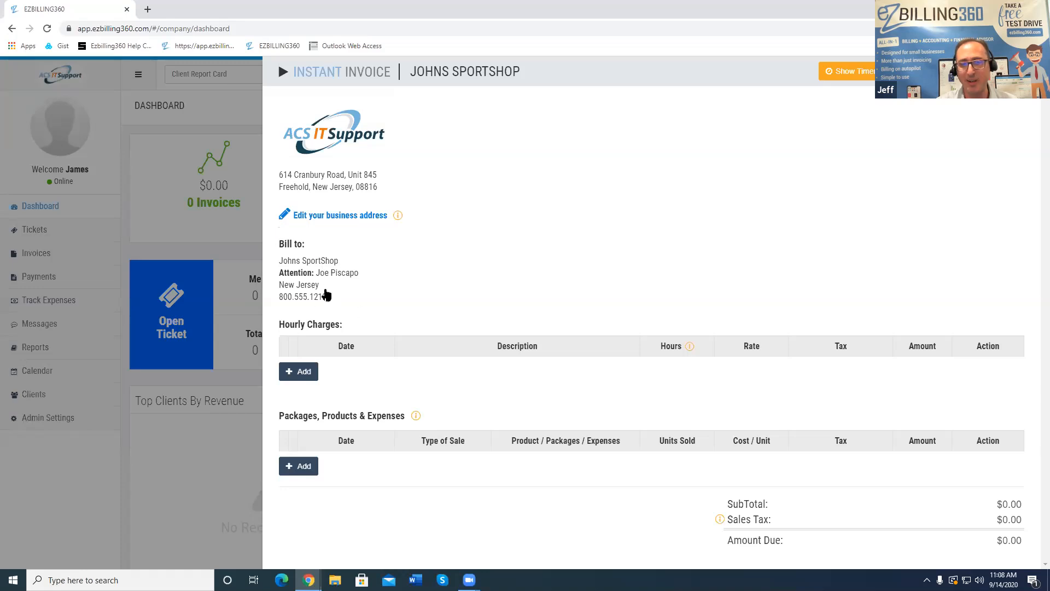
{"action": "left_click", "coordinate": [324, 289]}
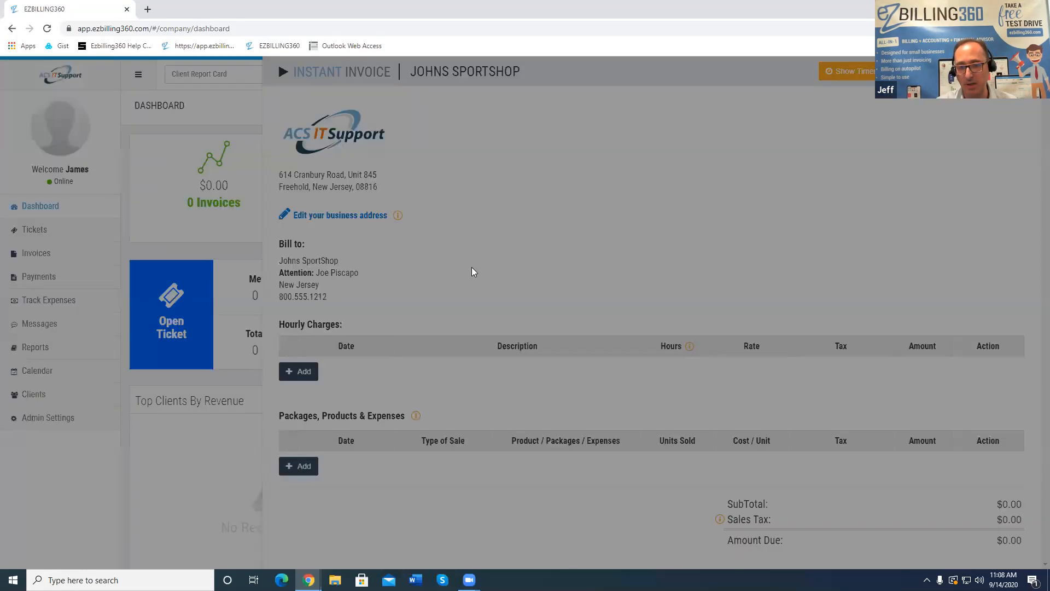
{"action": "left_click", "coordinate": [815, 304]}
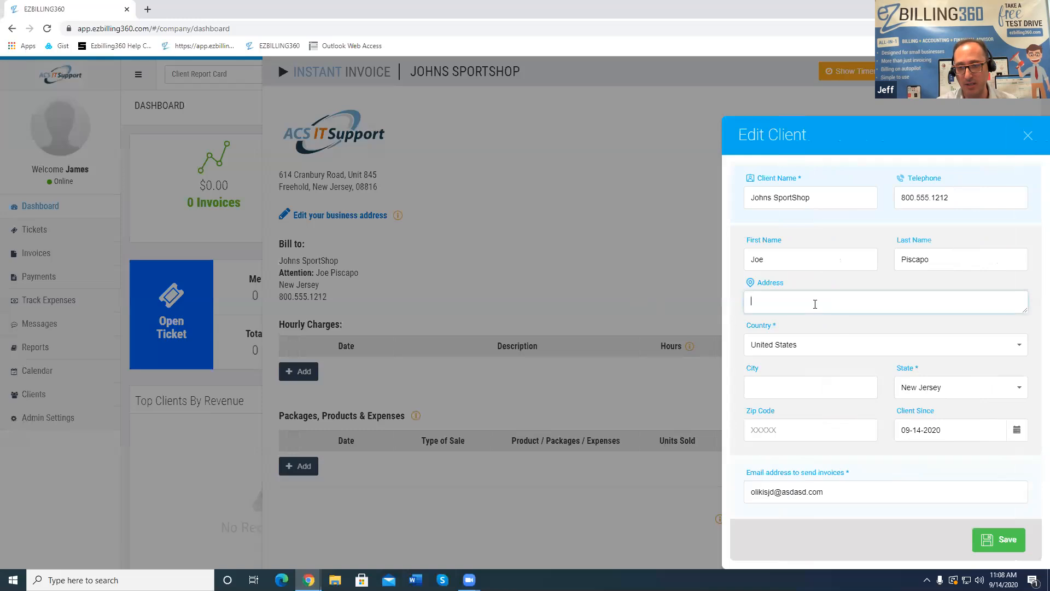
{"action": "left_click", "coordinate": [1028, 135]}
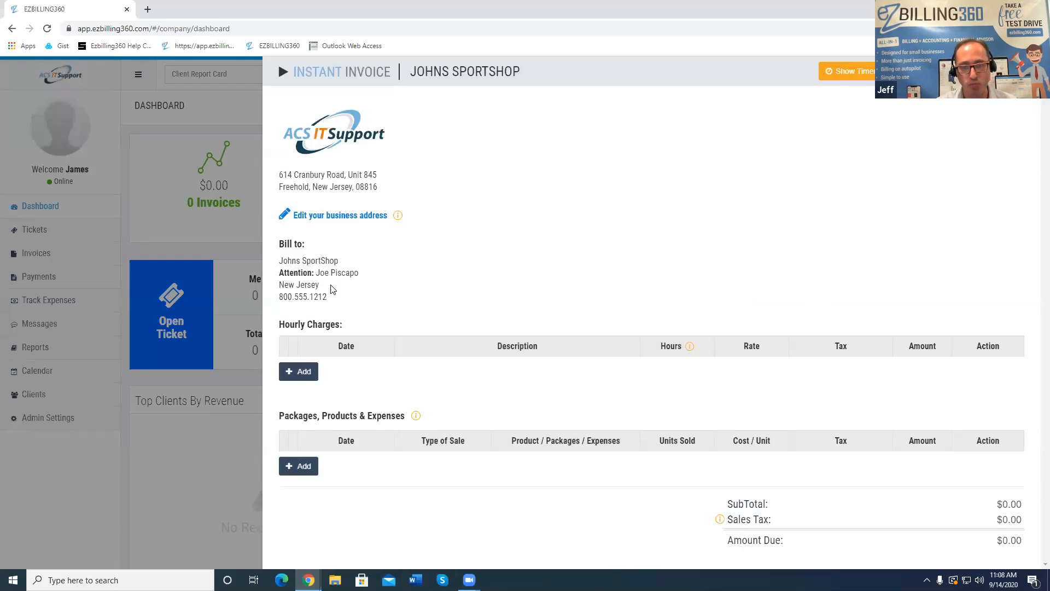
Add an hourly charge line dated 09-08-2020 with a laptop-repair description
{"action": "left_click", "coordinate": [298, 372]}
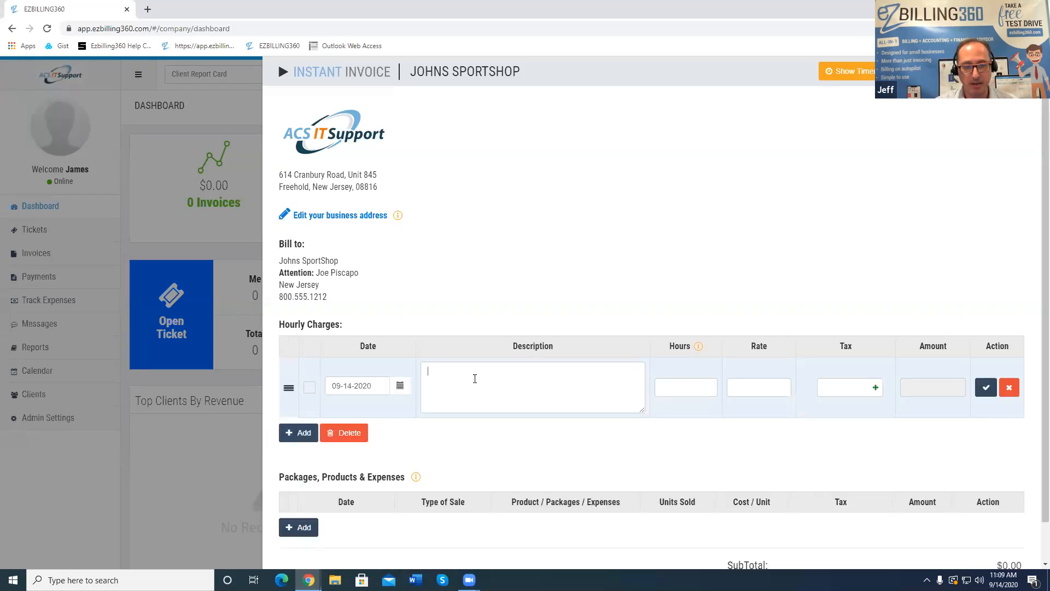
{"action": "left_click", "coordinate": [399, 388]}
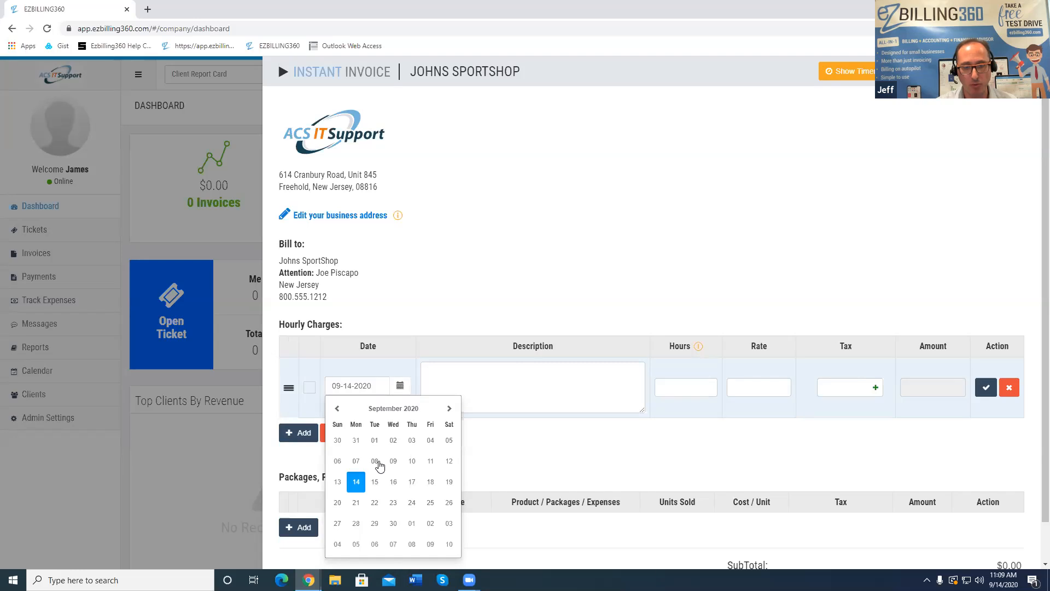
{"action": "left_click", "coordinate": [375, 460]}
{"action": "left_click", "coordinate": [495, 387]}
{"action": "type", "text": "Fixed"}
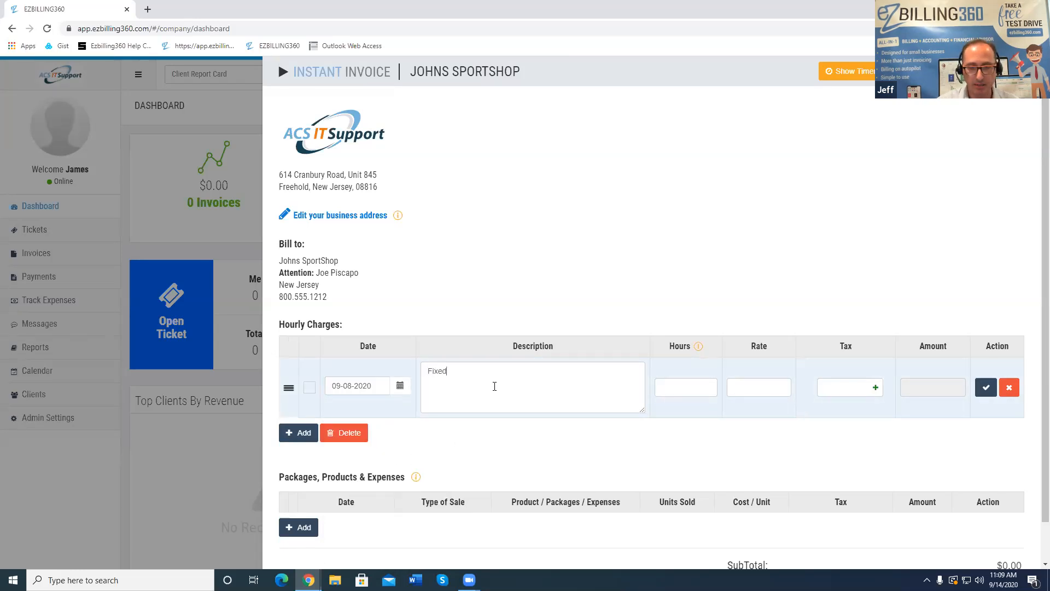
{"action": "type", "text": " Alan's Laptop"}
Enter 1 hour at rate 100, save the charge line, and send the invoice
{"action": "key", "text": "Tab"}
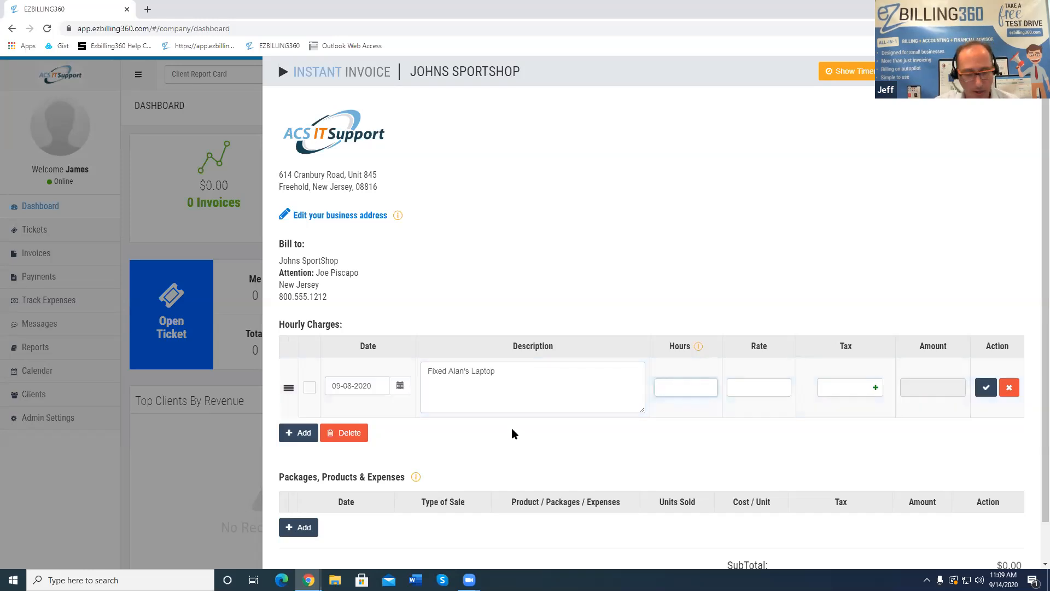
{"action": "type", "text": "1"}
{"action": "left_click", "coordinate": [775, 394]}
{"action": "type", "text": "100"}
{"action": "key", "text": "Tab"}
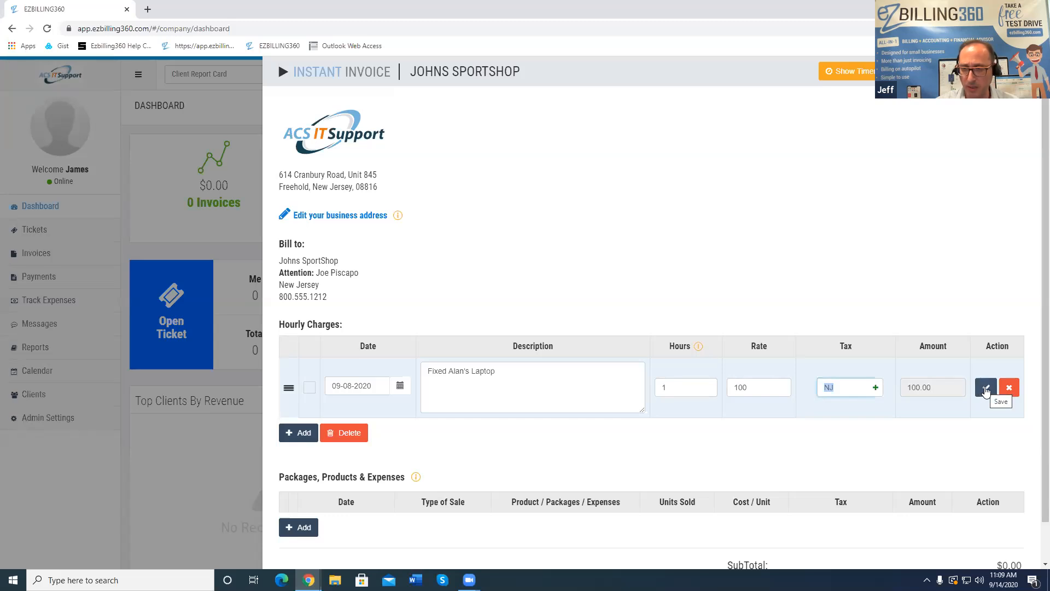
{"action": "left_click", "coordinate": [987, 388]}
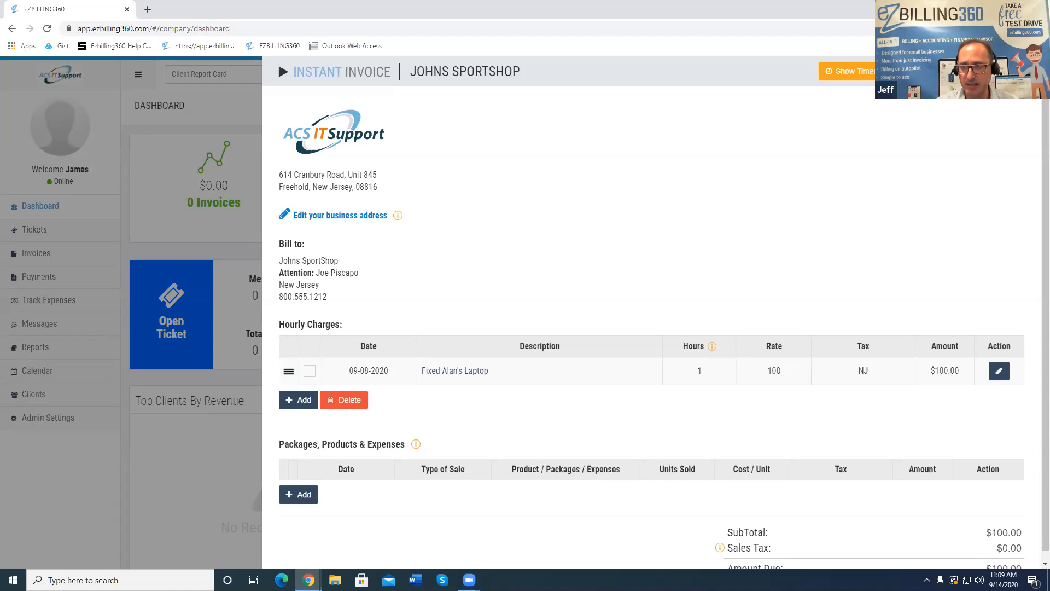
{"action": "left_click", "coordinate": [925, 71]}
{"action": "left_click", "coordinate": [571, 352]}
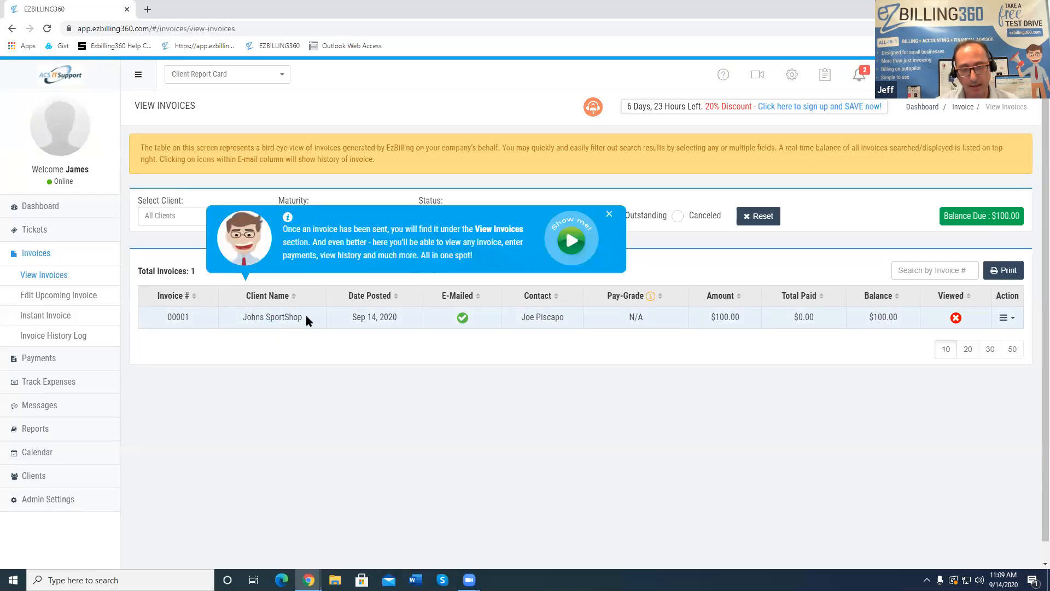
Close the blue tips popup on the View Invoices list
{"action": "left_click", "coordinate": [610, 215]}
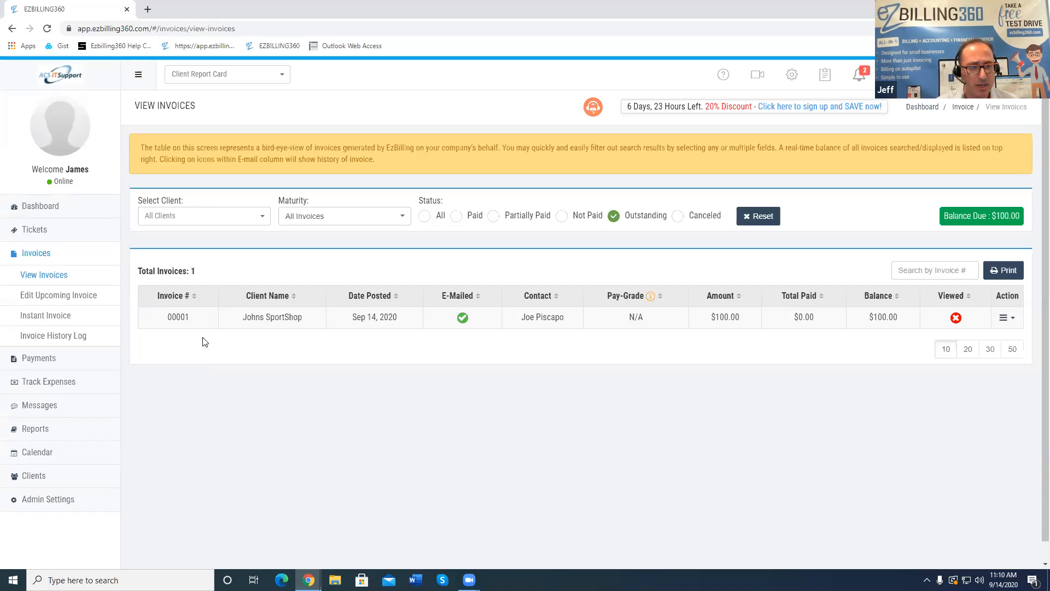
{"action": "left_click", "coordinate": [178, 317]}
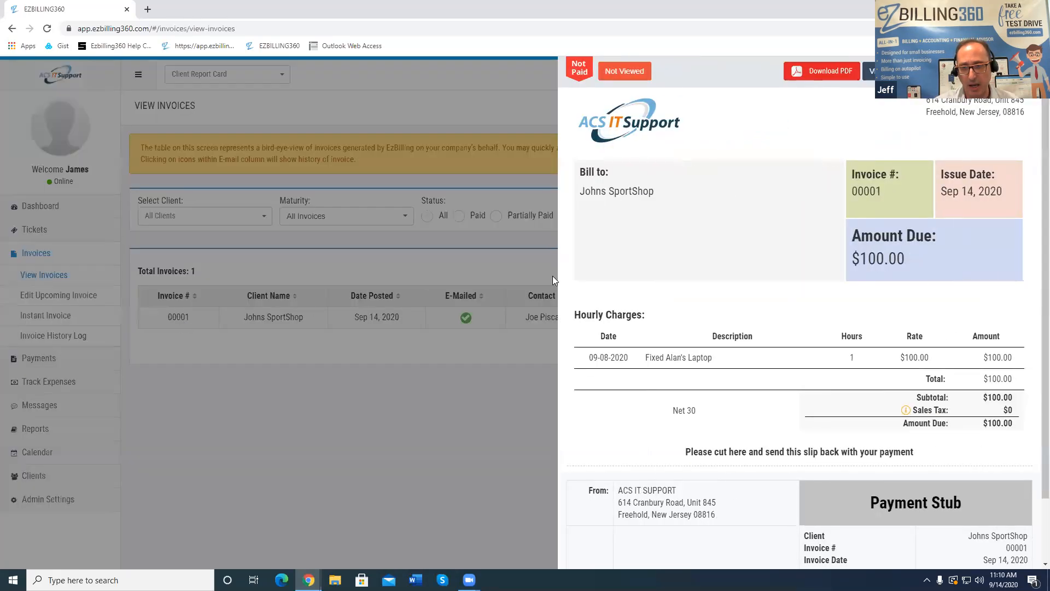
{"action": "scroll", "coordinate": [819, 274], "scroll_direction": "down", "scroll_amount": 1}
{"action": "scroll", "coordinate": [819, 274], "scroll_direction": "up", "scroll_amount": 1}
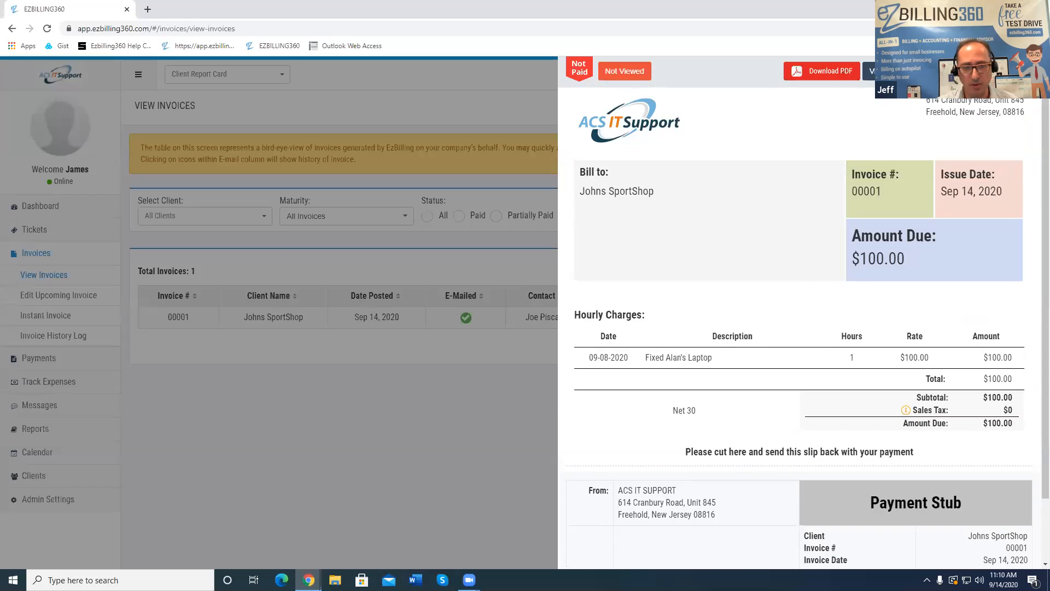
{"action": "left_click", "coordinate": [260, 362]}
{"action": "left_click", "coordinate": [284, 320]}
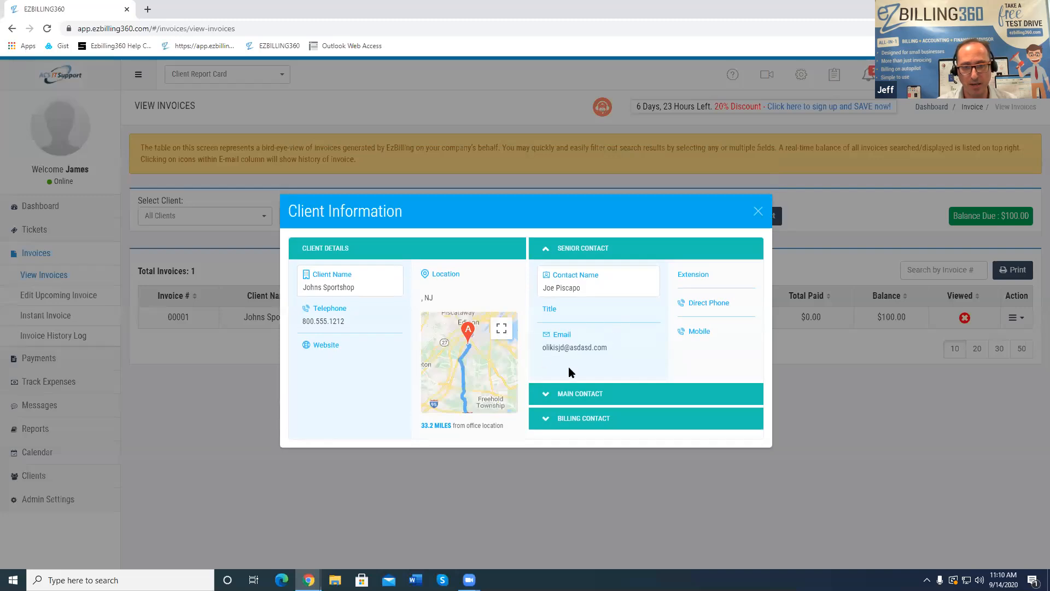
{"action": "left_click", "coordinate": [570, 394]}
{"action": "left_click", "coordinate": [578, 417]}
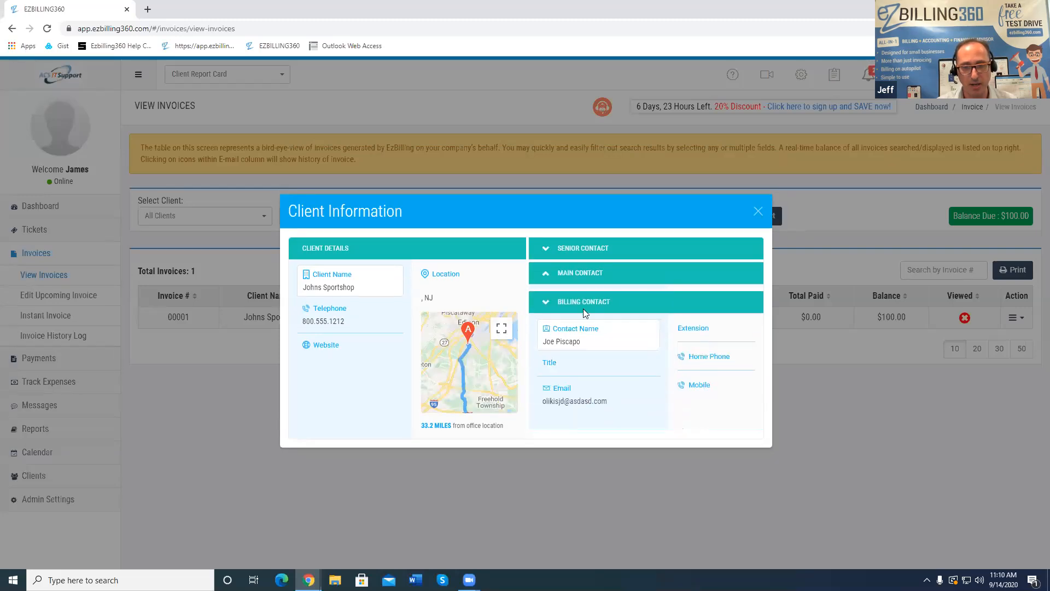
{"action": "left_click", "coordinate": [582, 249]}
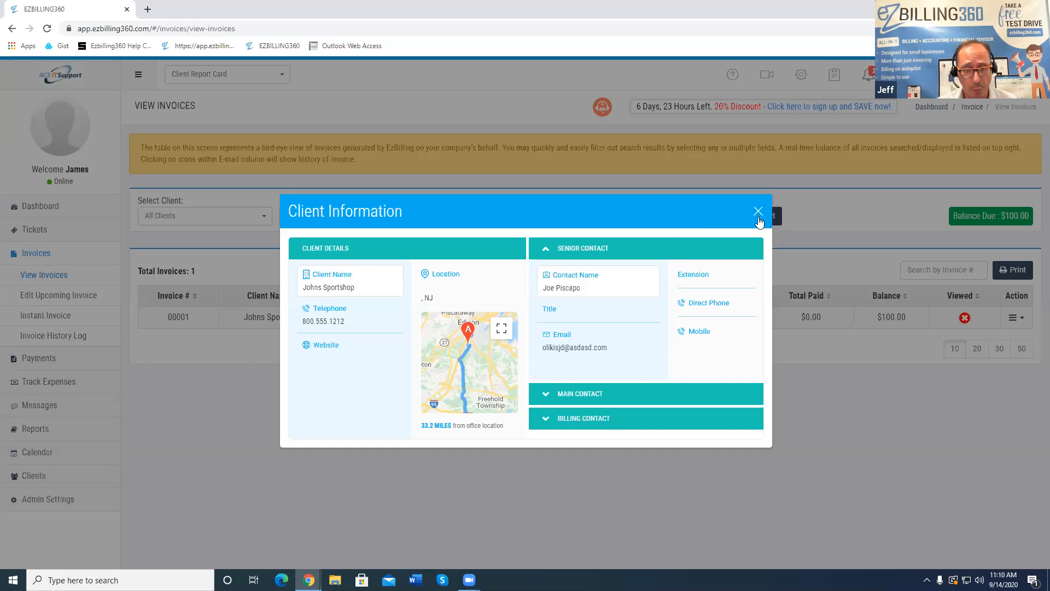
{"action": "left_click", "coordinate": [759, 213]}
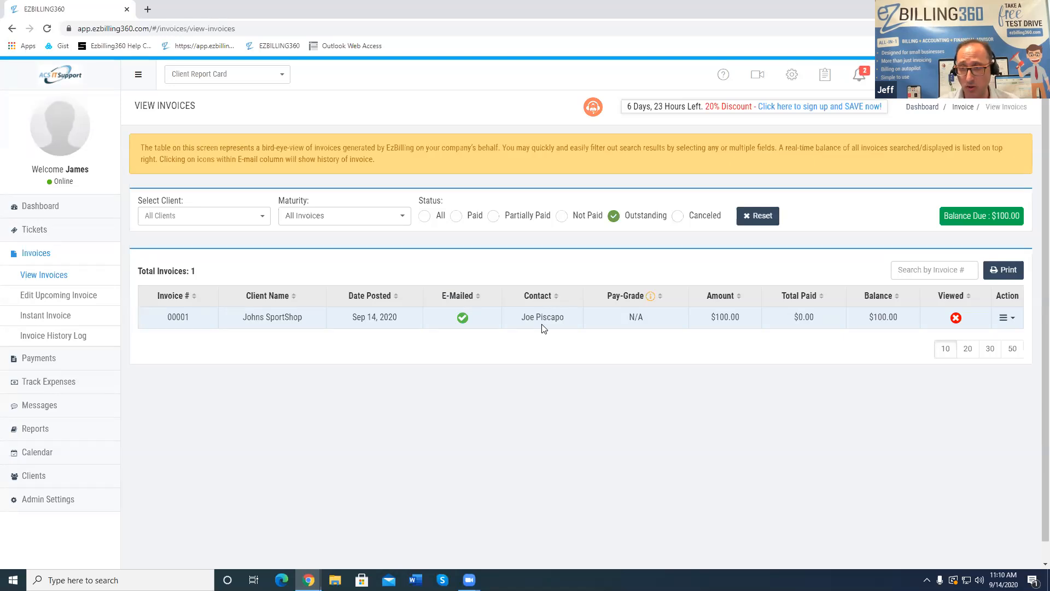
Open and close an empty Add New Client form, then expand Clients in the sidebar
{"action": "left_click", "coordinate": [825, 74]}
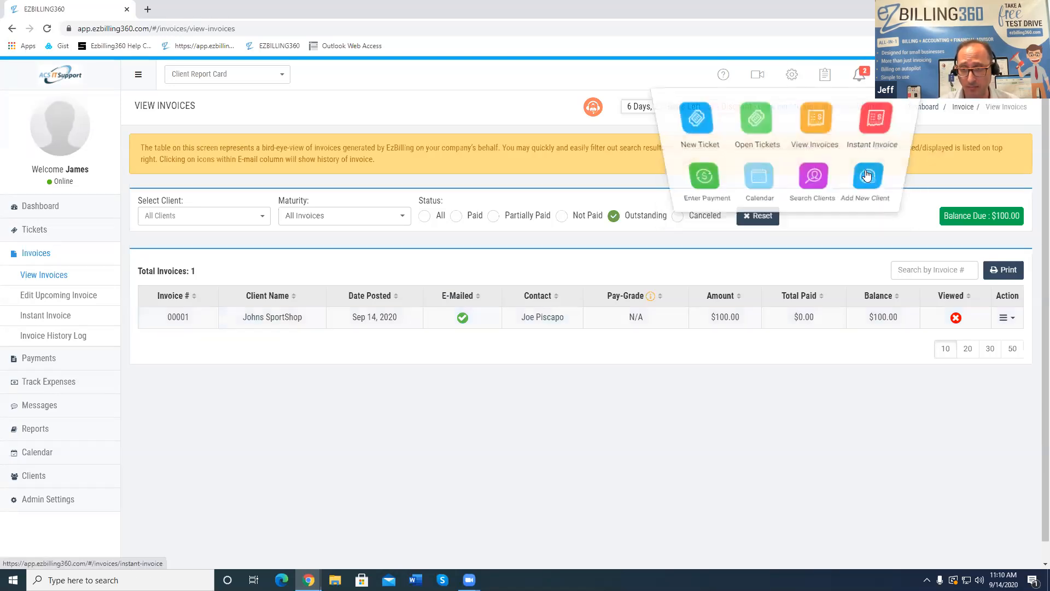
{"action": "left_click", "coordinate": [867, 175]}
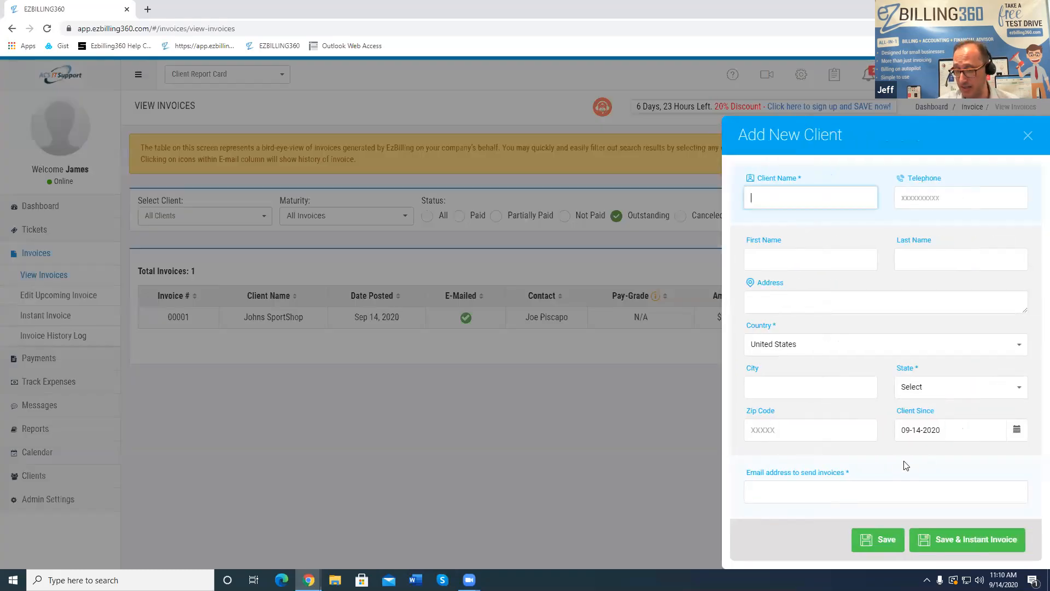
{"action": "left_click_drag", "start_coordinate": [871, 474], "coordinate": [748, 476]}
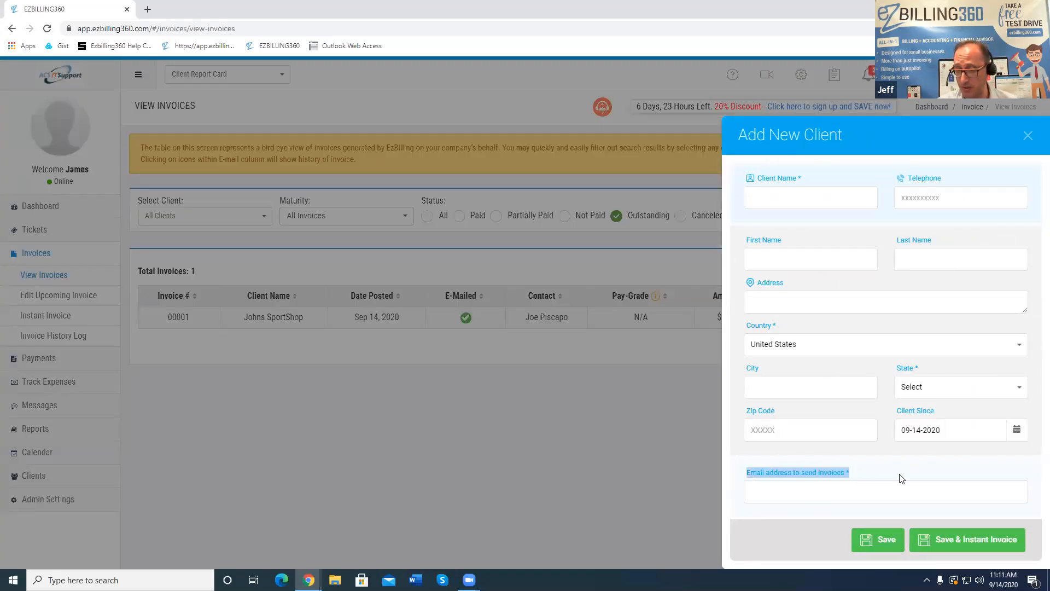
{"action": "left_click", "coordinate": [854, 492]}
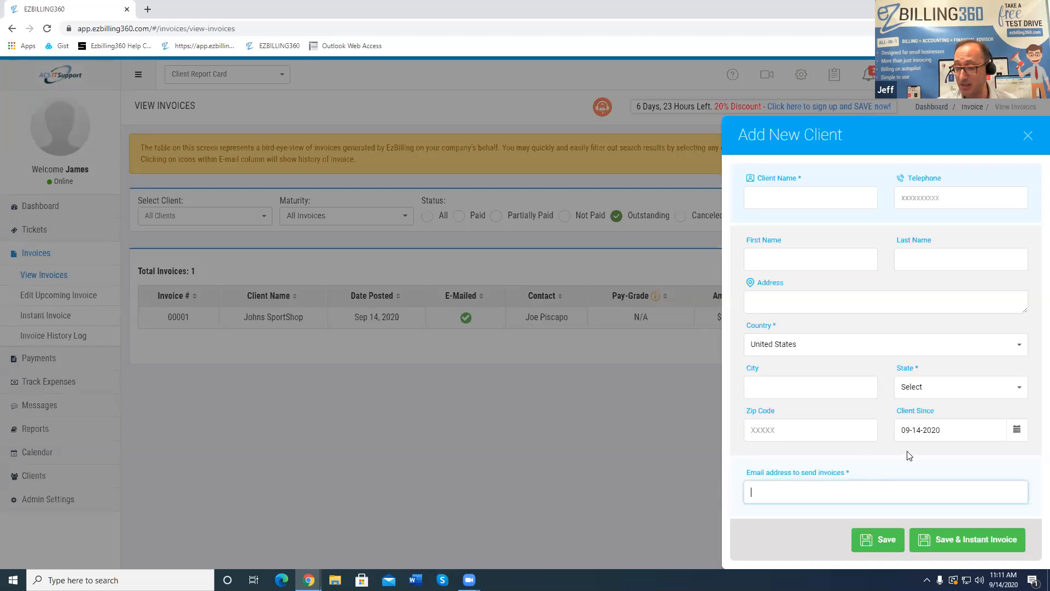
{"action": "left_click", "coordinate": [1028, 137]}
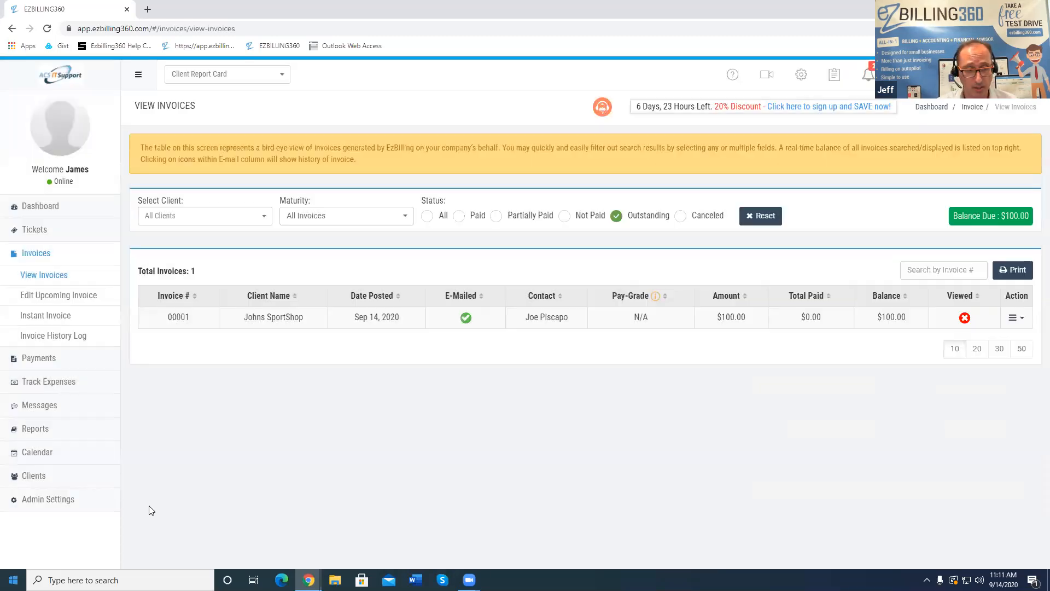
{"action": "left_click", "coordinate": [66, 479]}
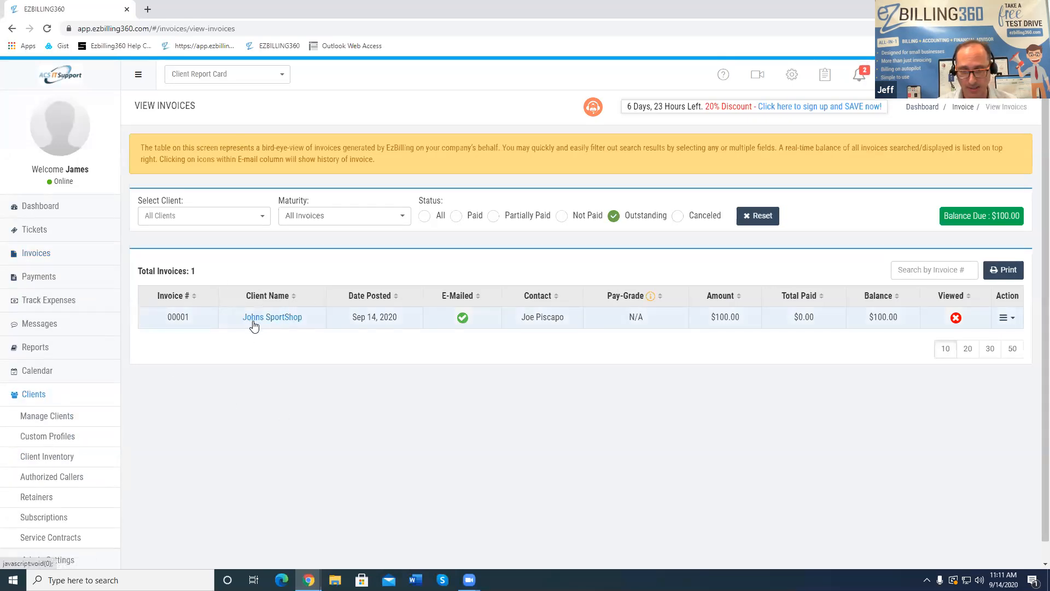
{"action": "left_click", "coordinate": [552, 318]}
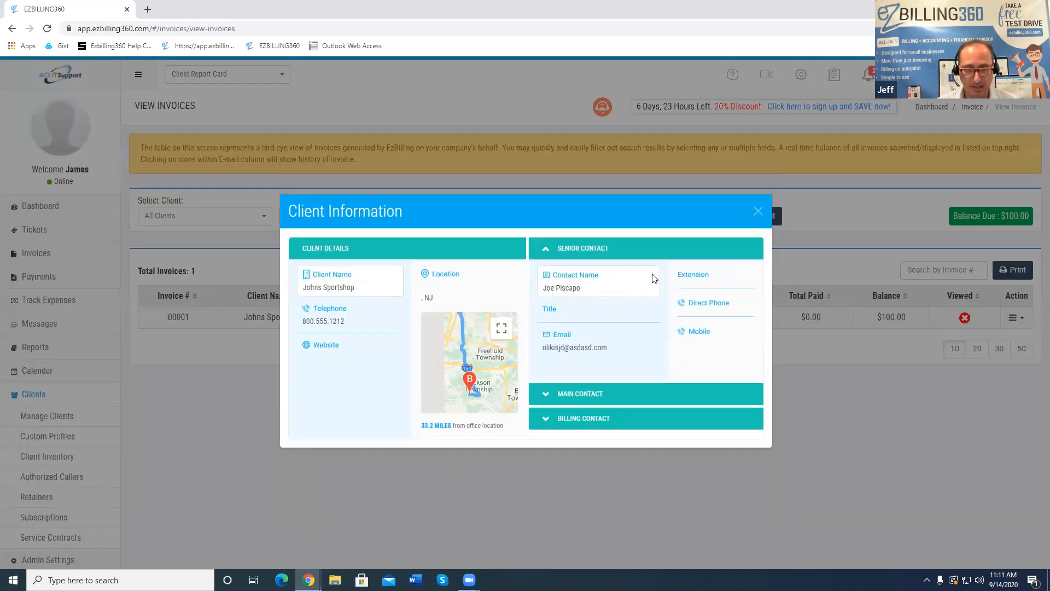
{"action": "left_click", "coordinate": [758, 211]}
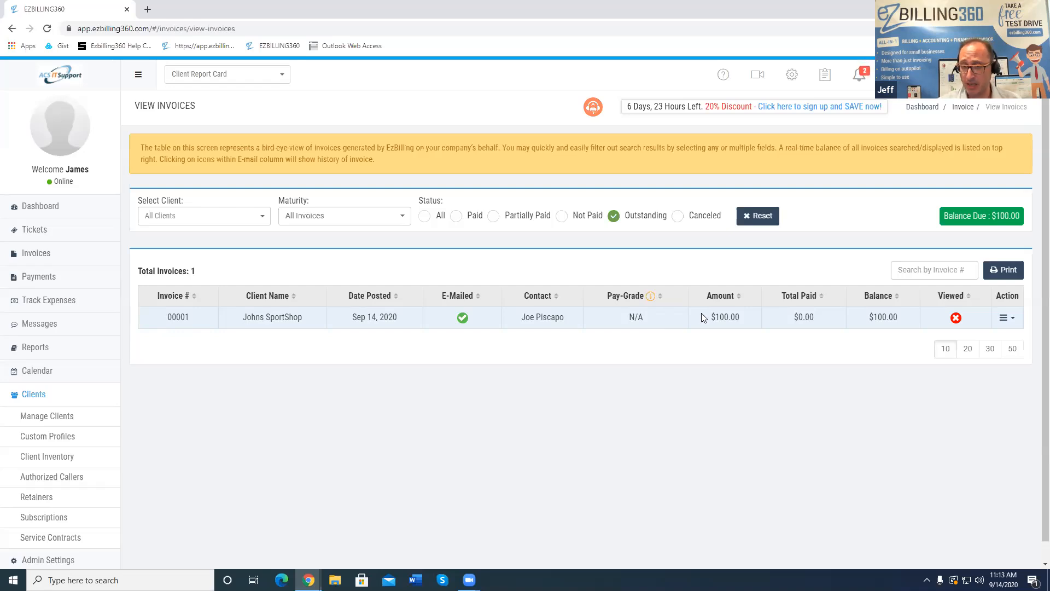
{"action": "left_click_drag", "start_coordinate": [742, 317], "coordinate": [708, 323]}
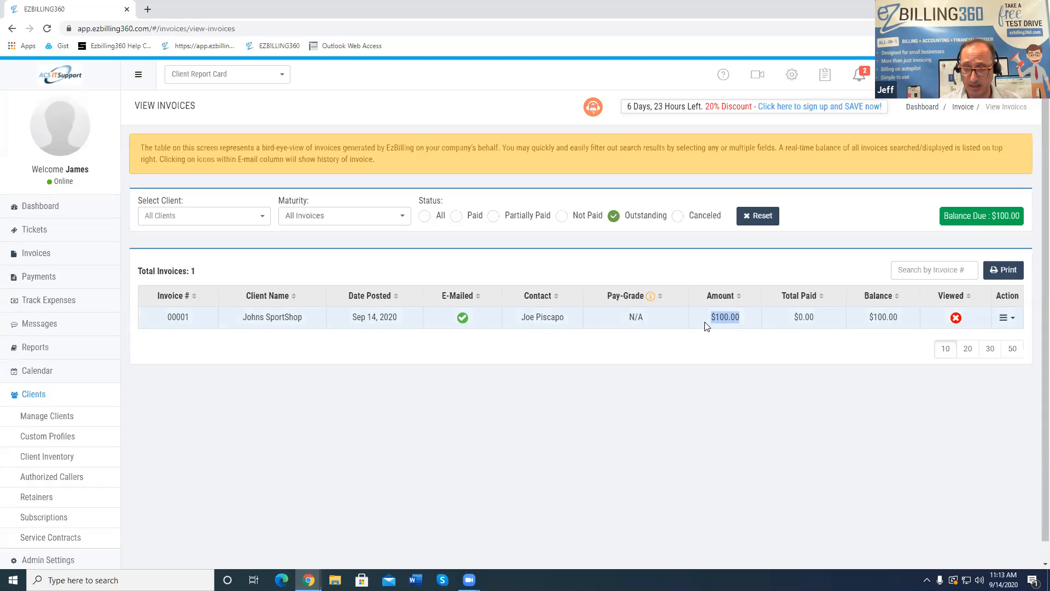
{"action": "left_click", "coordinate": [515, 340]}
{"action": "left_click_drag", "start_coordinate": [824, 314], "coordinate": [788, 322]}
{"action": "left_click", "coordinate": [906, 317]}
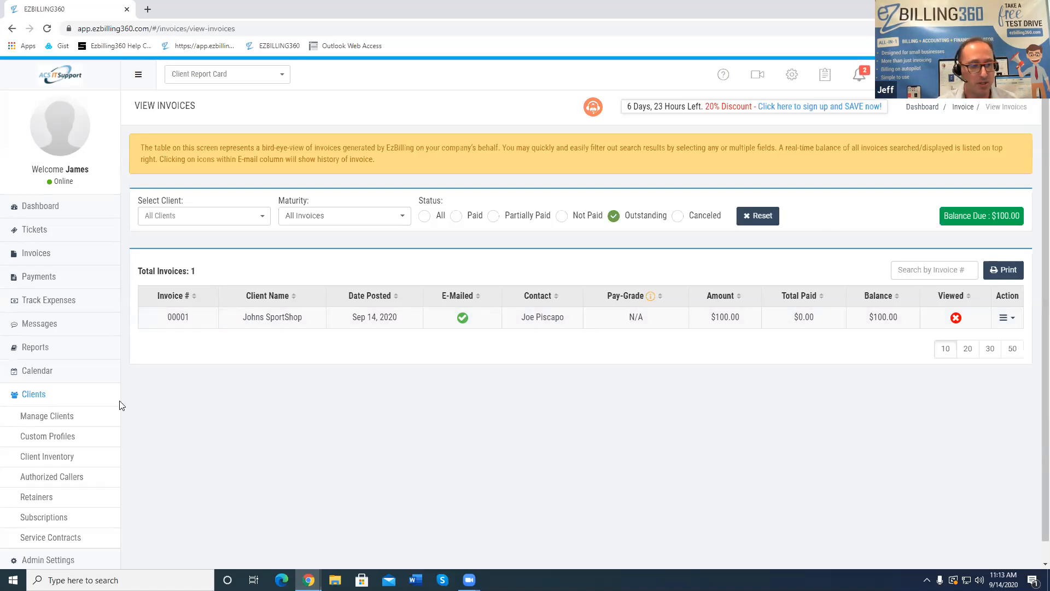
{"action": "scroll", "coordinate": [109, 435], "scroll_direction": "down", "scroll_amount": 1}
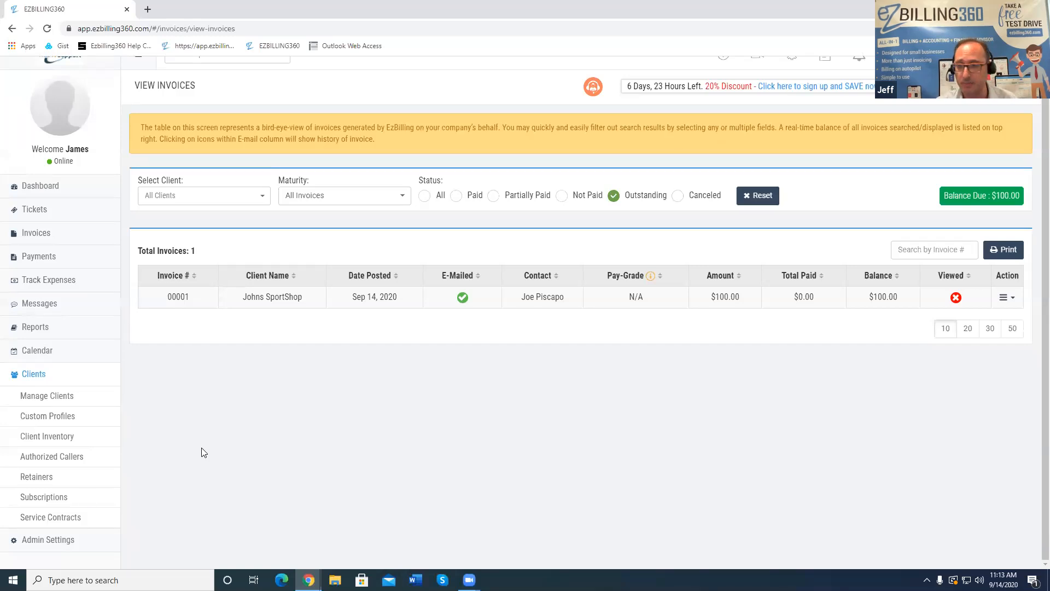
Go to Admin Settings > Email Templates and open the Invoicing group's New Invoice template
{"action": "left_click", "coordinate": [47, 540]}
{"action": "scroll", "coordinate": [69, 509], "scroll_direction": "down", "scroll_amount": 1}
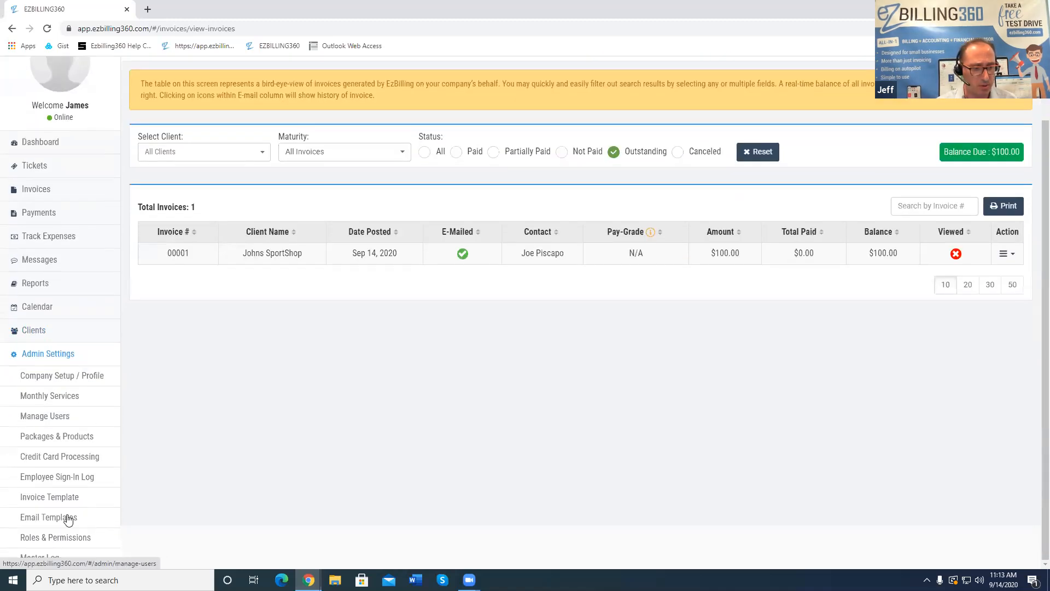
{"action": "left_click", "coordinate": [64, 518]}
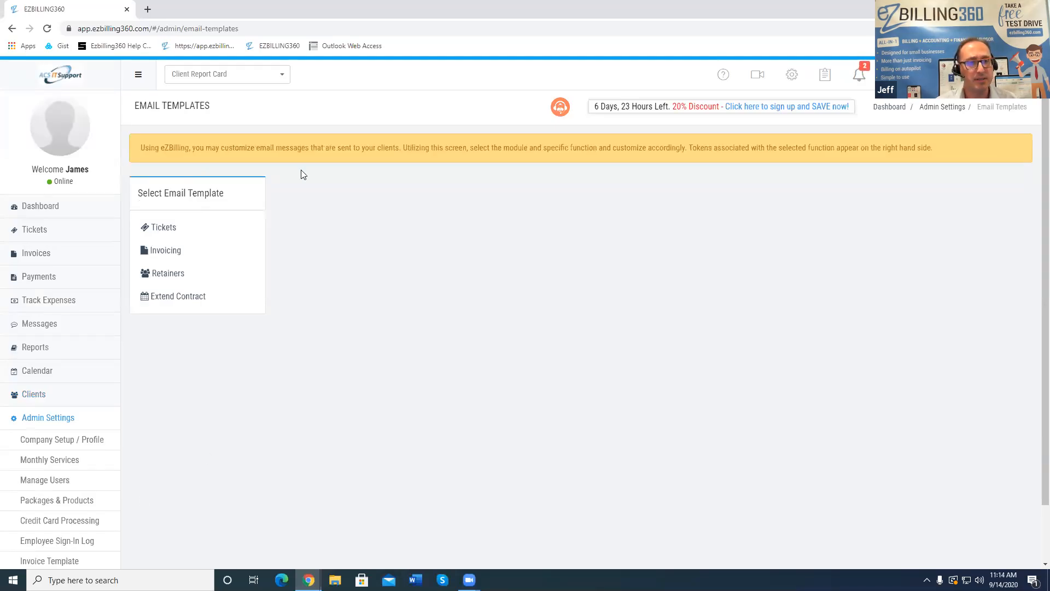
{"action": "left_click", "coordinate": [171, 230]}
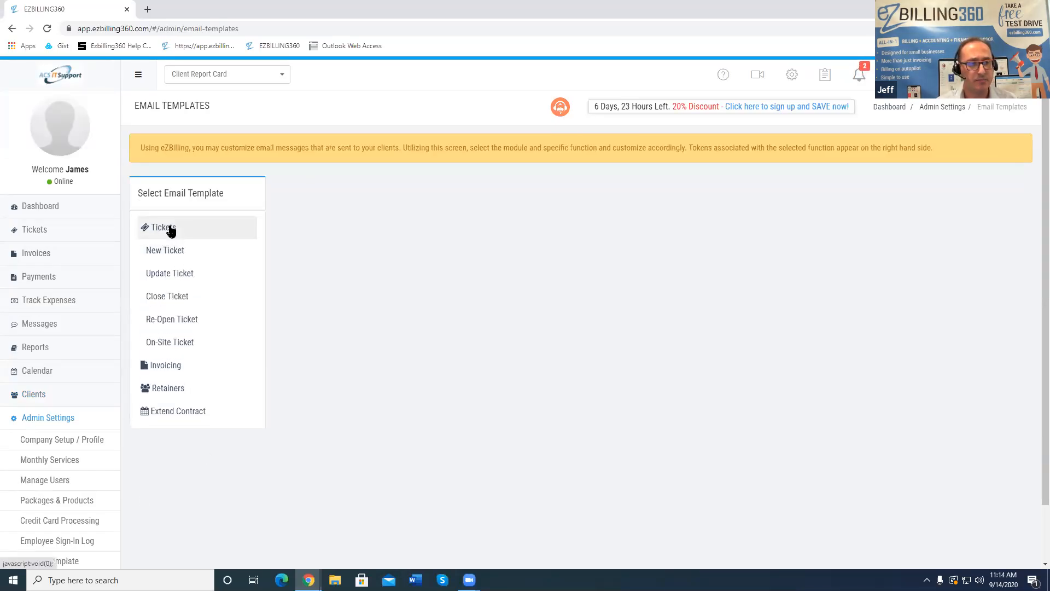
{"action": "left_click", "coordinate": [170, 228]}
{"action": "left_click", "coordinate": [164, 250]}
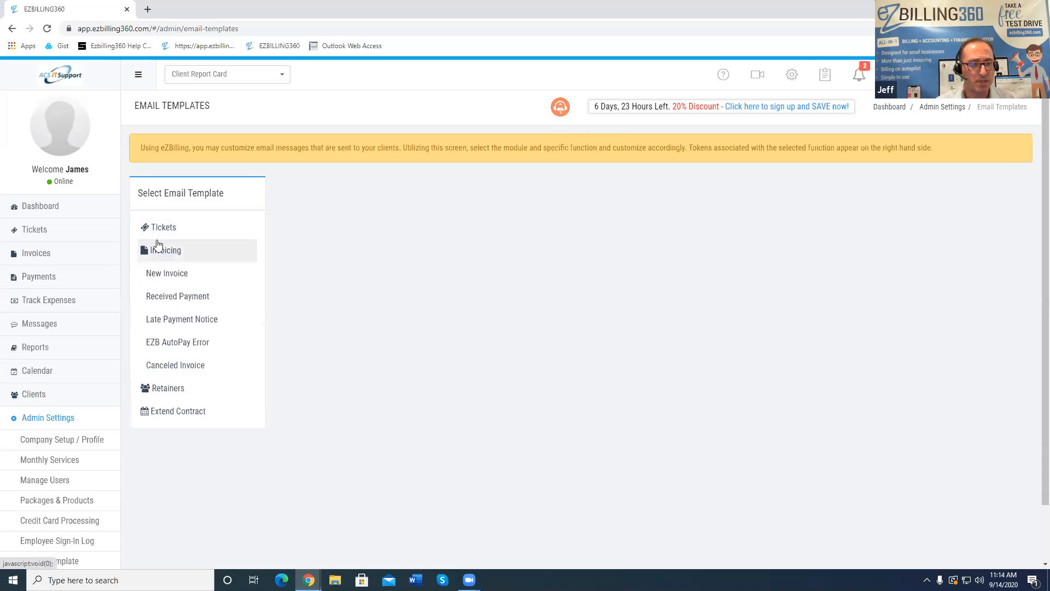
{"action": "left_click", "coordinate": [169, 274]}
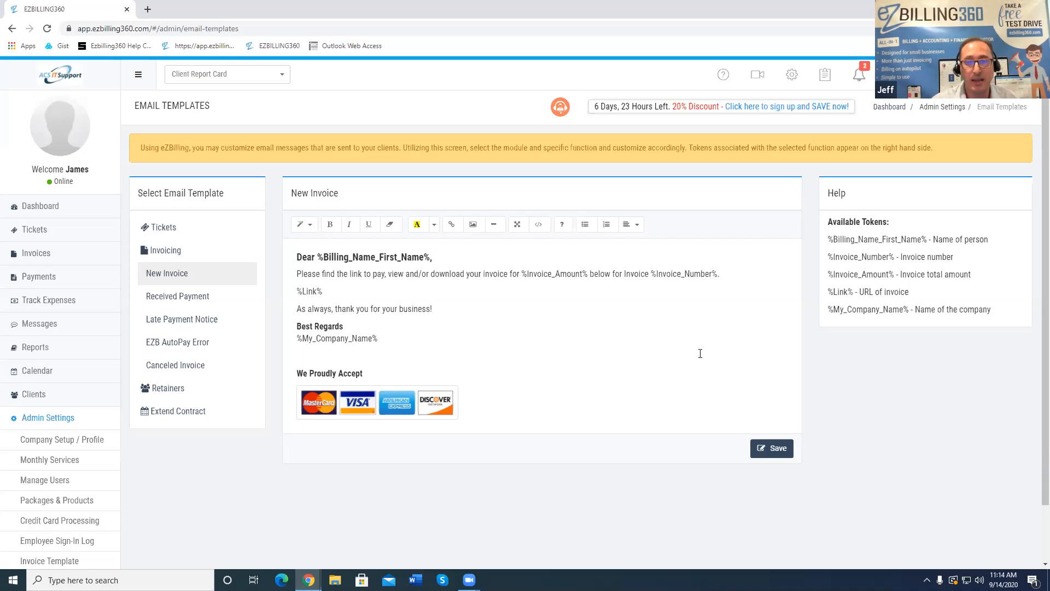
Inspect the %Invoice_Number% token, view Received Payment and Late Payment Notice, then collapse Invoicing
{"action": "left_click_drag", "start_coordinate": [929, 239], "coordinate": [828, 240]}
{"action": "left_click_drag", "start_coordinate": [896, 256], "coordinate": [828, 258]}
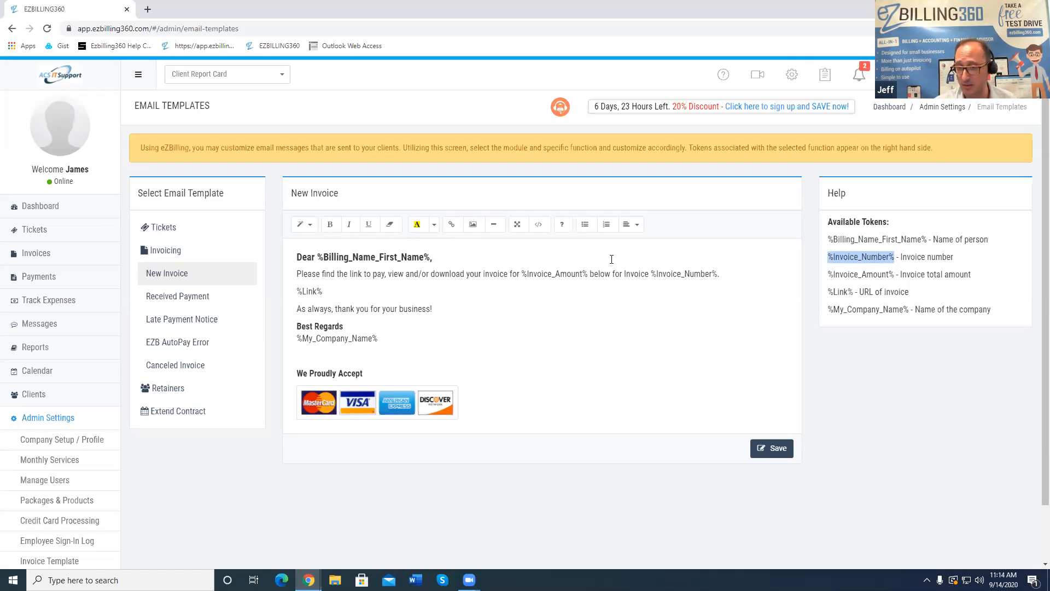
{"action": "left_click", "coordinate": [434, 256]}
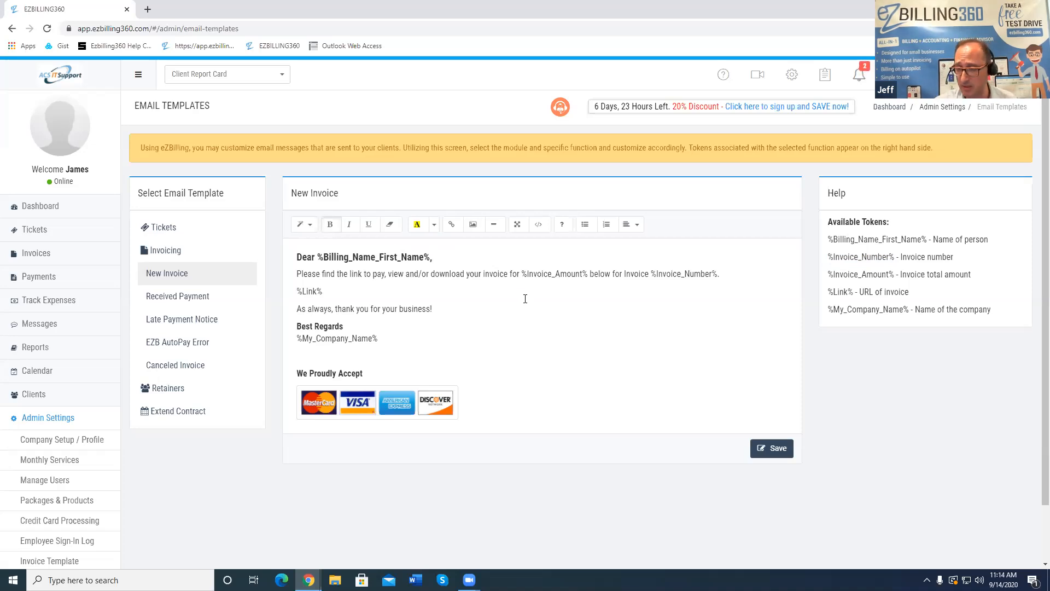
{"action": "left_click", "coordinate": [192, 300]}
{"action": "left_click", "coordinate": [196, 317]}
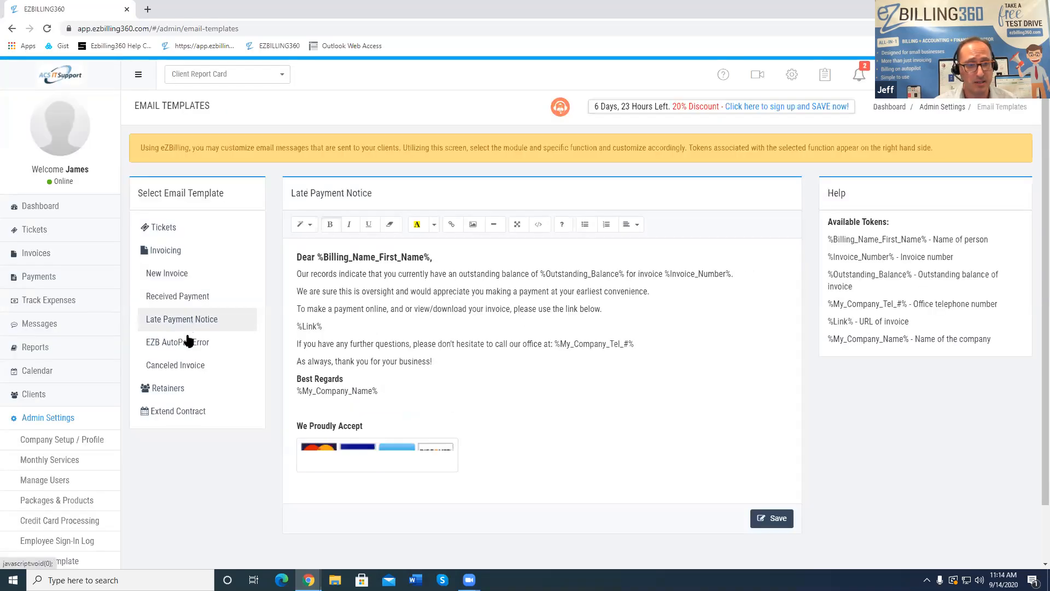
{"action": "left_click", "coordinate": [164, 256]}
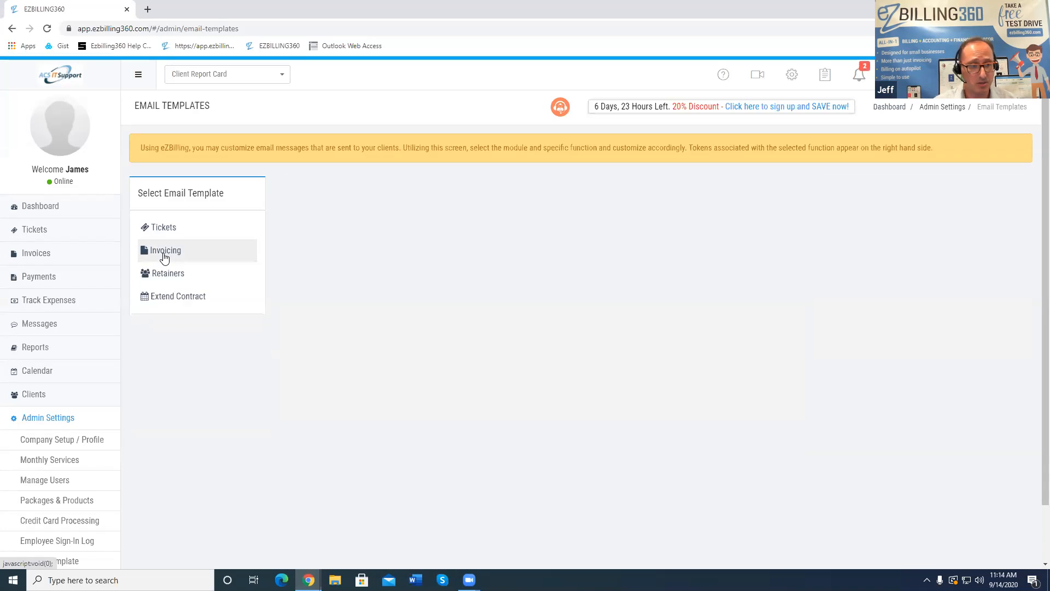
{"action": "left_click", "coordinate": [51, 257]}
Open invoice 00001 for Johns SportShop from the invoice list, showing $100.00 due
{"action": "left_click", "coordinate": [57, 276]}
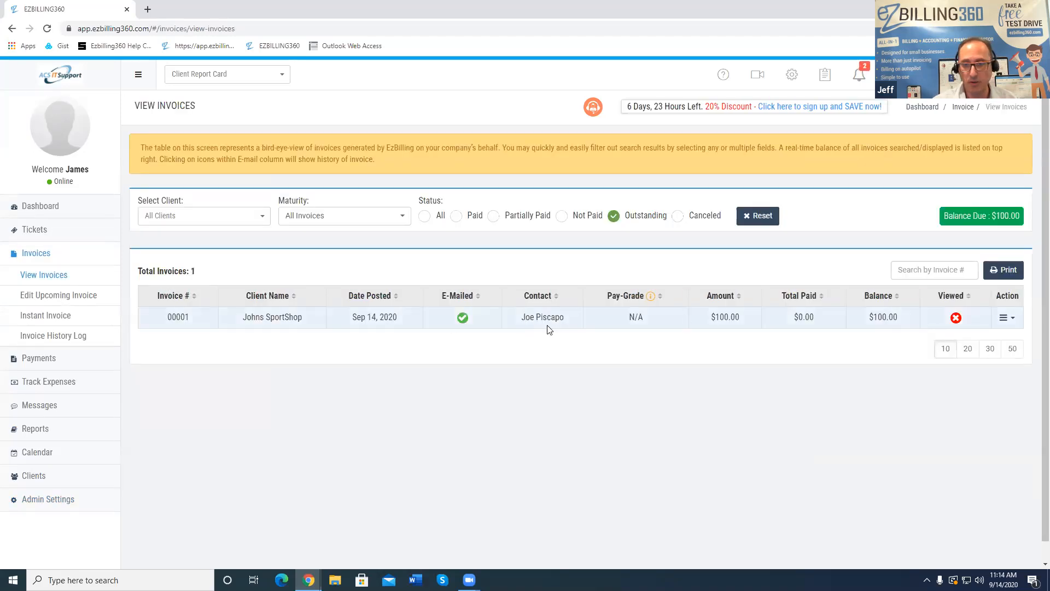
{"action": "left_click", "coordinate": [181, 317]}
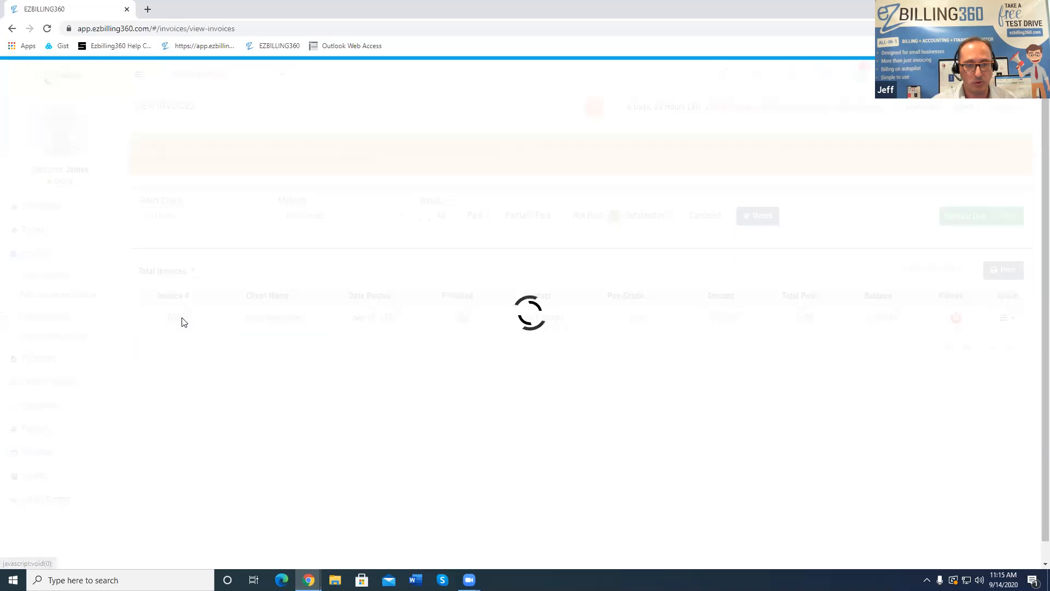
{"action": "scroll", "coordinate": [790, 319], "scroll_direction": "down", "scroll_amount": 1}
{"action": "scroll", "coordinate": [777, 307], "scroll_direction": "up", "scroll_amount": 1}
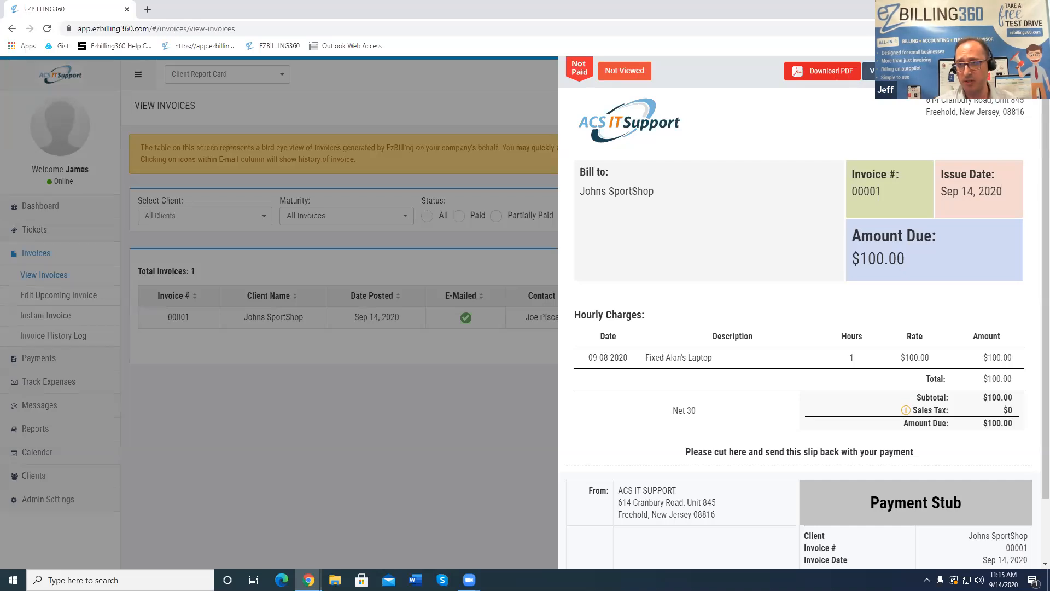
{"action": "left_click", "coordinate": [893, 71]}
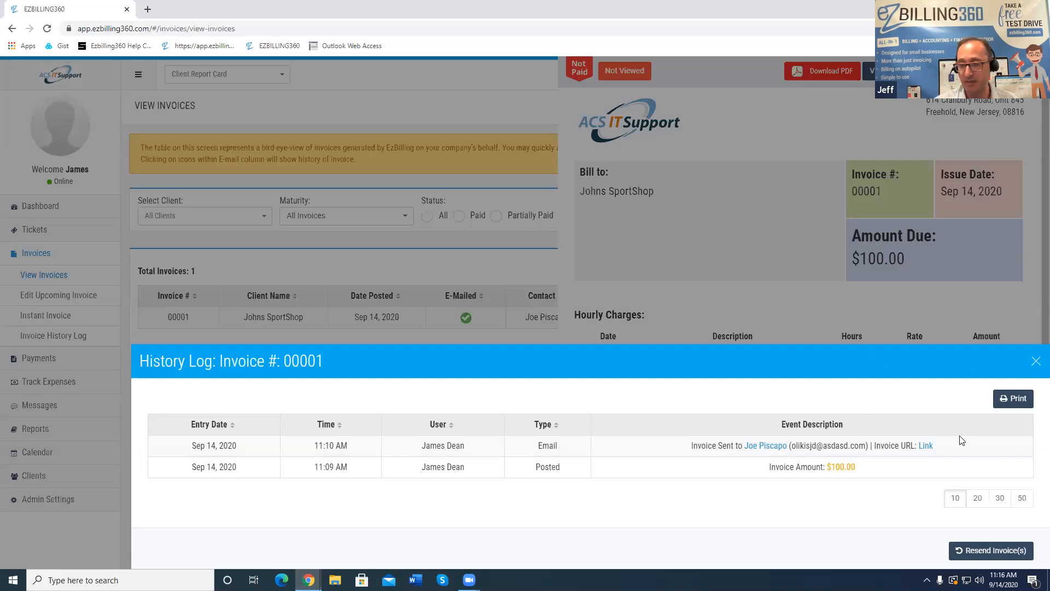
{"action": "left_click", "coordinate": [990, 553]}
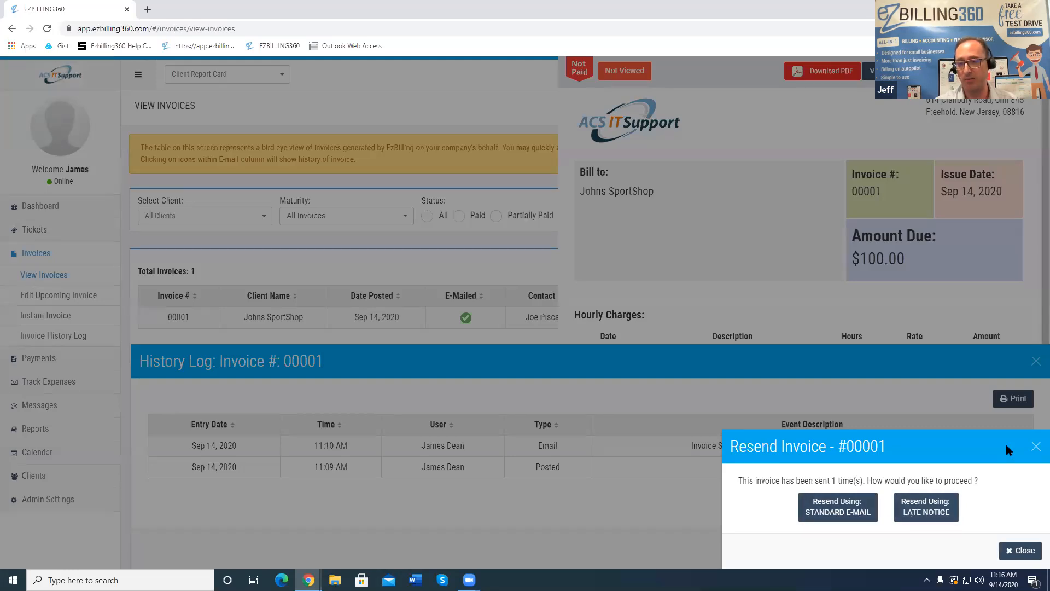
{"action": "left_click", "coordinate": [1034, 447]}
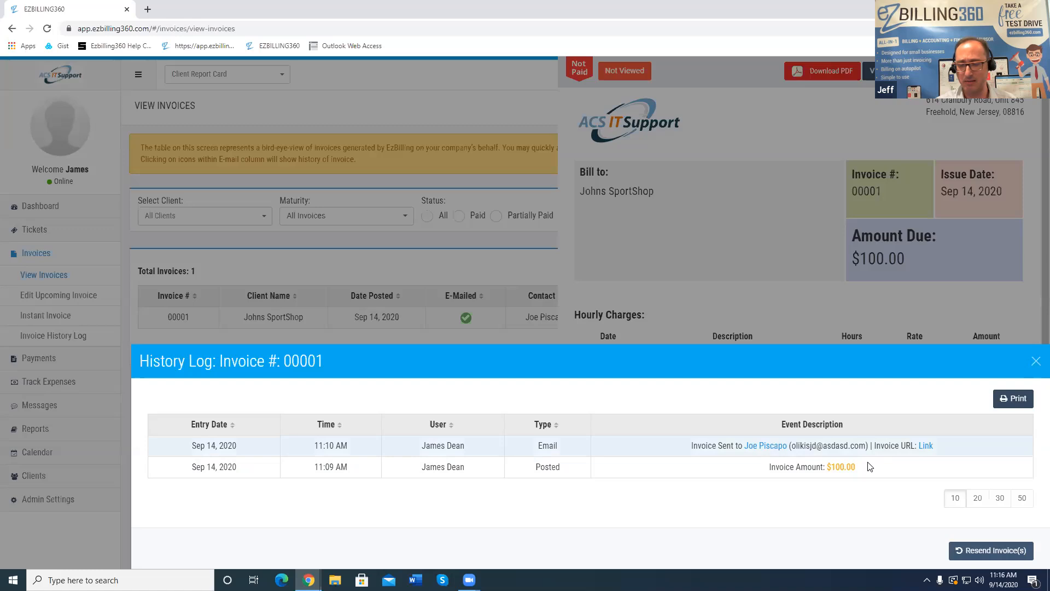
{"action": "left_click", "coordinate": [1036, 363]}
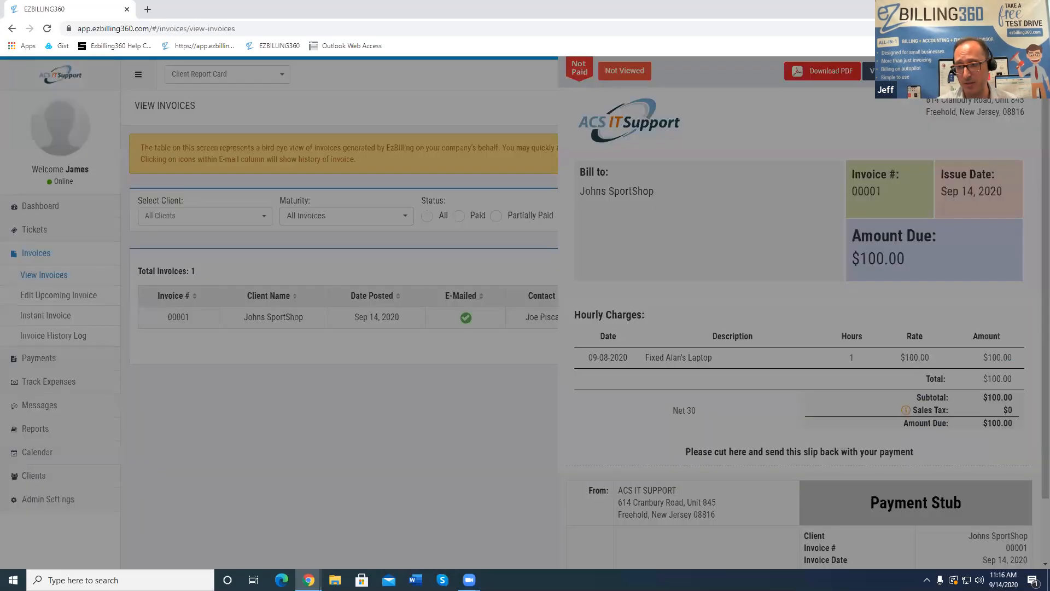
{"action": "left_click", "coordinate": [787, 416]}
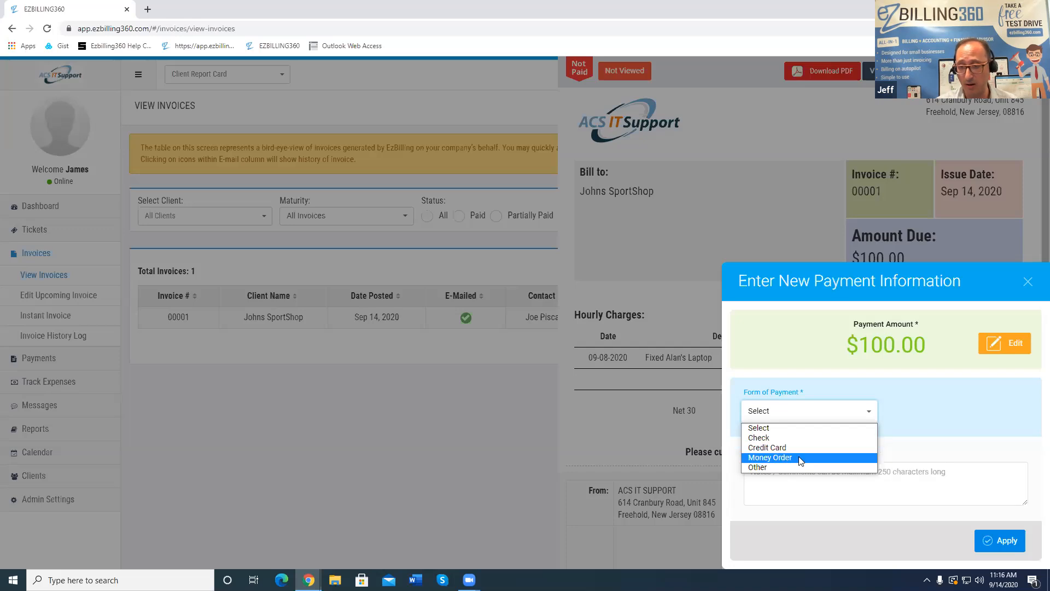
{"action": "left_click", "coordinate": [996, 343]}
{"action": "left_click", "coordinate": [997, 344]}
{"action": "left_click_drag", "start_coordinate": [894, 351], "coordinate": [808, 355]}
{"action": "type", "text": "35"}
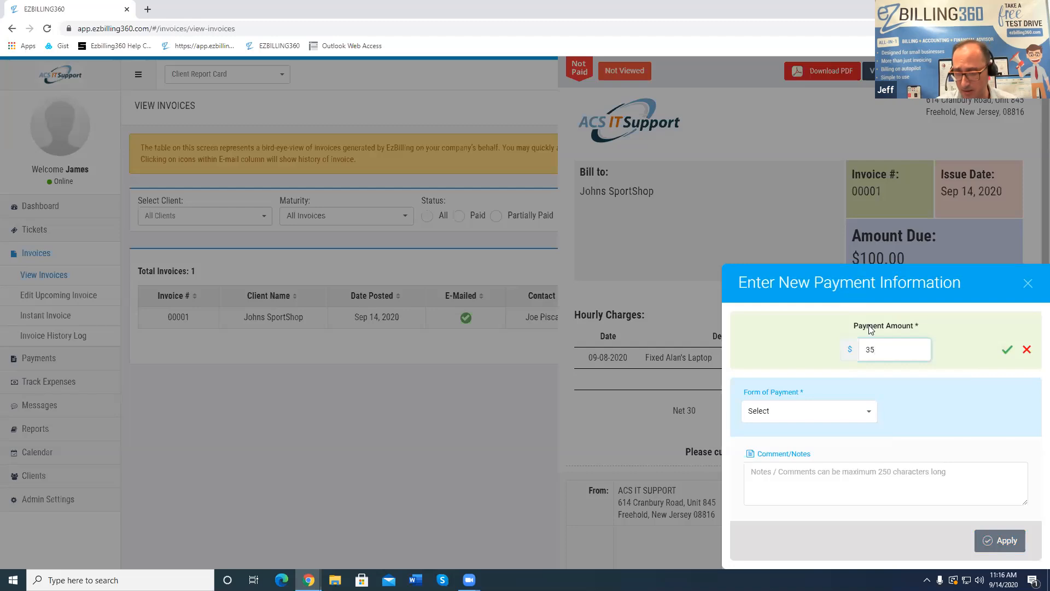
{"action": "left_click", "coordinate": [1007, 350]}
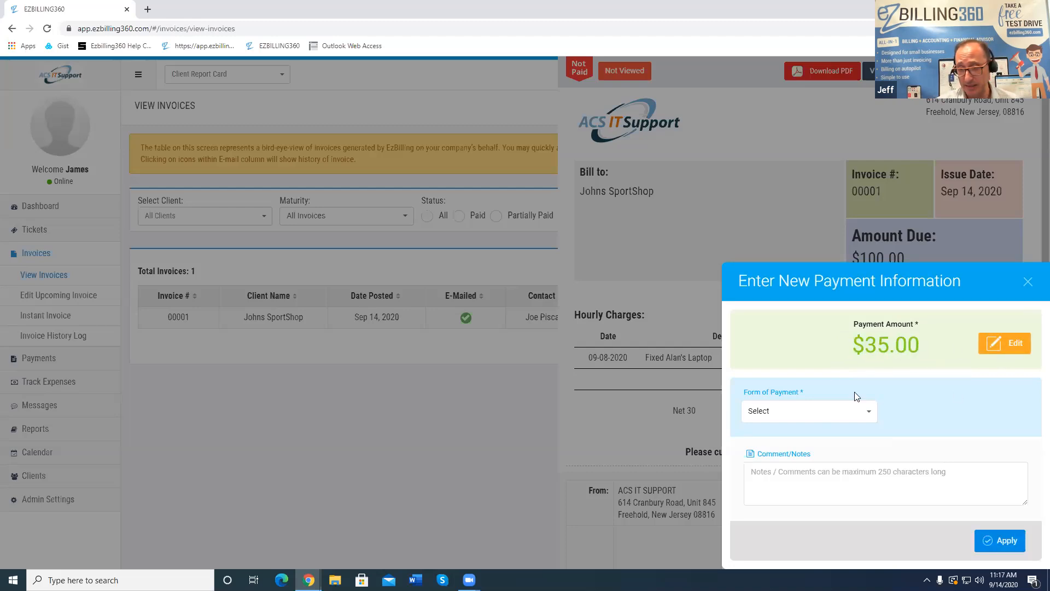
{"action": "left_click", "coordinate": [831, 416]}
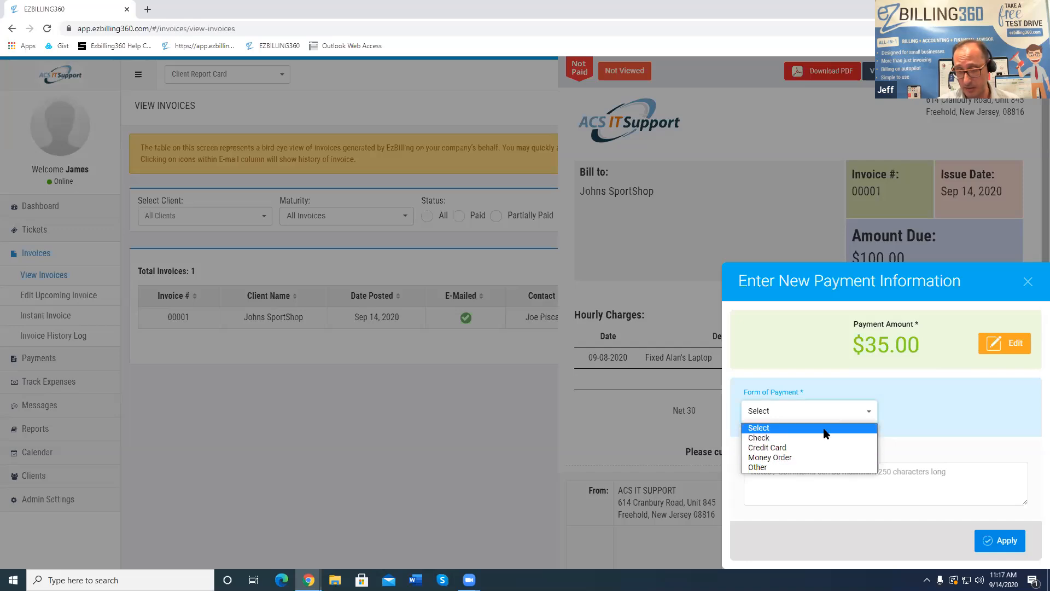
{"action": "left_click", "coordinate": [829, 447]}
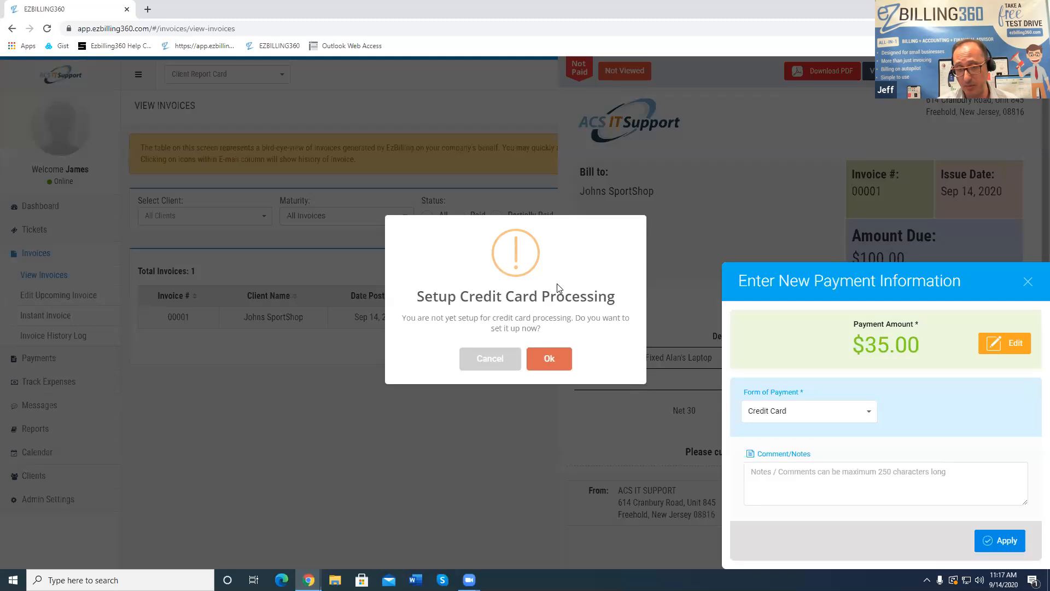
{"action": "left_click", "coordinate": [501, 364]}
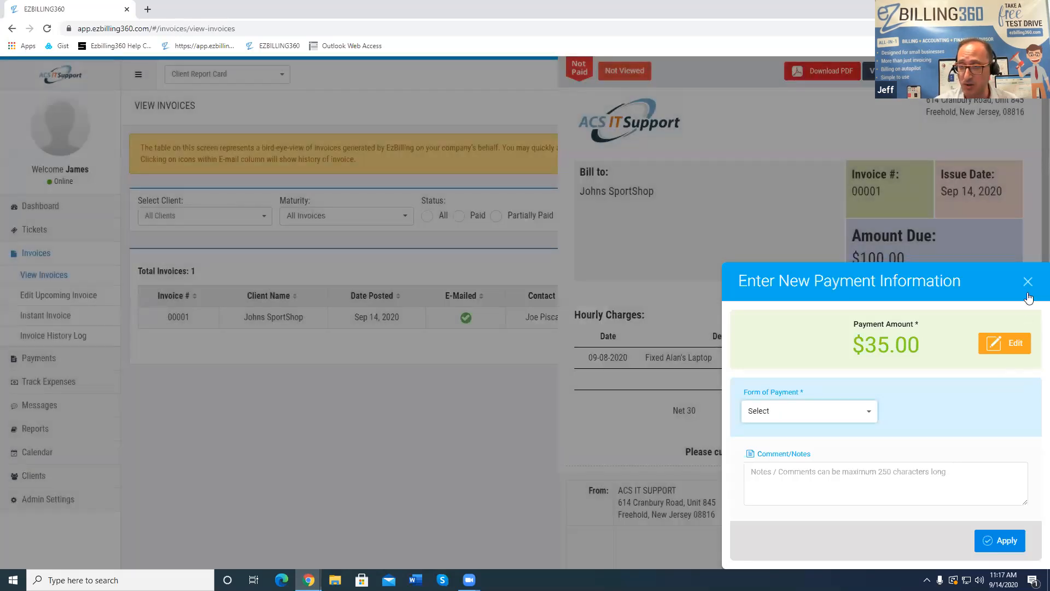
{"action": "left_click", "coordinate": [1028, 282]}
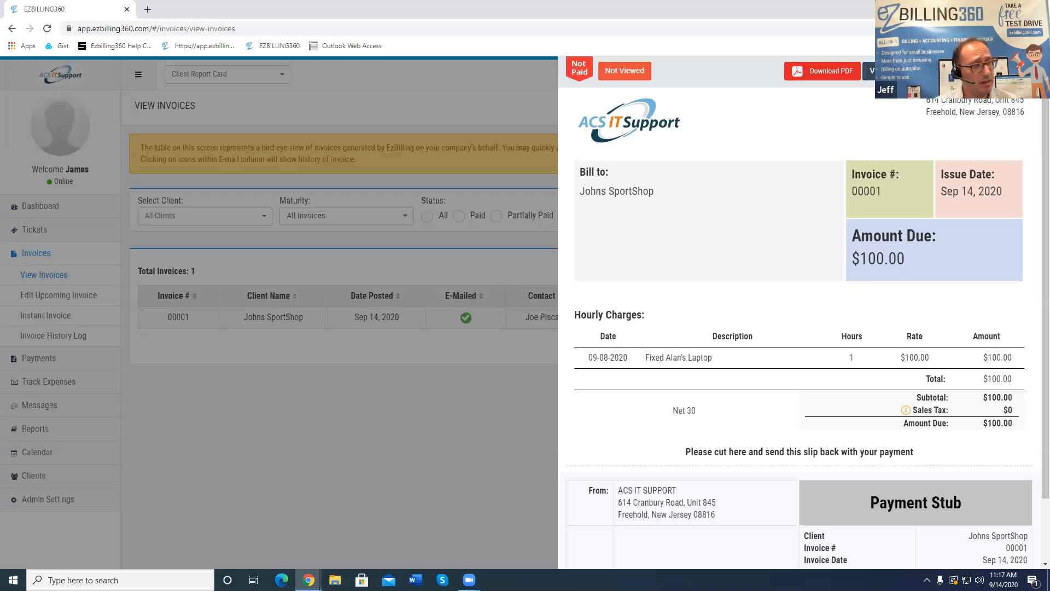
Close the invoice 00001 preview and go to Company Setup / Profile
{"action": "left_click", "coordinate": [1023, 71]}
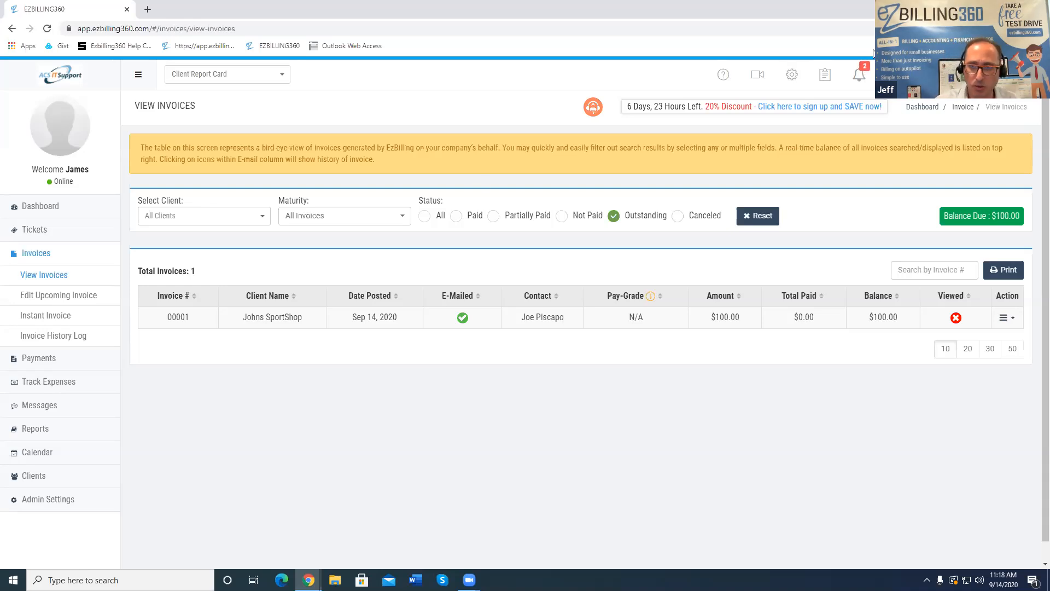
{"action": "left_click", "coordinate": [793, 74]}
Accept the Action Required prompt, quit the Welcome setup wizard, and land on the Dashboard
{"action": "left_click", "coordinate": [747, 102]}
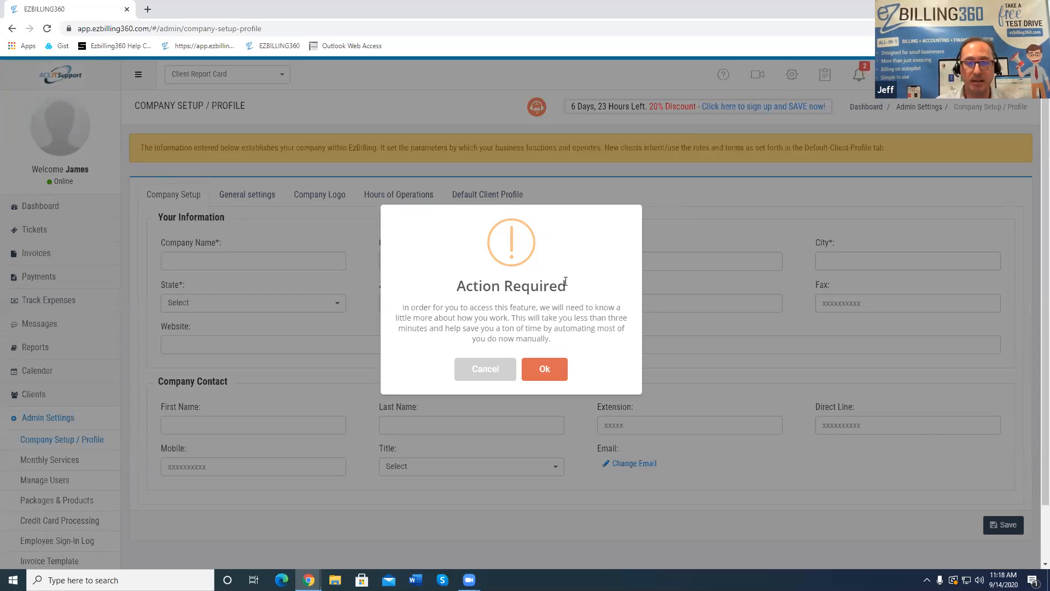
{"action": "left_click", "coordinate": [547, 369]}
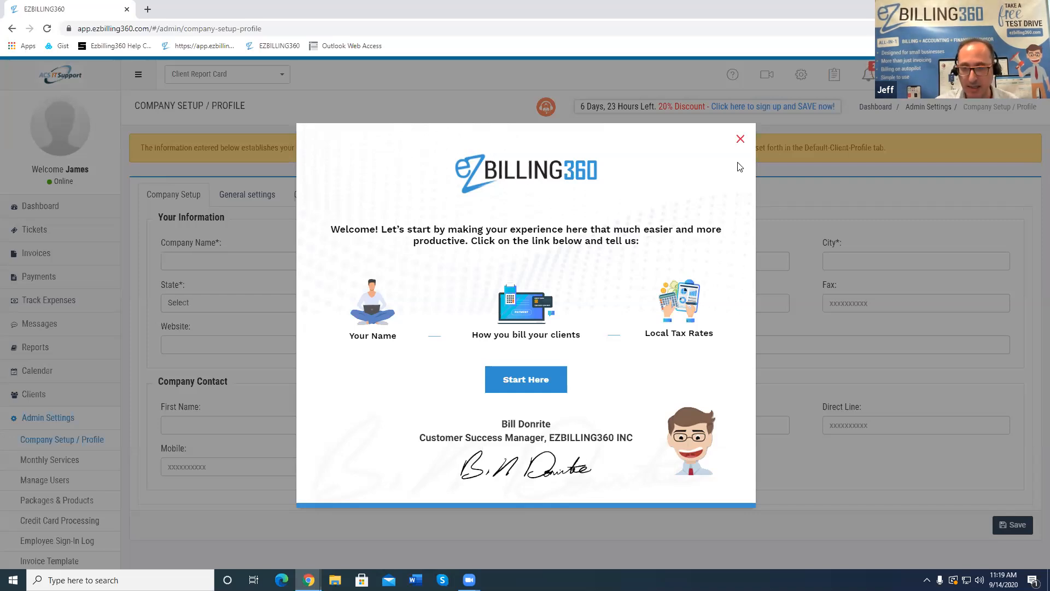
{"action": "left_click", "coordinate": [740, 141]}
{"action": "left_click", "coordinate": [553, 378]}
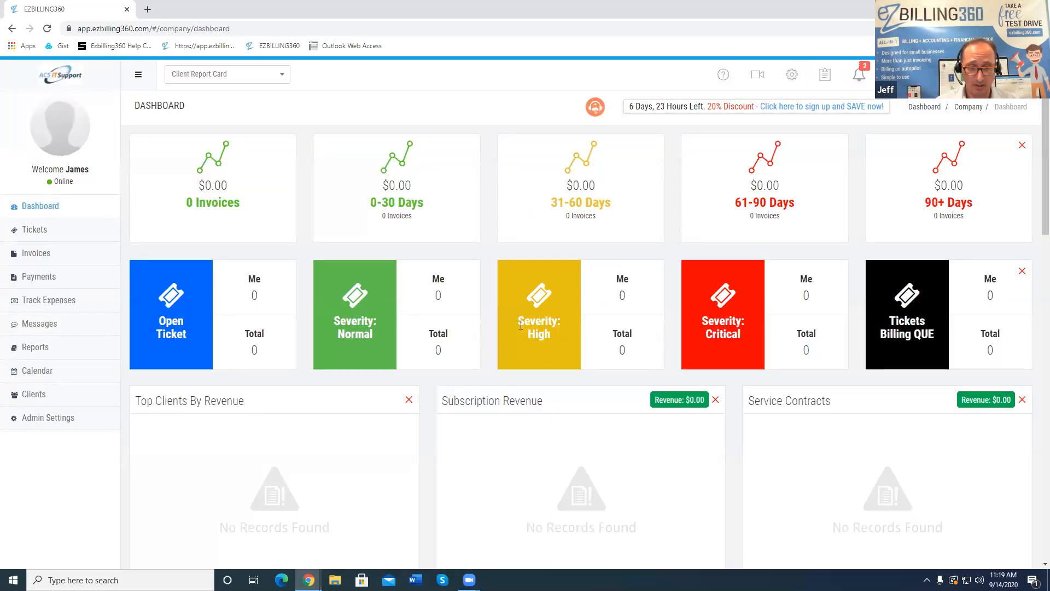
Check the recent notifications list, then close it so the welcome setup guide appears
{"action": "left_click", "coordinate": [862, 74]}
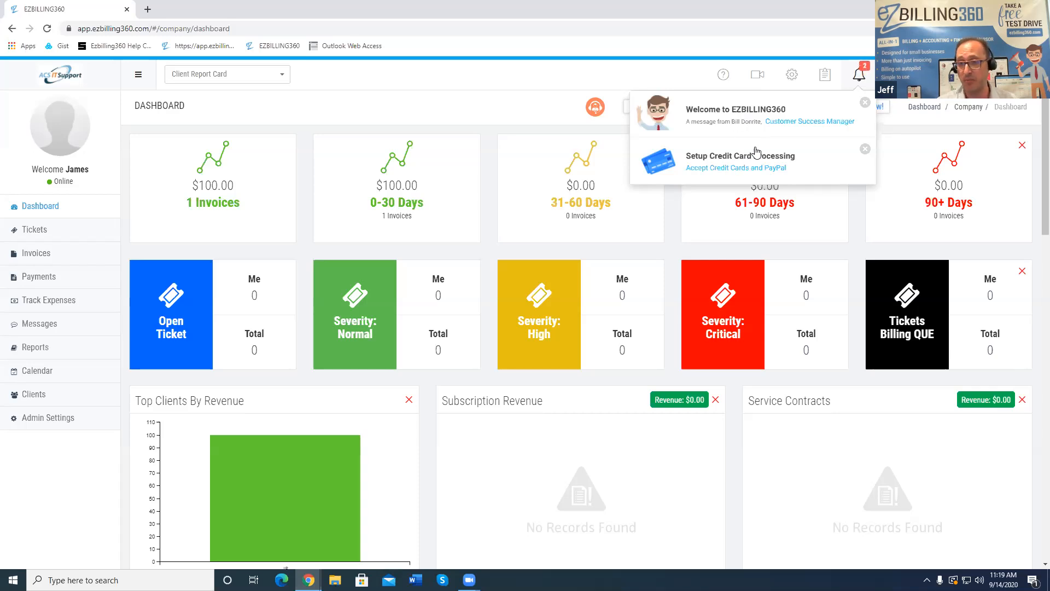
{"action": "left_click", "coordinate": [754, 119]}
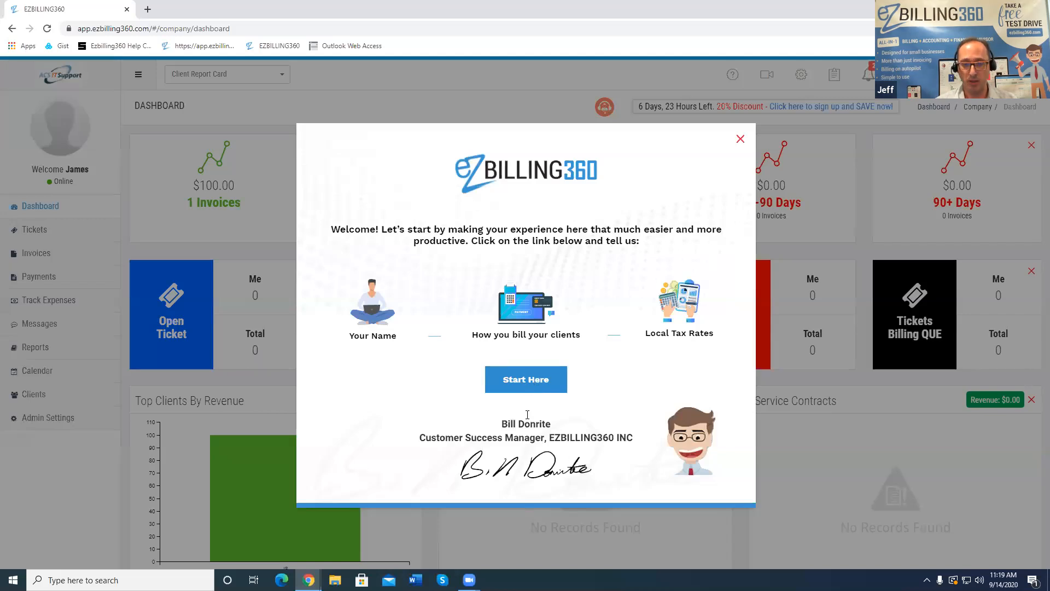
Start the guided setup to reach Business Operations with 9:00 AM–5:00 PM weekday hours
{"action": "left_click", "coordinate": [533, 386]}
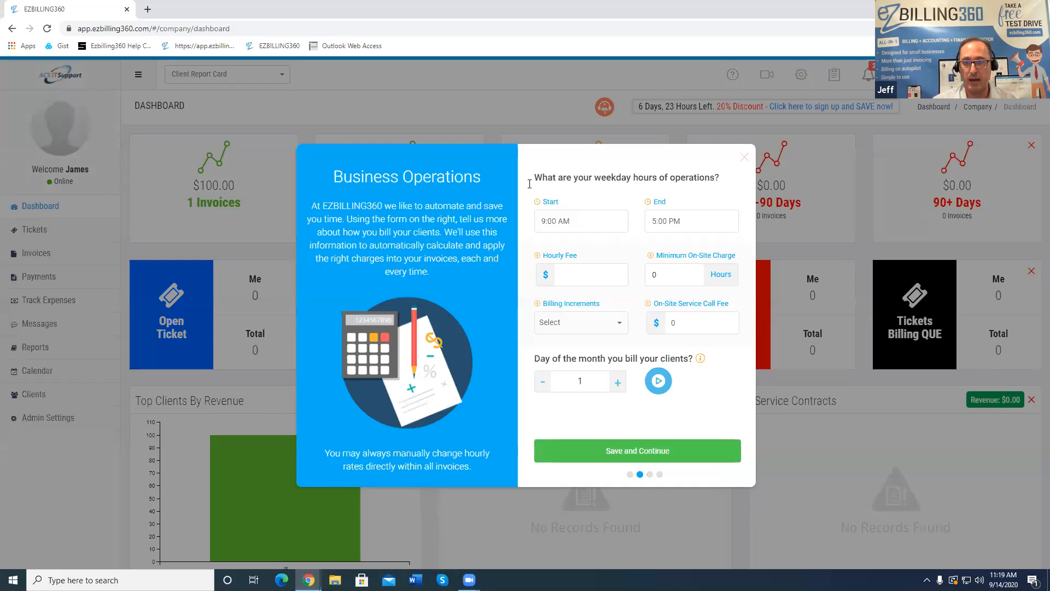
{"action": "mouse_move", "coordinate": [727, 260]}
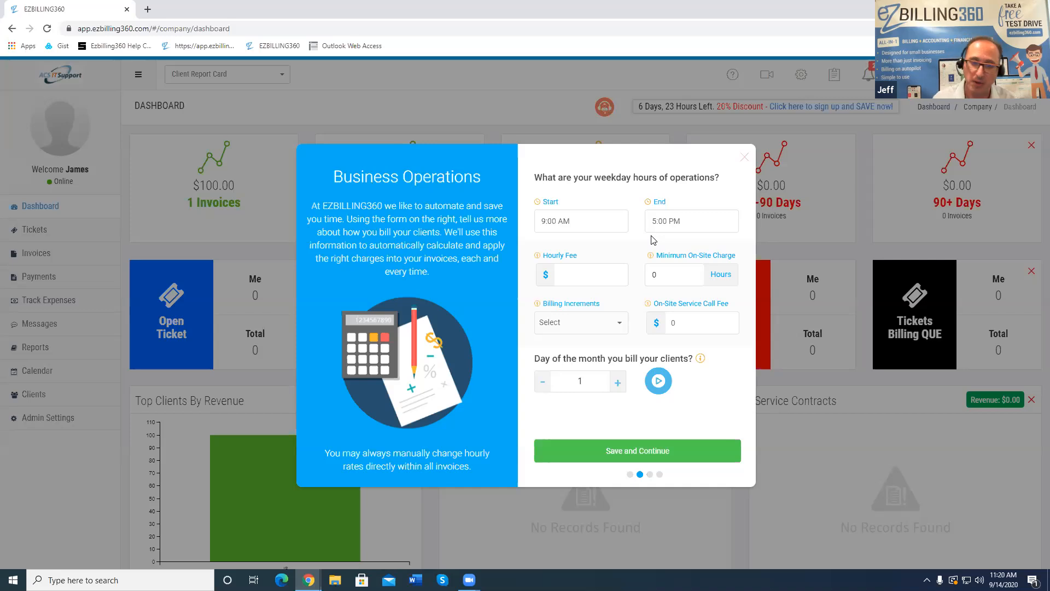
Enter 100 as the Hourly Fee and 1 as the Minimum On-Site Charge
{"action": "left_click", "coordinate": [595, 276]}
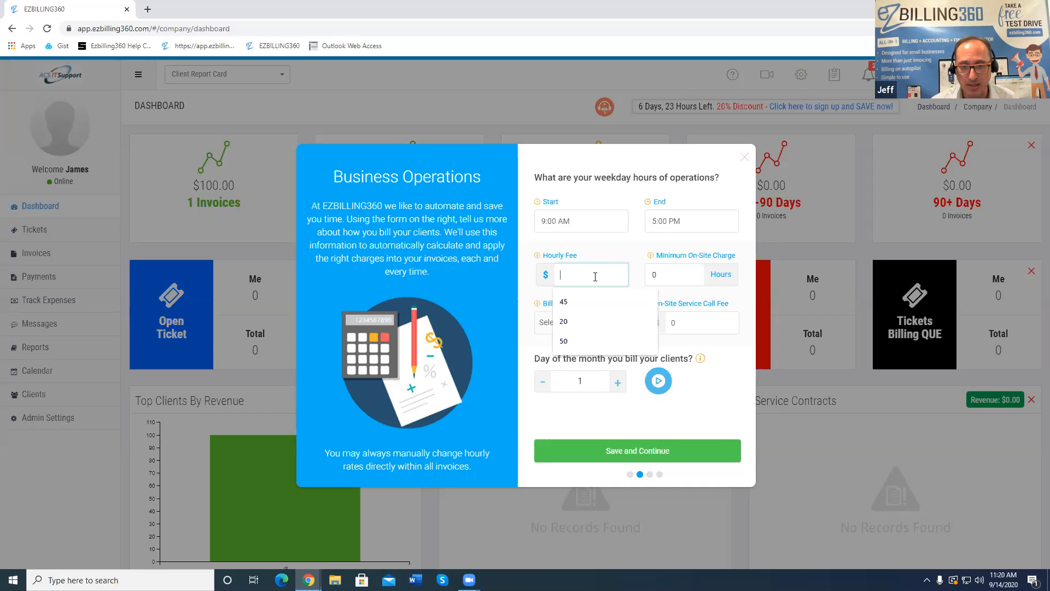
{"action": "type", "text": "100"}
{"action": "key", "text": "Tab"}
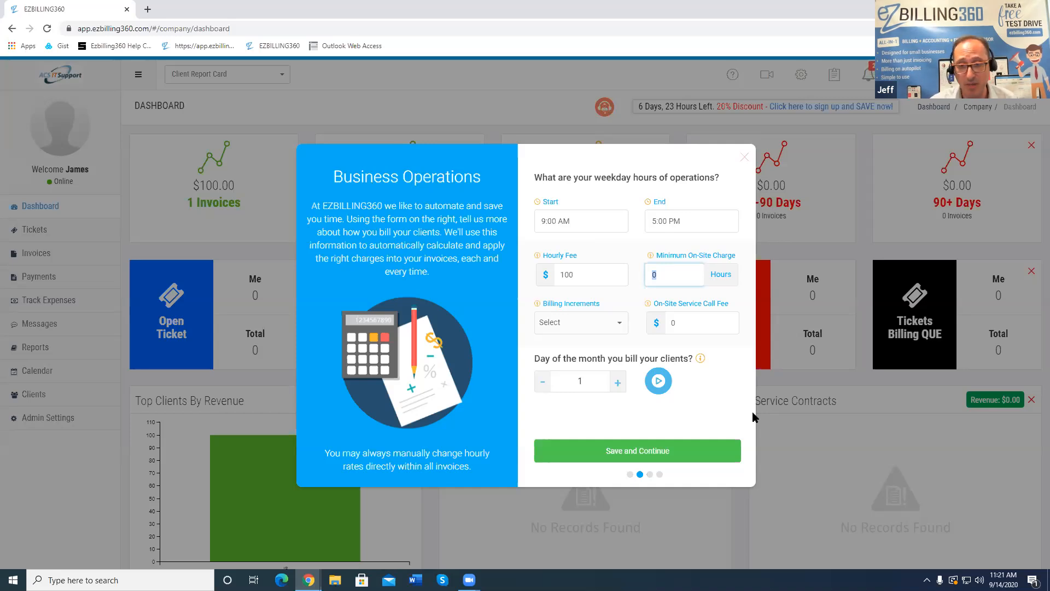
{"action": "type", "text": "1"}
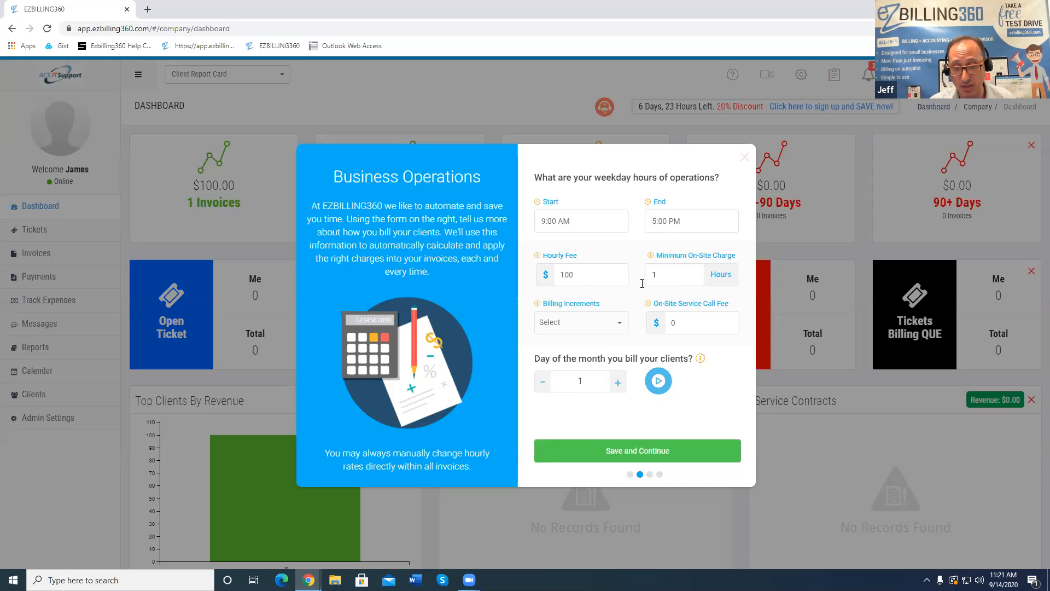
Choose 1/4 Hour billing increments and enter a $35 On-Site Service Call Fee
{"action": "left_click", "coordinate": [622, 327]}
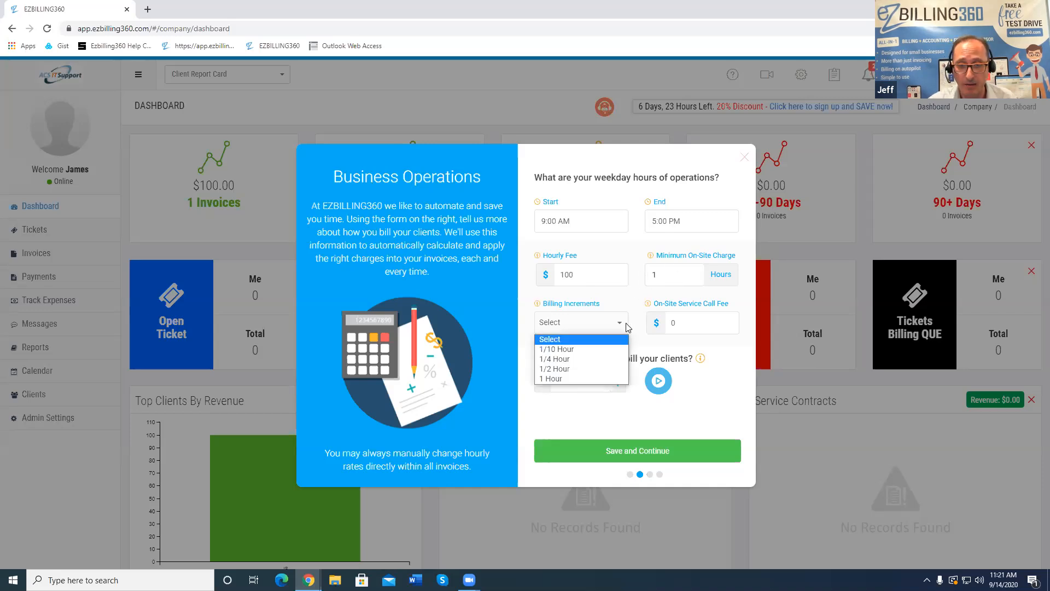
{"action": "left_click", "coordinate": [577, 360]}
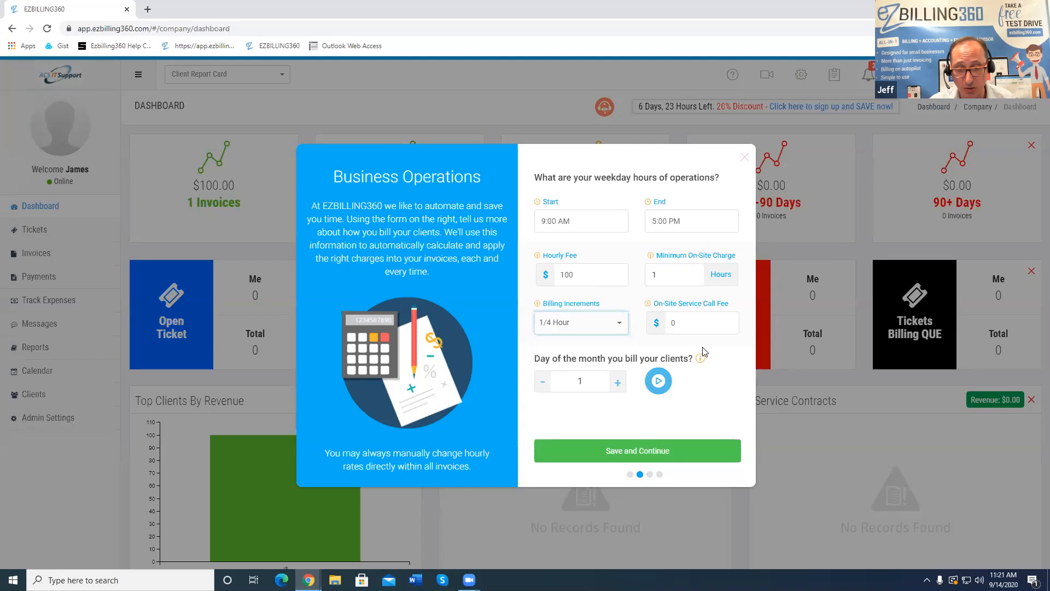
{"action": "key", "text": "Tab"}
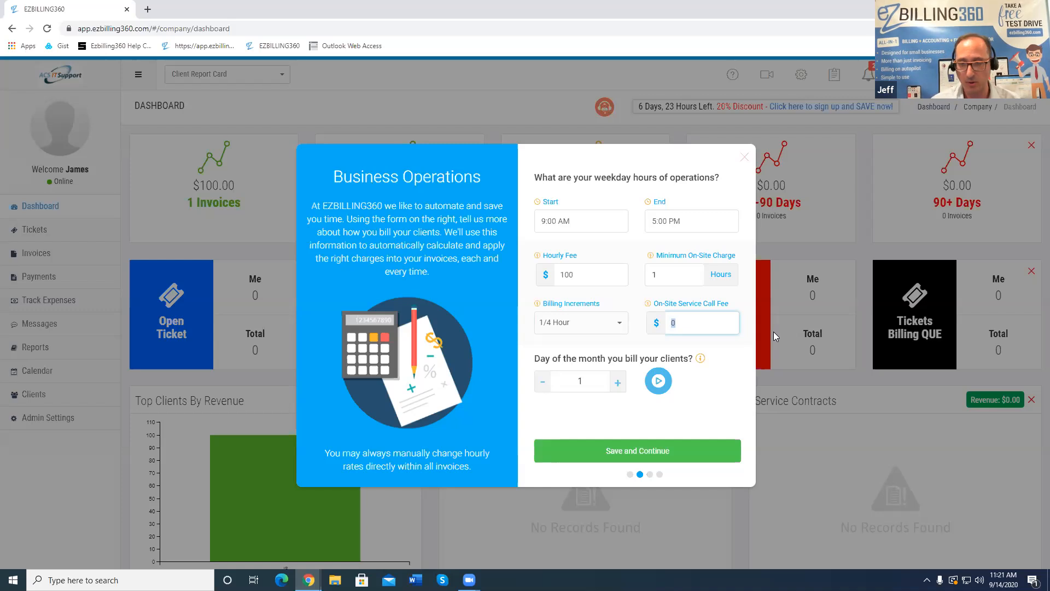
{"action": "type", "text": "35"}
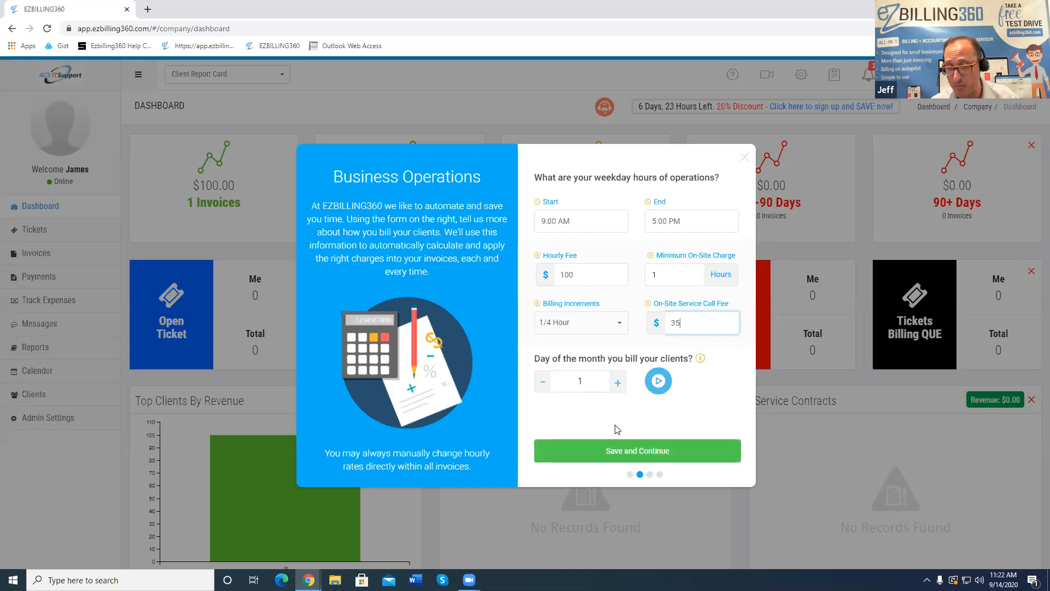
Save the business operations, then enter tax rates of 6.25% for services and 5% for products
{"action": "left_click", "coordinate": [627, 452]}
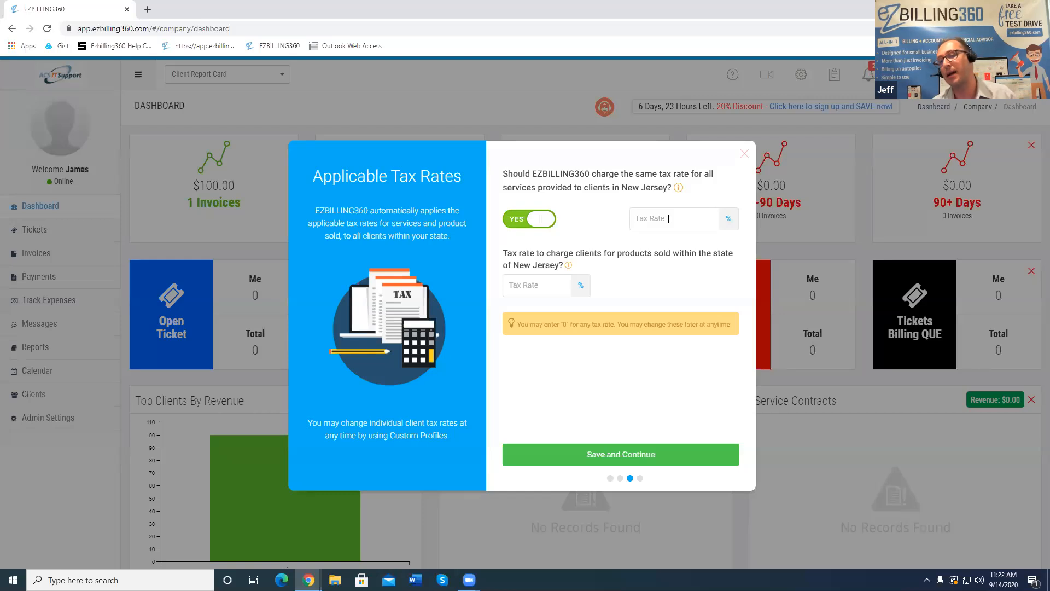
{"action": "left_click", "coordinate": [669, 219]}
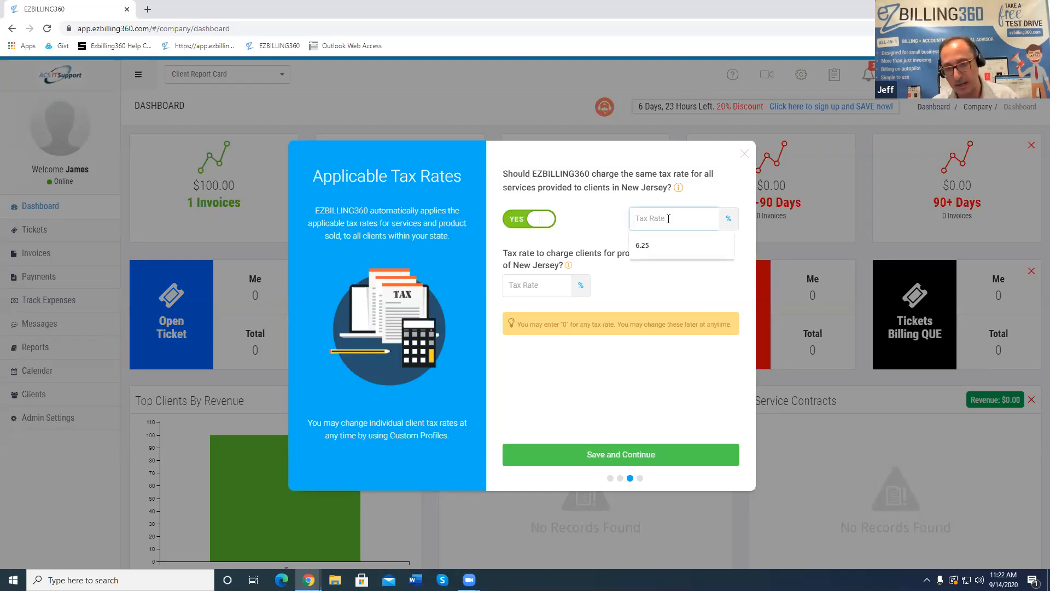
{"action": "left_click", "coordinate": [642, 245]}
{"action": "left_click", "coordinate": [555, 288]}
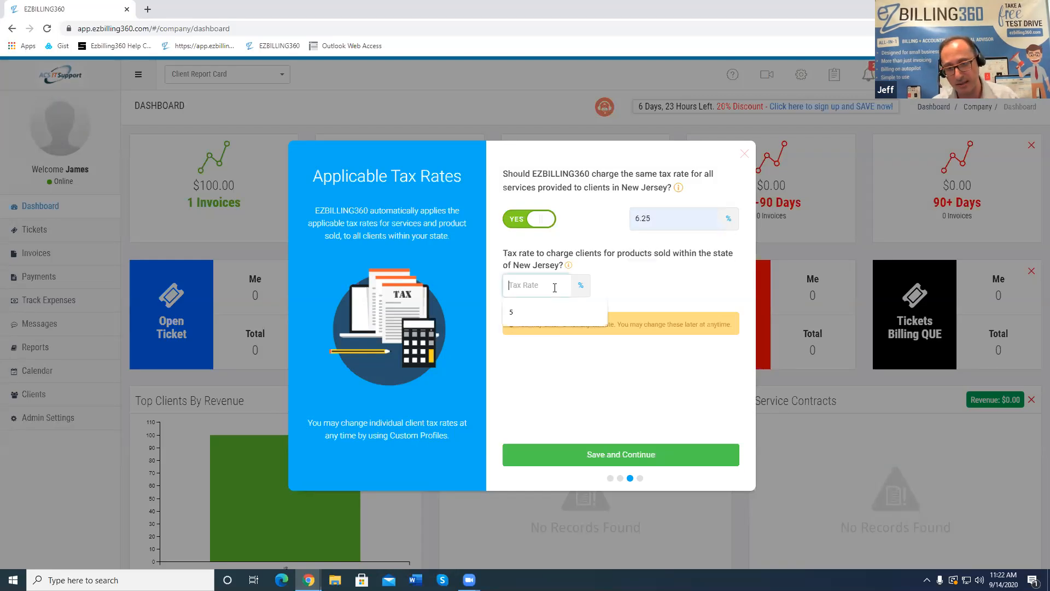
{"action": "type", "text": "5"}
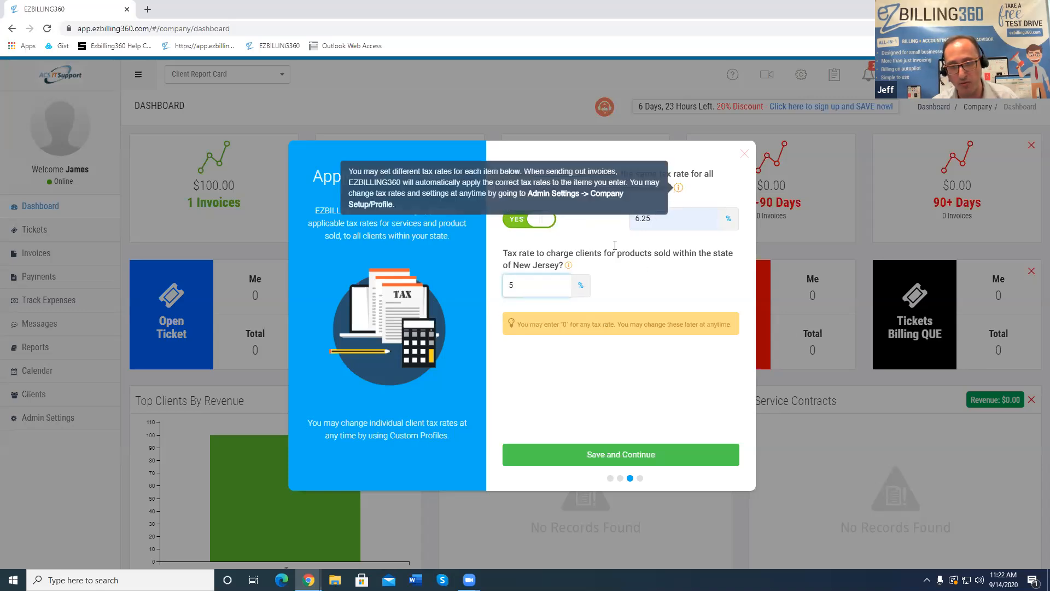
{"action": "mouse_move", "coordinate": [569, 268]}
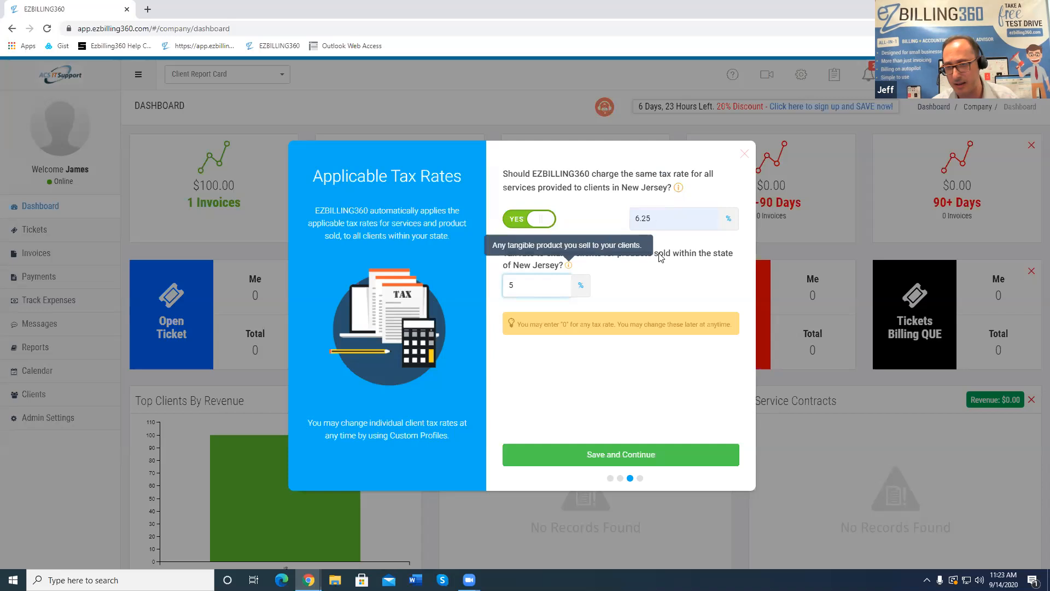
Save the tax rates, choose the Development & IT industry, and close the Thanks message
{"action": "left_click", "coordinate": [648, 455]}
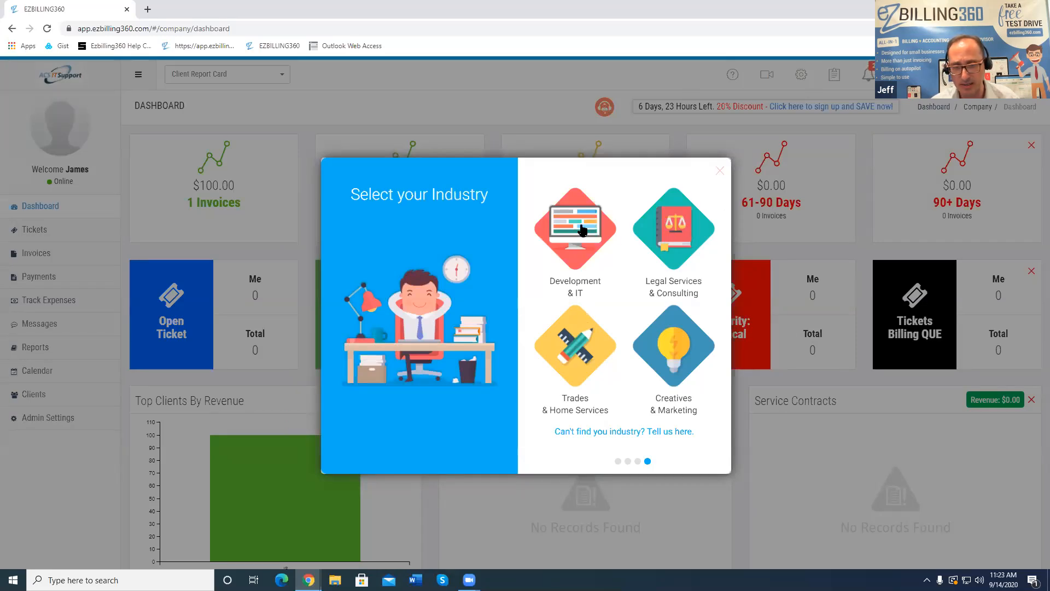
{"action": "left_click", "coordinate": [582, 230]}
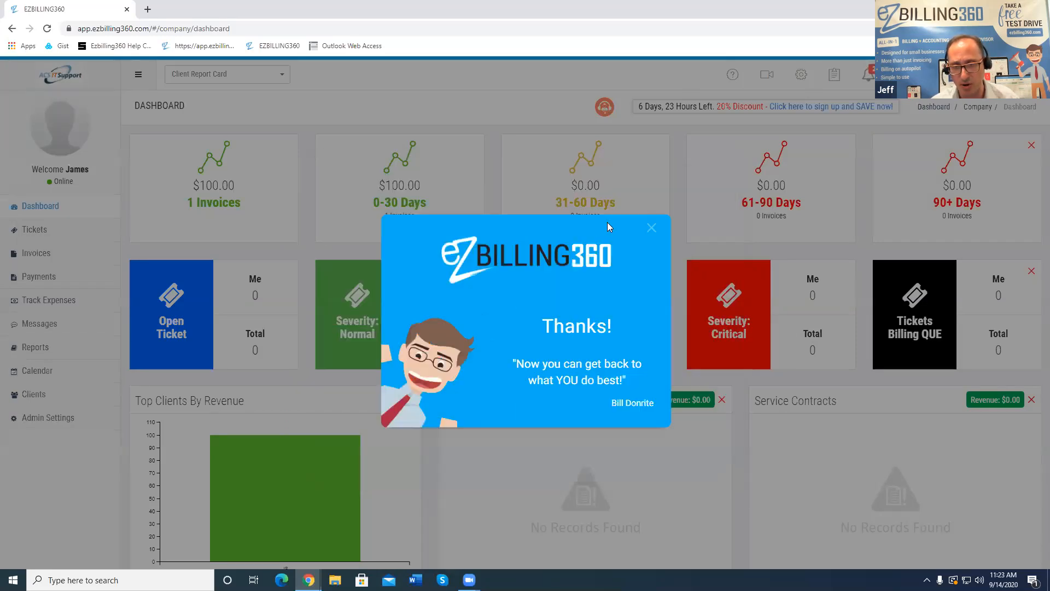
{"action": "left_click", "coordinate": [653, 227]}
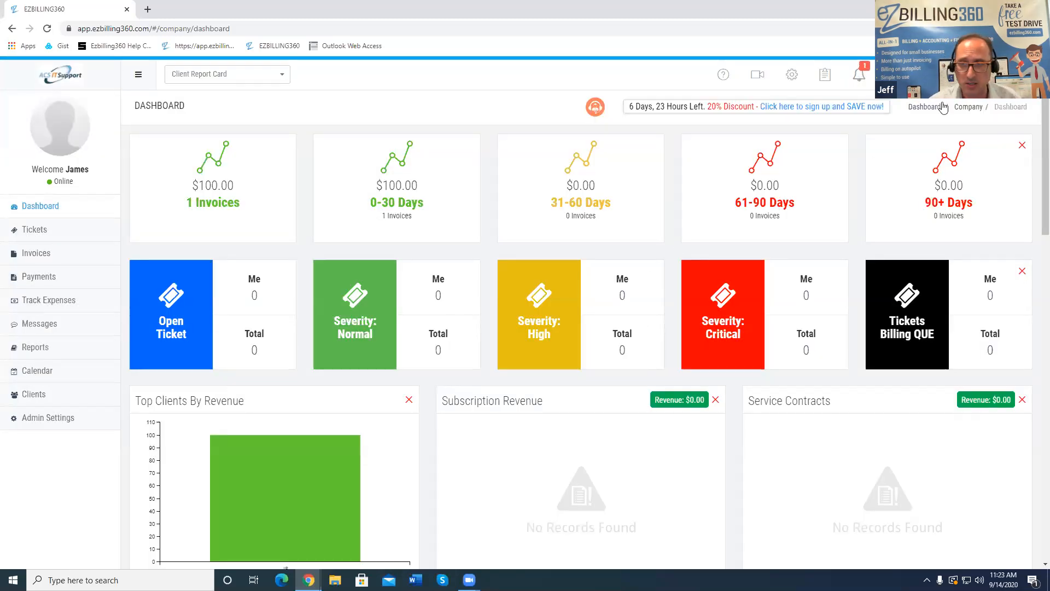
Open the Default Client Profile's Client Tax Rates, showing 6.25% service and 5% product tax
{"action": "left_click", "coordinate": [793, 75]}
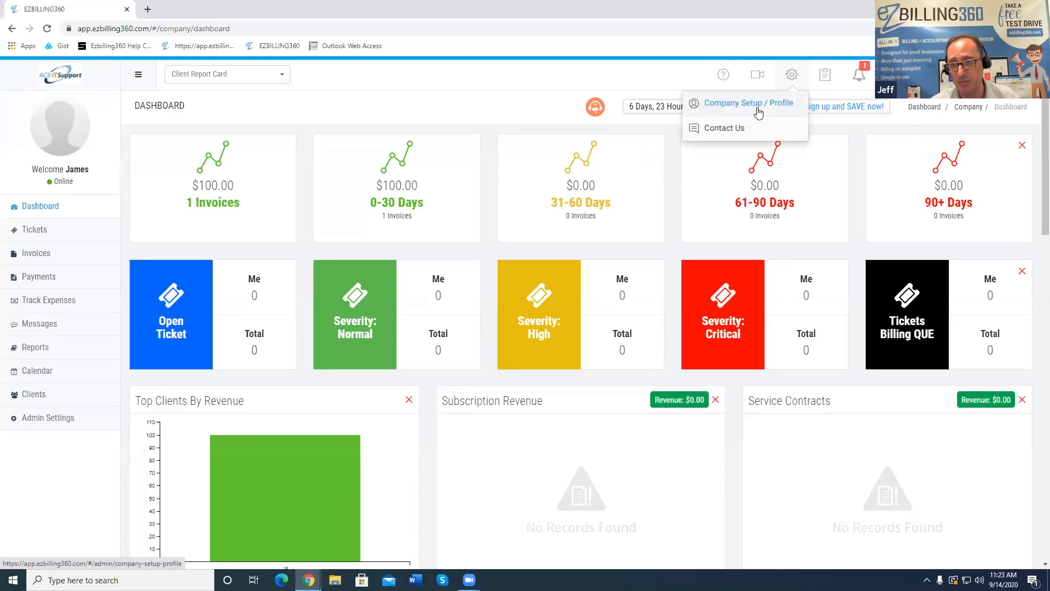
{"action": "left_click", "coordinate": [758, 113]}
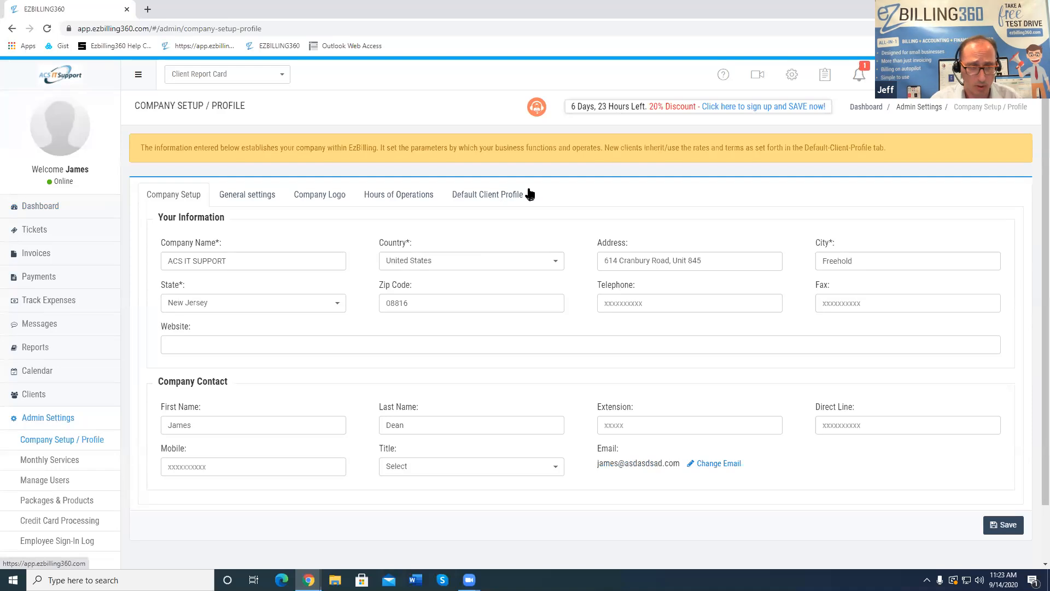
{"action": "left_click", "coordinate": [504, 196]}
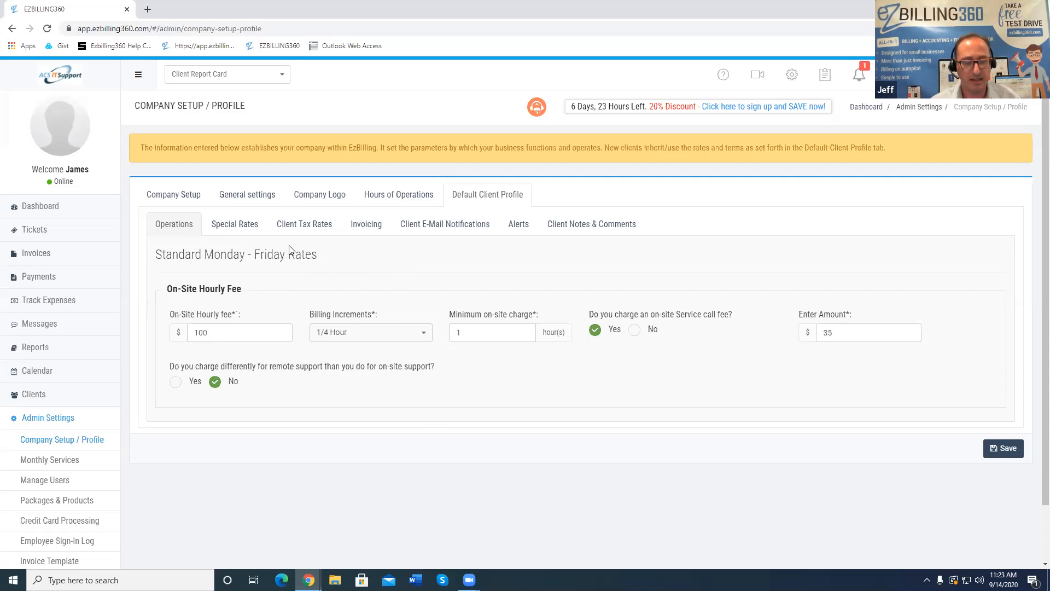
{"action": "left_click", "coordinate": [259, 226]}
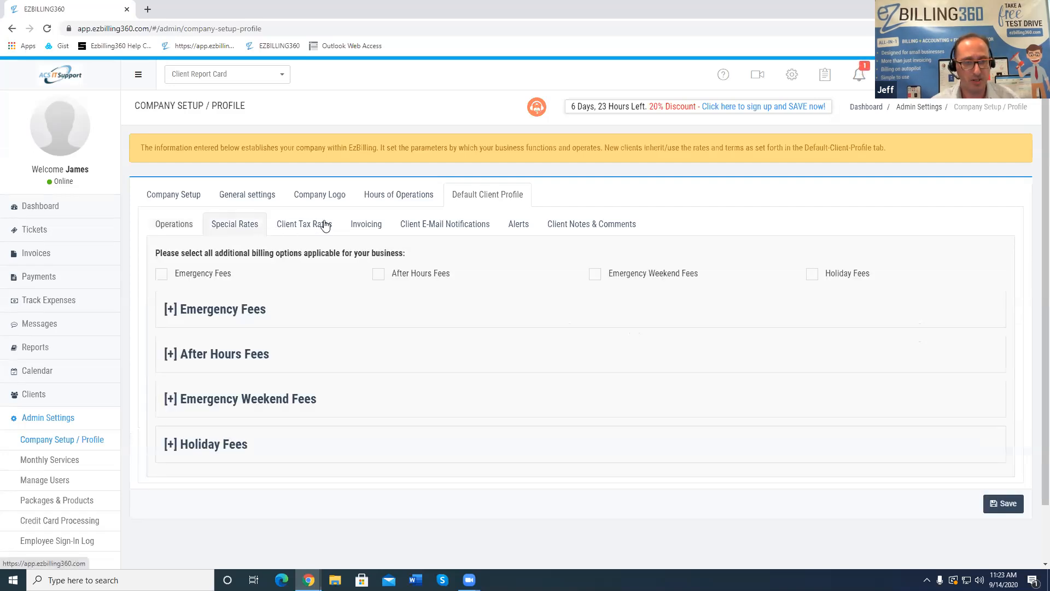
{"action": "left_click", "coordinate": [327, 225]}
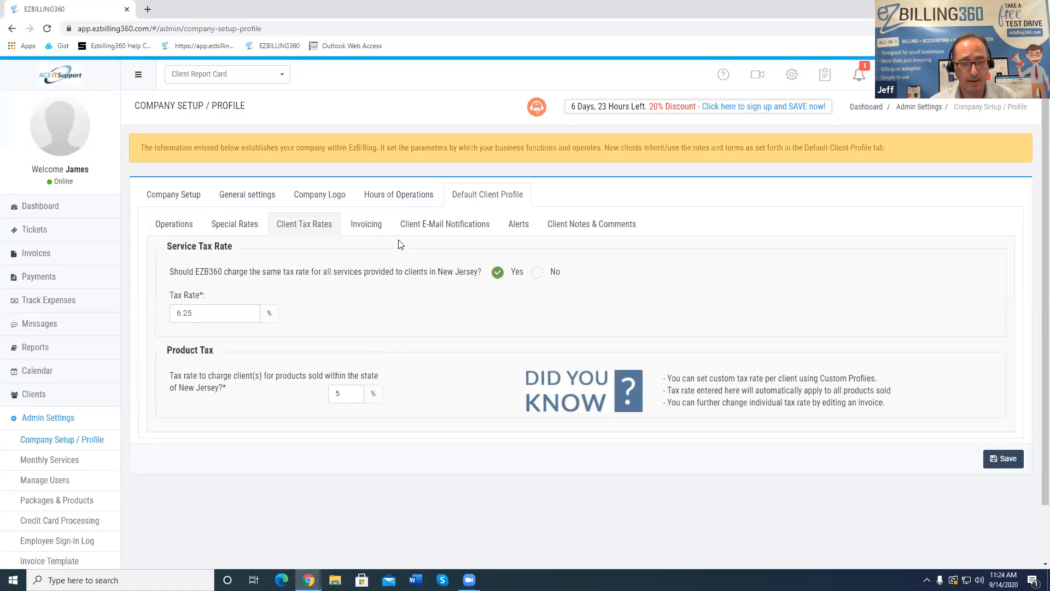
View the Default Client Profile's Invoicing settings: day-1 invoicing, Net 30 footer, no late fees
{"action": "left_click", "coordinate": [381, 227]}
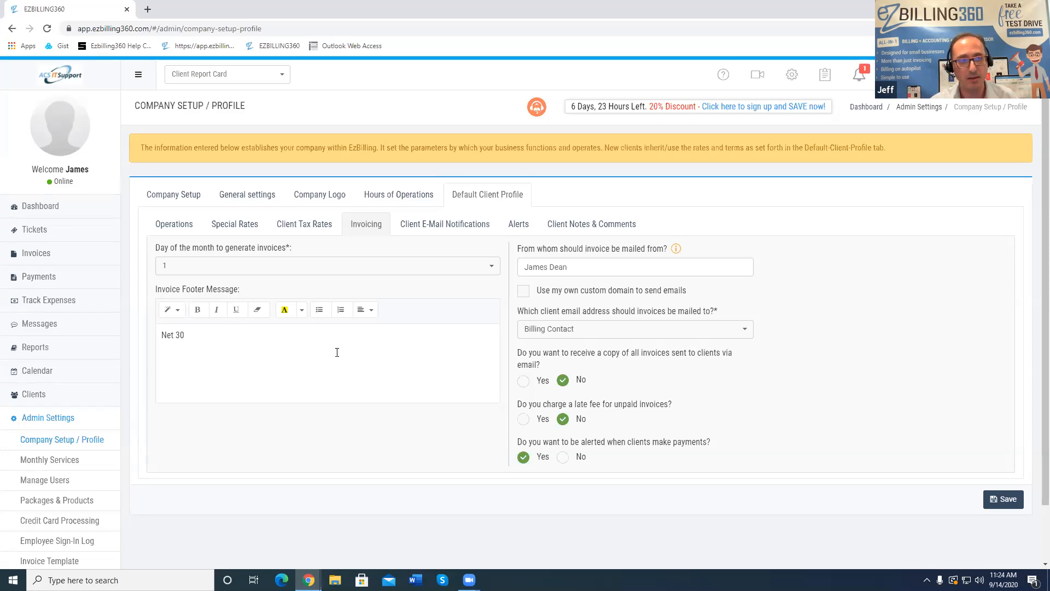
Open the invoice list in a new tab, then return to the company profile settings
{"action": "right_click", "coordinate": [34, 254]}
{"action": "left_click", "coordinate": [35, 253]}
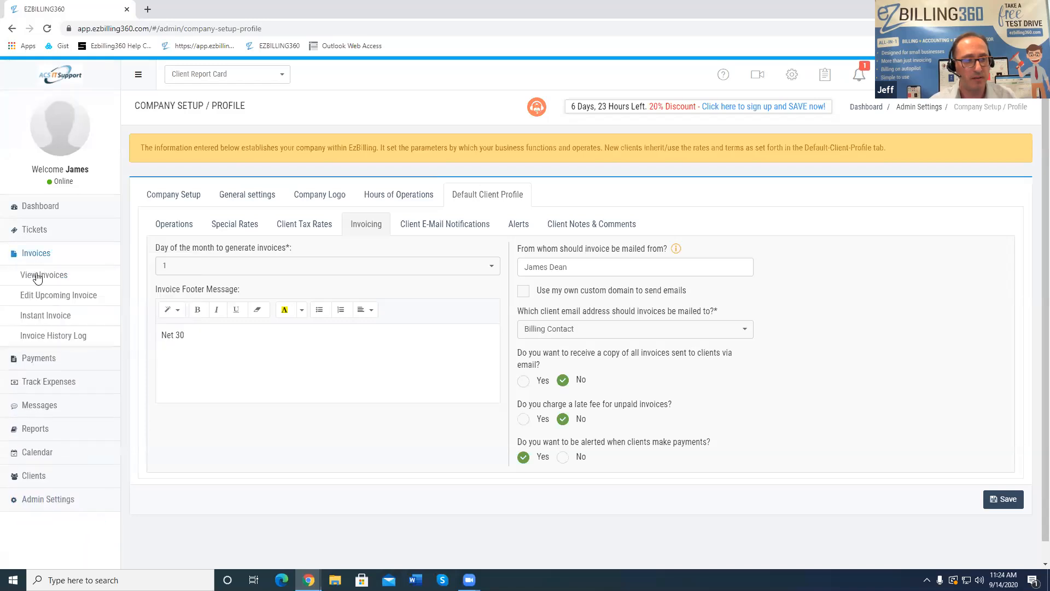
{"action": "right_click", "coordinate": [36, 275]}
{"action": "left_click", "coordinate": [63, 283]}
{"action": "left_click", "coordinate": [198, 8]}
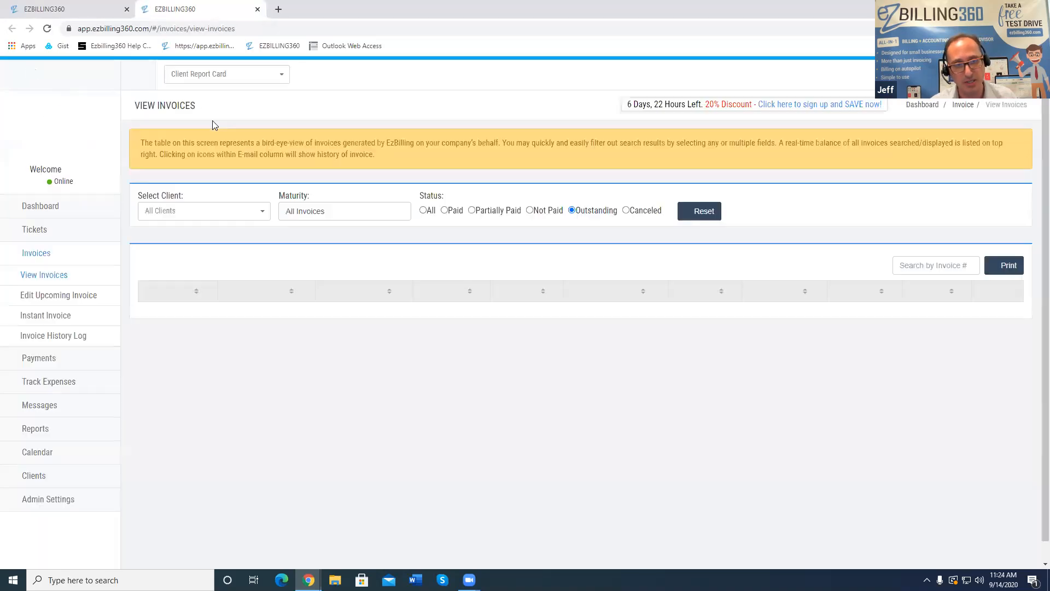
{"action": "left_click", "coordinate": [84, 9]}
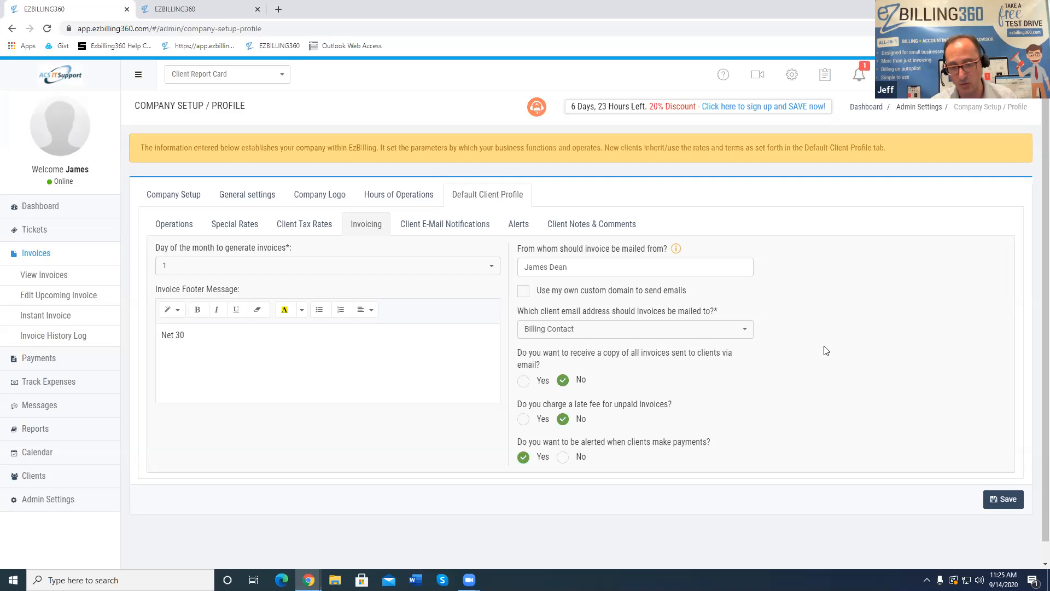
Enable late fees on unpaid invoices as a Flat Fee of $10
{"action": "scroll", "coordinate": [715, 382], "scroll_direction": "down", "scroll_amount": 1}
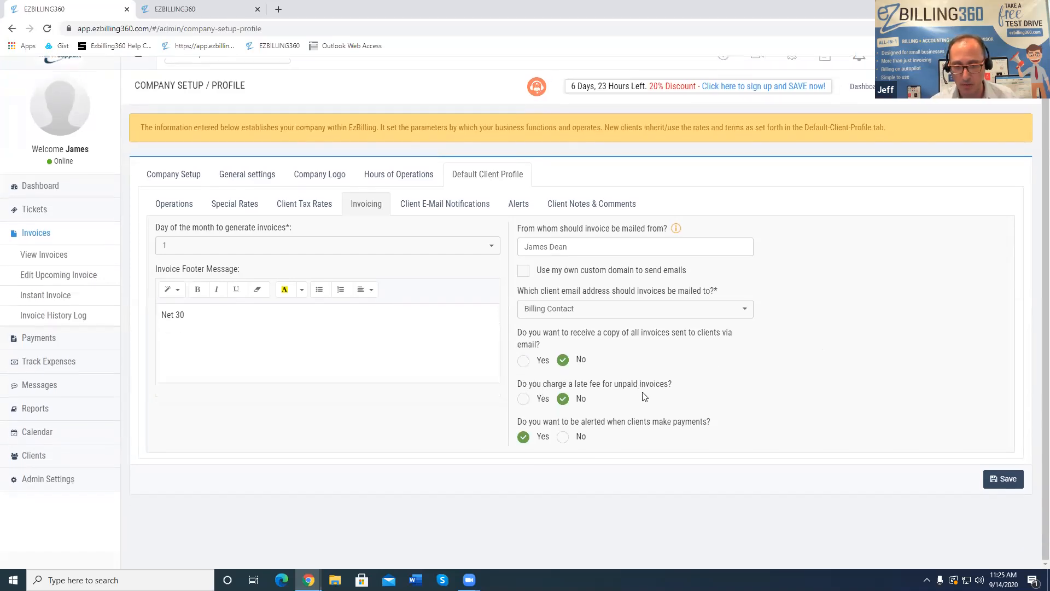
{"action": "left_click", "coordinate": [524, 400]}
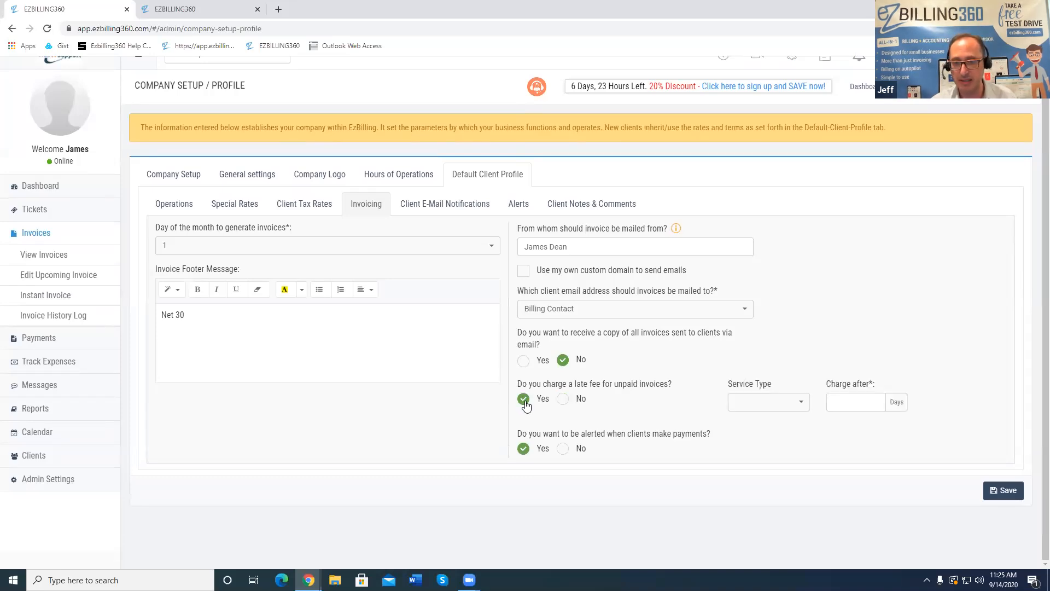
{"action": "left_click", "coordinate": [803, 402]}
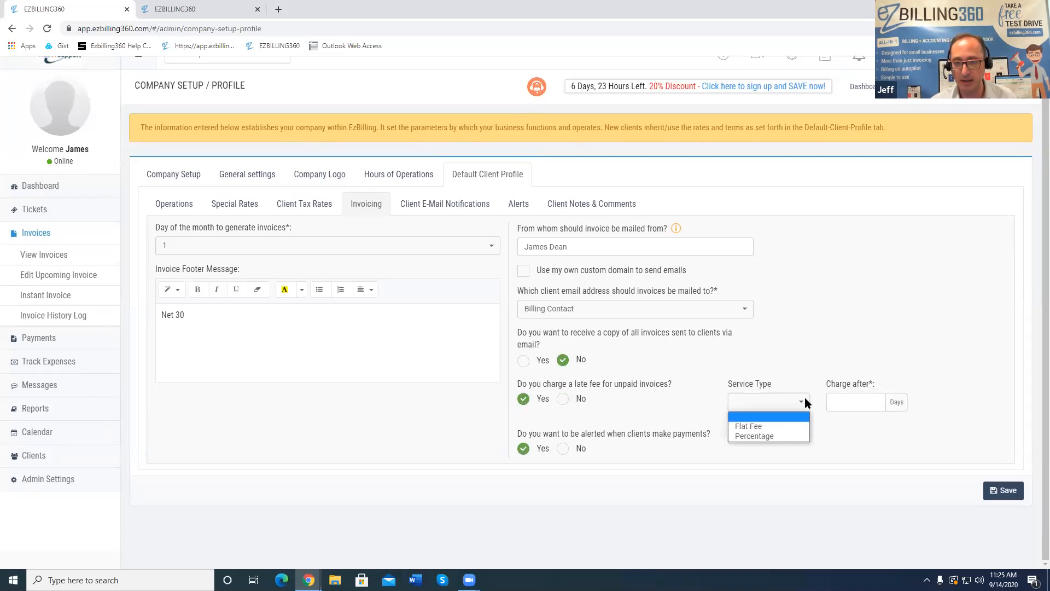
{"action": "left_click", "coordinate": [776, 426]}
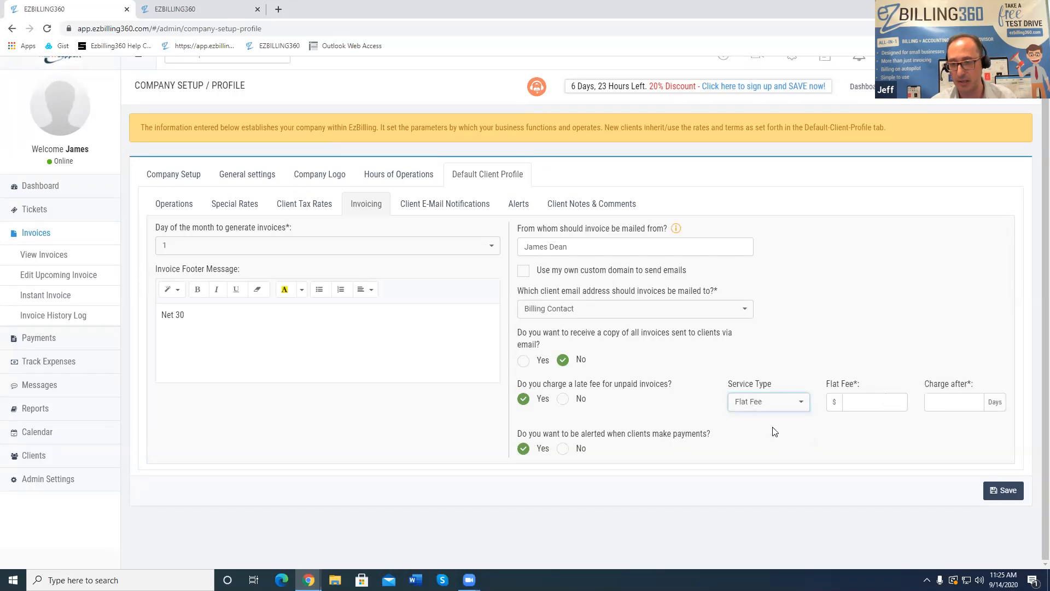
{"action": "left_click", "coordinate": [864, 402]}
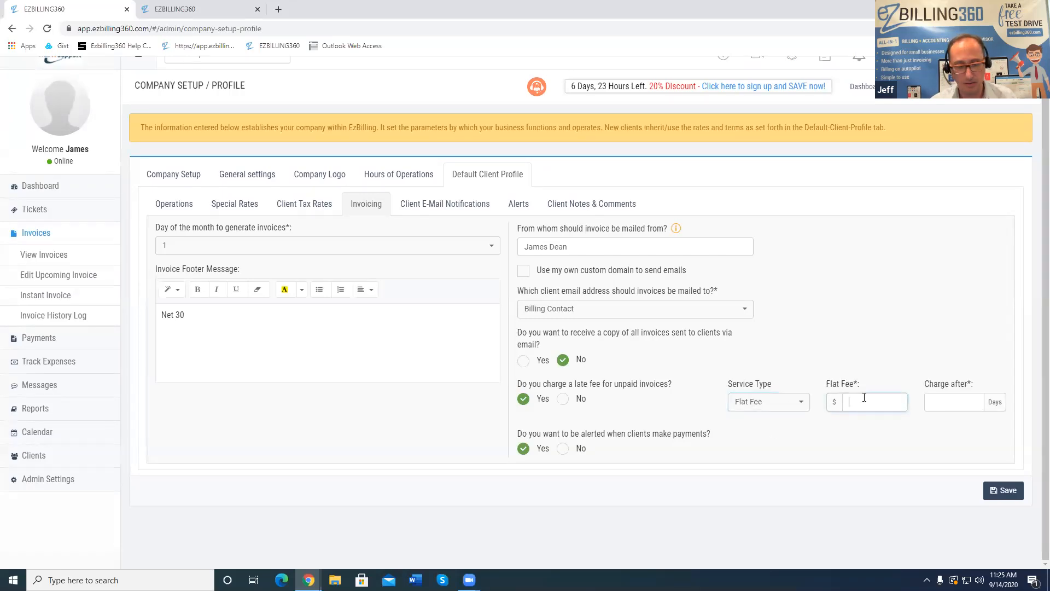
{"action": "left_click", "coordinate": [939, 406]}
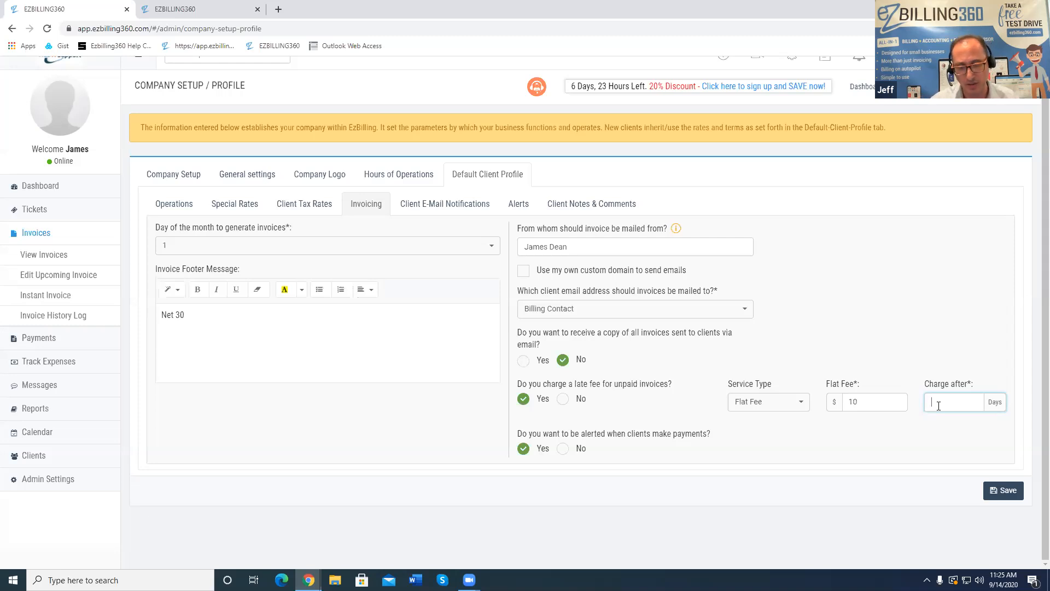
{"action": "left_click_drag", "start_coordinate": [523, 433], "coordinate": [659, 432]}
{"action": "left_click", "coordinate": [645, 439]}
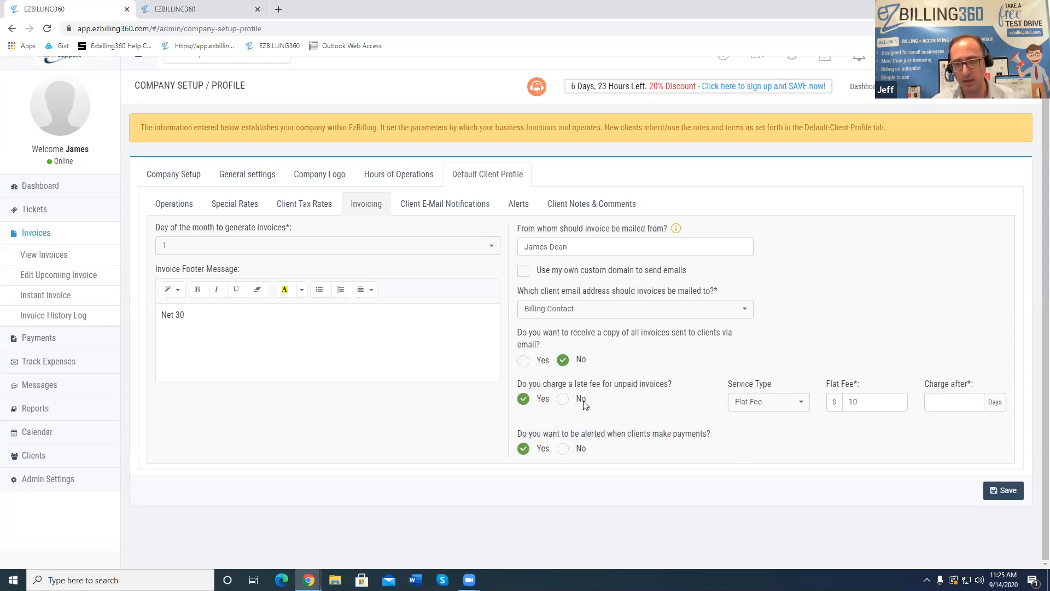
{"action": "scroll", "coordinate": [810, 210], "scroll_direction": "up", "scroll_amount": 1}
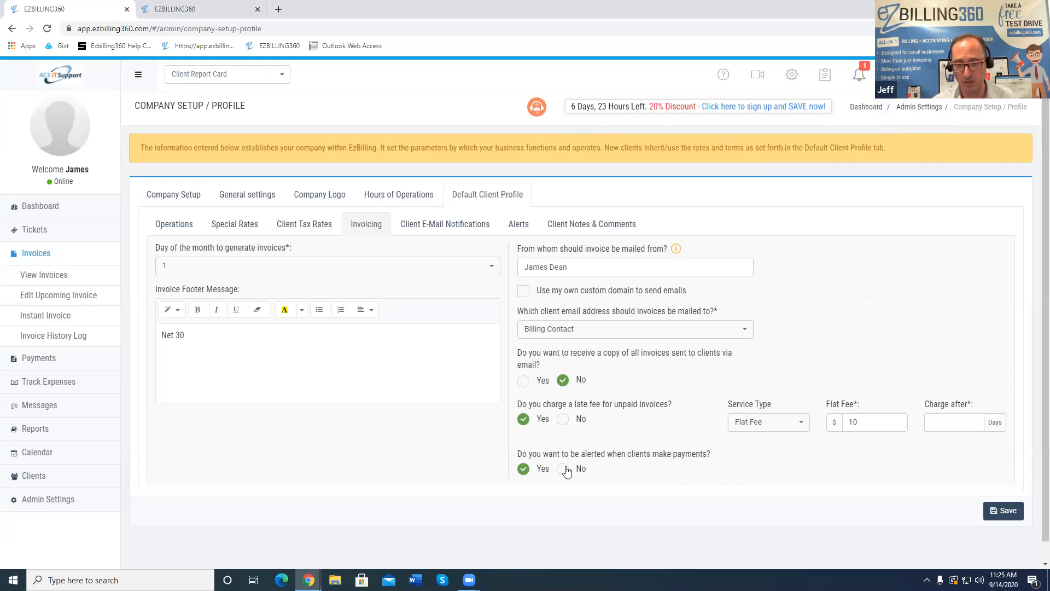
Turn on automatic late payment notice emails, sent after 45 days instead of 30
{"action": "left_click", "coordinate": [416, 223]}
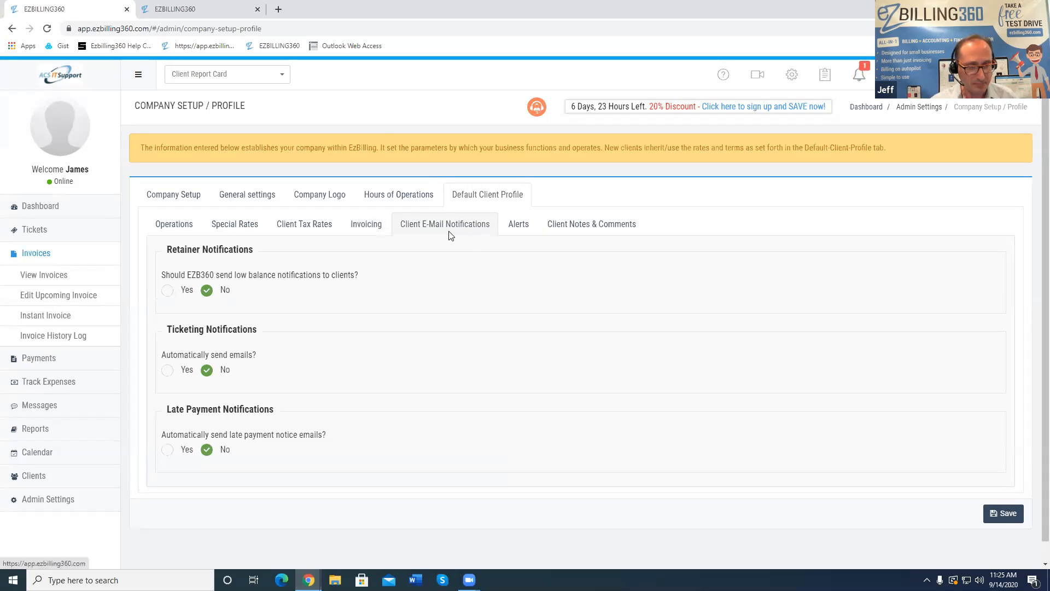
{"action": "left_click_drag", "start_coordinate": [168, 411], "coordinate": [264, 405]}
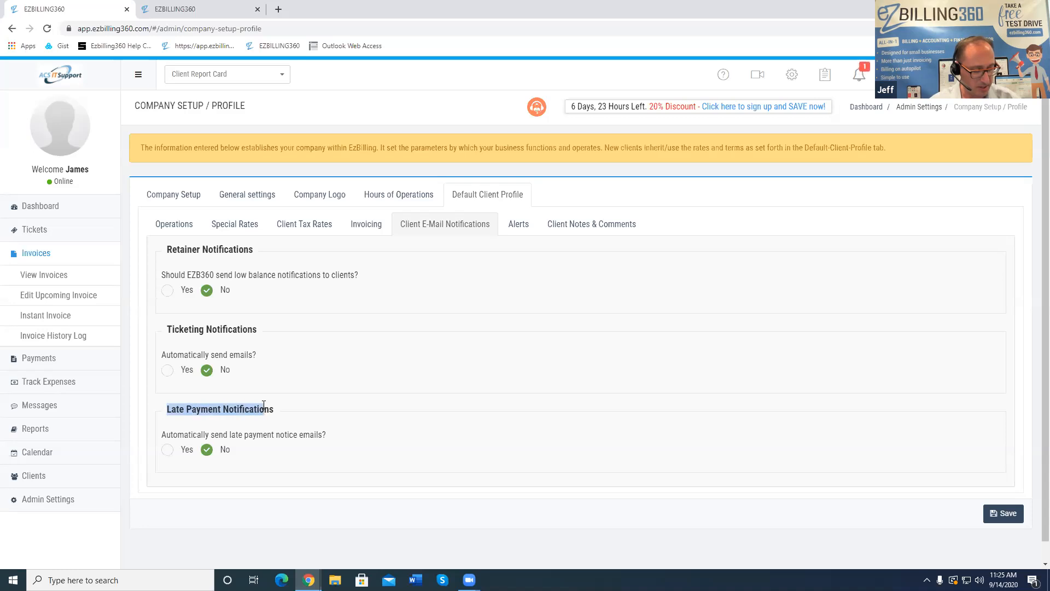
{"action": "left_click", "coordinate": [300, 414]}
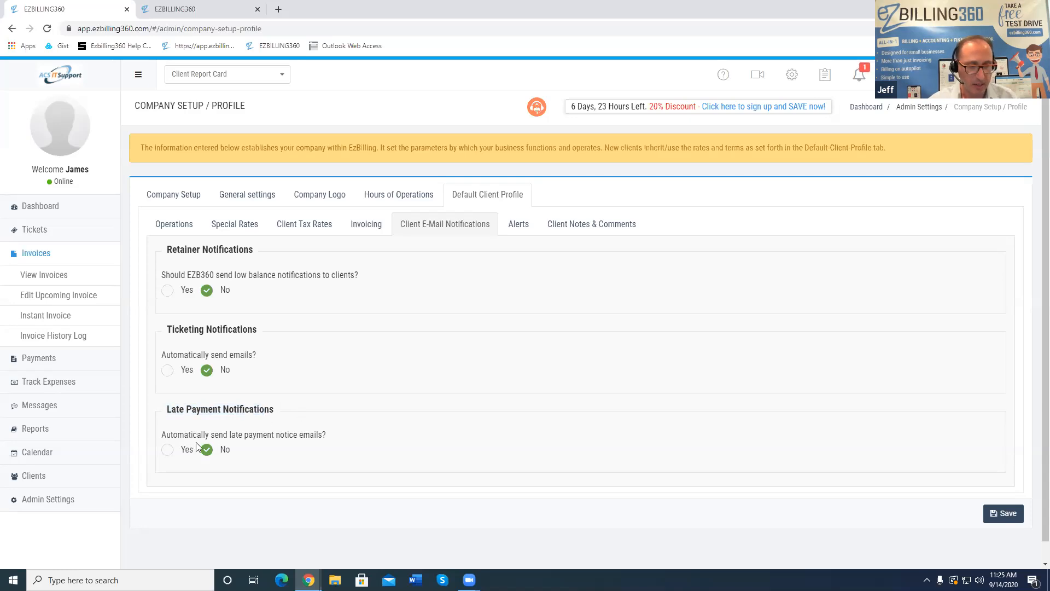
{"action": "left_click", "coordinate": [168, 451]}
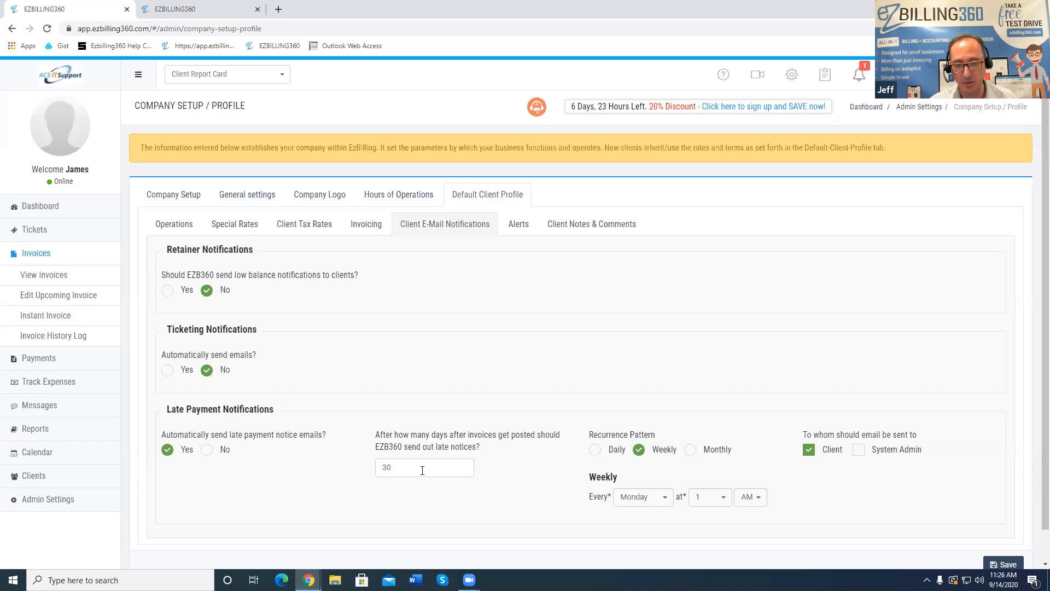
{"action": "left_click_drag", "start_coordinate": [398, 466], "coordinate": [359, 471]}
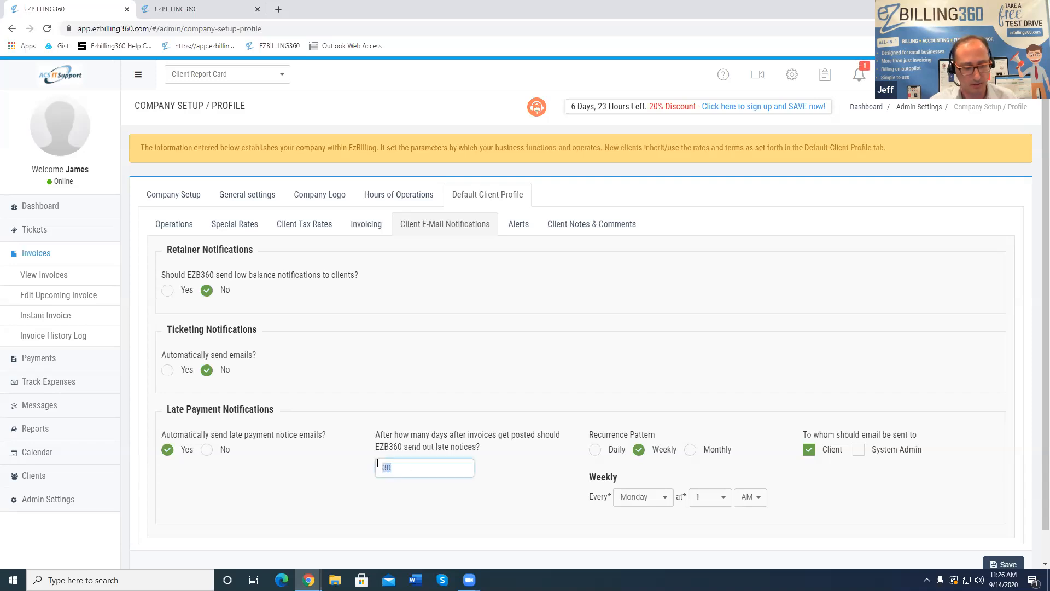
{"action": "type", "text": "45"}
{"action": "left_click", "coordinate": [555, 514]}
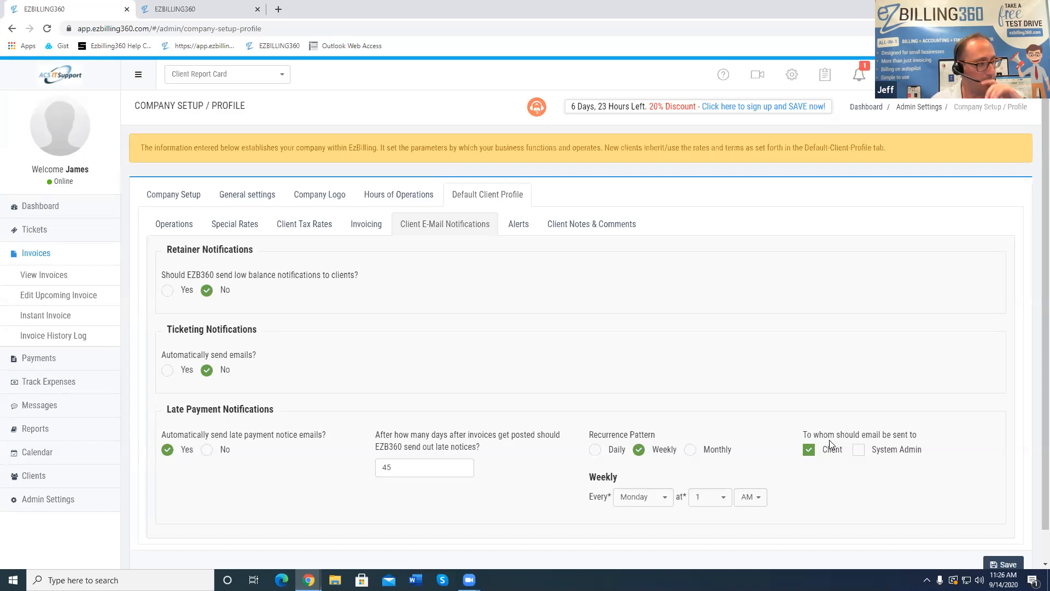
Start an instant invoice for the client Johns SportShop
{"action": "left_click", "coordinate": [65, 320]}
{"action": "left_click", "coordinate": [234, 206]}
{"action": "left_click", "coordinate": [189, 245]}
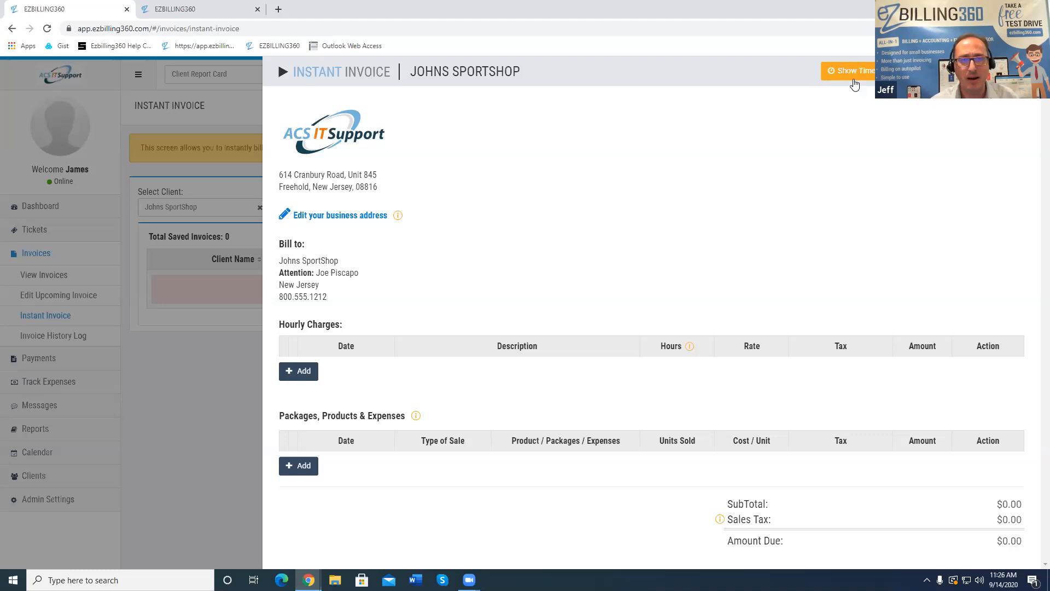
Show the work timer, start it, pause at 8 seconds, then resume timing
{"action": "left_click", "coordinate": [855, 82]}
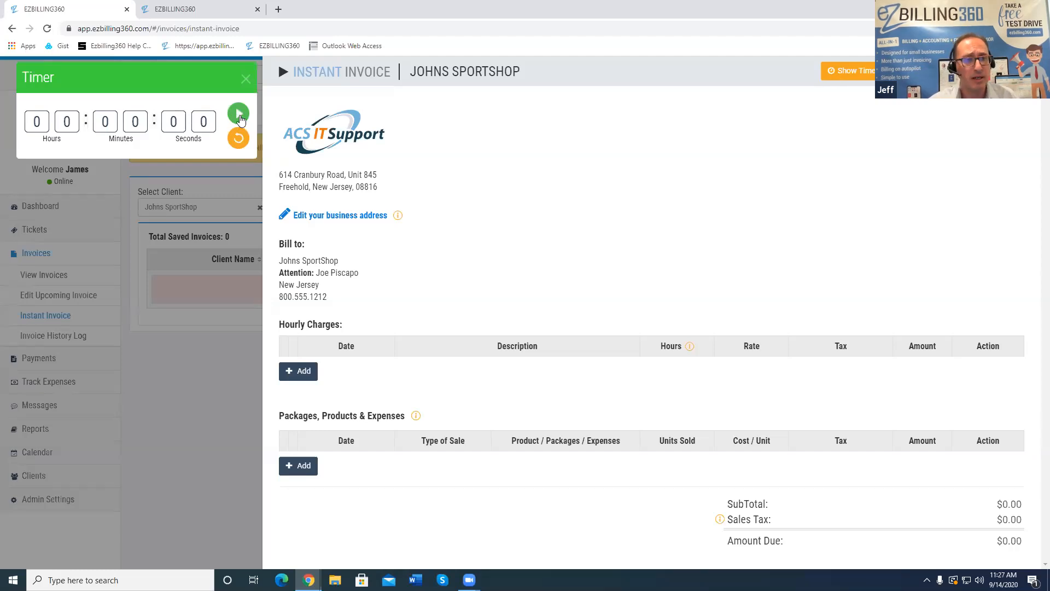
{"action": "left_click", "coordinate": [235, 117]}
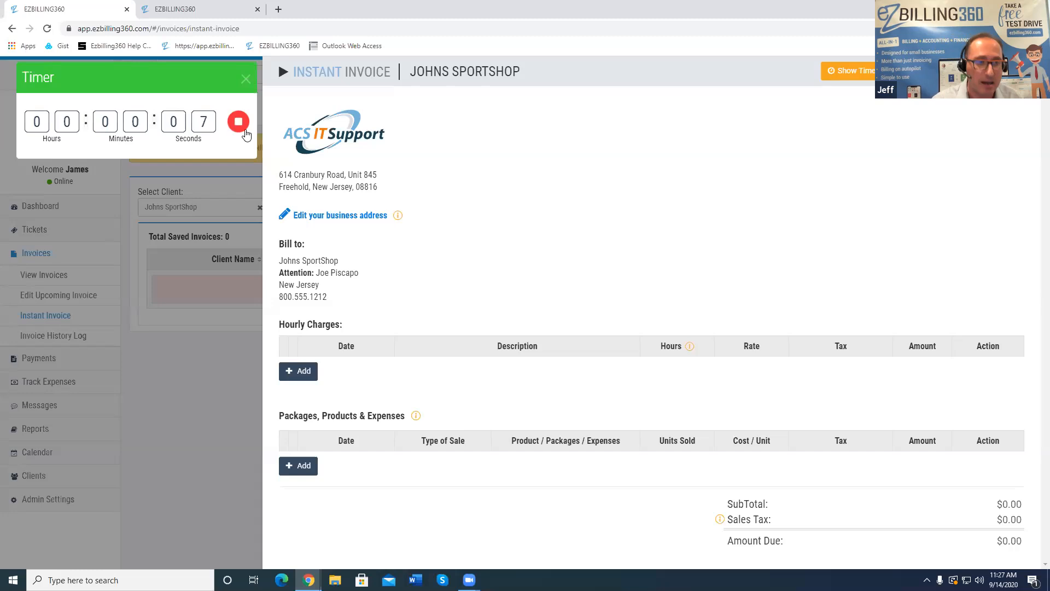
{"action": "left_click", "coordinate": [239, 121]}
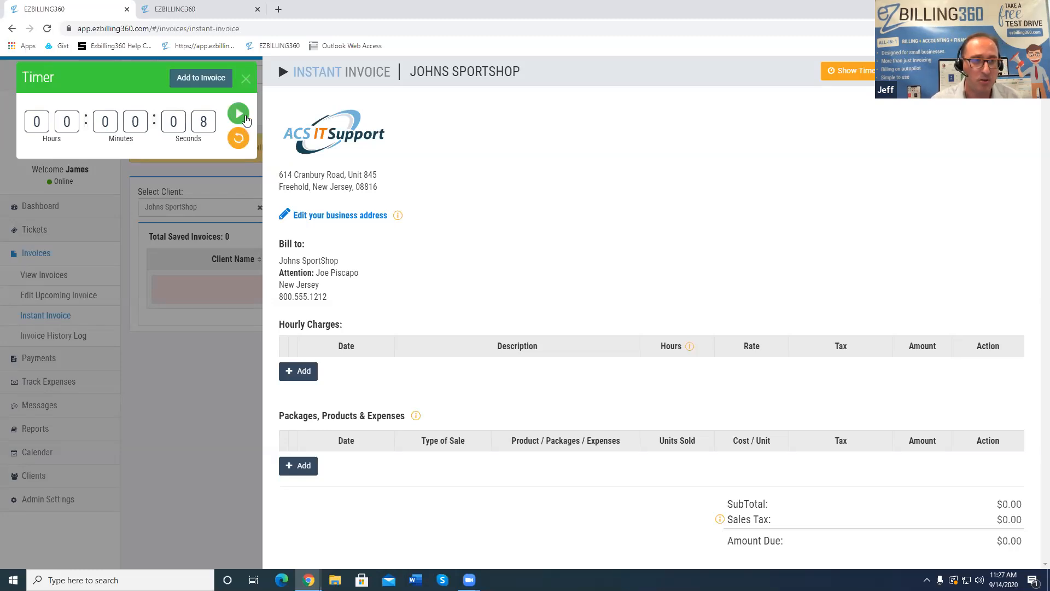
{"action": "left_click", "coordinate": [238, 114]}
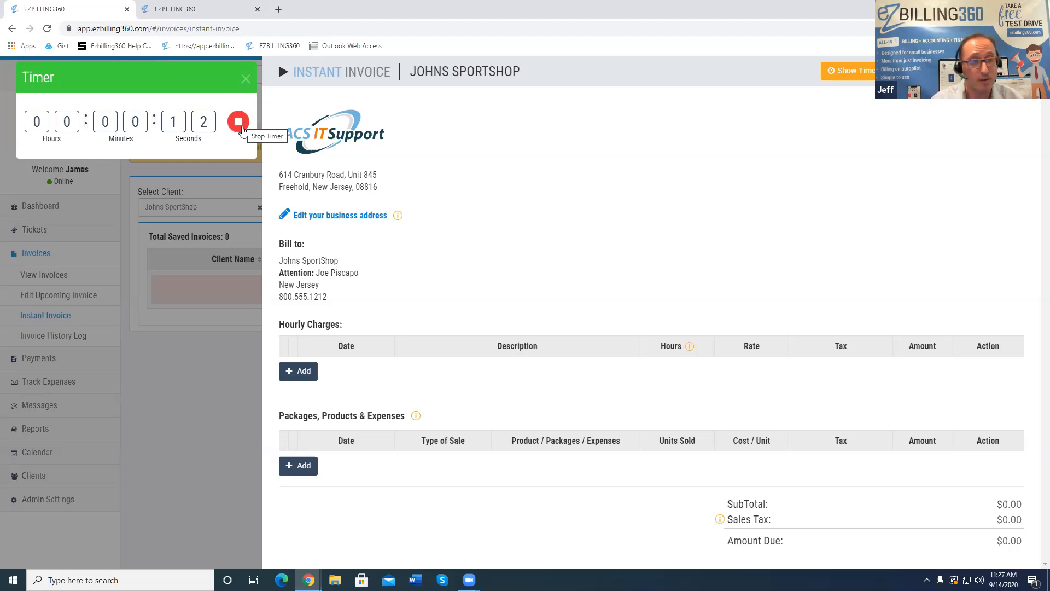
Stop the timer at 14 seconds and save it as a 'Fixed billing system' invoice charge
{"action": "left_click", "coordinate": [240, 126]}
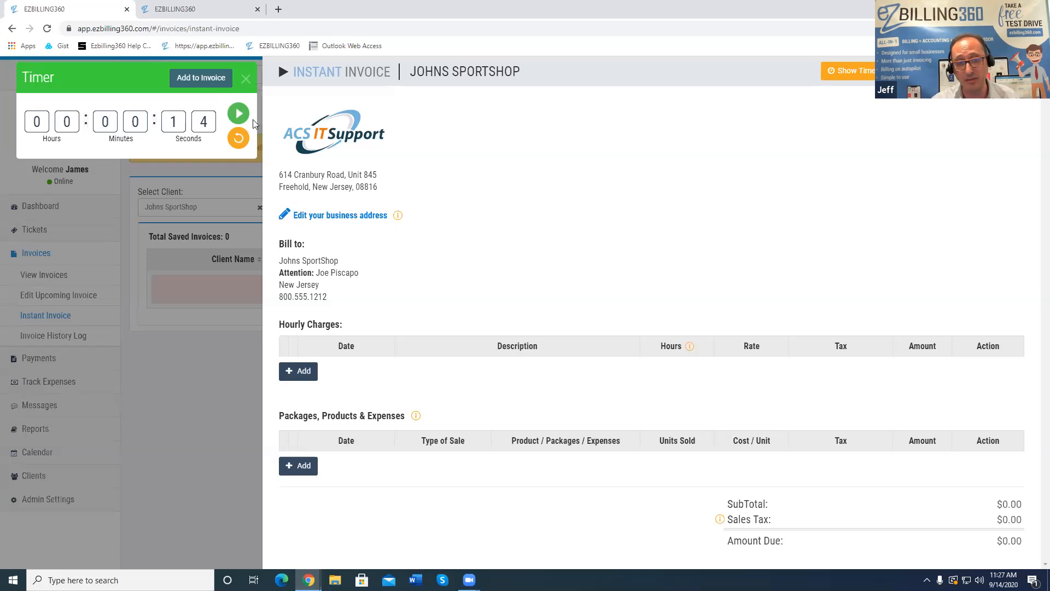
{"action": "left_click", "coordinate": [202, 79]}
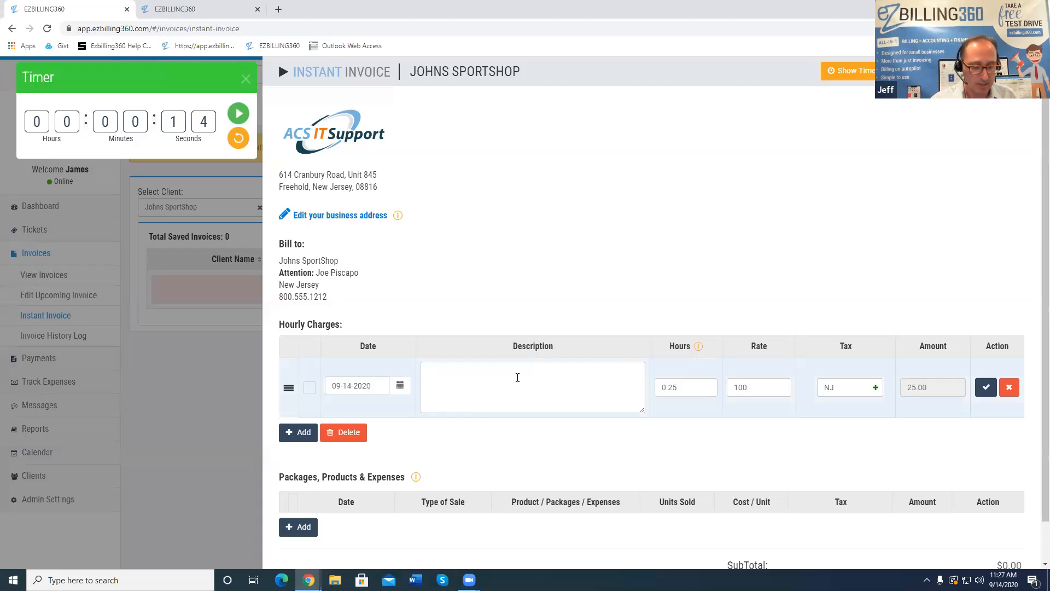
{"action": "type", "text": "ixed biling"}
{"action": "key", "text": "ctrl+shift+Left"}
{"action": "type", "text": "billing system"}
{"action": "left_click", "coordinate": [986, 388]}
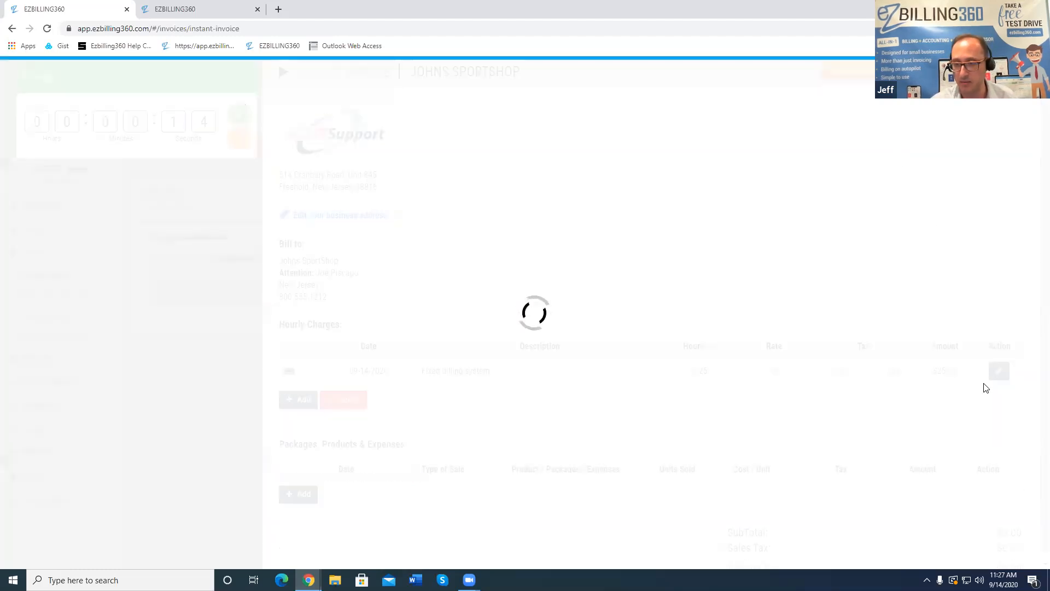
{"action": "scroll", "coordinate": [982, 389], "scroll_direction": "down", "scroll_amount": 1}
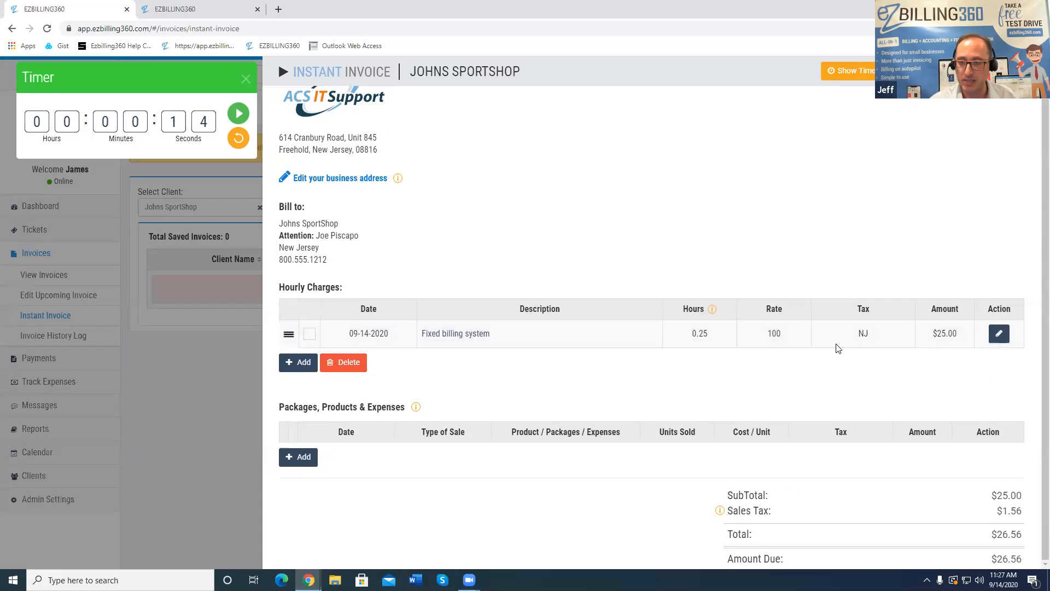
Review the charge's NJ tax and the itemized $1.56 sales tax unchanged, then close the timer
{"action": "left_click", "coordinate": [999, 334]}
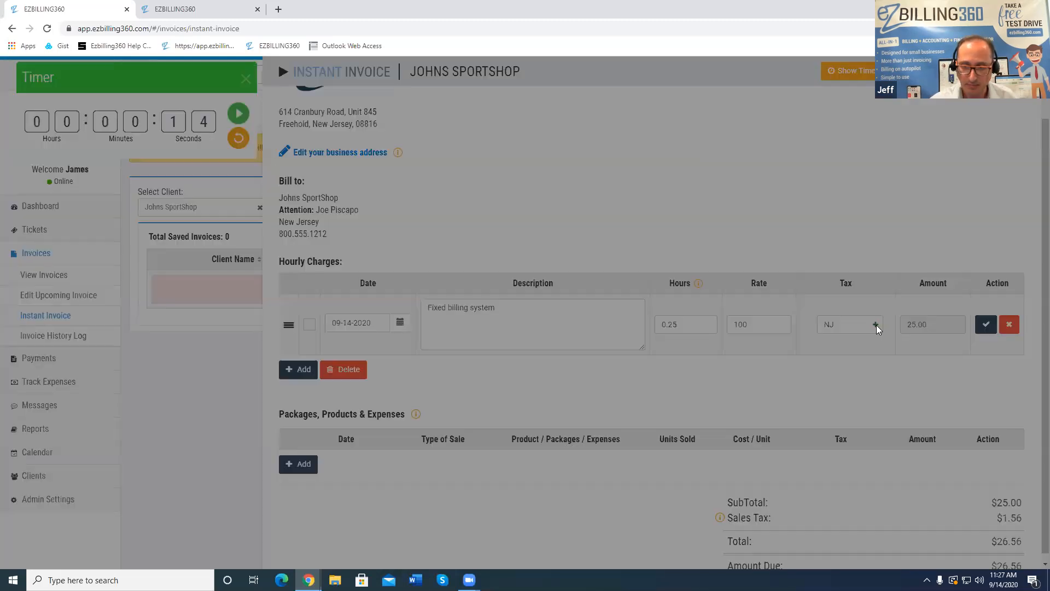
{"action": "left_click", "coordinate": [876, 325]}
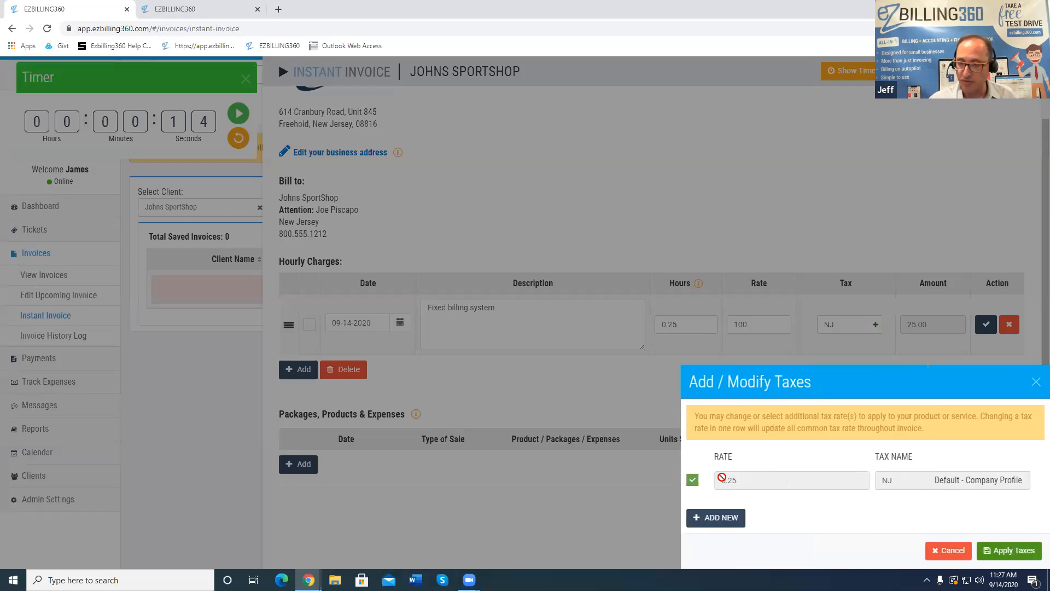
{"action": "left_click", "coordinate": [1034, 383]}
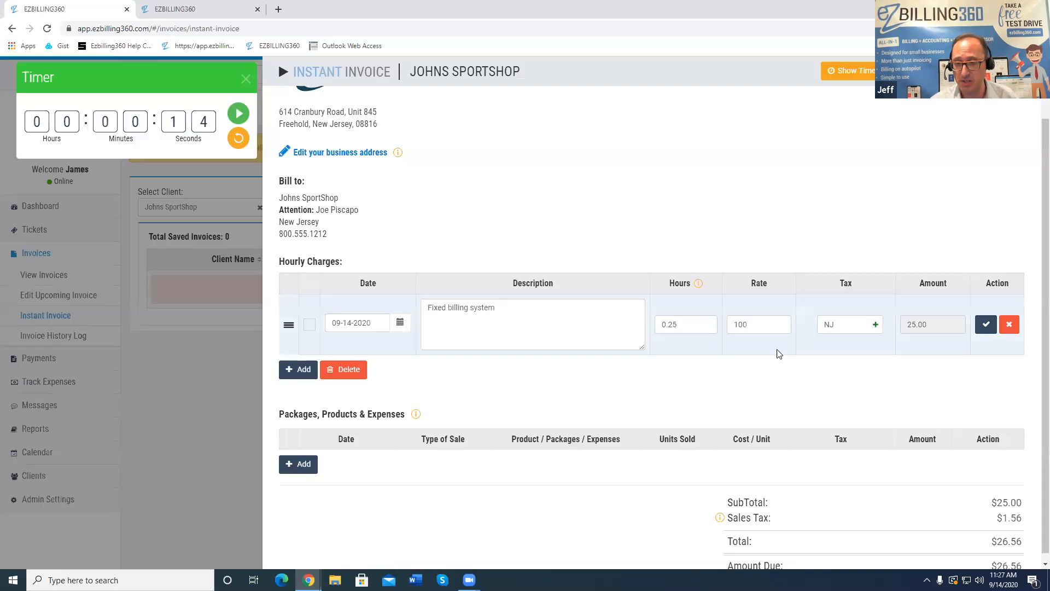
{"action": "left_click", "coordinate": [720, 512]}
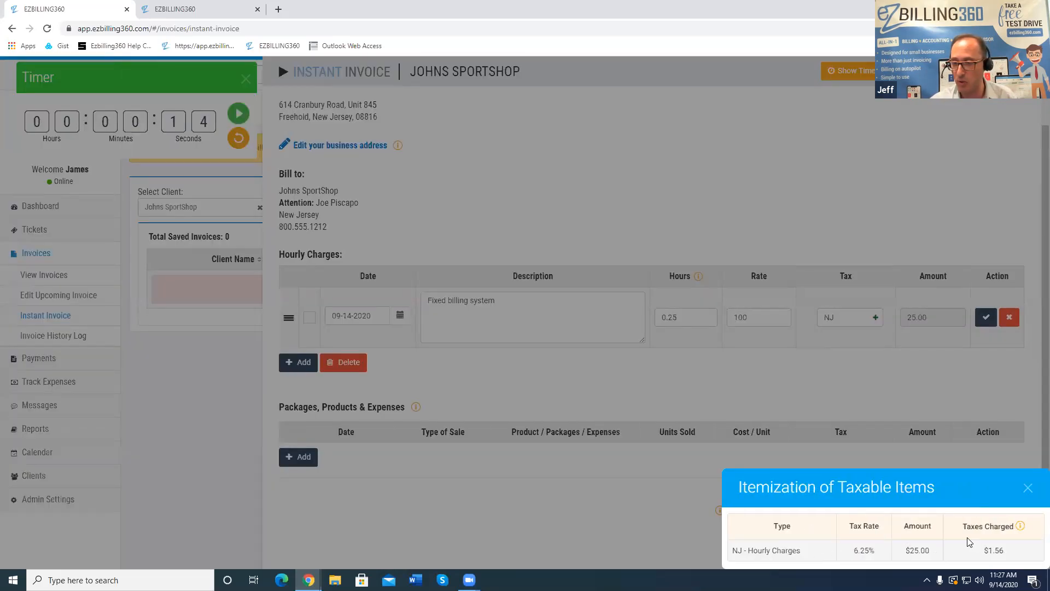
{"action": "left_click", "coordinate": [1028, 487]}
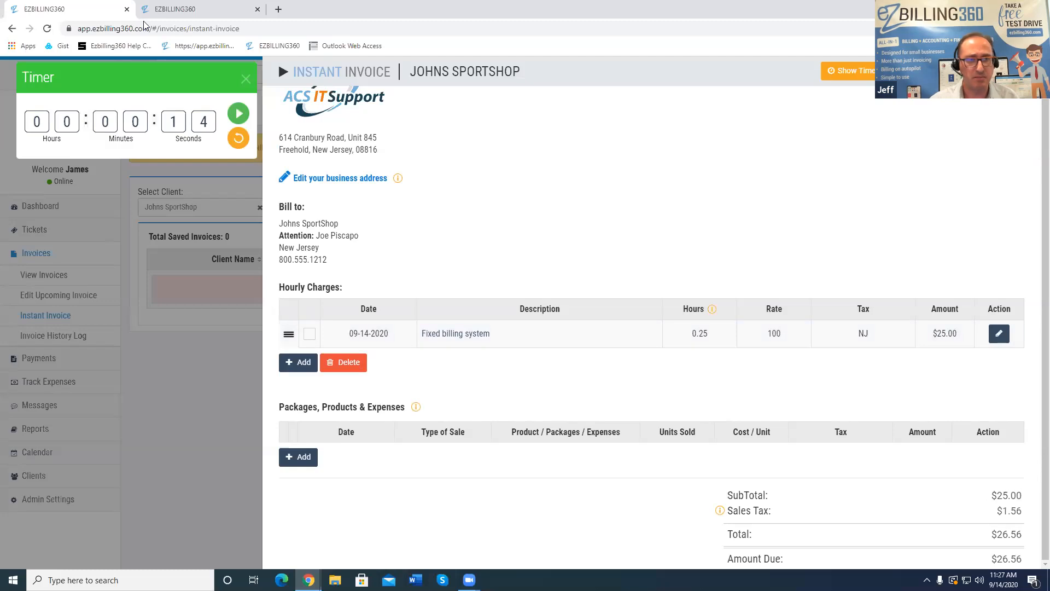
{"action": "left_click", "coordinate": [248, 79]}
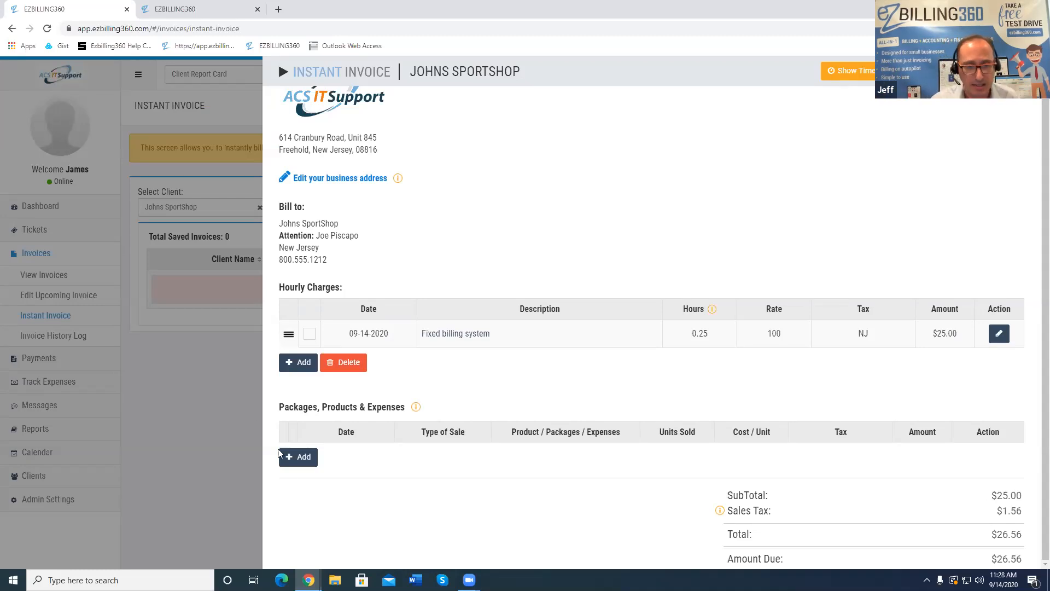
Add a Service Package line dated 09-14-2020 and begin creating a new Service Package item
{"action": "left_click", "coordinate": [300, 457]}
{"action": "left_click", "coordinate": [404, 431]}
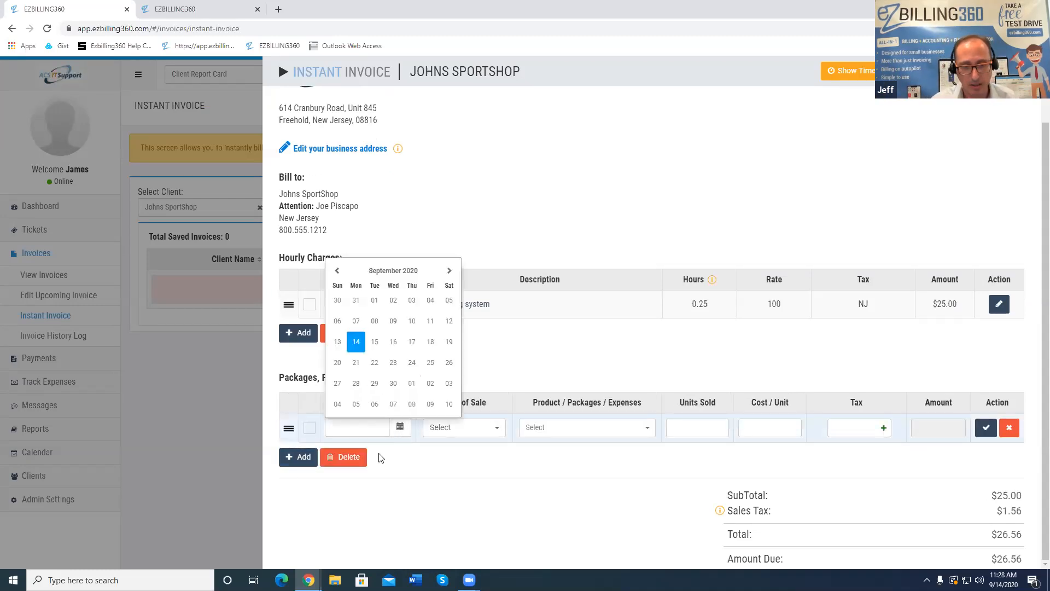
{"action": "left_click", "coordinate": [462, 428]}
{"action": "left_click", "coordinate": [462, 452]}
{"action": "left_click", "coordinate": [598, 432]}
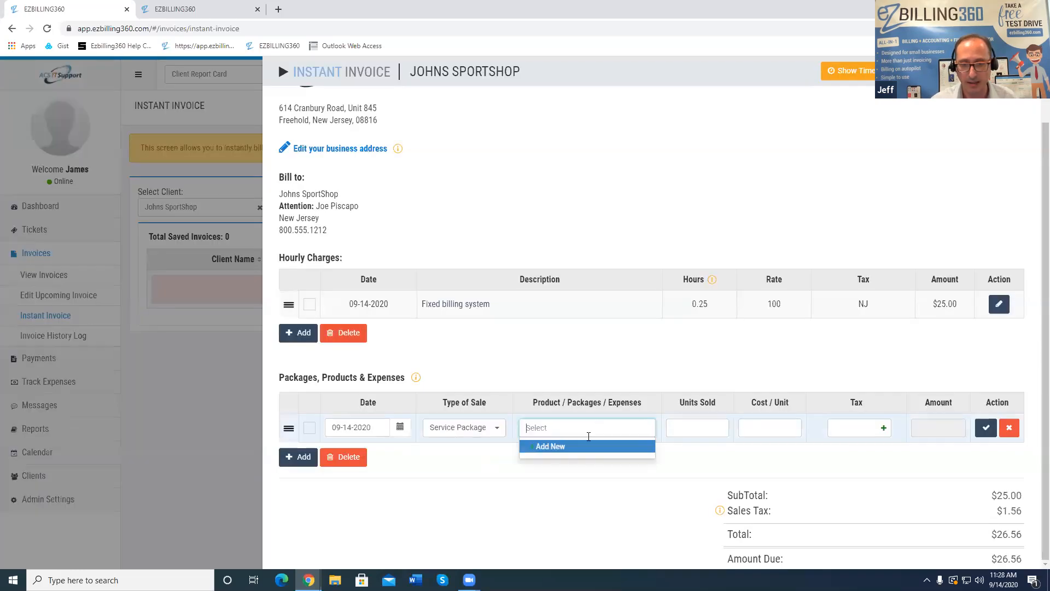
{"action": "left_click", "coordinate": [549, 446]}
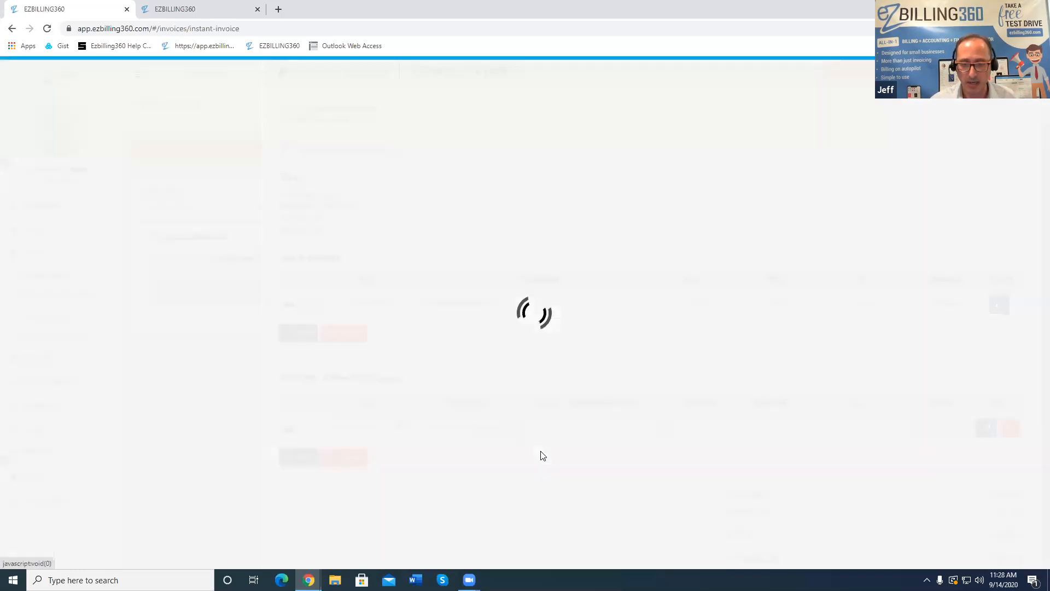
{"action": "left_click", "coordinate": [617, 435]}
Name the package 'Rebuild Customer Computer' at 350 per unit and add it to the line
{"action": "left_click", "coordinate": [821, 410]}
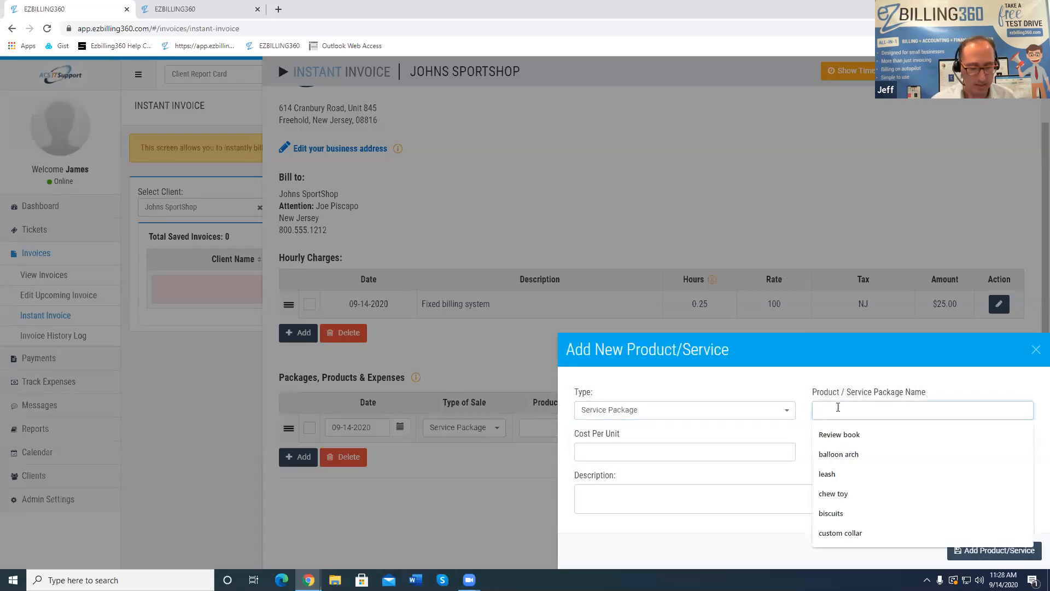
{"action": "type", "text": "Reomte"}
{"action": "key", "text": "BackSpace"}
{"action": "key", "text": "BackSpace"}
{"action": "key", "text": "BackSpace"}
{"action": "key", "text": "BackSpace"}
{"action": "key", "text": "BackSpace"}
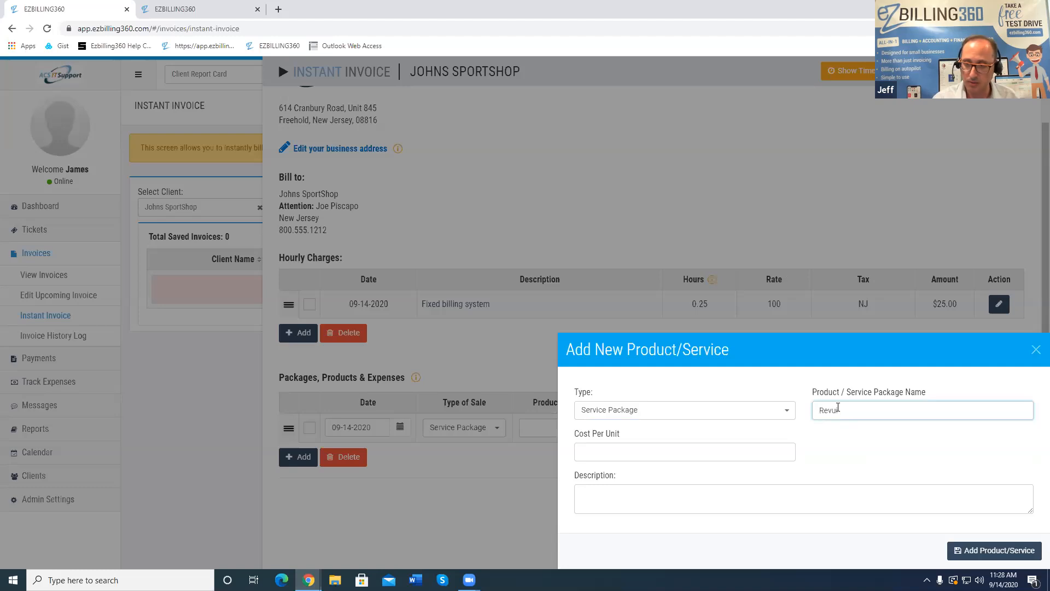
{"action": "type", "text": "bu"}
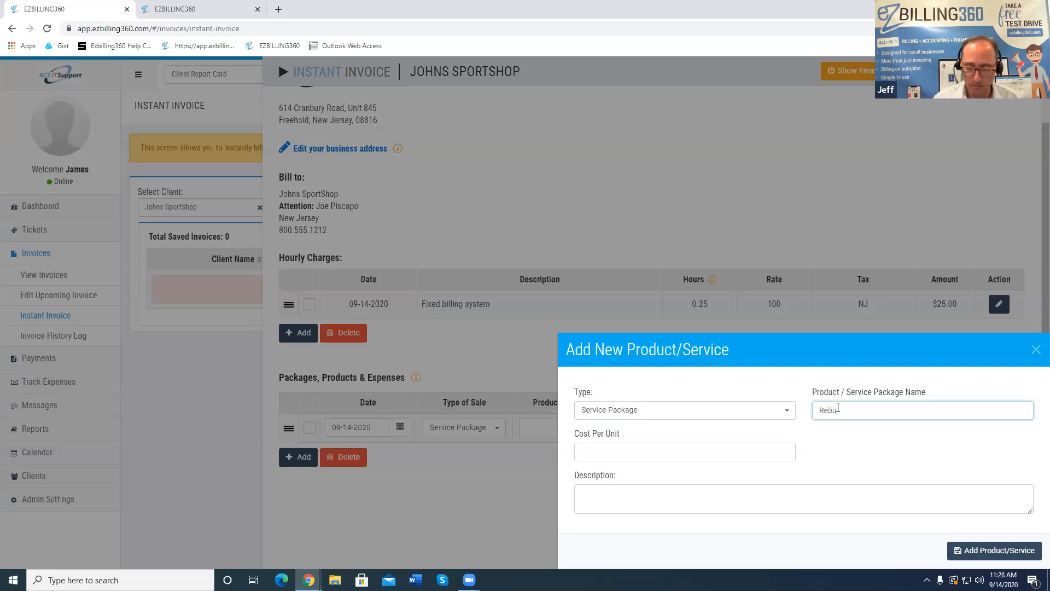
{"action": "type", "text": "ild Customer Computer"}
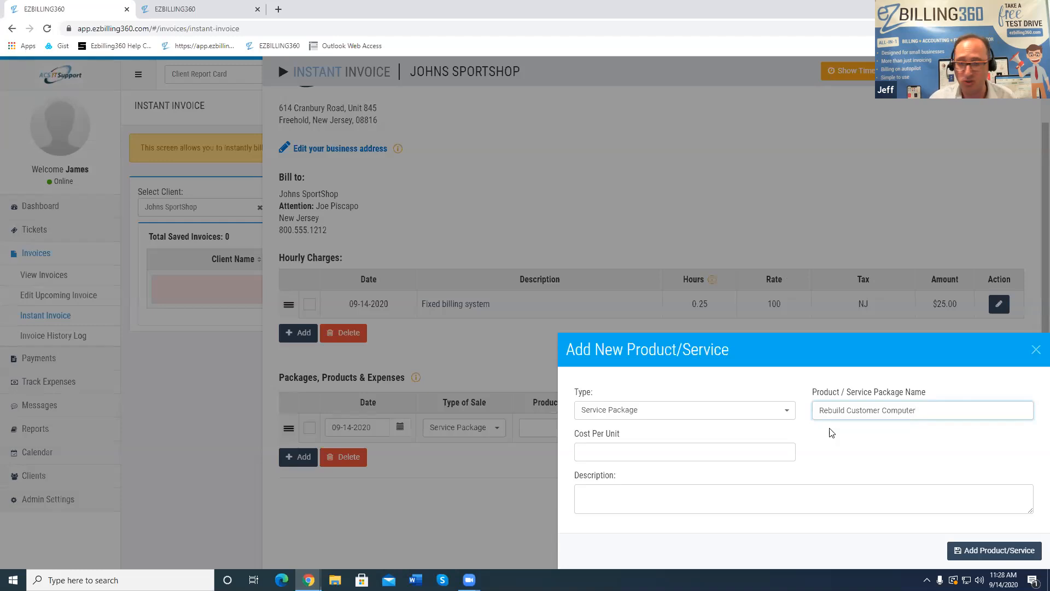
{"action": "key", "text": "Tab"}
{"action": "type", "text": "350"}
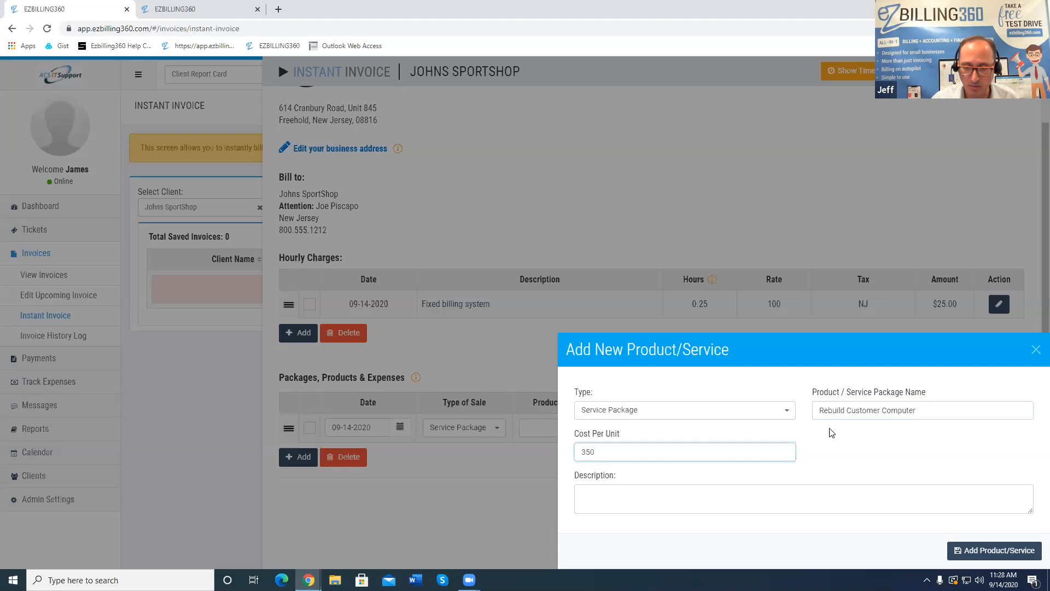
{"action": "left_click", "coordinate": [596, 501]}
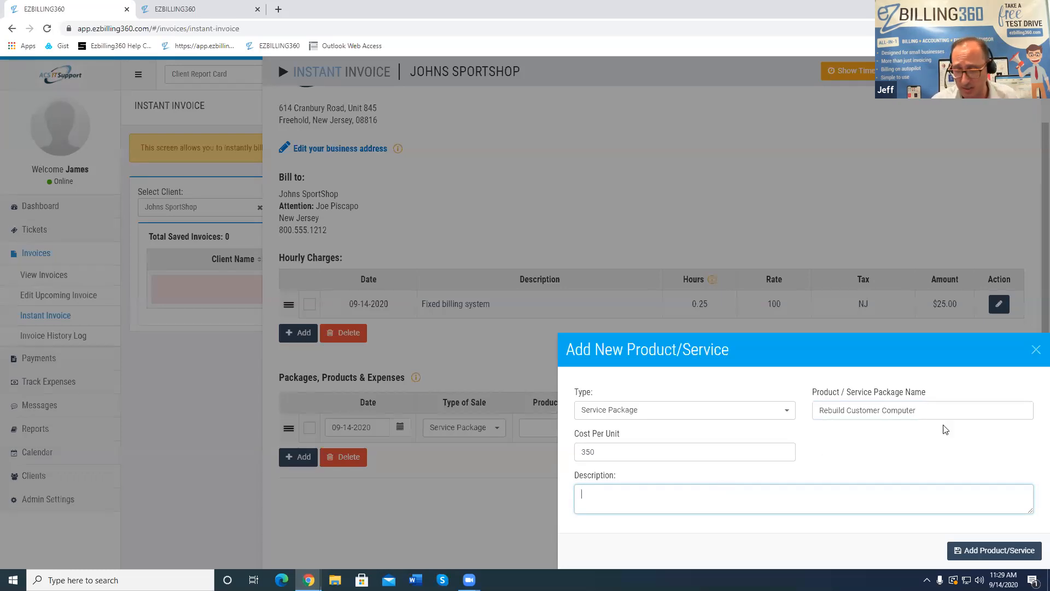
{"action": "left_click", "coordinate": [983, 553]}
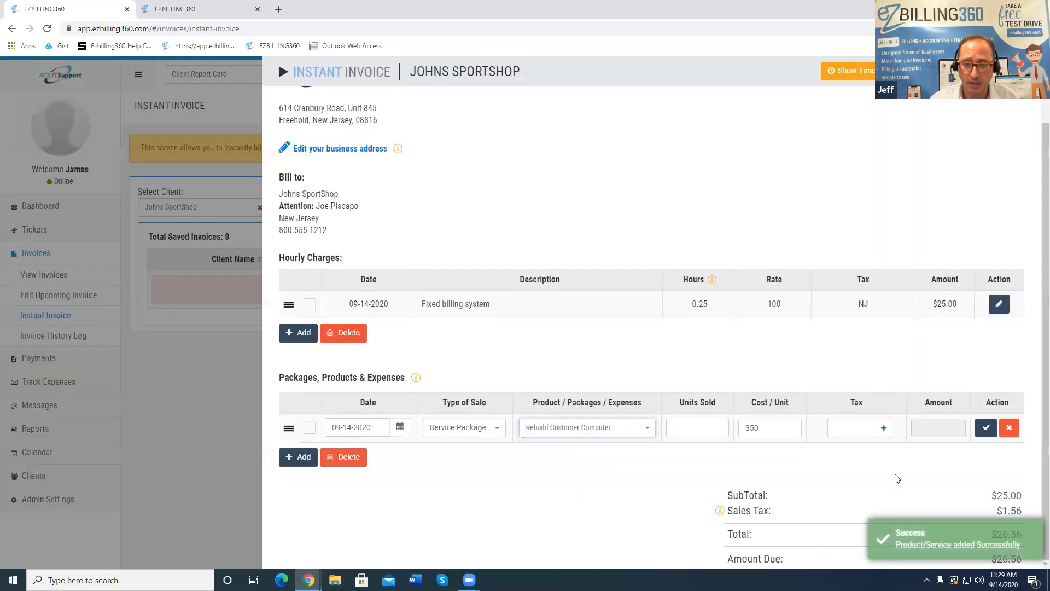
{"action": "left_click", "coordinate": [649, 429]}
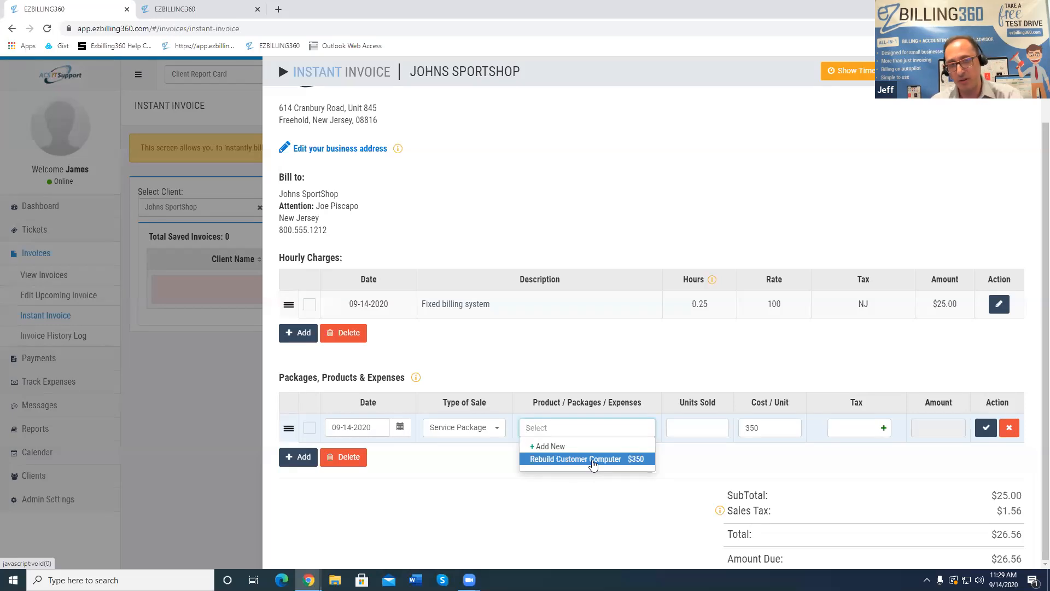
Change the product line to a Client Expense for Mileage, 30 units at .35, and save it
{"action": "left_click_drag", "start_coordinate": [523, 71], "coordinate": [411, 72]}
{"action": "left_click", "coordinate": [514, 101]}
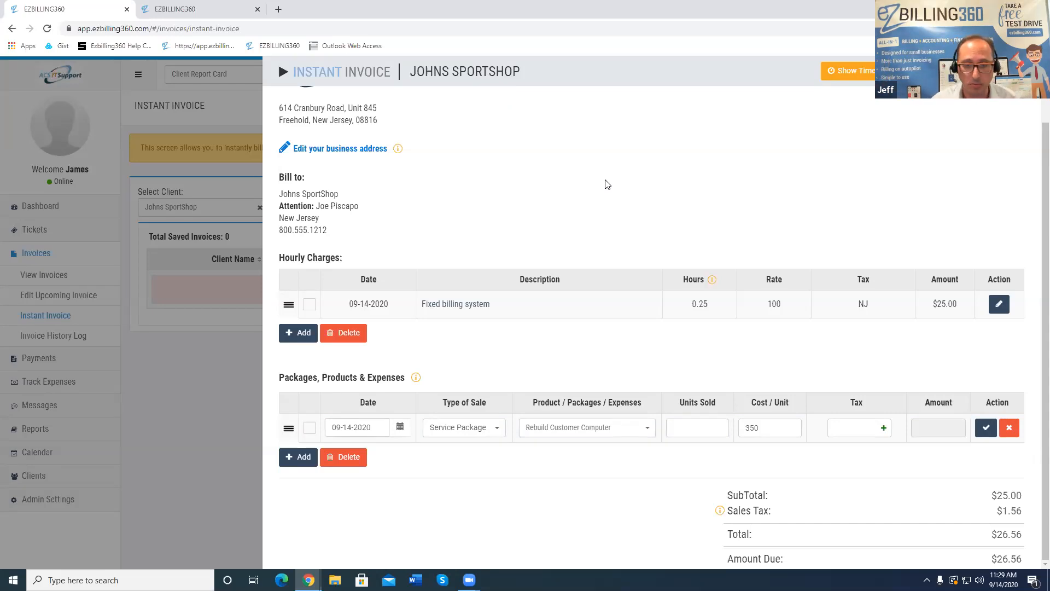
{"action": "left_click", "coordinate": [594, 432]}
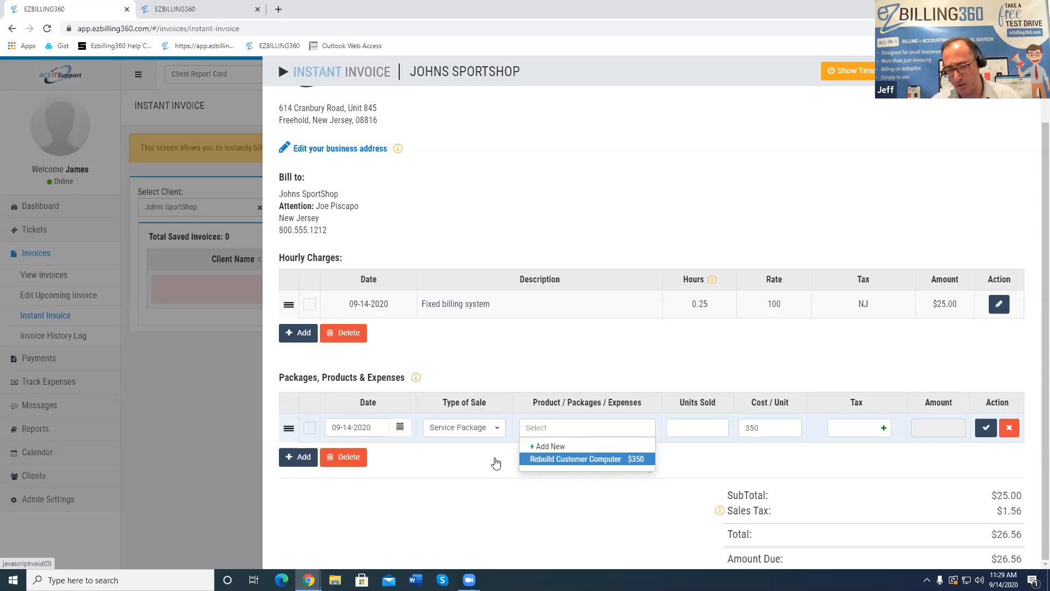
{"action": "left_click", "coordinate": [469, 432]}
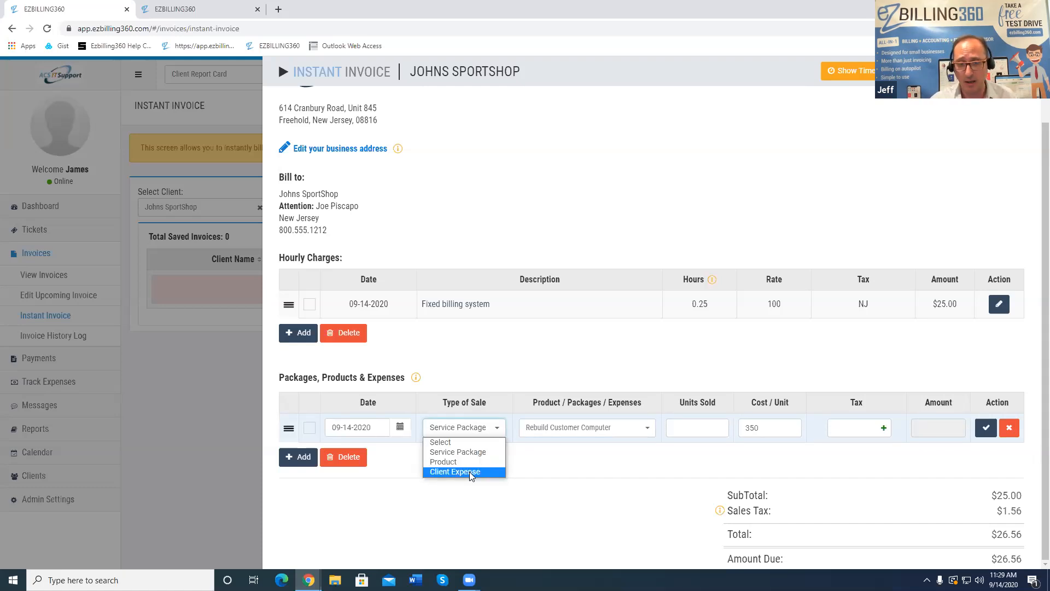
{"action": "left_click", "coordinate": [470, 472]}
{"action": "left_click", "coordinate": [564, 427]}
{"action": "type", "text": "Mileage"}
{"action": "key", "text": "Tab"}
{"action": "type", "text": "30"}
{"action": "key", "text": "Tab"}
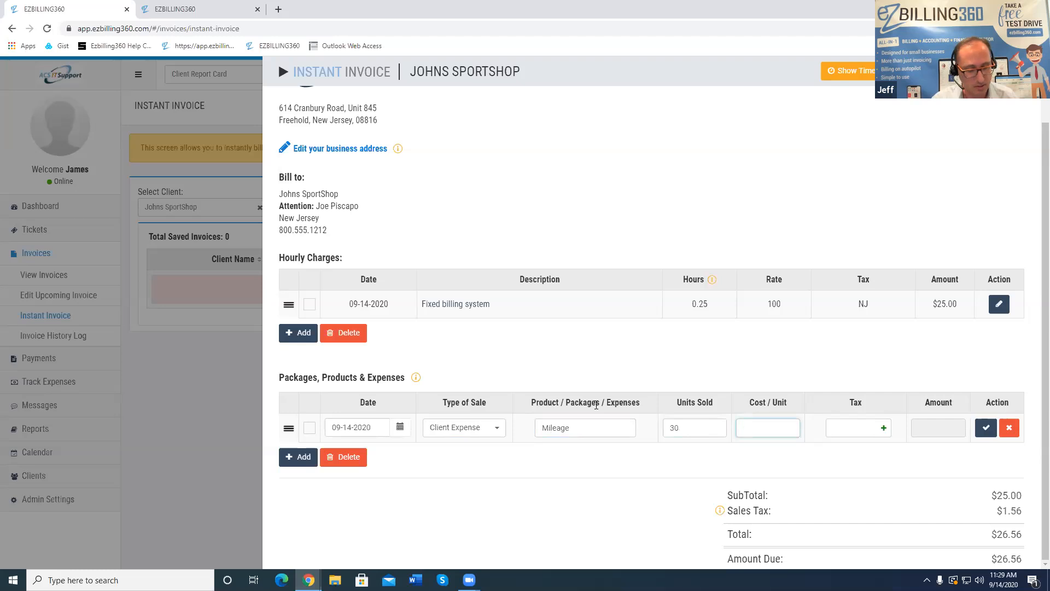
{"action": "type", "text": ".35"}
{"action": "left_click", "coordinate": [985, 427]}
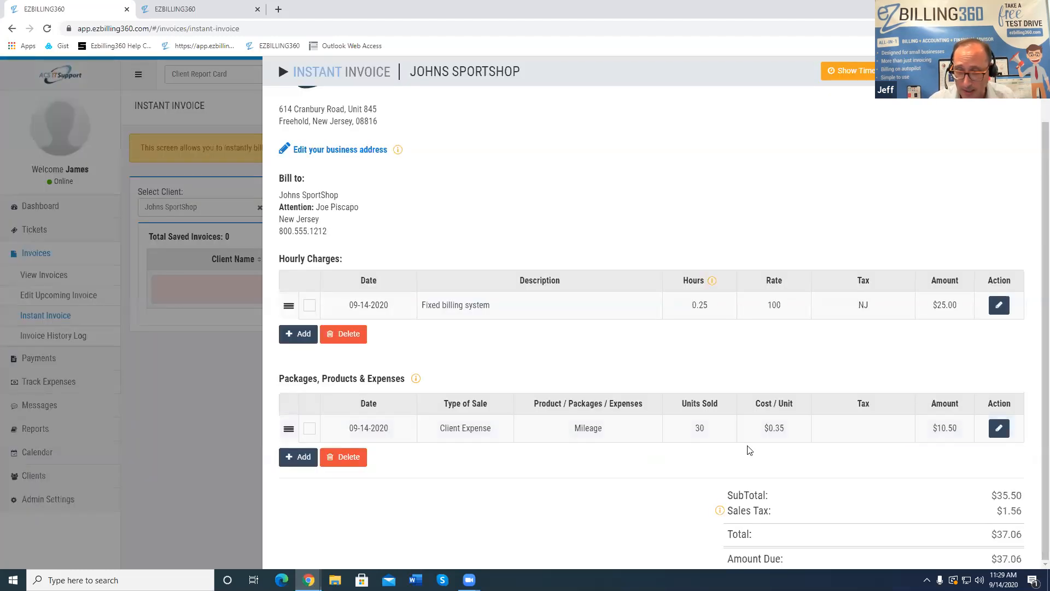
{"action": "scroll", "coordinate": [714, 446], "scroll_direction": "up", "scroll_amount": 1}
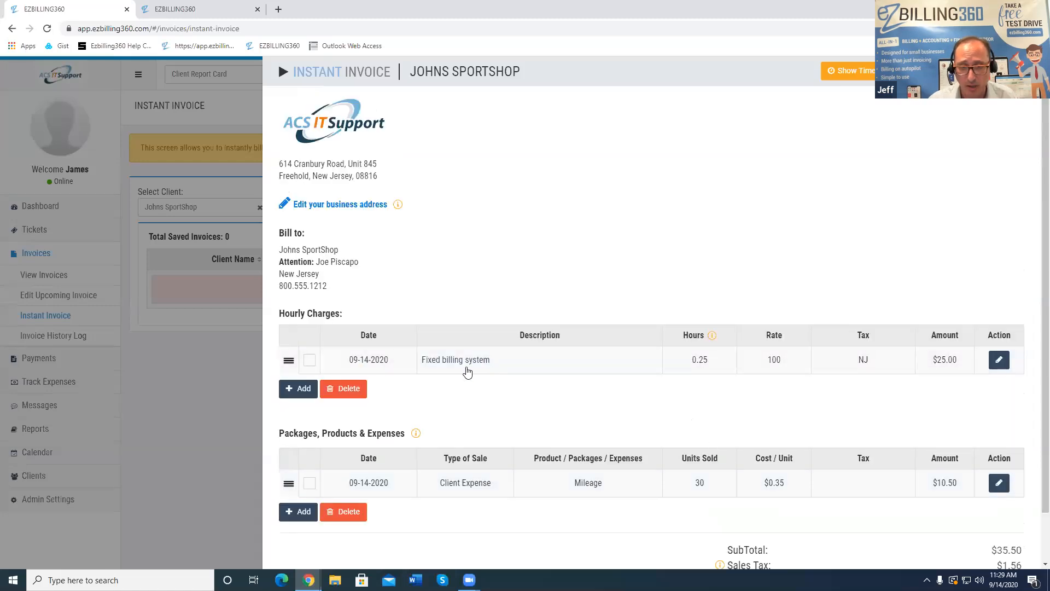
Change the Fixed billing system rate from 100 to 75, save the row, and press Esc
{"action": "left_click", "coordinate": [999, 361]}
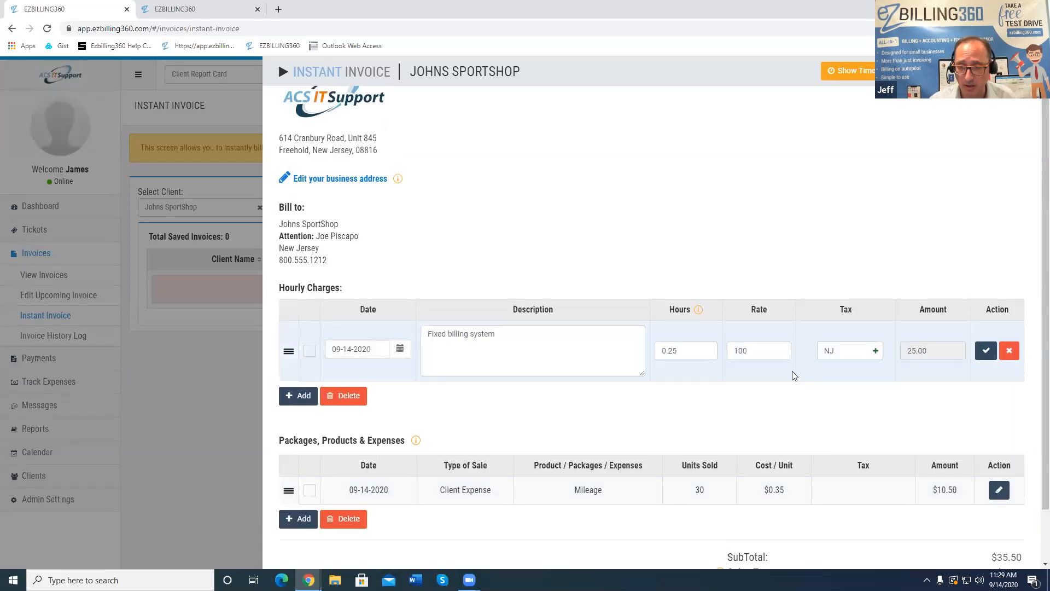
{"action": "left_click_drag", "start_coordinate": [721, 350], "coordinate": [686, 349]}
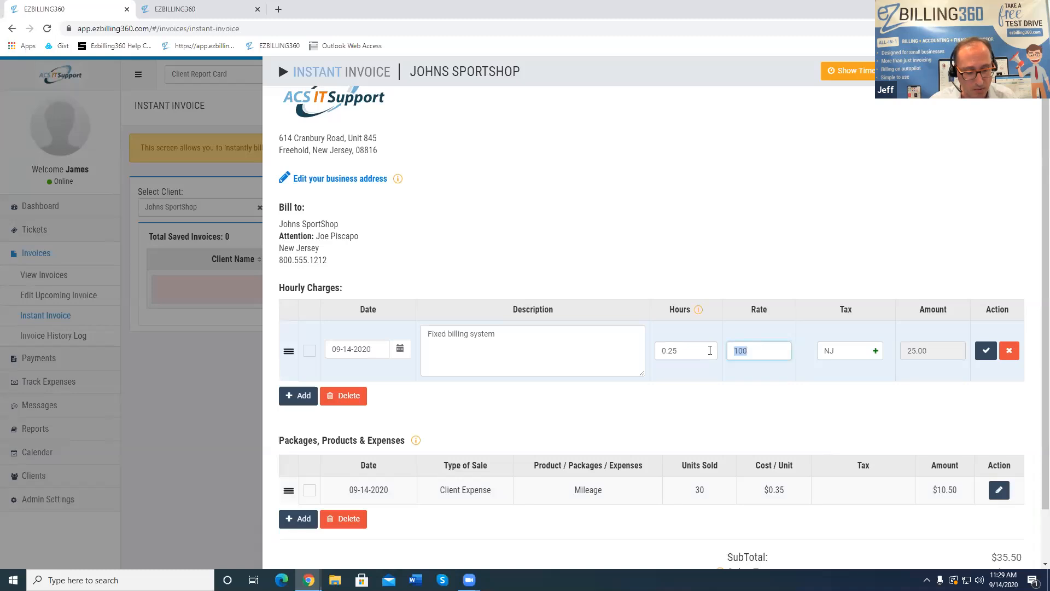
{"action": "type", "text": "75"}
{"action": "left_click", "coordinate": [986, 352]}
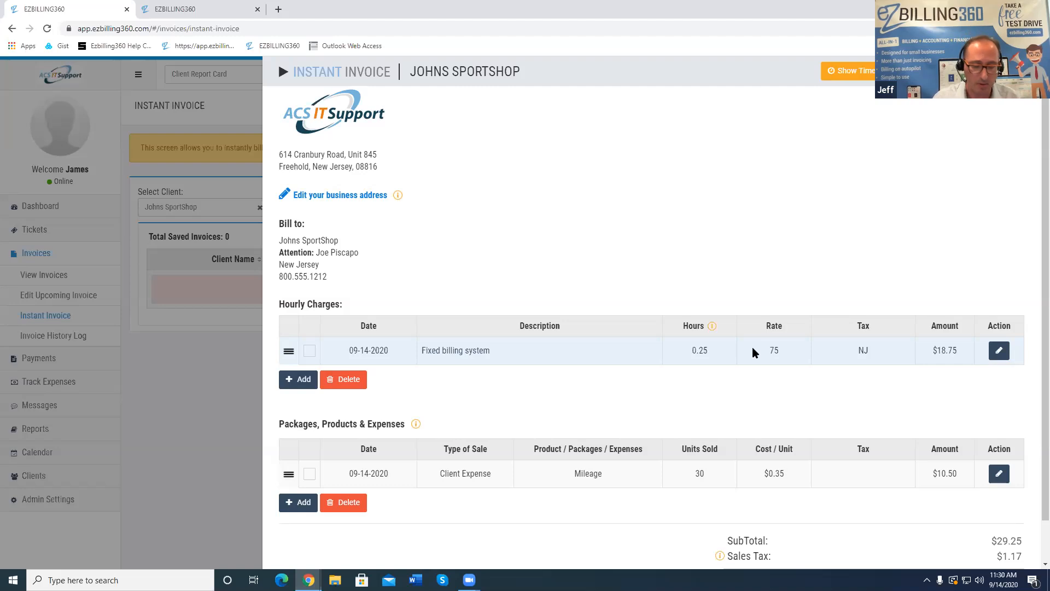
{"action": "key", "text": "Escape"}
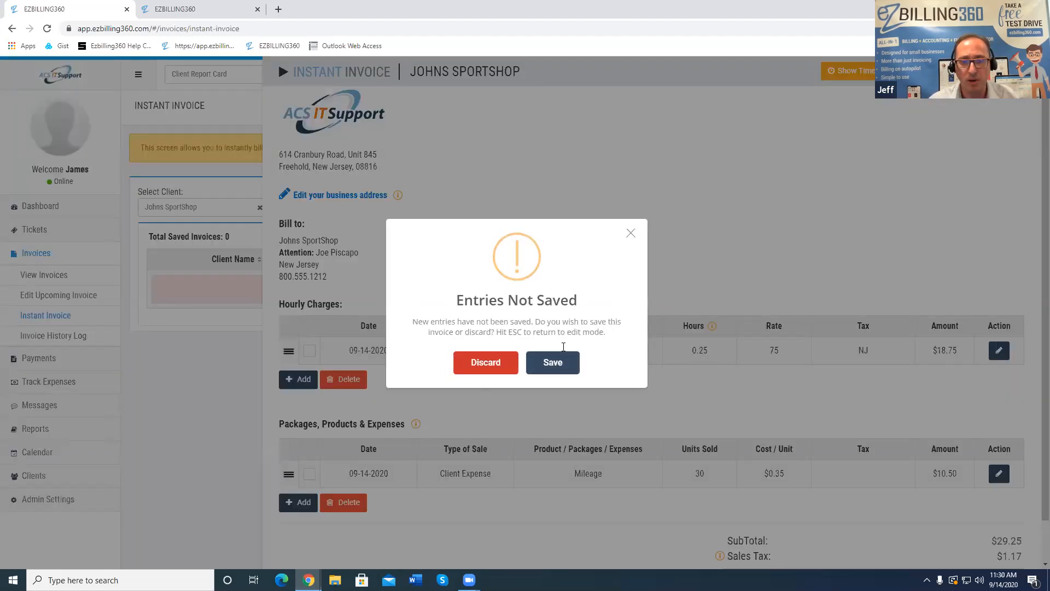
Save the $30.42 Johns SportShop invoice, then go to Clients > Custom Profiles
{"action": "left_click", "coordinate": [555, 364]}
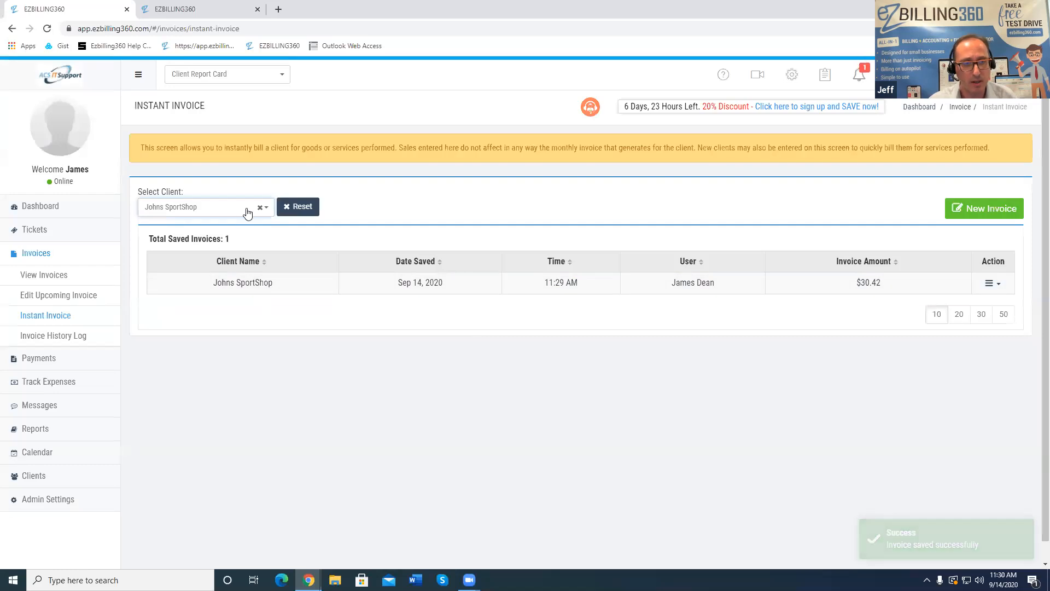
{"action": "left_click", "coordinate": [248, 206]}
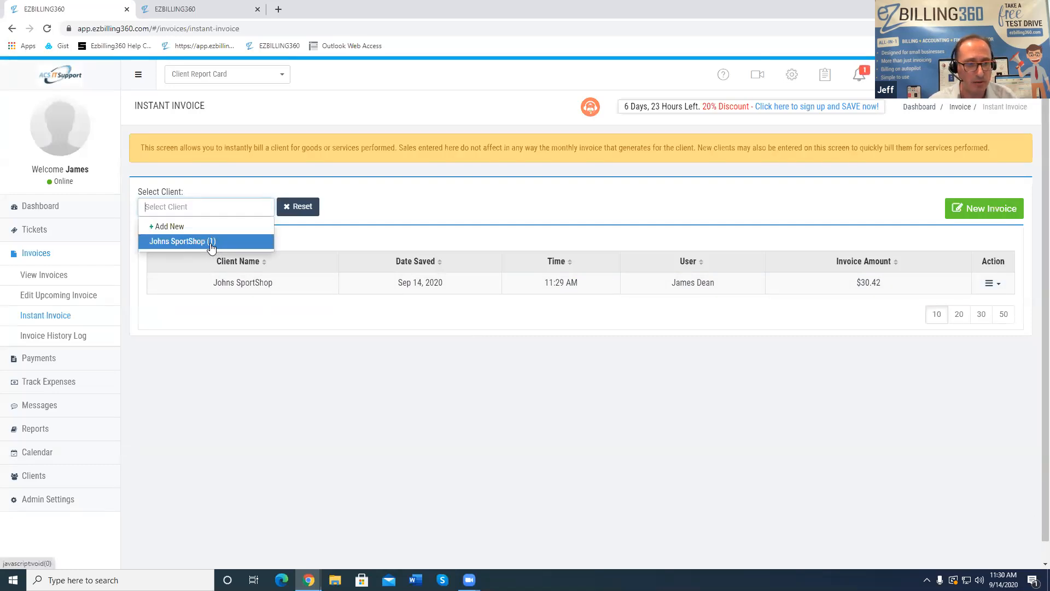
{"action": "left_click", "coordinate": [248, 323]}
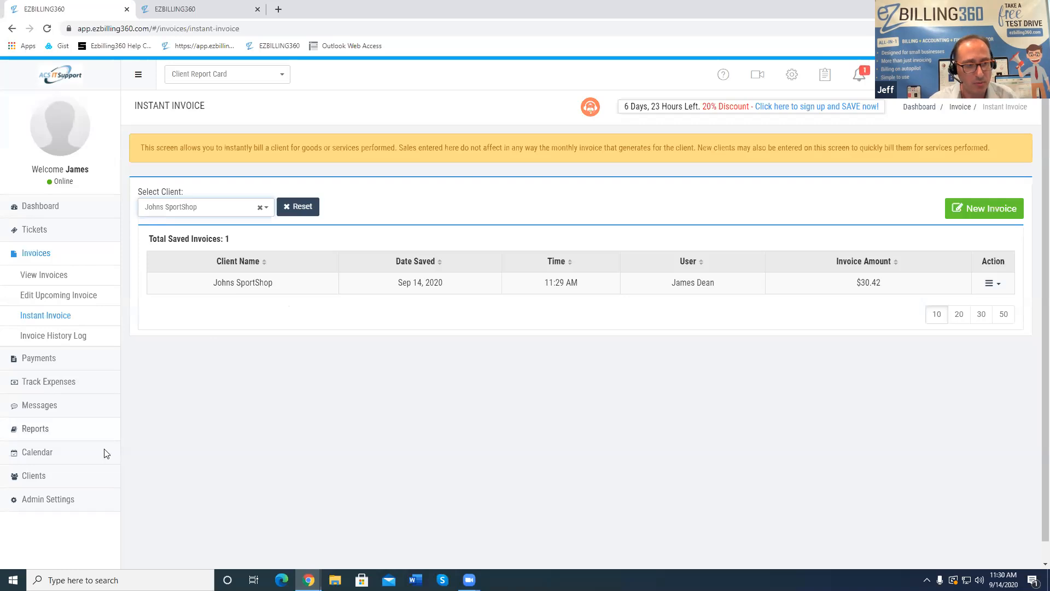
{"action": "left_click", "coordinate": [48, 476]}
{"action": "left_click", "coordinate": [68, 441]}
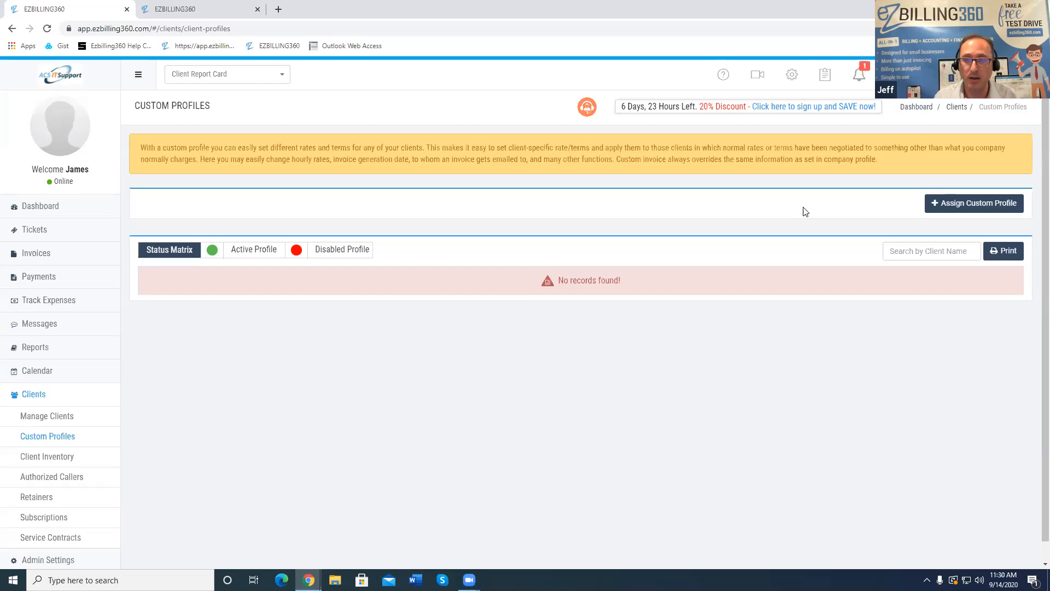
Assign a new custom profile to Johns SportShop and confirm with Ok
{"action": "left_click", "coordinate": [988, 205]}
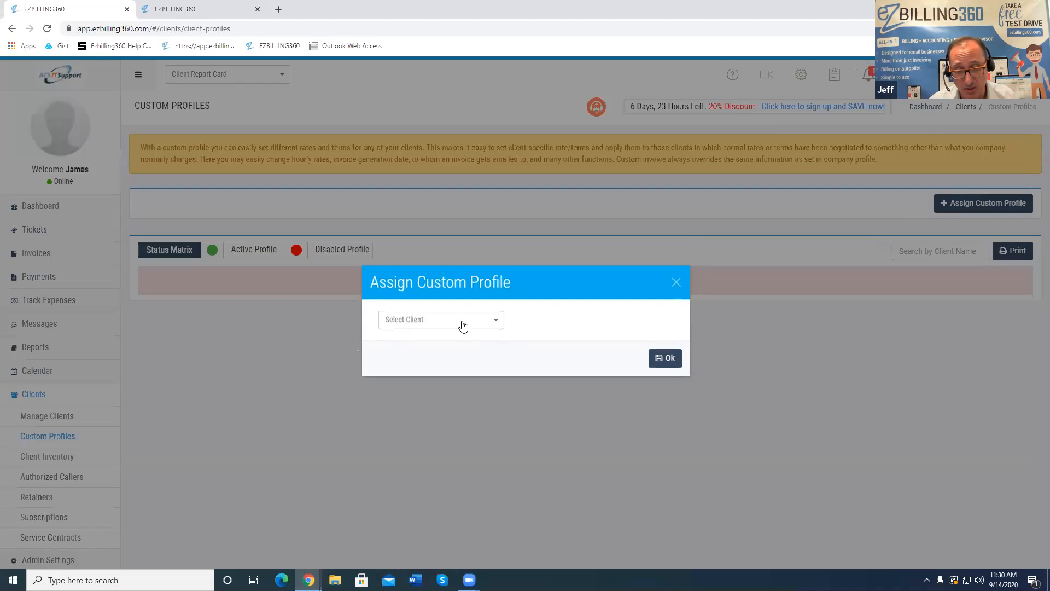
{"action": "left_click", "coordinate": [664, 359]}
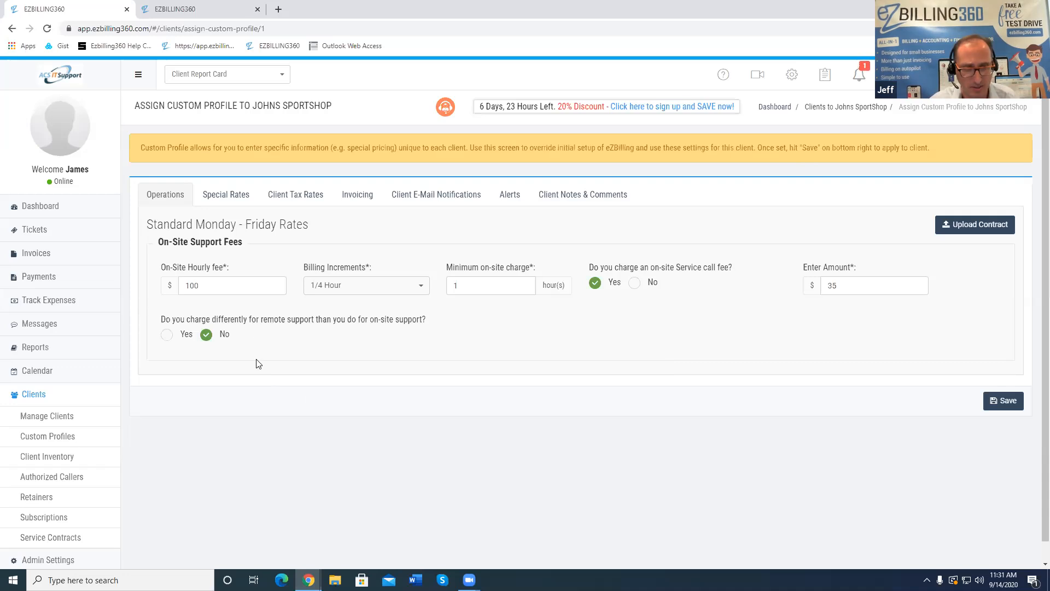
Change Johns SportShop's on-site hourly fee from 100 to 70
{"action": "left_click", "coordinate": [224, 286]}
{"action": "left_click_drag", "start_coordinate": [340, 107], "coordinate": [254, 106]}
{"action": "left_click_drag", "start_coordinate": [244, 285], "coordinate": [164, 286]}
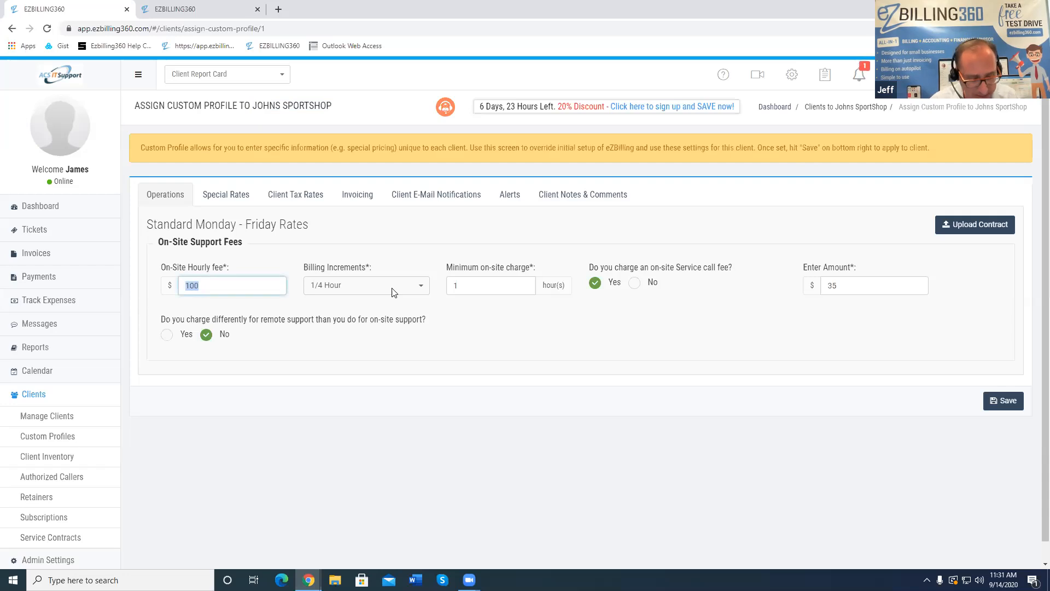
{"action": "type", "text": "70"}
{"action": "left_click", "coordinate": [482, 317]}
Set the minimum on-site charge to .5, turn off the service call fee, and show the tax rates
{"action": "left_click_drag", "start_coordinate": [482, 282], "coordinate": [412, 294]}
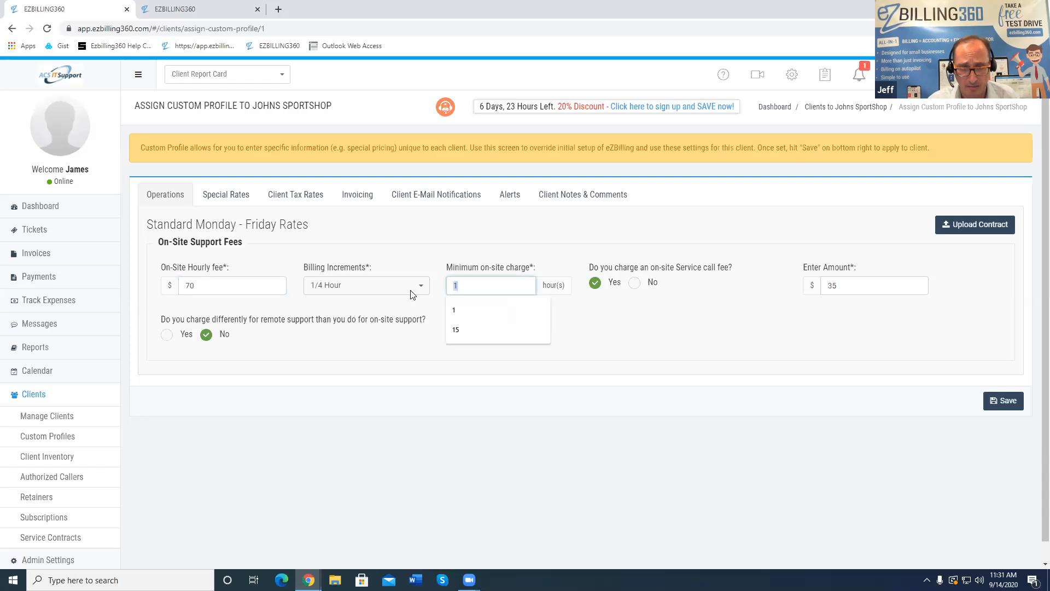
{"action": "type", "text": "2"}
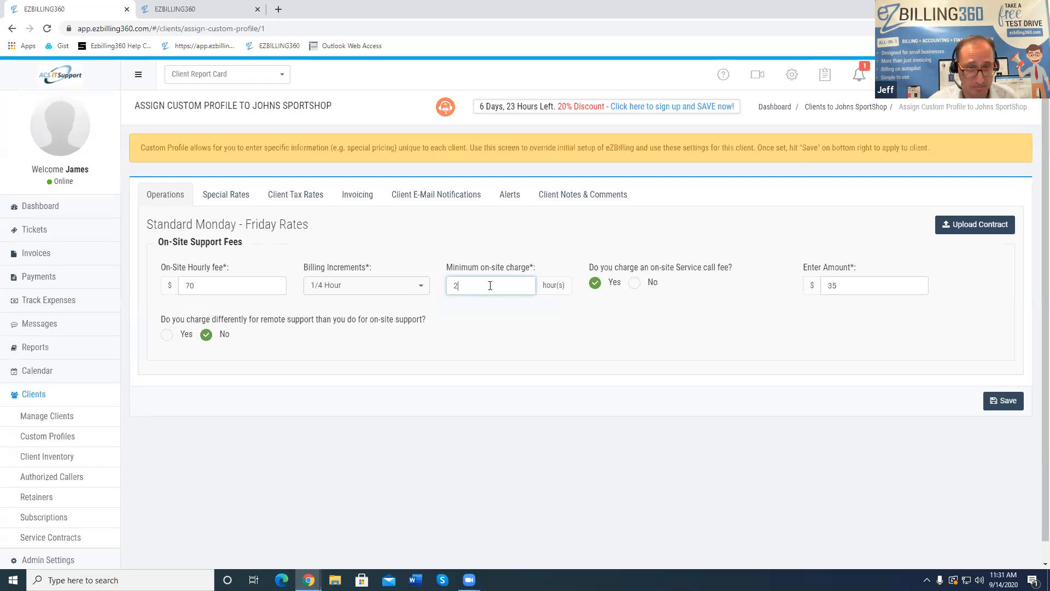
{"action": "left_click_drag", "start_coordinate": [468, 286], "coordinate": [438, 289]}
{"action": "type", "text": ".5"}
{"action": "left_click", "coordinate": [587, 332]}
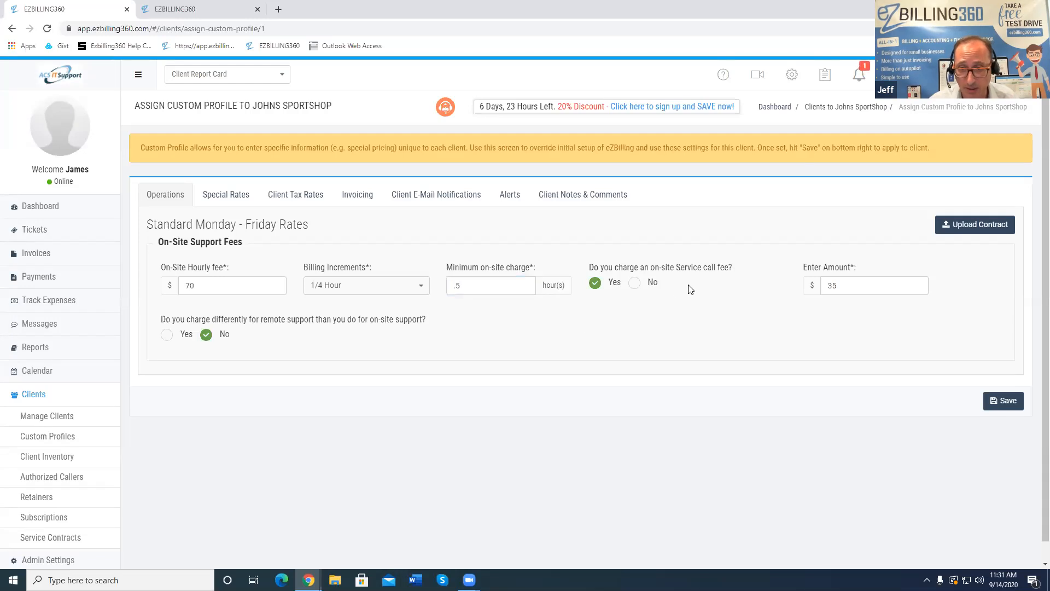
{"action": "left_click", "coordinate": [634, 283]}
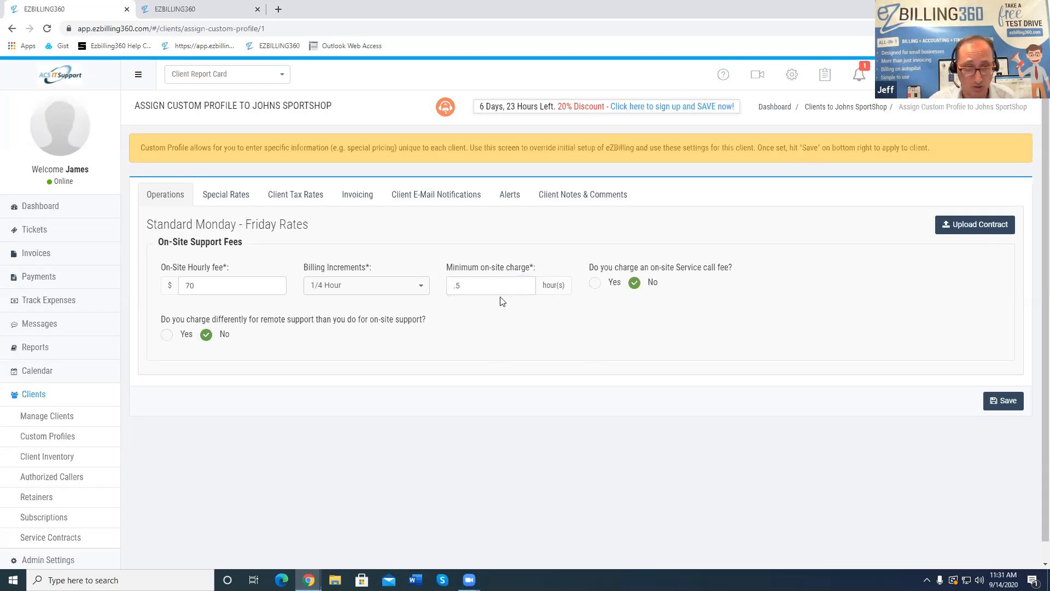
{"action": "left_click", "coordinate": [295, 193]}
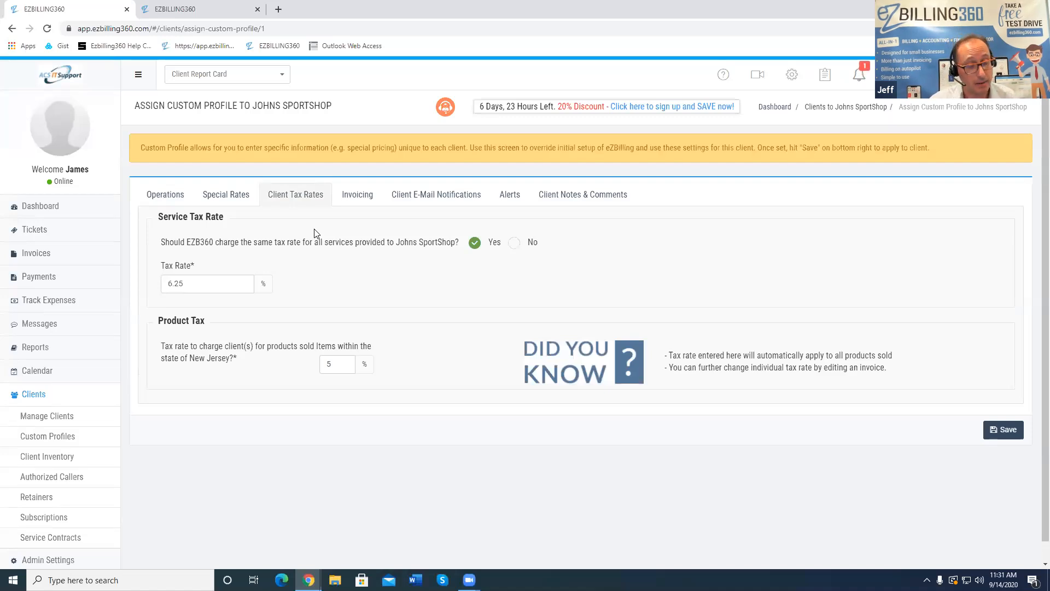
Move through the Special Rates and Tax Rates tabs to the Invoicing settings
{"action": "left_click", "coordinate": [235, 194]}
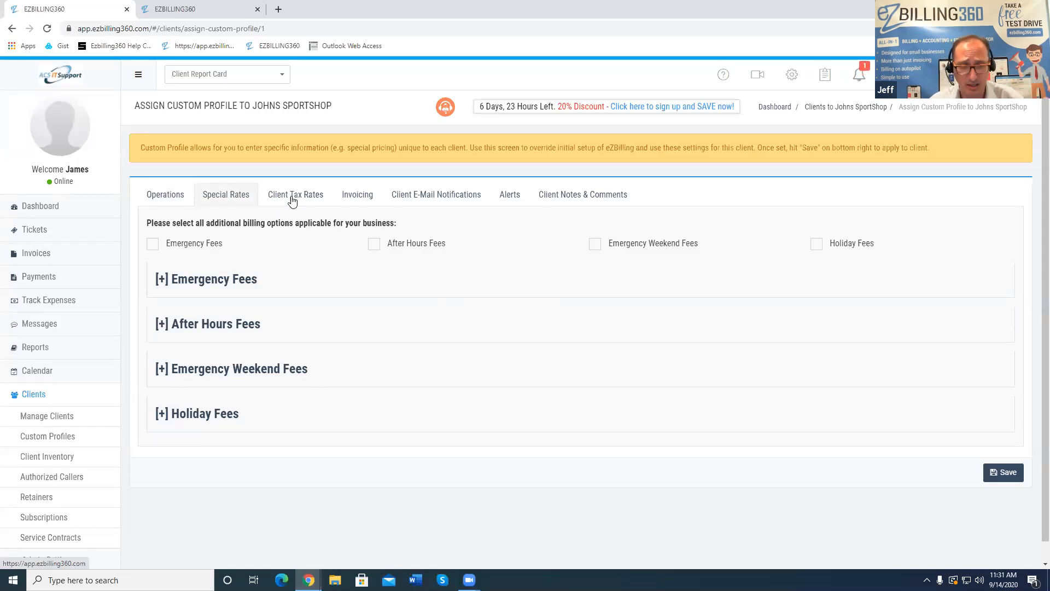
{"action": "left_click", "coordinate": [319, 196]}
{"action": "left_click", "coordinate": [357, 198]}
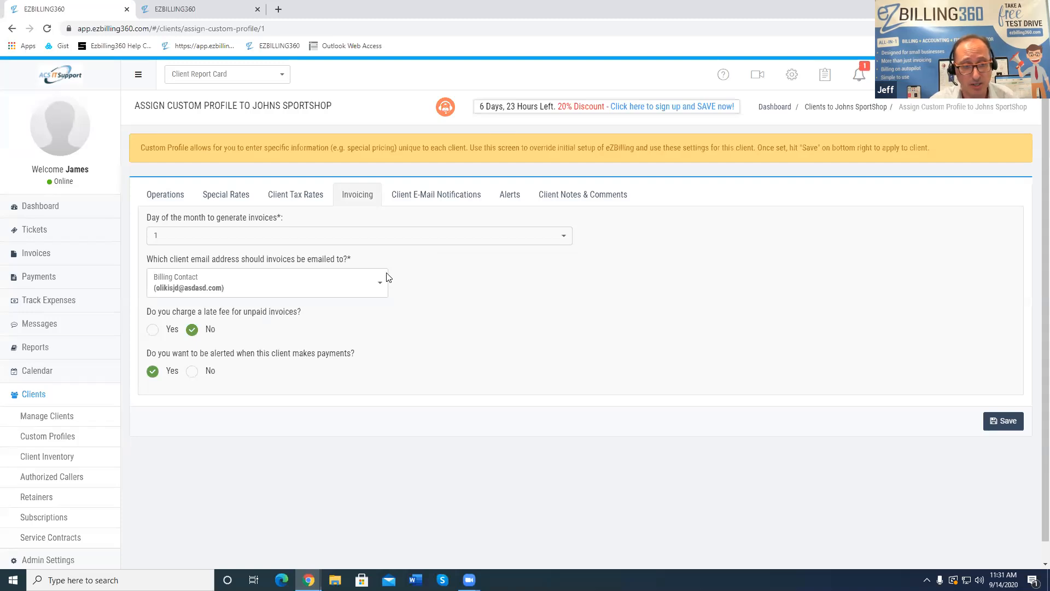
Send invoices to a Custom Contact and leave late fees set to No
{"action": "left_click", "coordinate": [368, 289]}
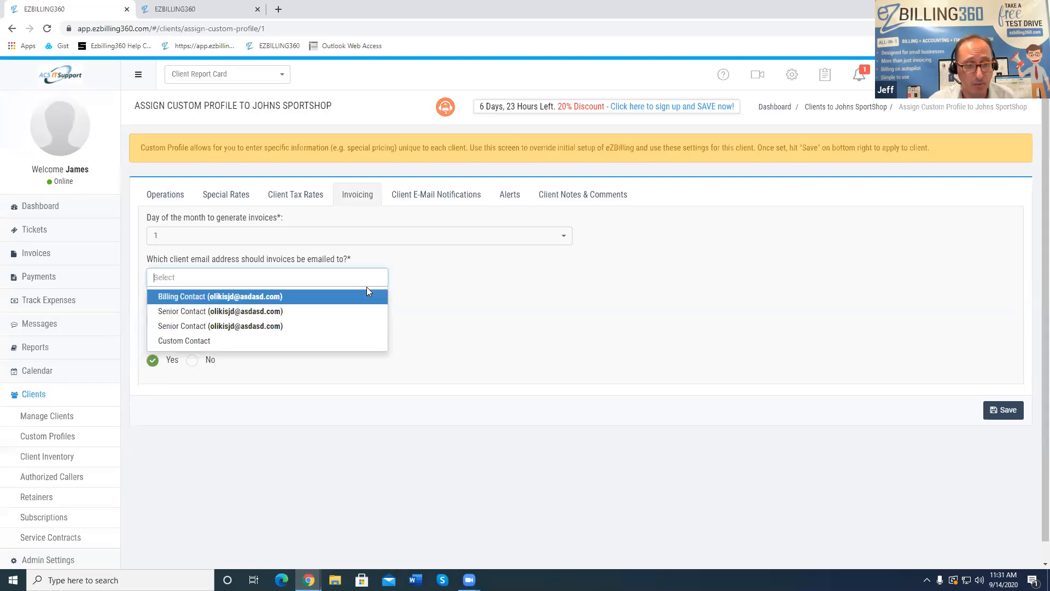
{"action": "left_click", "coordinate": [206, 344]}
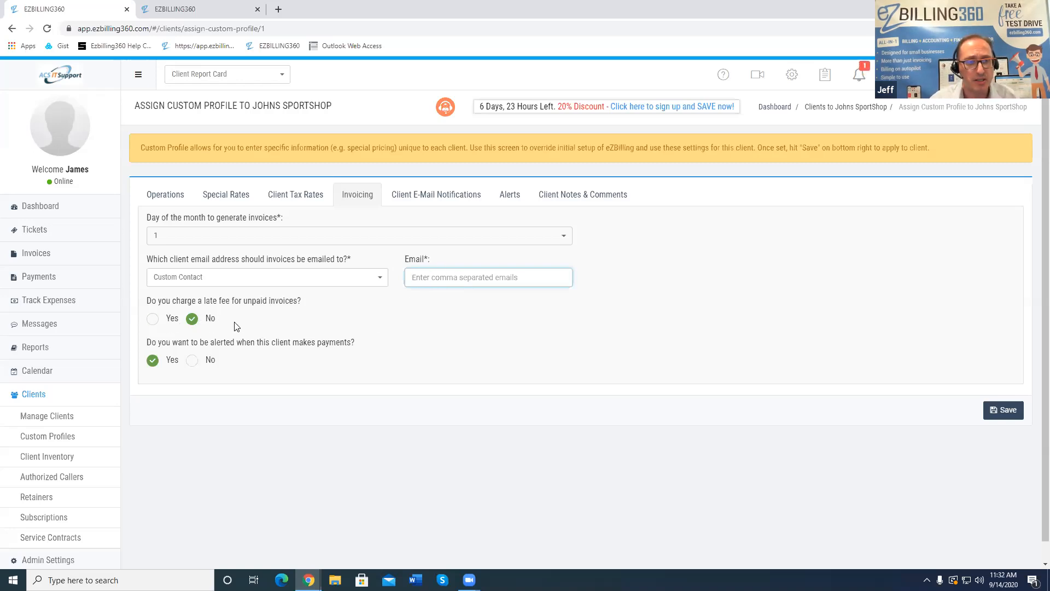
{"action": "left_click", "coordinate": [153, 320]}
{"action": "left_click", "coordinate": [190, 320]}
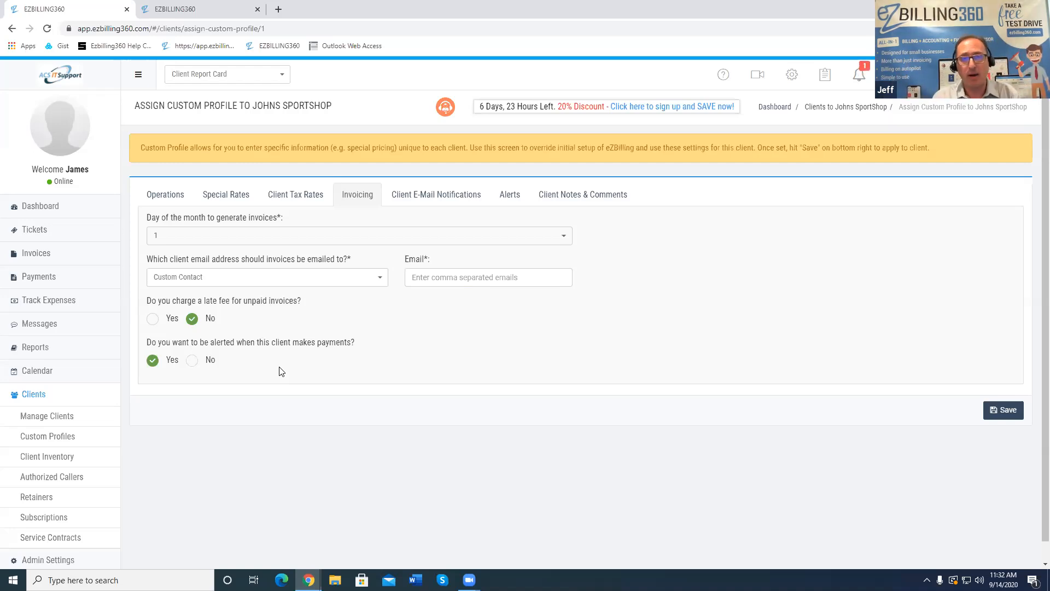
Review the e-mail notification and contract expiration tabs, then save the custom profile
{"action": "left_click", "coordinate": [436, 198]}
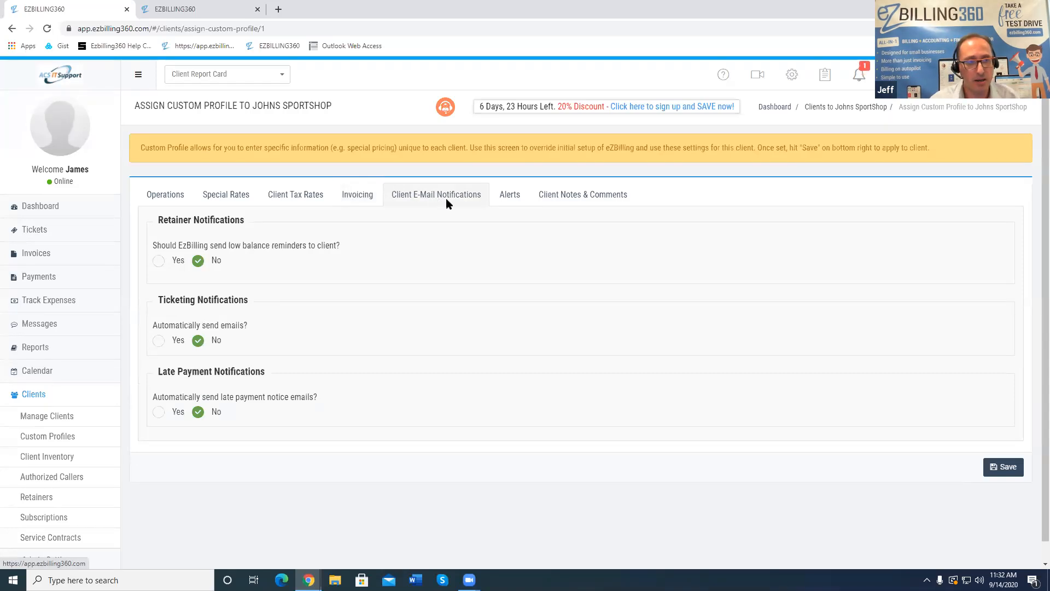
{"action": "left_click", "coordinate": [501, 198]}
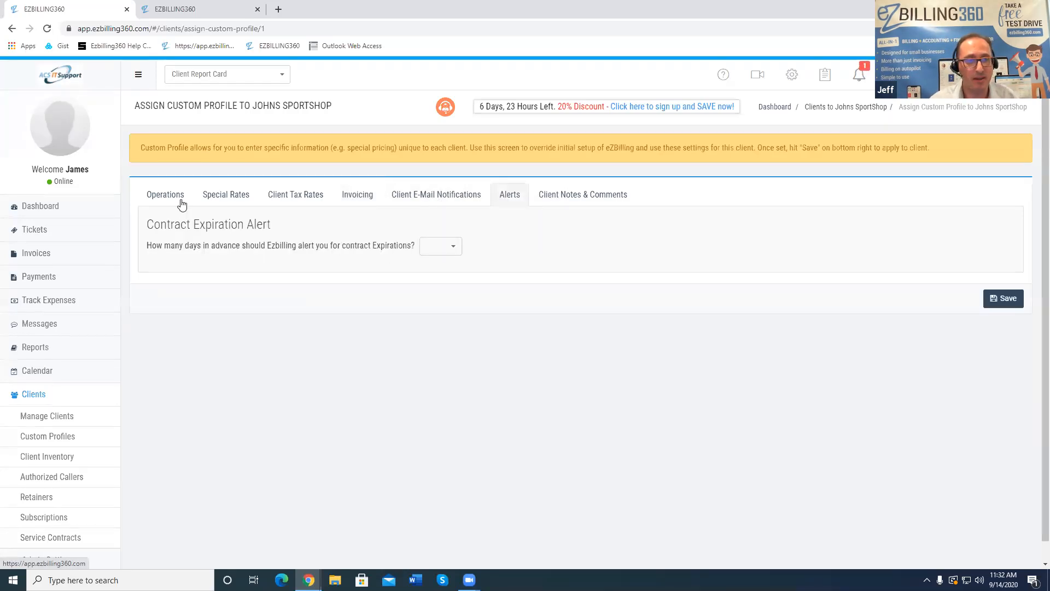
{"action": "left_click", "coordinate": [160, 199]}
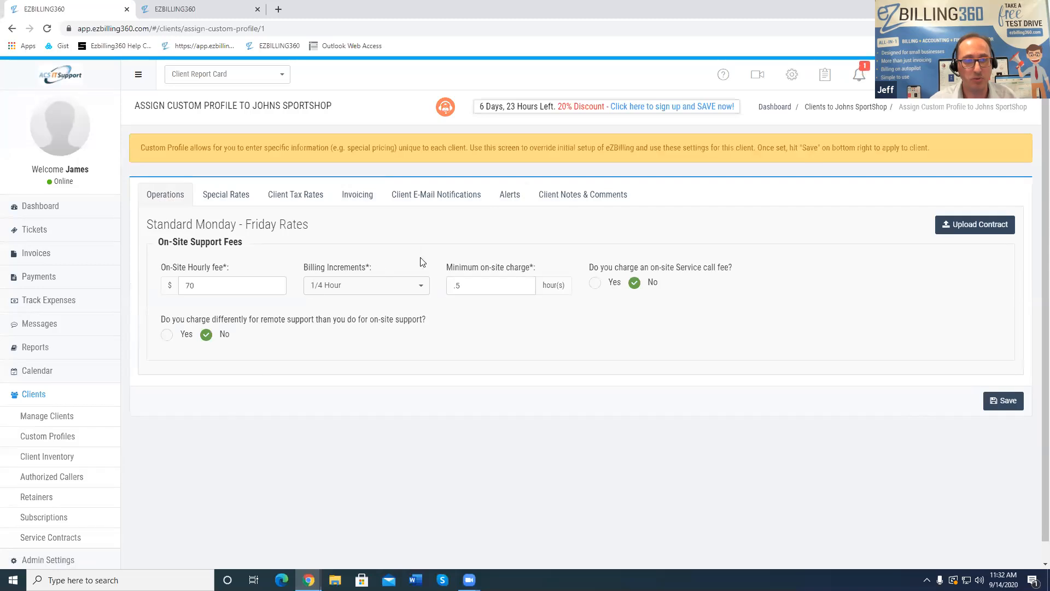
{"action": "left_click", "coordinate": [1008, 405]}
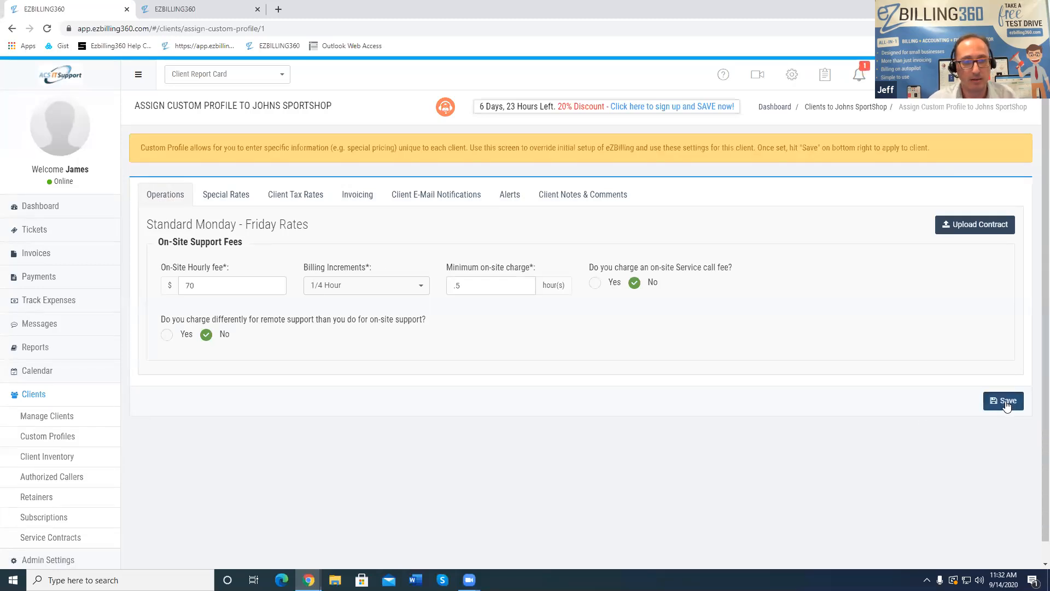
Switch the invoice recipient back to the Billing Contact and save the profile again
{"action": "left_click", "coordinate": [210, 200]}
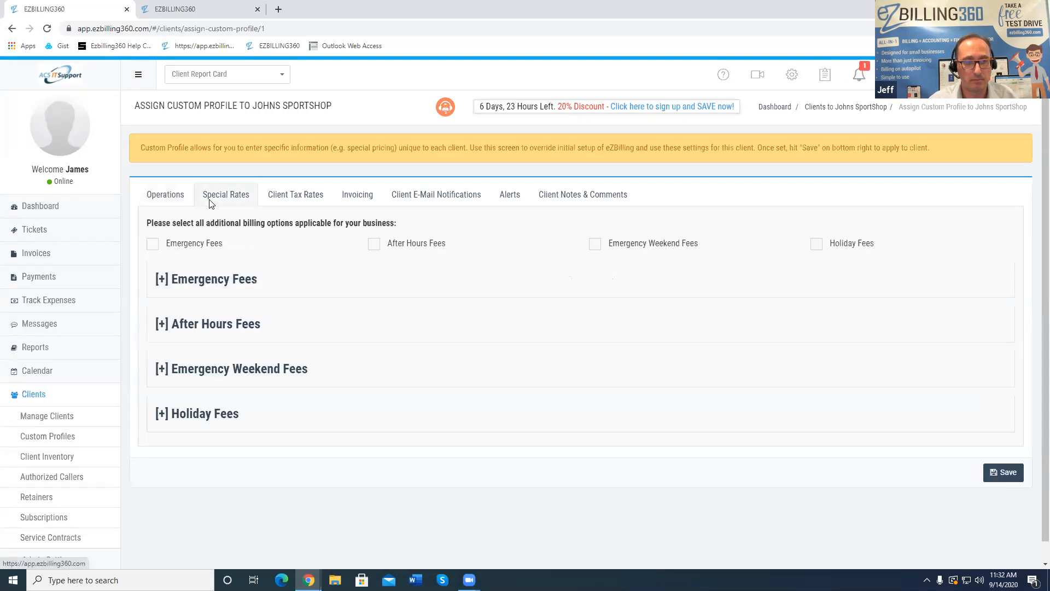
{"action": "left_click", "coordinate": [297, 200]}
{"action": "left_click", "coordinate": [356, 195]}
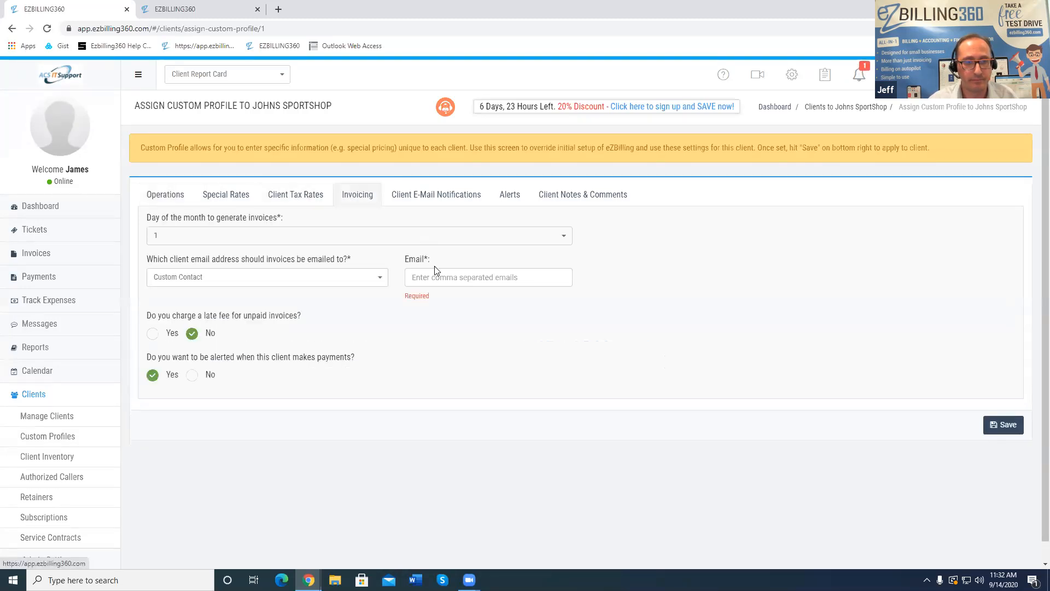
{"action": "left_click", "coordinate": [323, 277]}
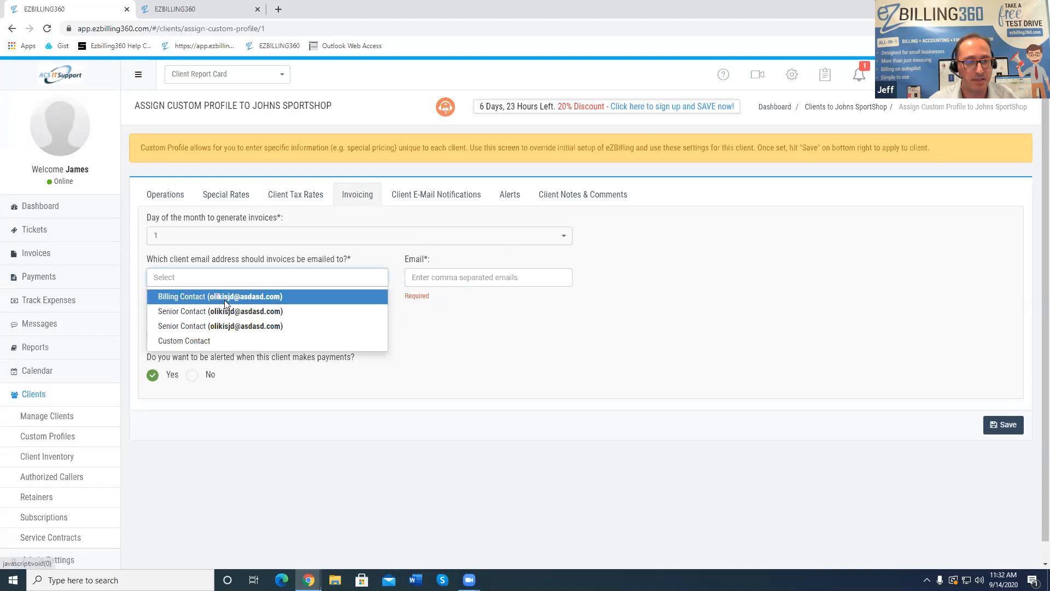
{"action": "left_click", "coordinate": [225, 298]}
{"action": "left_click", "coordinate": [1000, 429]}
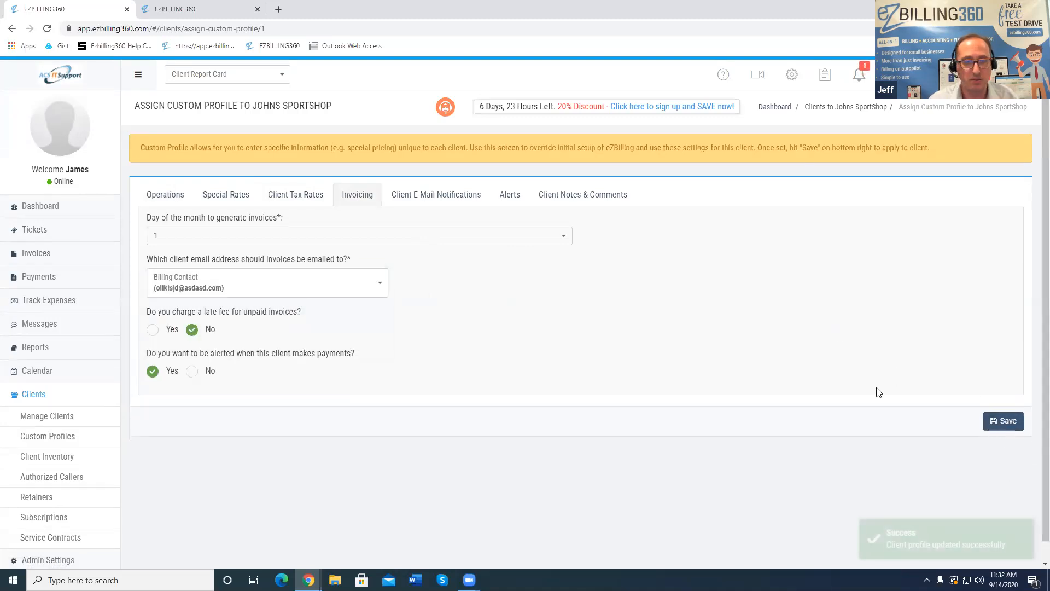
{"action": "left_click", "coordinate": [36, 254]}
Start an instant invoice for Johns SportShop
{"action": "left_click", "coordinate": [45, 316]}
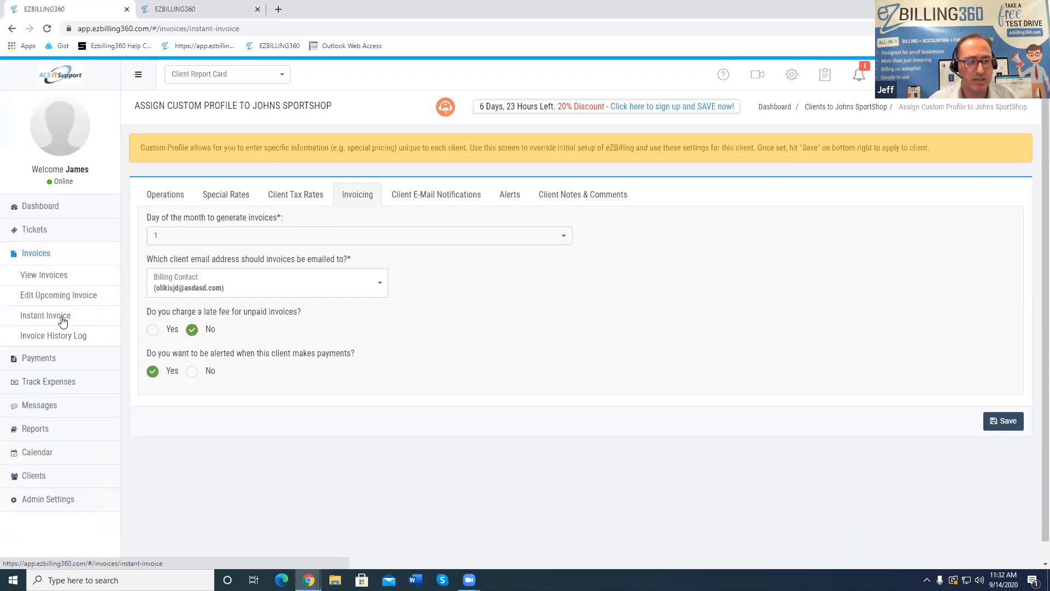
{"action": "left_click", "coordinate": [215, 211]}
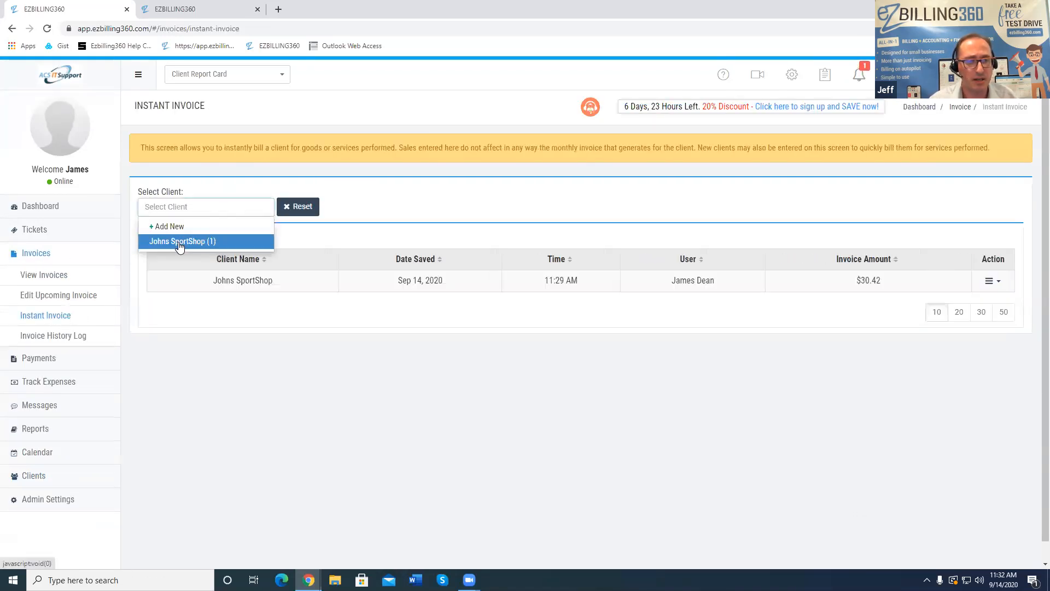
{"action": "left_click", "coordinate": [243, 283]}
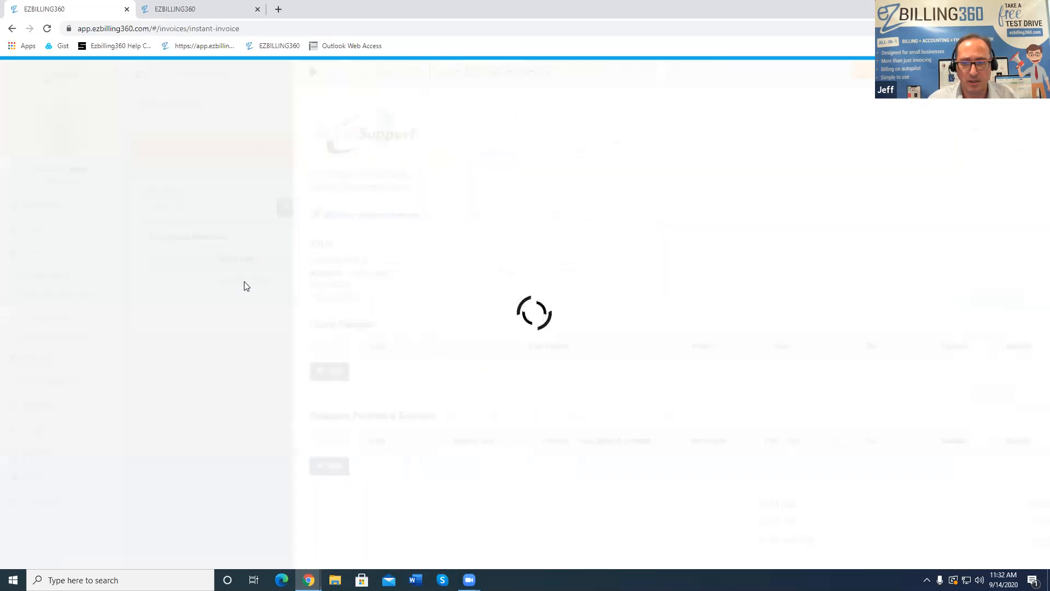
Add a 1-hour 'Setup laptop' hourly charge, which fills in the 70 rate
{"action": "scroll", "coordinate": [492, 361], "scroll_direction": "down", "scroll_amount": 2}
{"action": "left_click", "coordinate": [294, 334]}
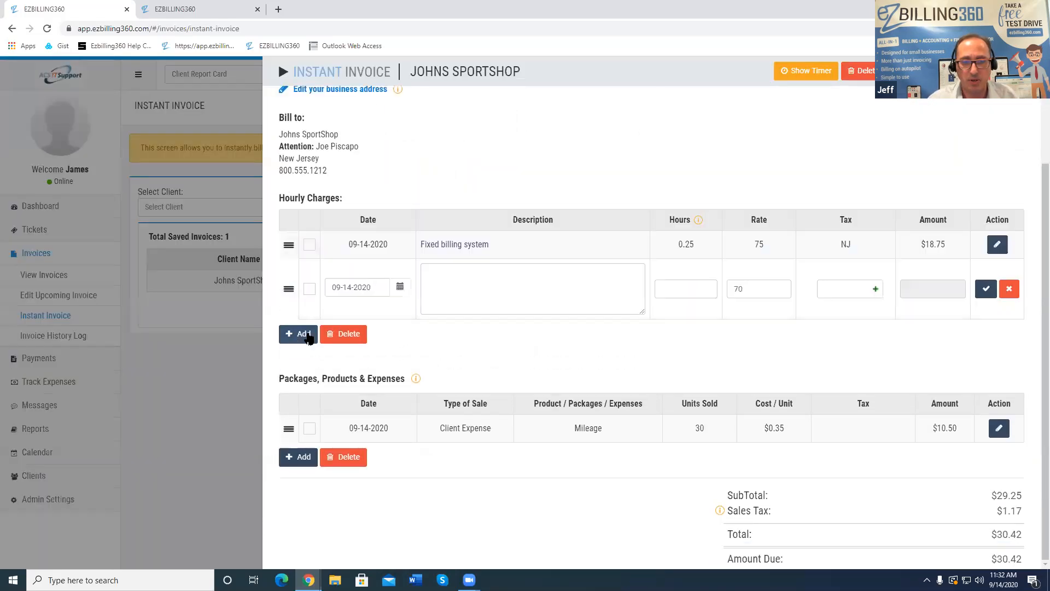
{"action": "type", "text": "Setup laptop"}
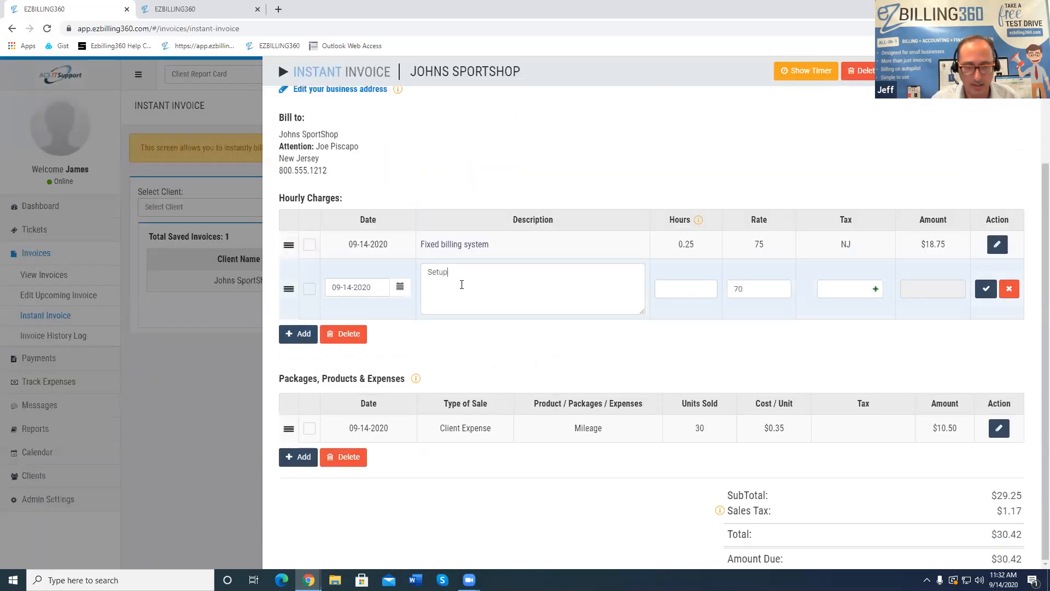
{"action": "key", "text": "Tab"}
{"action": "type", "text": "1"}
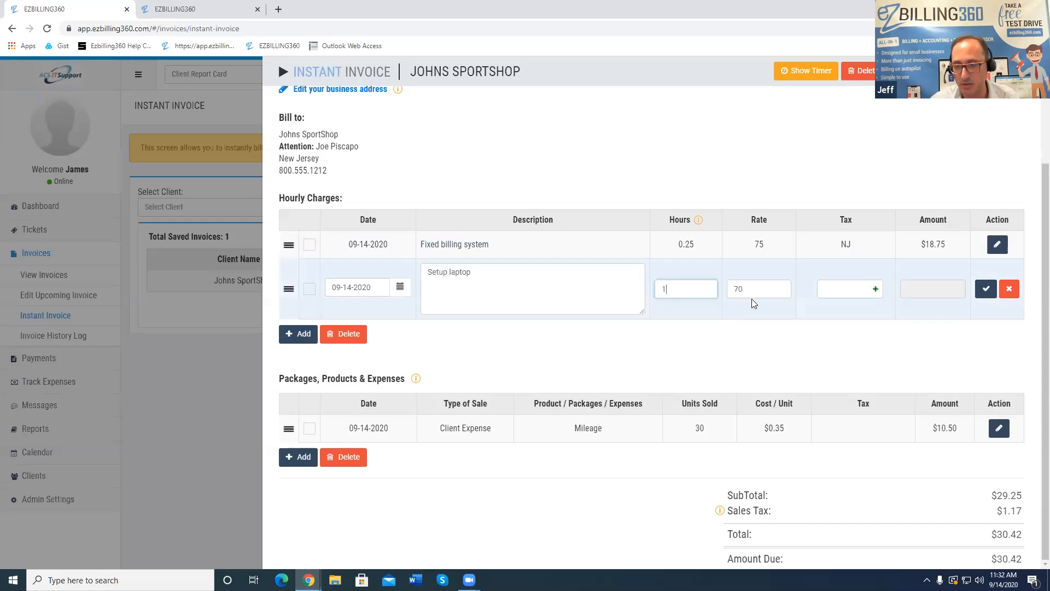
{"action": "key", "text": "Tab"}
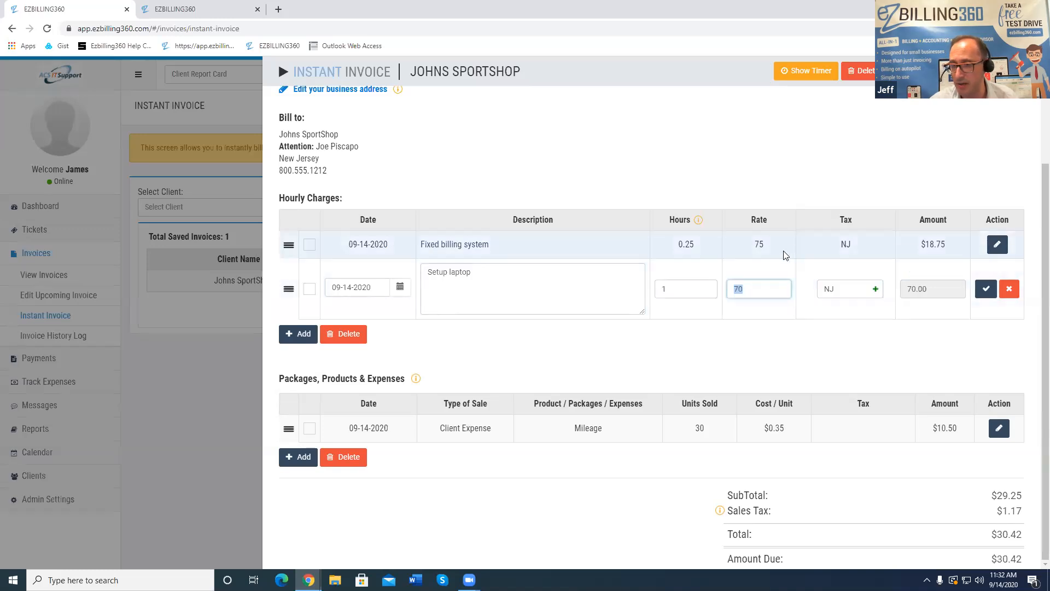
{"action": "scroll", "coordinate": [480, 100], "scroll_direction": "up", "scroll_amount": 3}
{"action": "left_click_drag", "start_coordinate": [529, 69], "coordinate": [411, 71]}
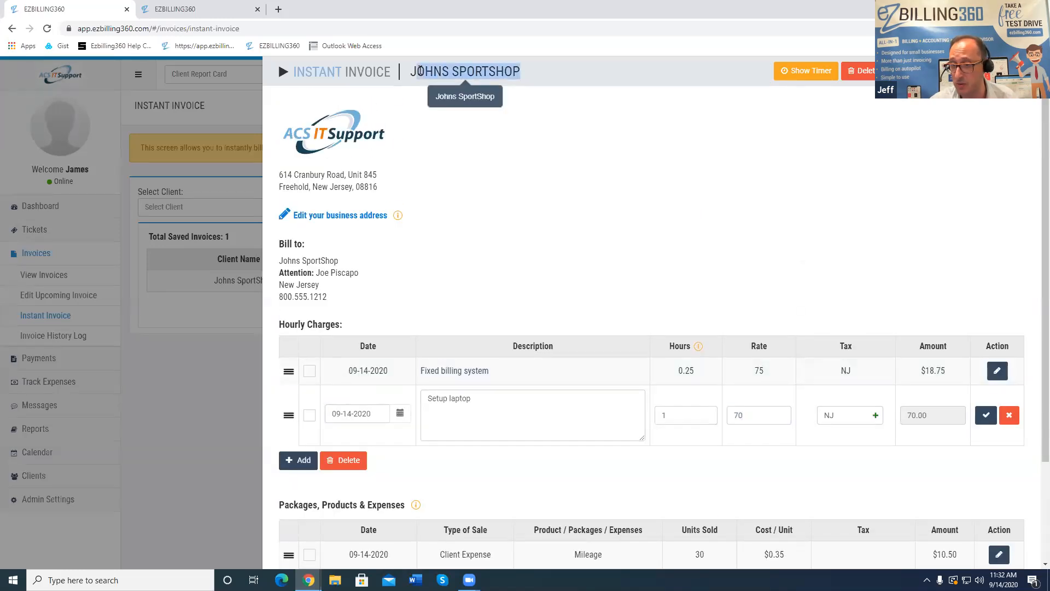
Discard the unsaved Setup laptop charge and close the extra invoice list browser tab
{"action": "left_click", "coordinate": [928, 157]}
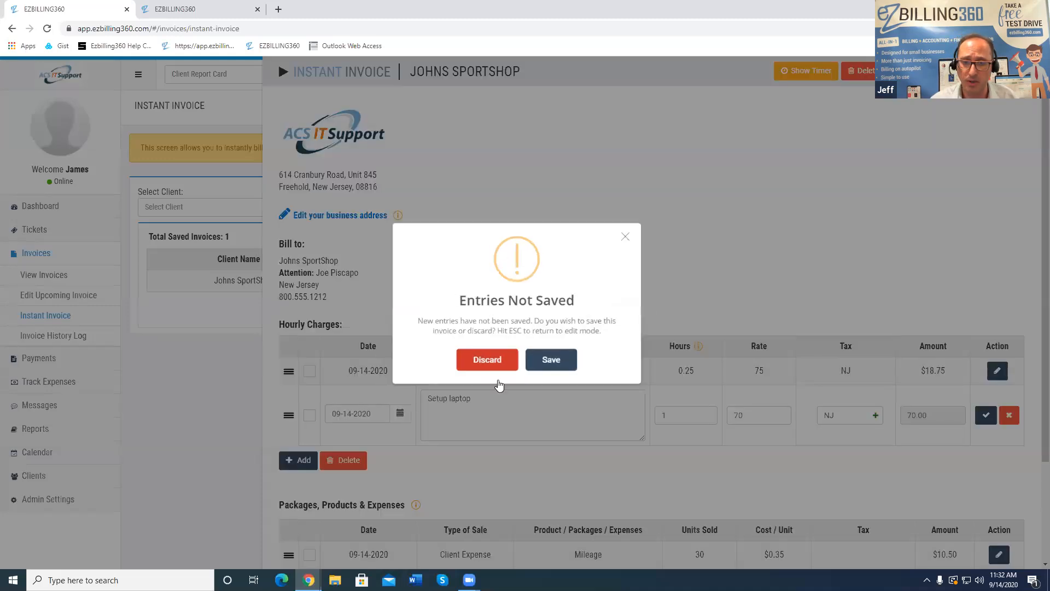
{"action": "left_click", "coordinate": [484, 361]}
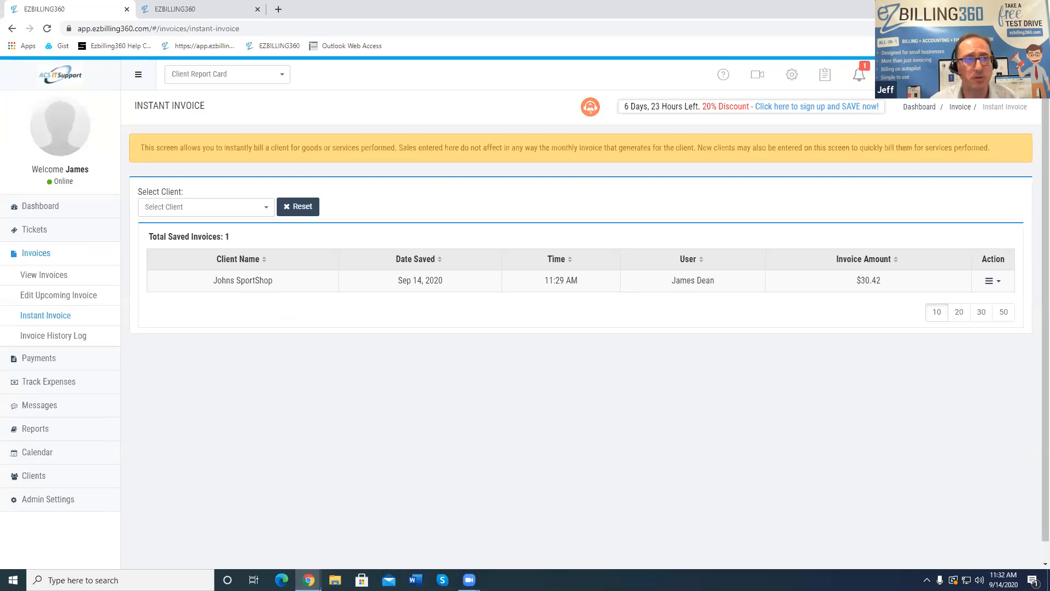
{"action": "left_click", "coordinate": [205, 8]}
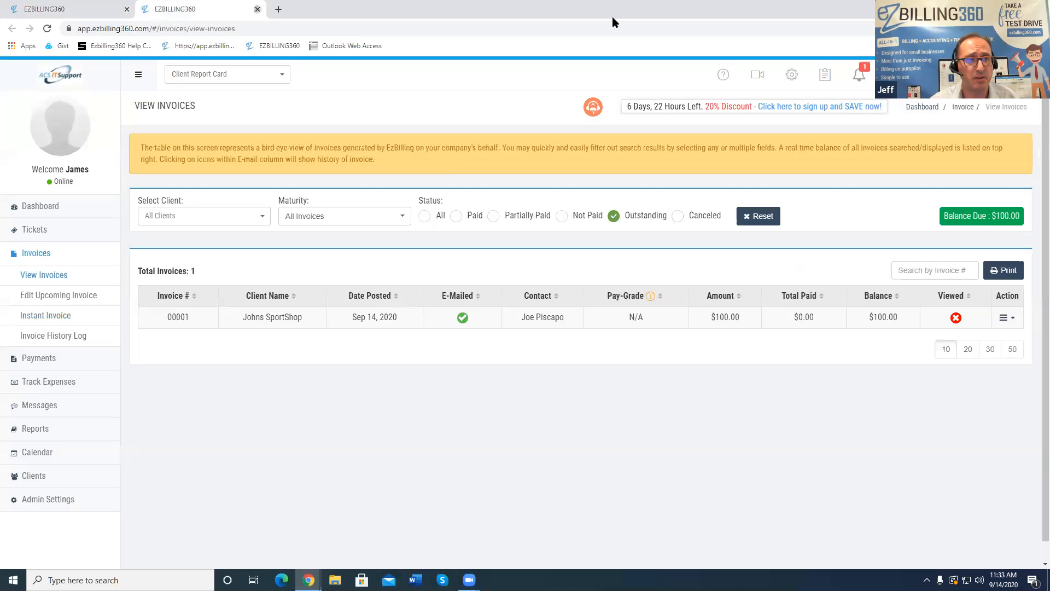
{"action": "left_click", "coordinate": [258, 9]}
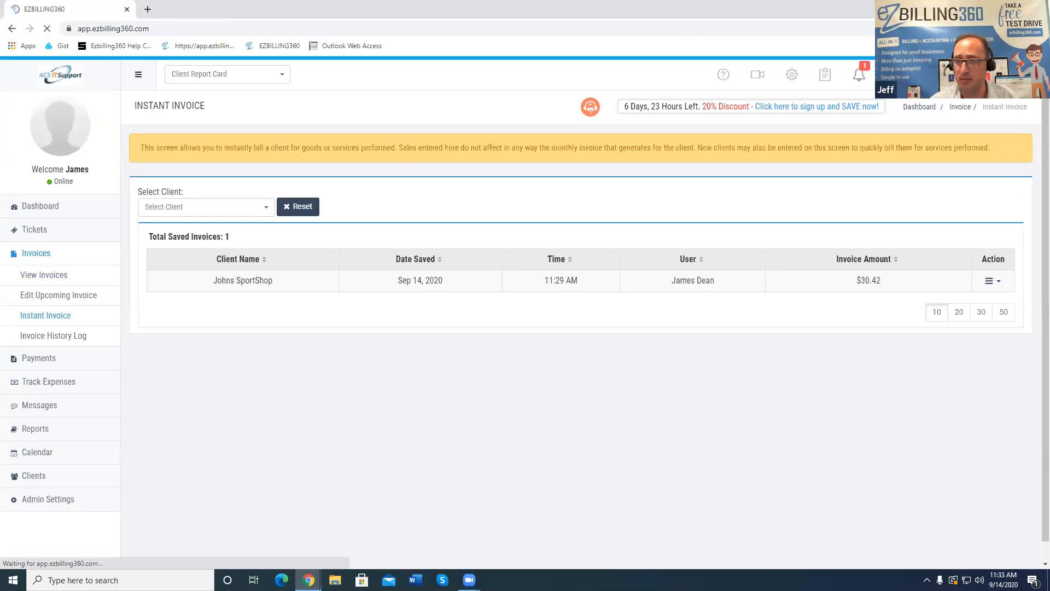
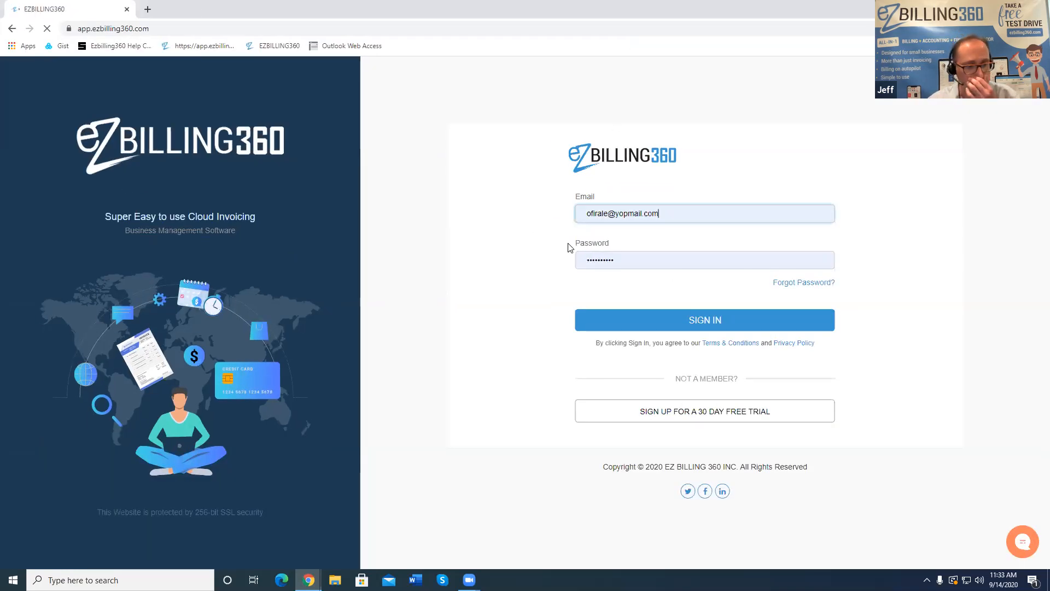
Submit the filled-in login form to sign in to the other EZBilling360 account
{"action": "key", "text": "Return"}
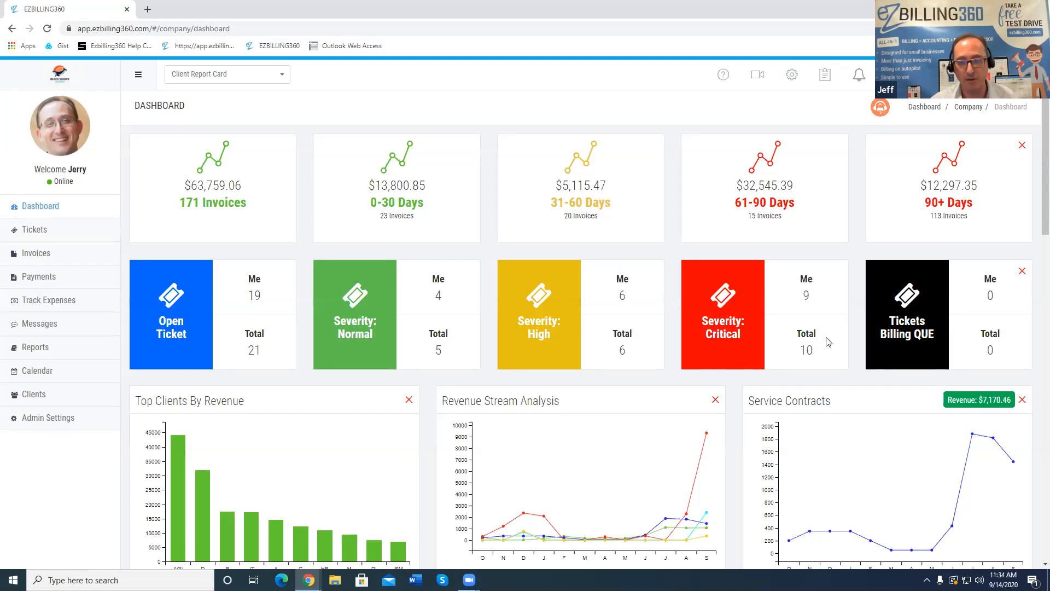
Try repositioning the Revenue Stream Analysis chart on the dashboard, then expand the Invoices sidebar section
{"action": "scroll", "coordinate": [810, 350], "scroll_direction": "down", "scroll_amount": 4}
{"action": "scroll", "coordinate": [766, 350], "scroll_direction": "up", "scroll_amount": 4}
{"action": "scroll", "coordinate": [677, 366], "scroll_direction": "down", "scroll_amount": 2}
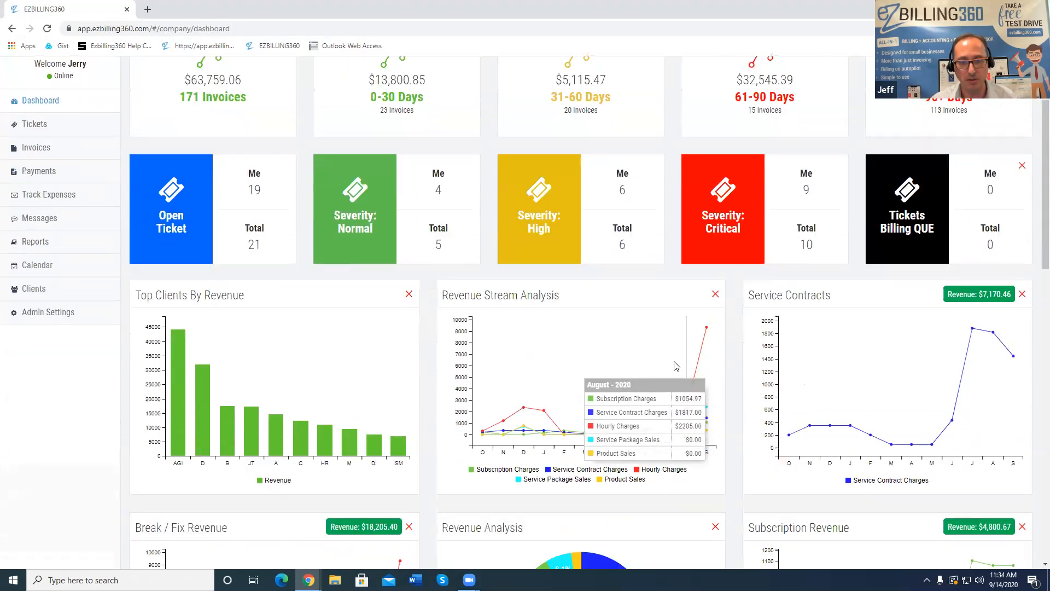
{"action": "left_click_drag", "start_coordinate": [591, 301], "coordinate": [652, 305]}
{"action": "scroll", "coordinate": [684, 309], "scroll_direction": "up", "scroll_amount": 2}
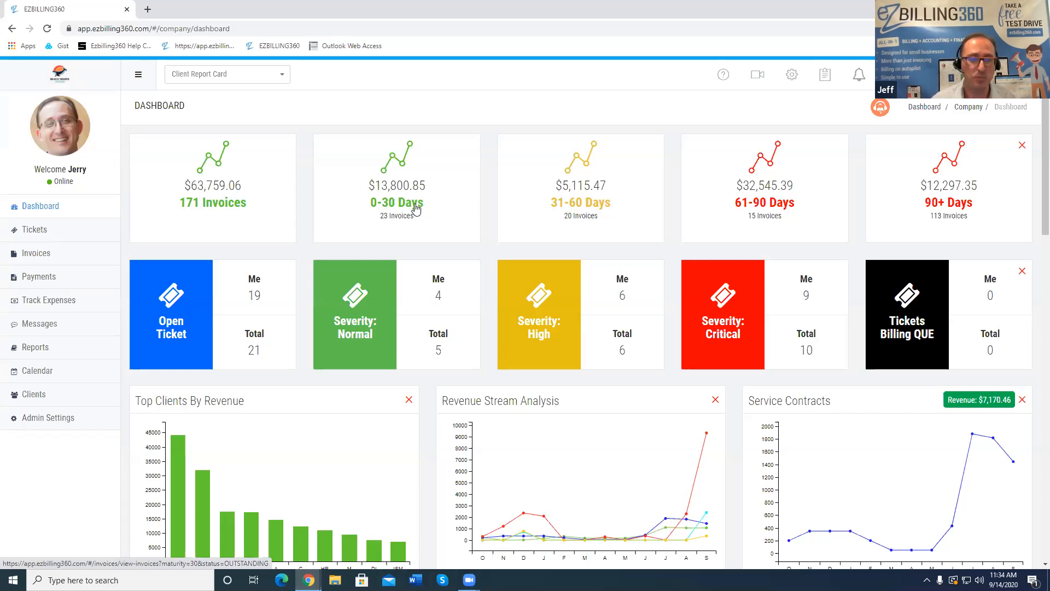
{"action": "left_click", "coordinate": [29, 255]}
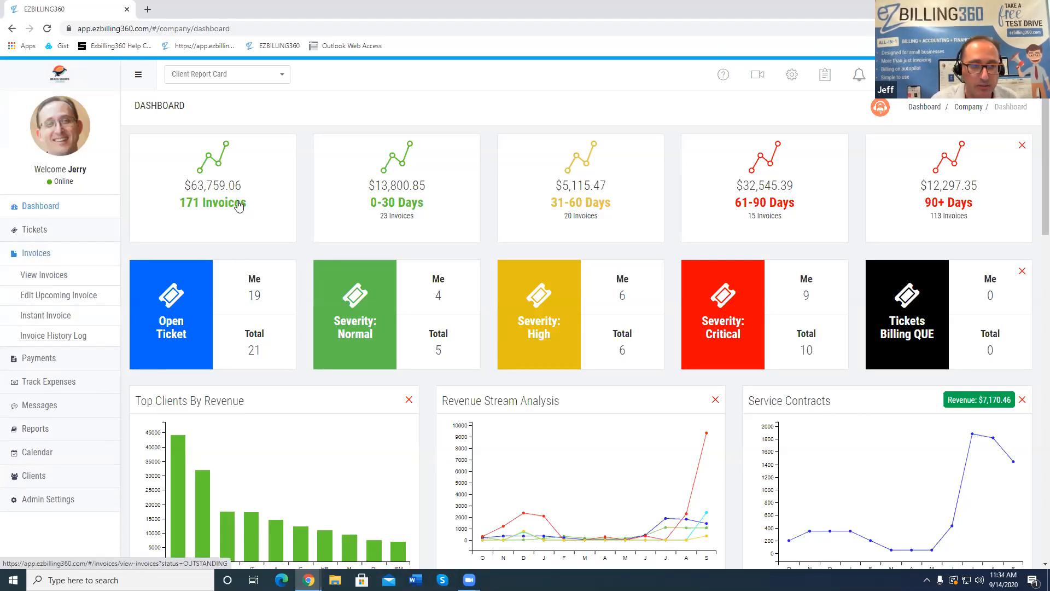
{"action": "left_click", "coordinate": [389, 206]}
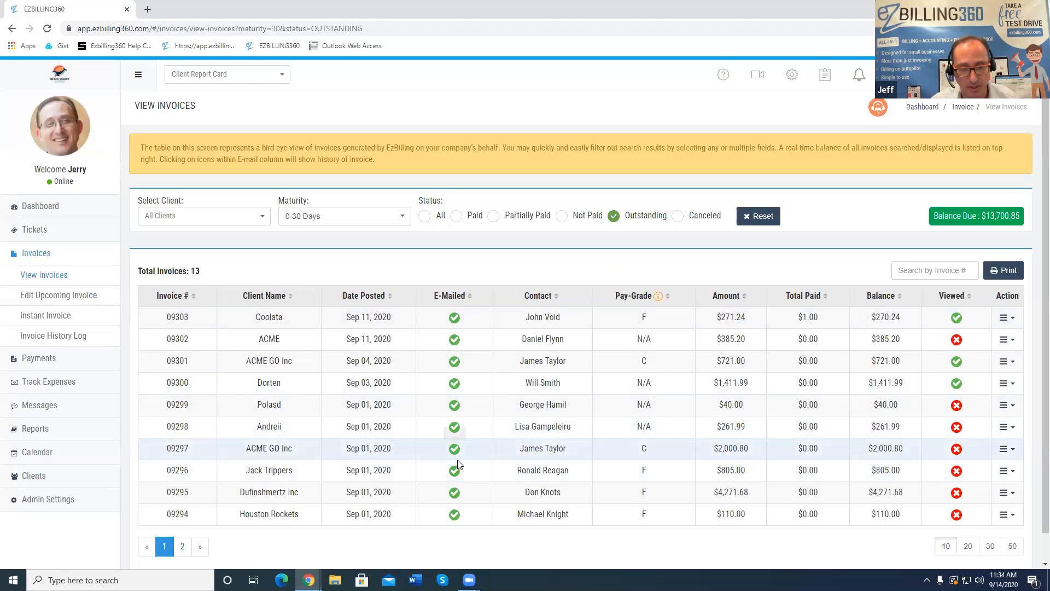
{"action": "left_click_drag", "start_coordinate": [1022, 216], "coordinate": [985, 217]}
{"action": "left_click", "coordinate": [1000, 213]}
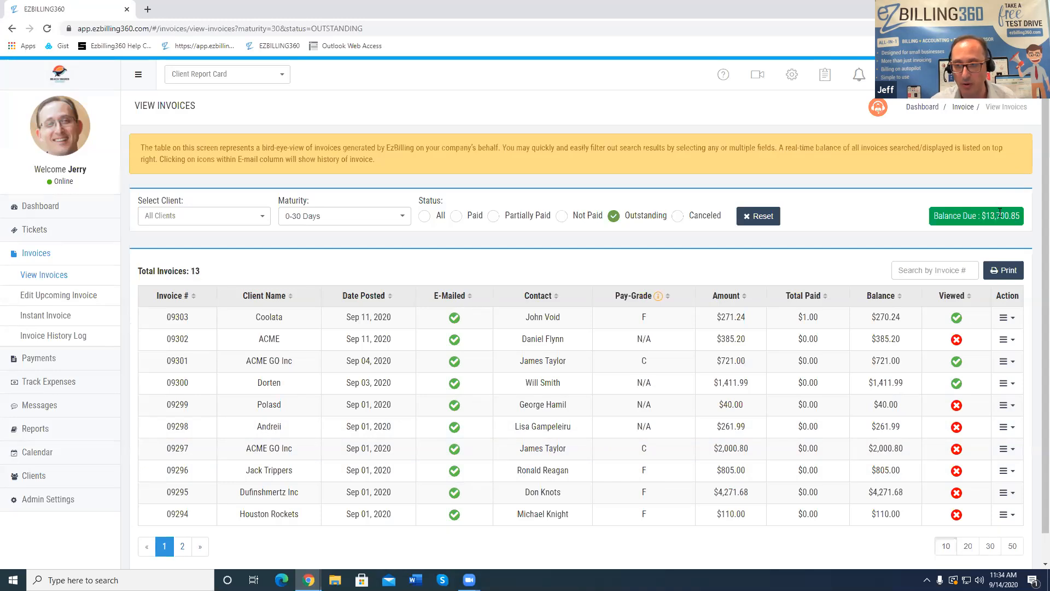
{"action": "left_click", "coordinate": [177, 215]}
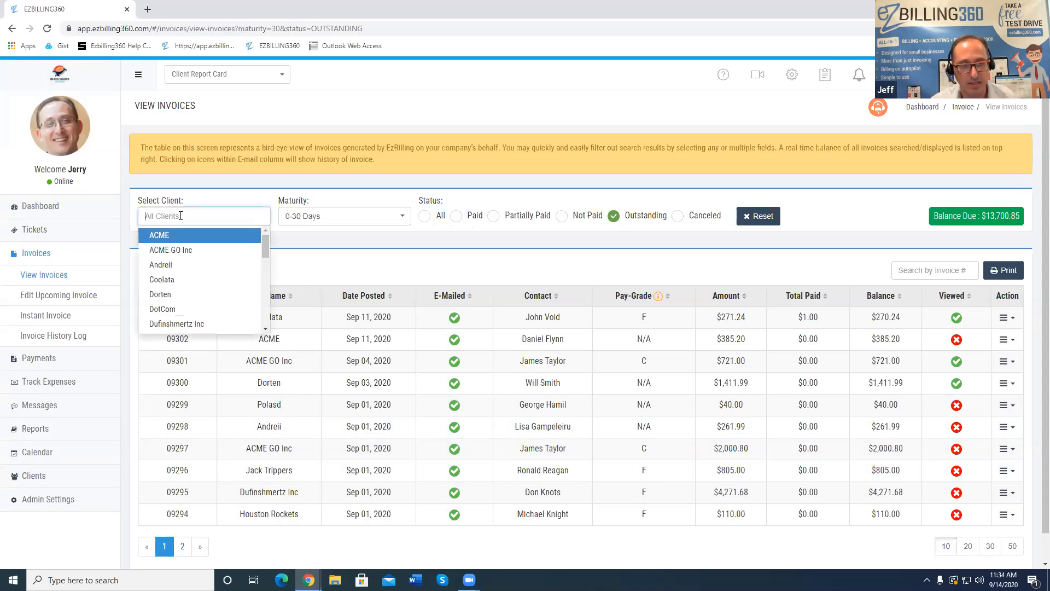
{"action": "left_click", "coordinate": [207, 211]}
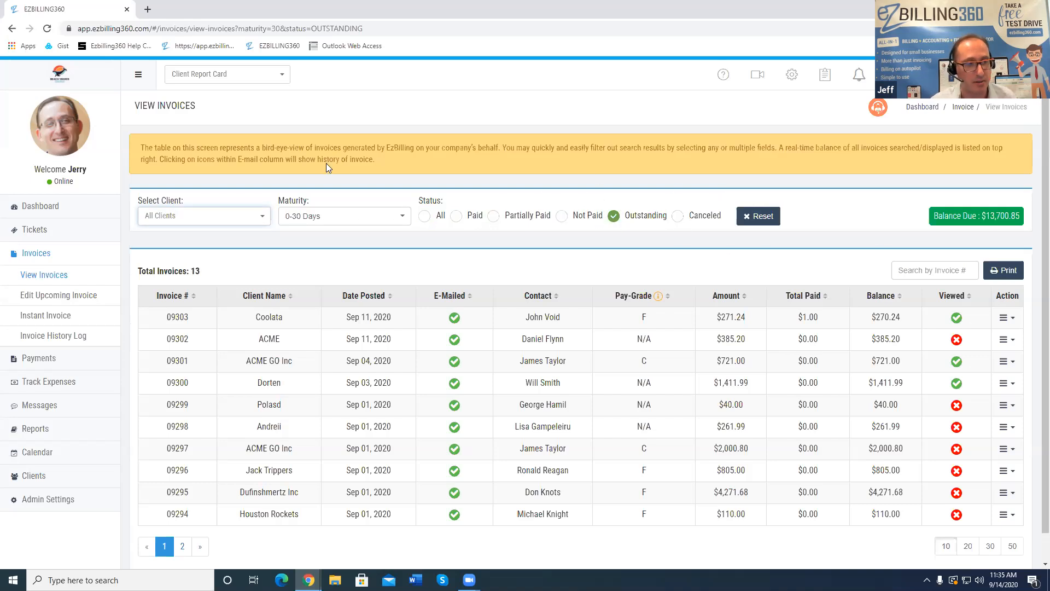
{"action": "left_click", "coordinate": [55, 207]}
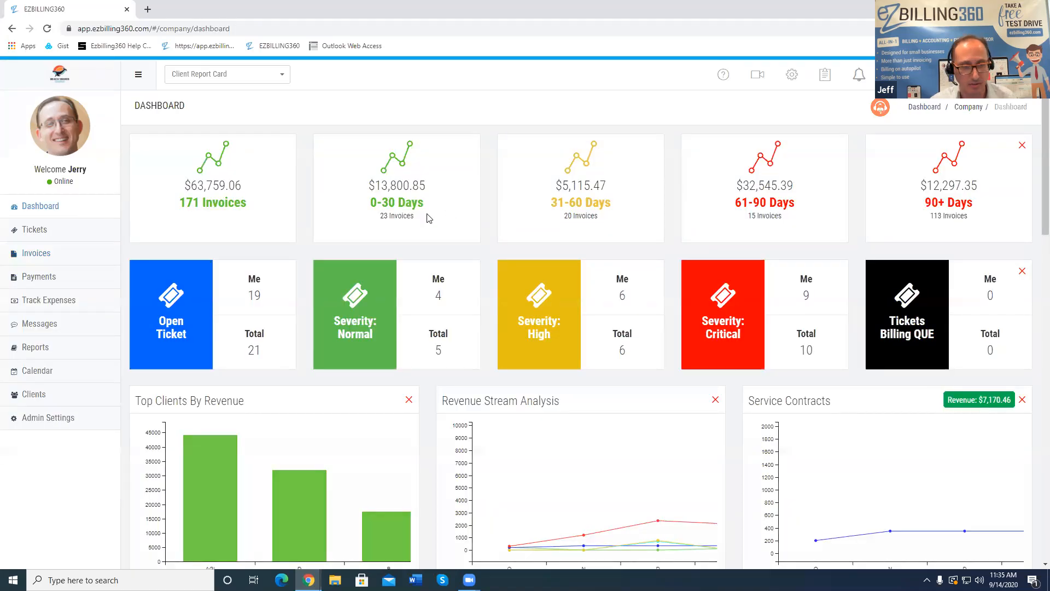
{"action": "scroll", "coordinate": [427, 221], "scroll_direction": "down", "scroll_amount": 2}
{"action": "scroll", "coordinate": [381, 236], "scroll_direction": "up", "scroll_amount": 1}
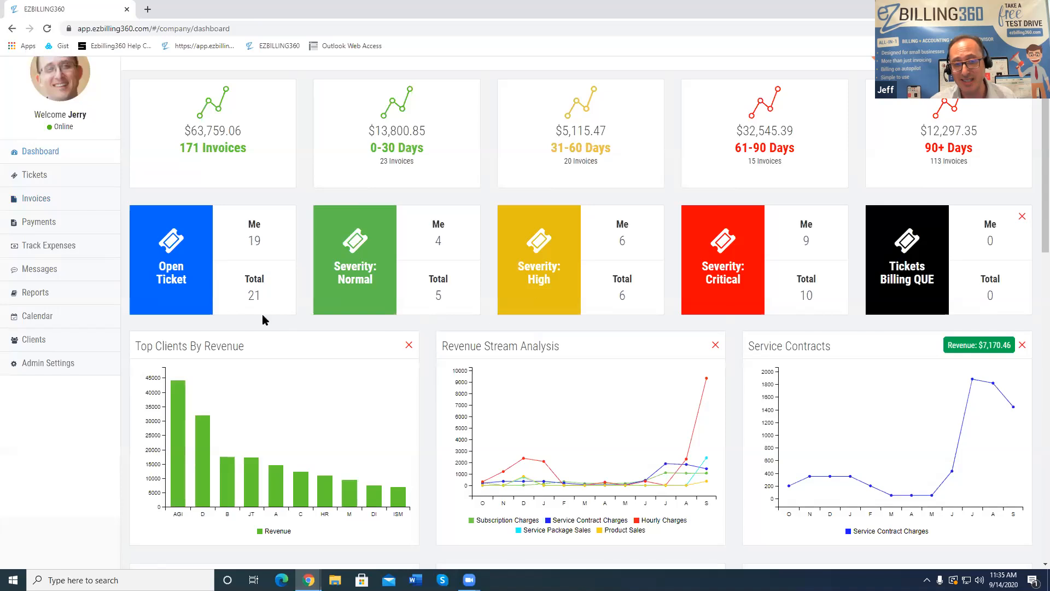
{"action": "scroll", "coordinate": [477, 316], "scroll_direction": "up", "scroll_amount": 1}
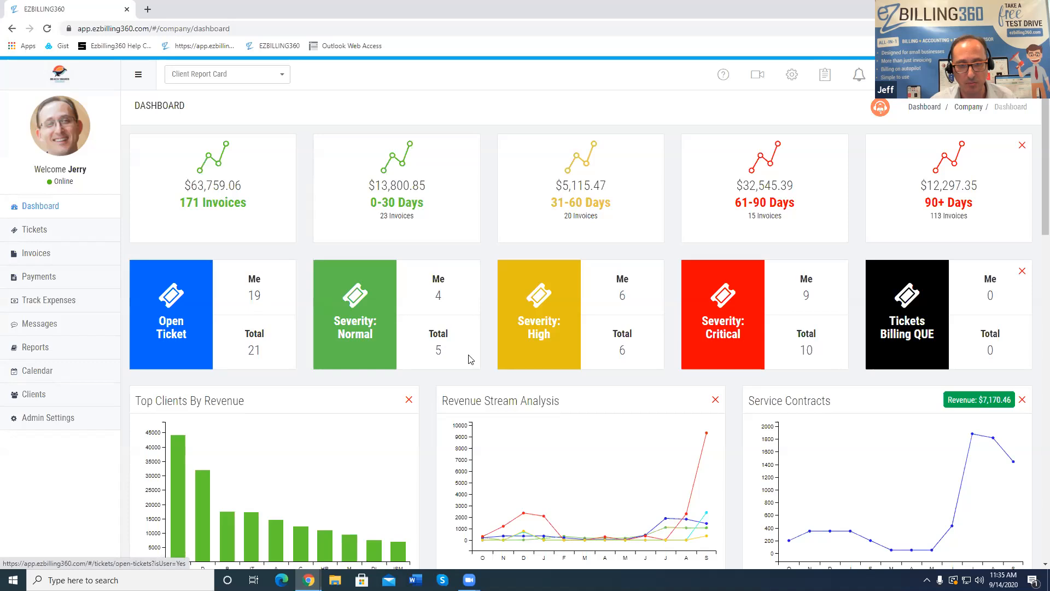
{"action": "left_click", "coordinate": [438, 299]}
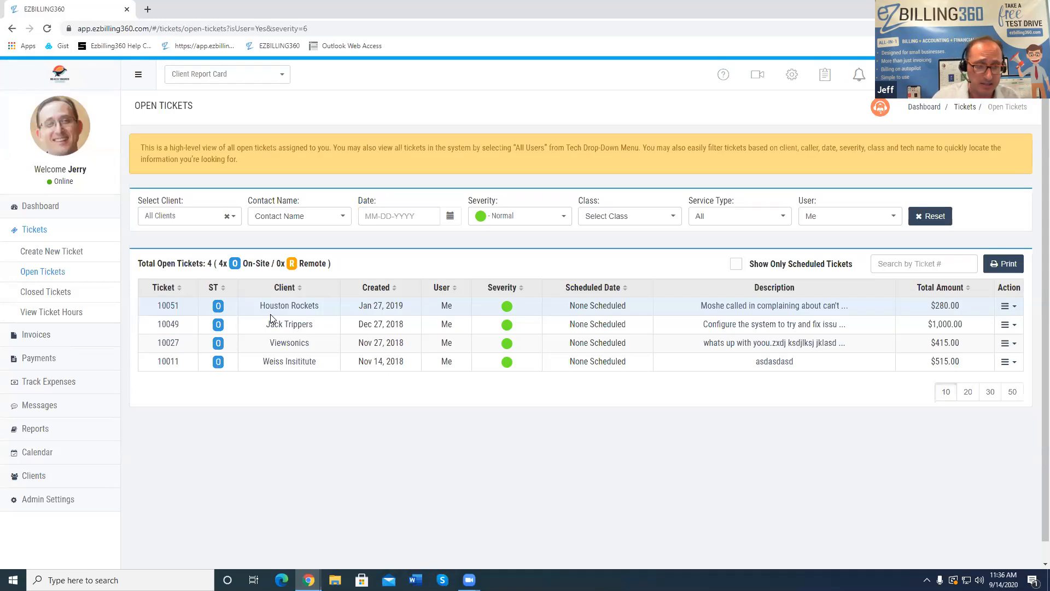
{"action": "left_click", "coordinate": [48, 210]}
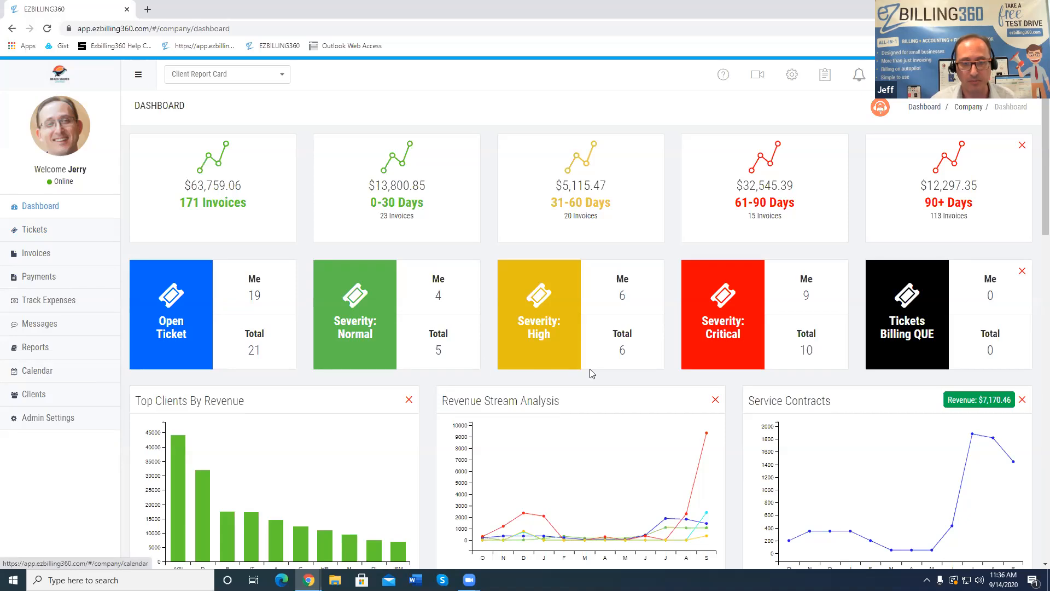
{"action": "scroll", "coordinate": [590, 370], "scroll_direction": "down", "scroll_amount": 5}
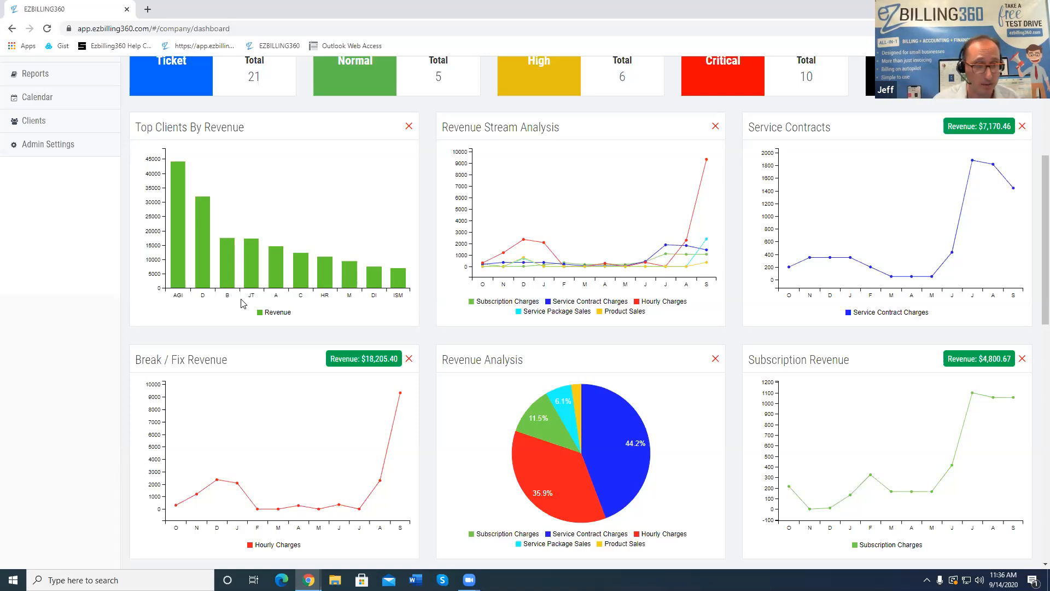
{"action": "mouse_move", "coordinate": [174, 261]}
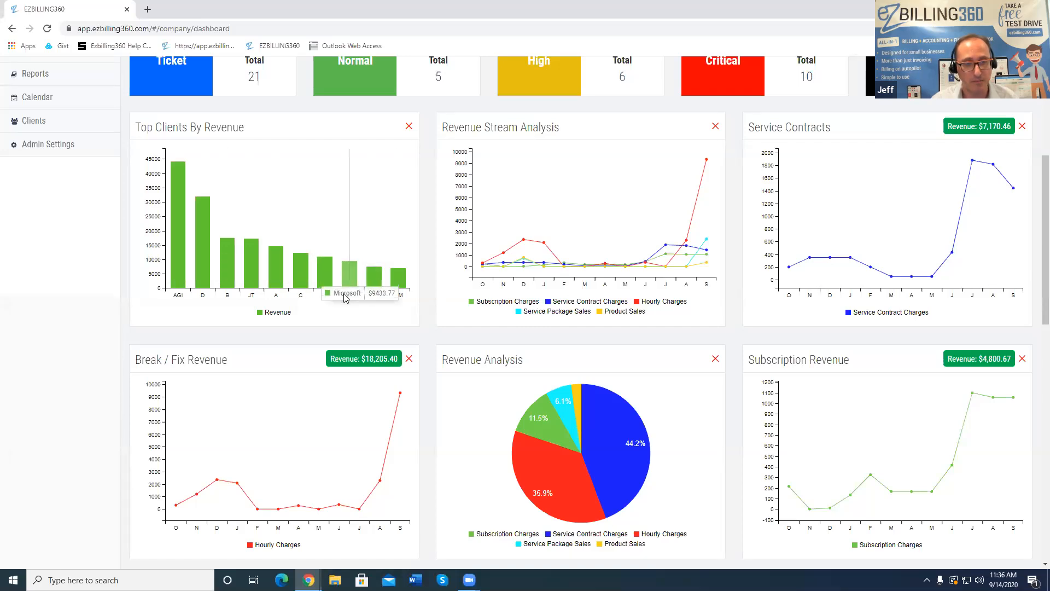
{"action": "scroll", "coordinate": [314, 304], "scroll_direction": "up", "scroll_amount": 1}
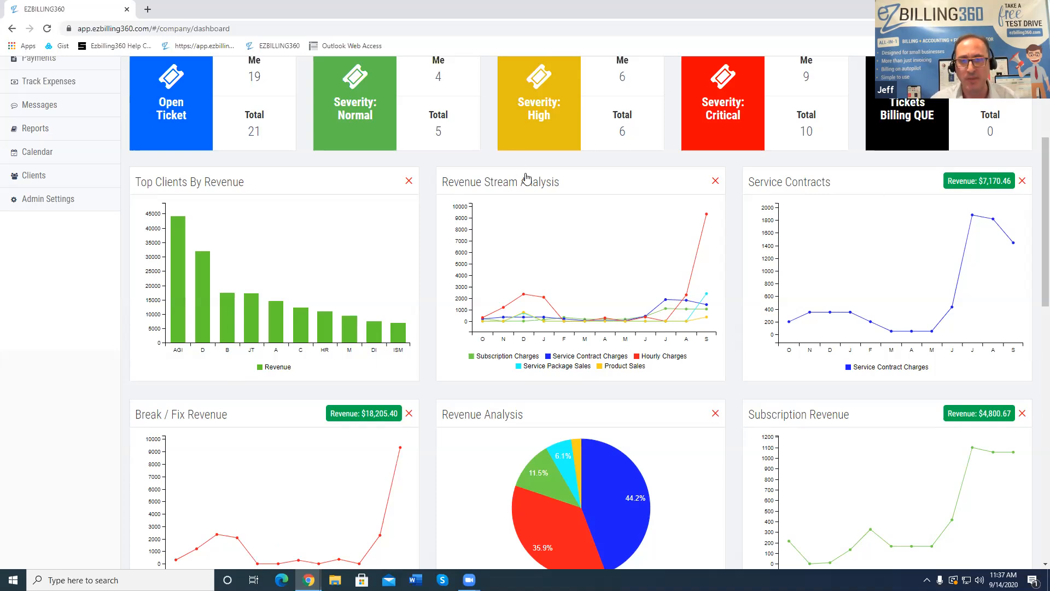
{"action": "scroll", "coordinate": [752, 163], "scroll_direction": "down", "scroll_amount": 1}
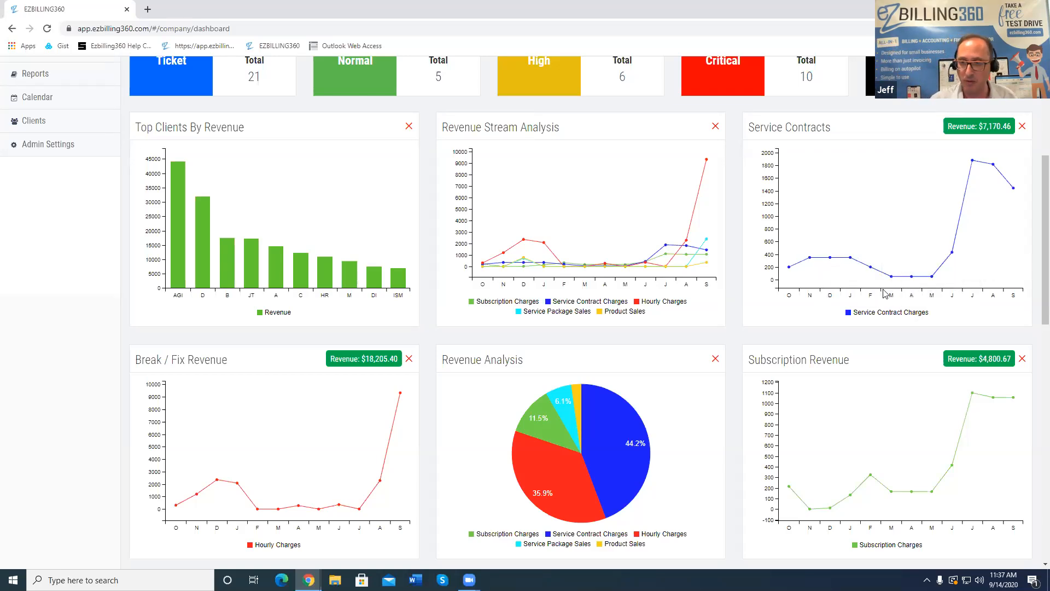
{"action": "scroll", "coordinate": [819, 278], "scroll_direction": "down", "scroll_amount": 2}
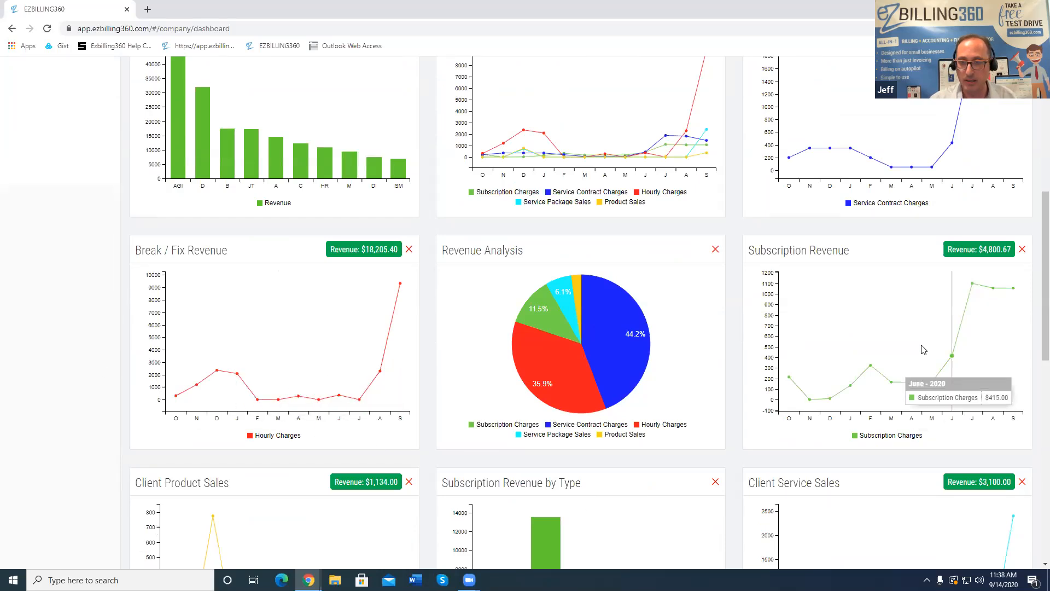
{"action": "scroll", "coordinate": [866, 282], "scroll_direction": "down", "scroll_amount": 2}
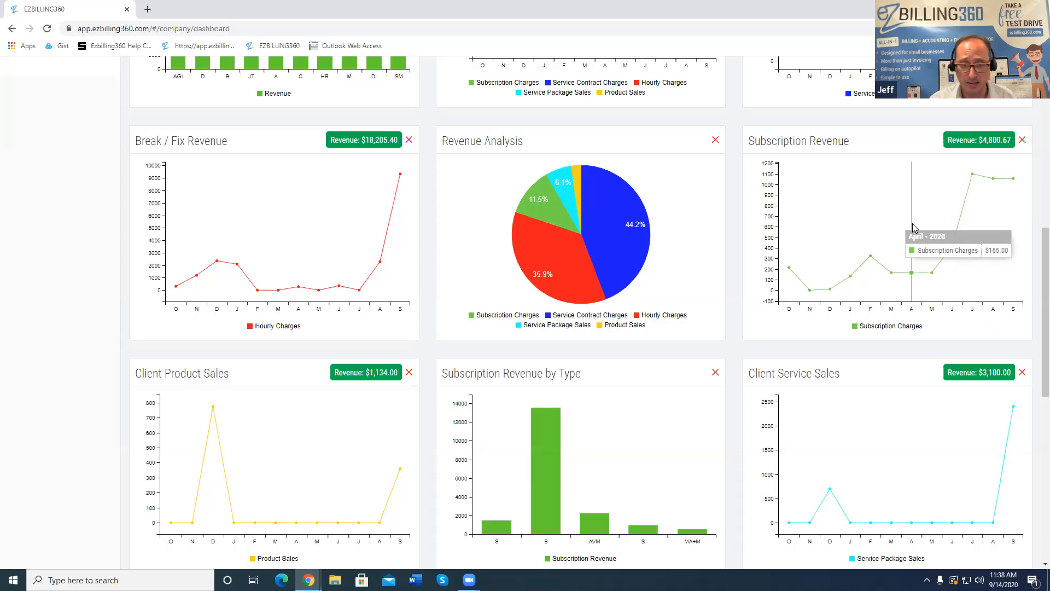
{"action": "scroll", "coordinate": [913, 228], "scroll_direction": "down", "scroll_amount": 1}
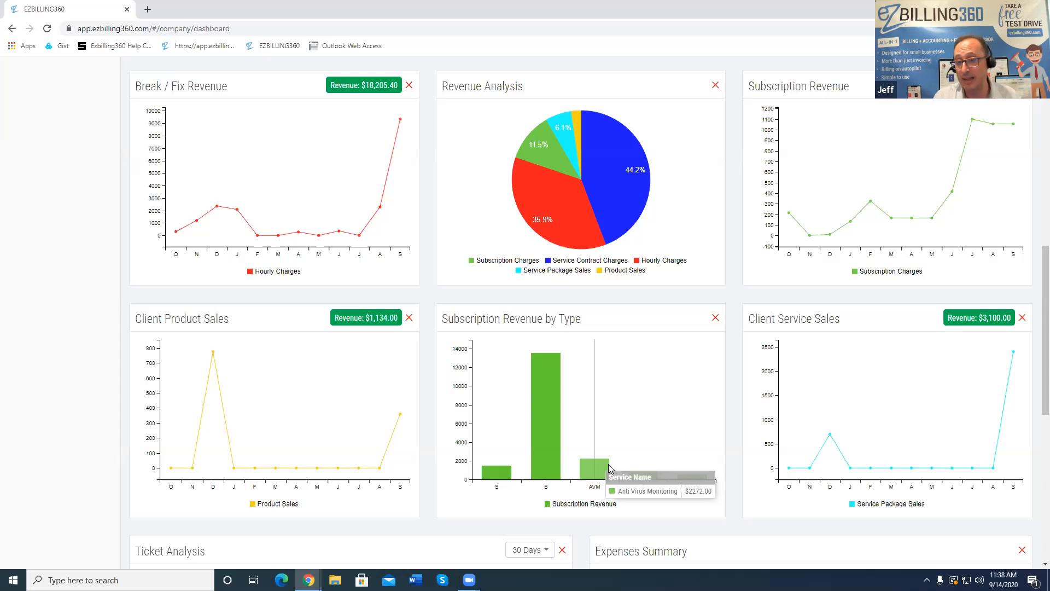
{"action": "scroll", "coordinate": [657, 443], "scroll_direction": "up", "scroll_amount": 1}
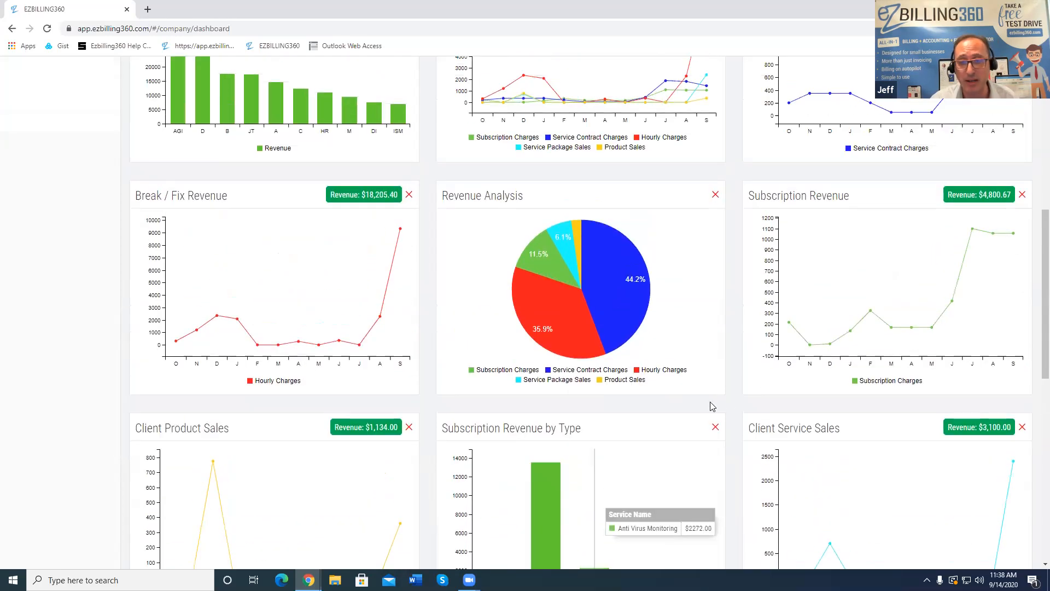
{"action": "scroll", "coordinate": [739, 423], "scroll_direction": "down", "scroll_amount": 4}
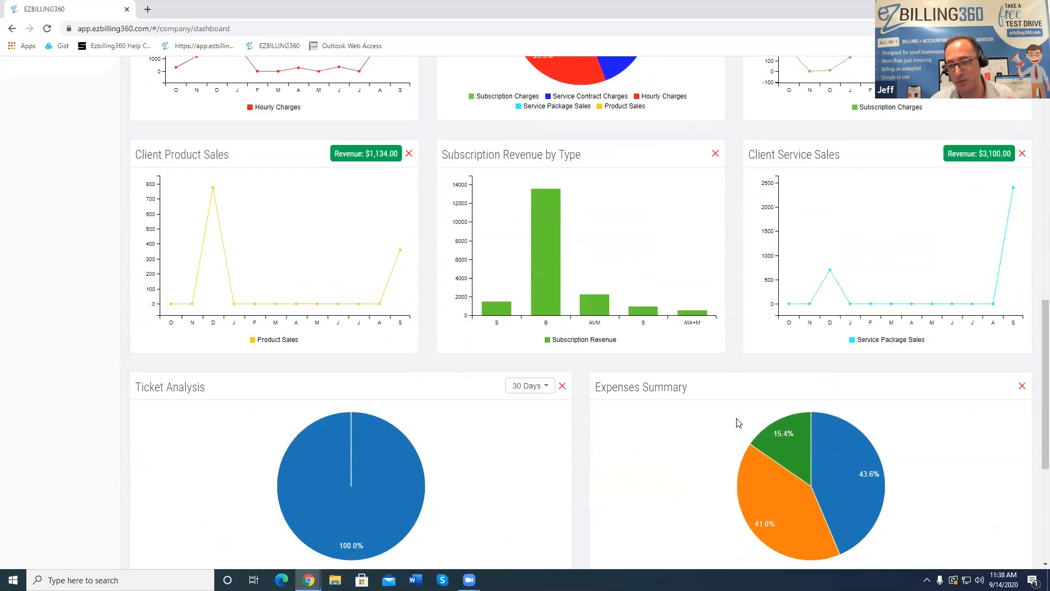
{"action": "scroll", "coordinate": [739, 423], "scroll_direction": "up", "scroll_amount": 3}
{"action": "scroll", "coordinate": [738, 423], "scroll_direction": "down", "scroll_amount": 1}
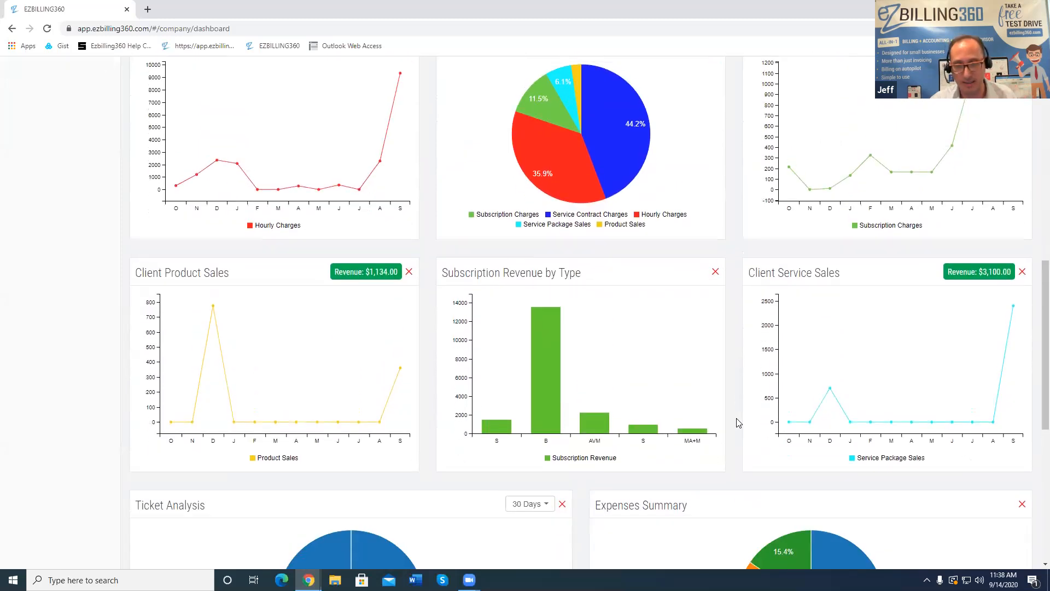
{"action": "scroll", "coordinate": [738, 422], "scroll_direction": "up", "scroll_amount": 5}
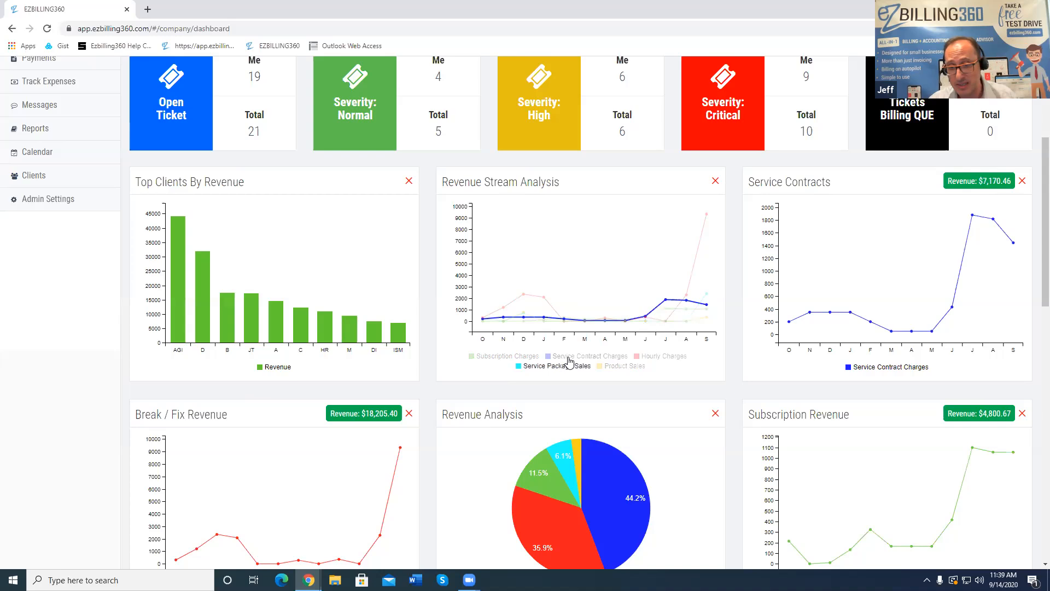
{"action": "left_click", "coordinate": [499, 361]}
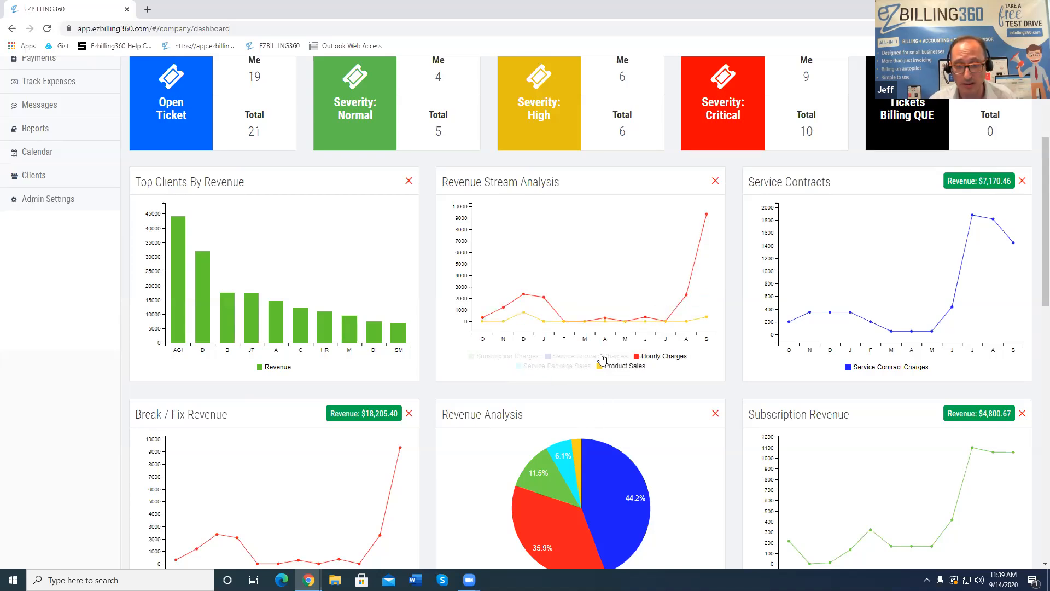
{"action": "left_click", "coordinate": [548, 366]}
{"action": "left_click", "coordinate": [503, 356]}
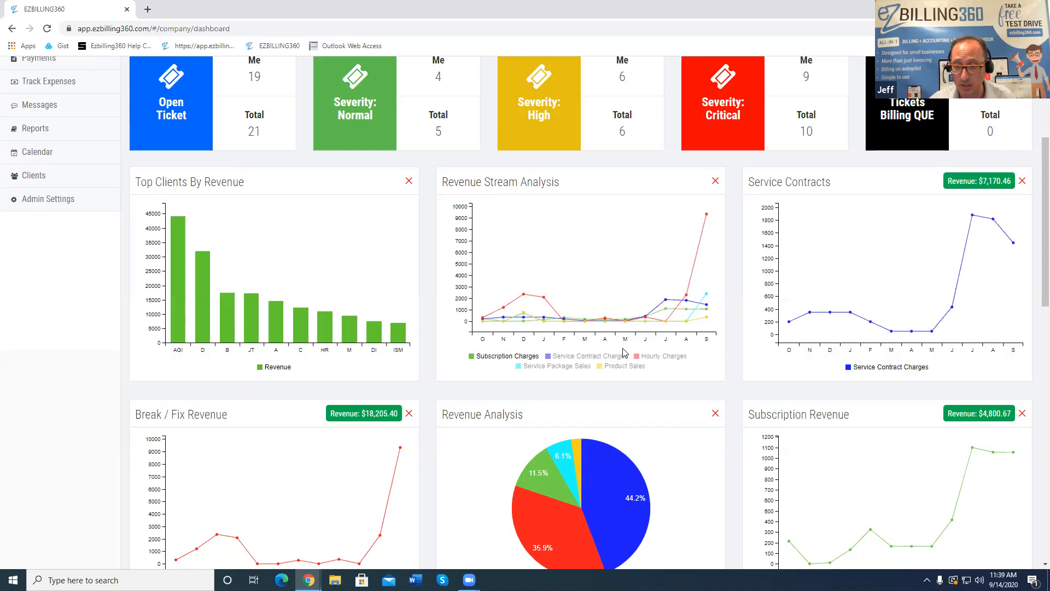
{"action": "scroll", "coordinate": [626, 353], "scroll_direction": "down", "scroll_amount": 5}
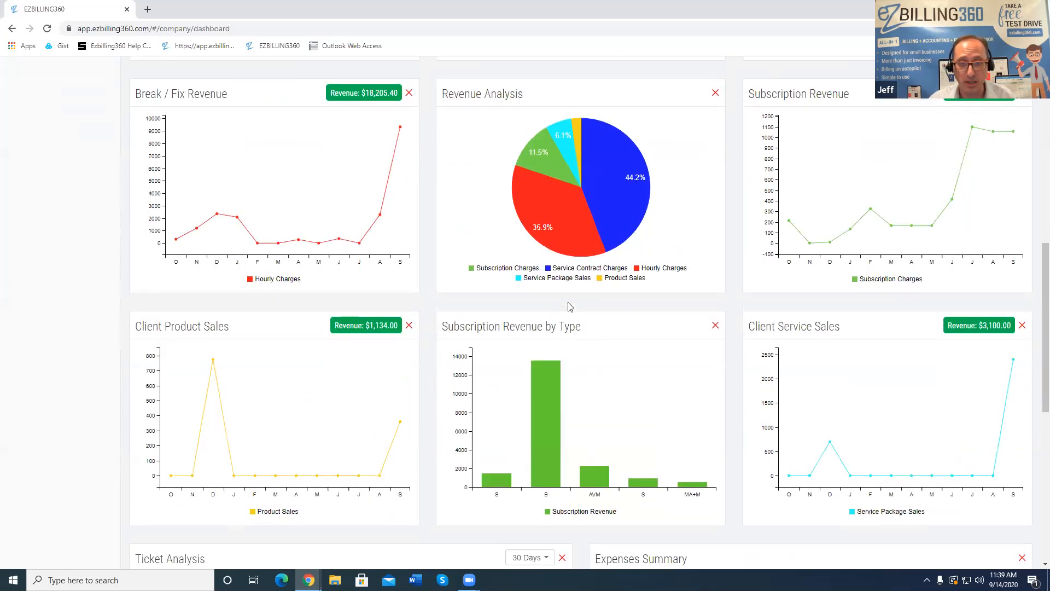
{"action": "scroll", "coordinate": [569, 307], "scroll_direction": "up", "scroll_amount": 2}
{"action": "mouse_move", "coordinate": [573, 324]}
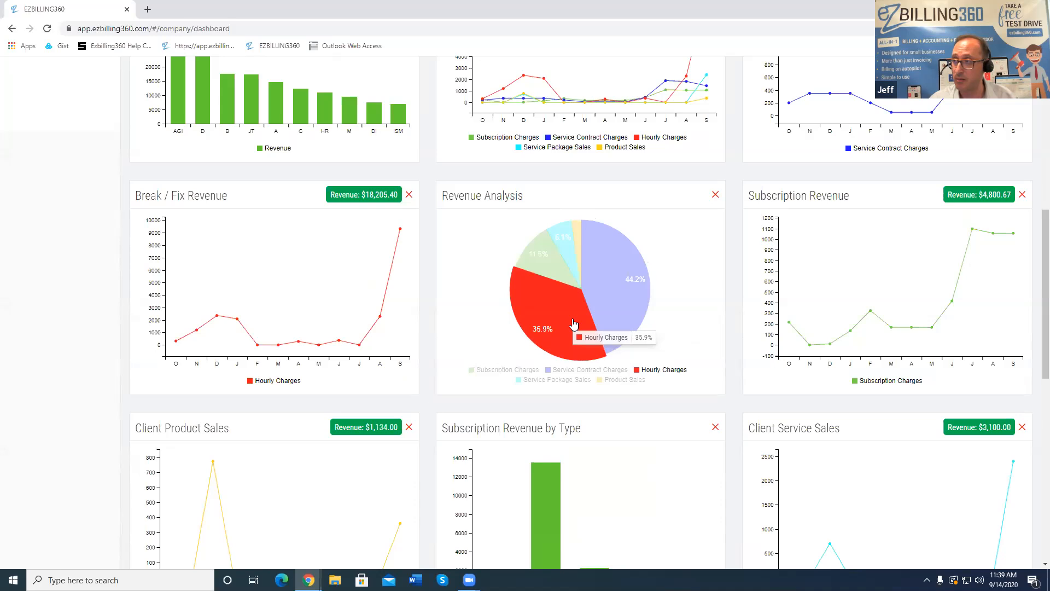
{"action": "mouse_move", "coordinate": [581, 244]}
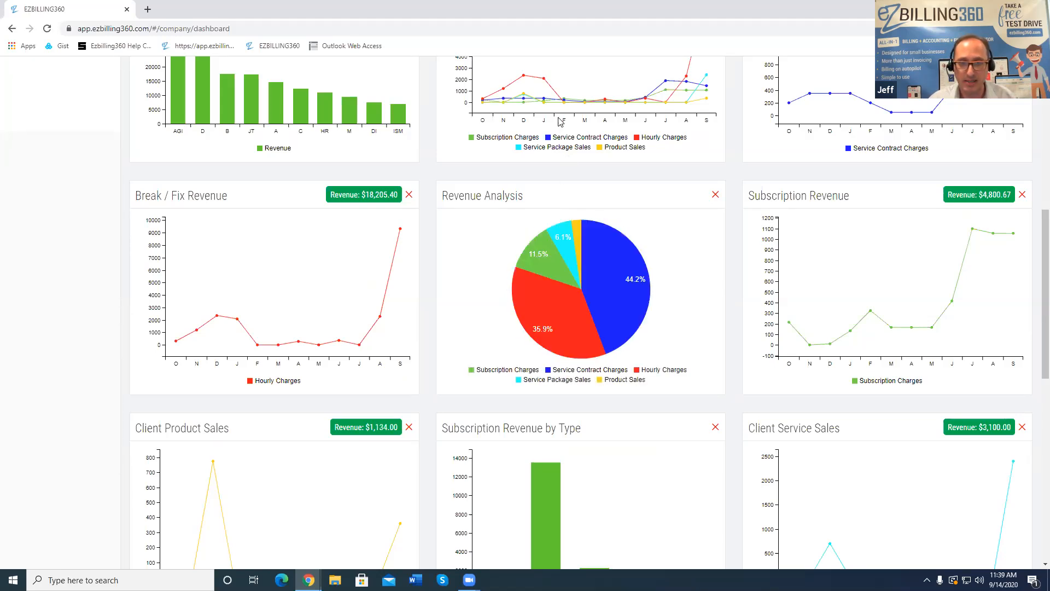
{"action": "scroll", "coordinate": [716, 342], "scroll_direction": "down", "scroll_amount": 8}
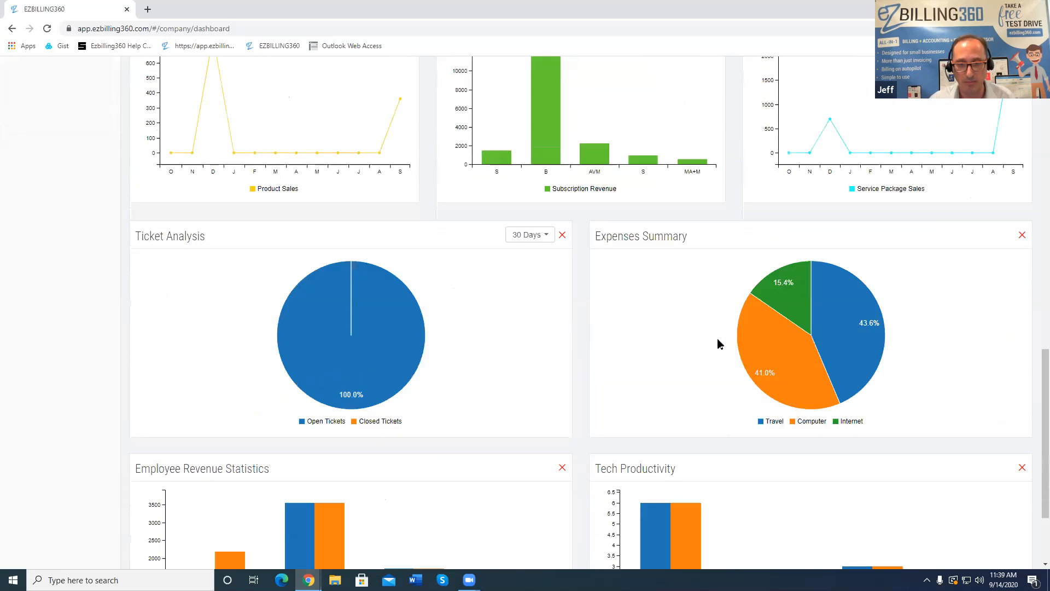
{"action": "scroll", "coordinate": [717, 343], "scroll_direction": "down", "scroll_amount": 2}
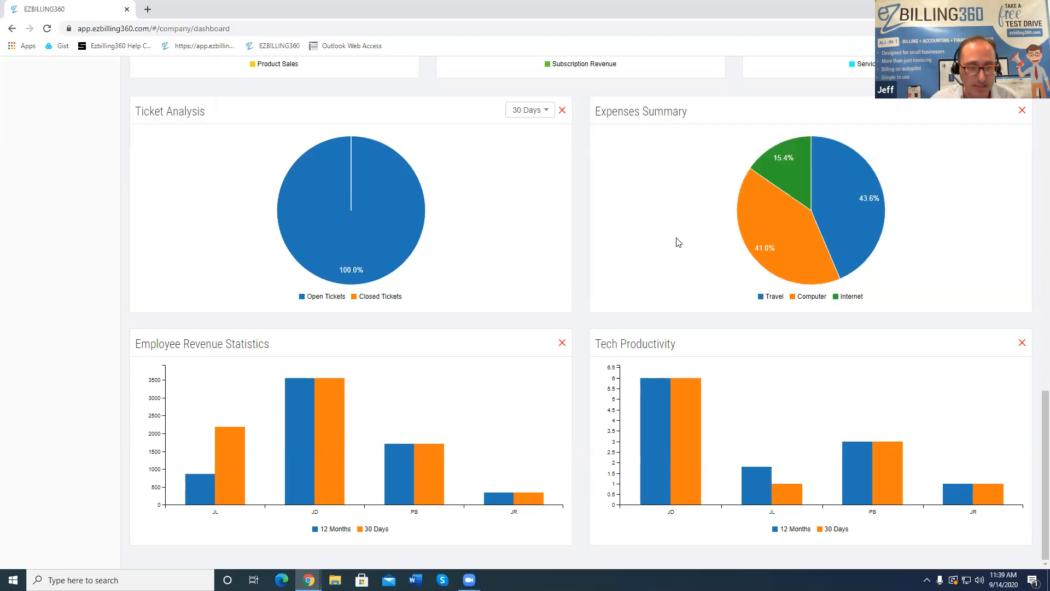
{"action": "mouse_move", "coordinate": [280, 415]}
{"action": "mouse_move", "coordinate": [452, 436]}
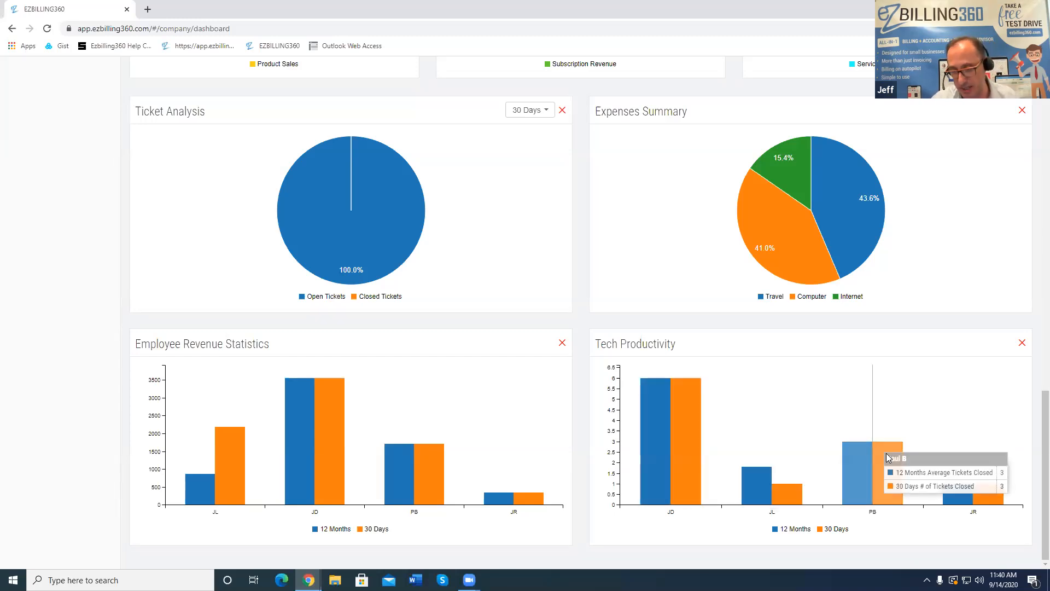
{"action": "scroll", "coordinate": [787, 495], "scroll_direction": "up", "scroll_amount": 15}
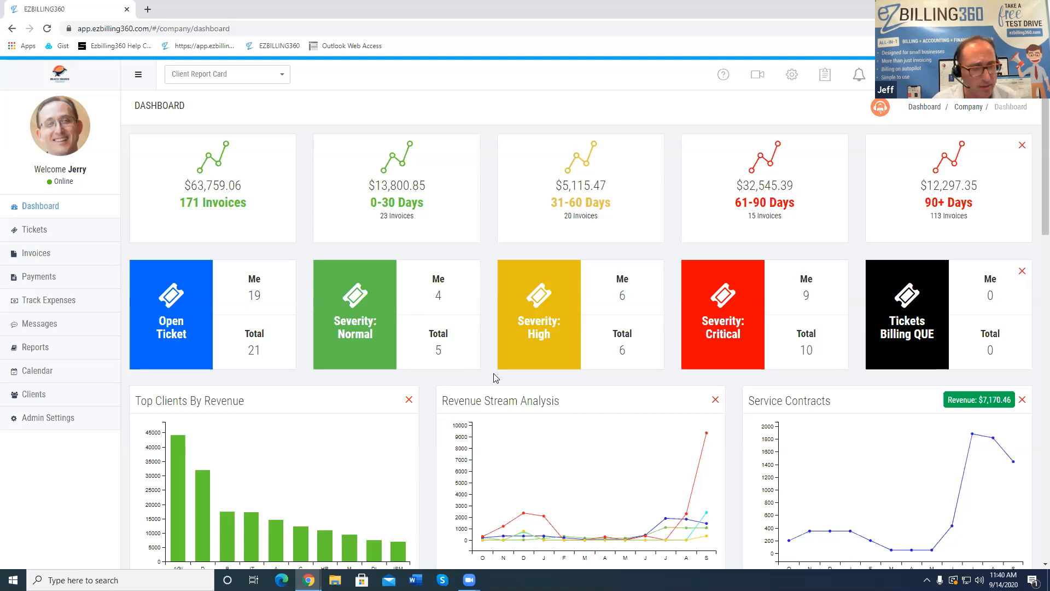
Expand and collapse Tickets, then expand Invoices and choose Edit Upcoming Invoice
{"action": "left_click", "coordinate": [52, 240]}
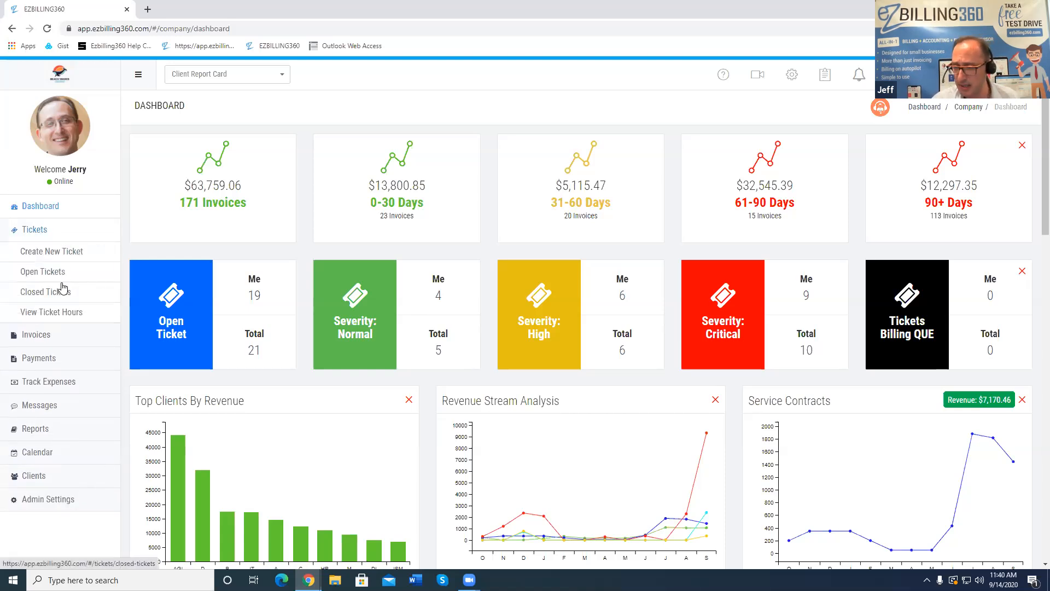
{"action": "left_click", "coordinate": [48, 235]}
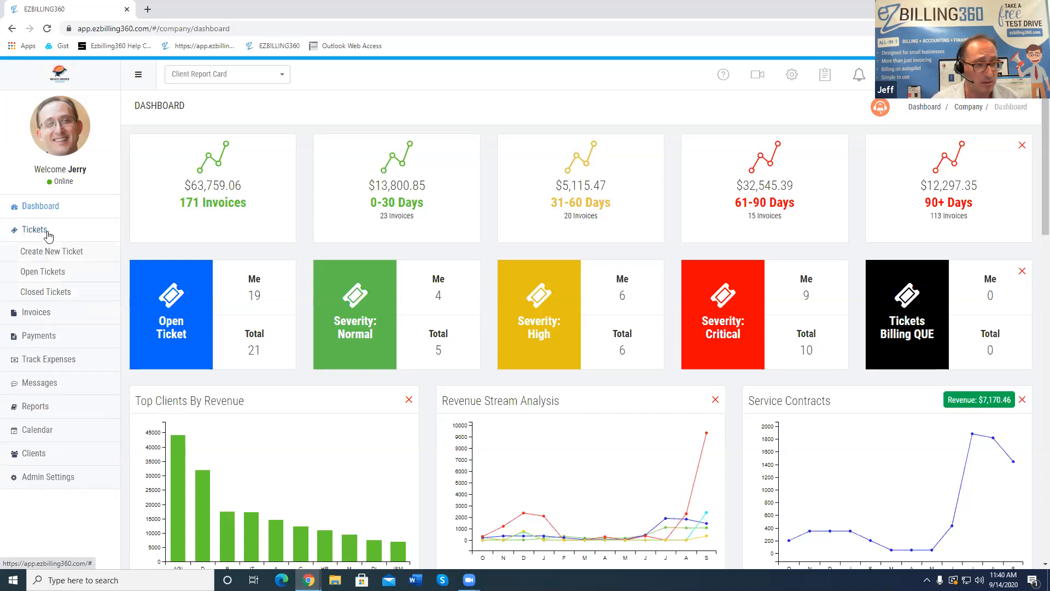
{"action": "left_click", "coordinate": [41, 253]}
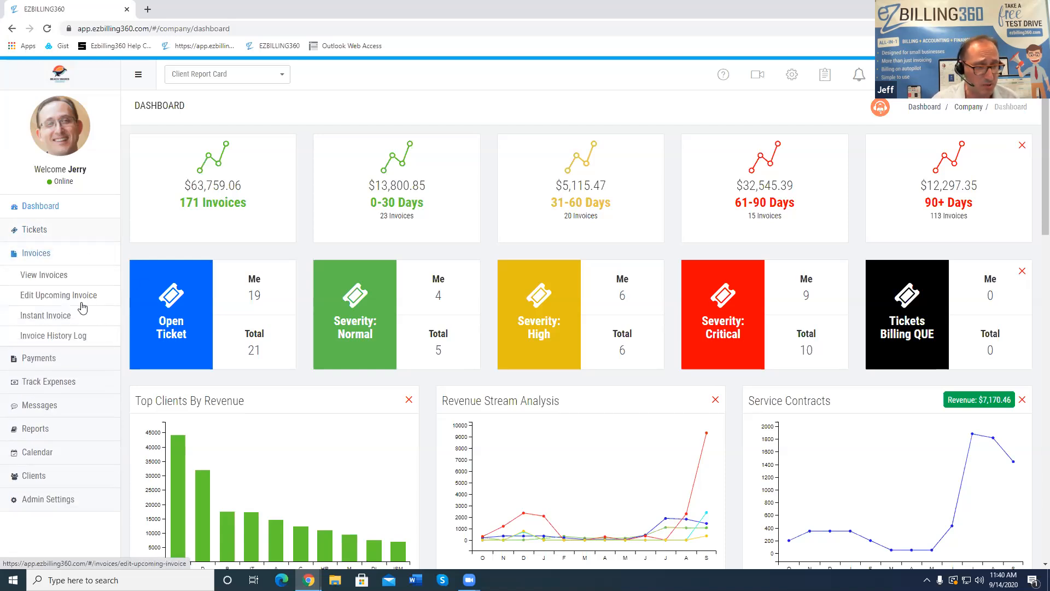
{"action": "left_click", "coordinate": [49, 300]}
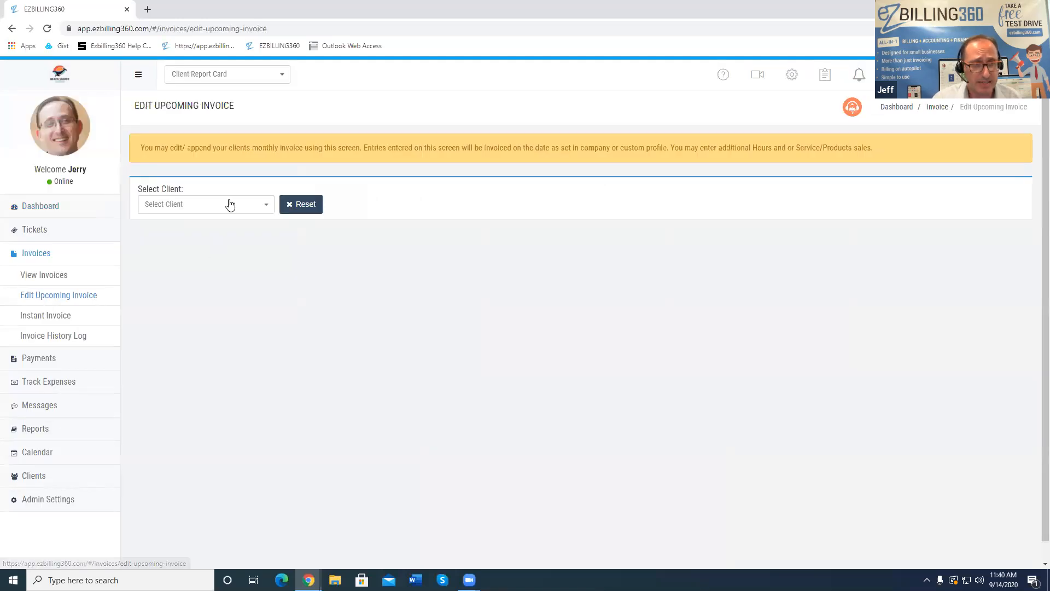
Choose ACME GO Inc from the Select Client list to load its upcoming invoice
{"action": "left_click", "coordinate": [229, 202]}
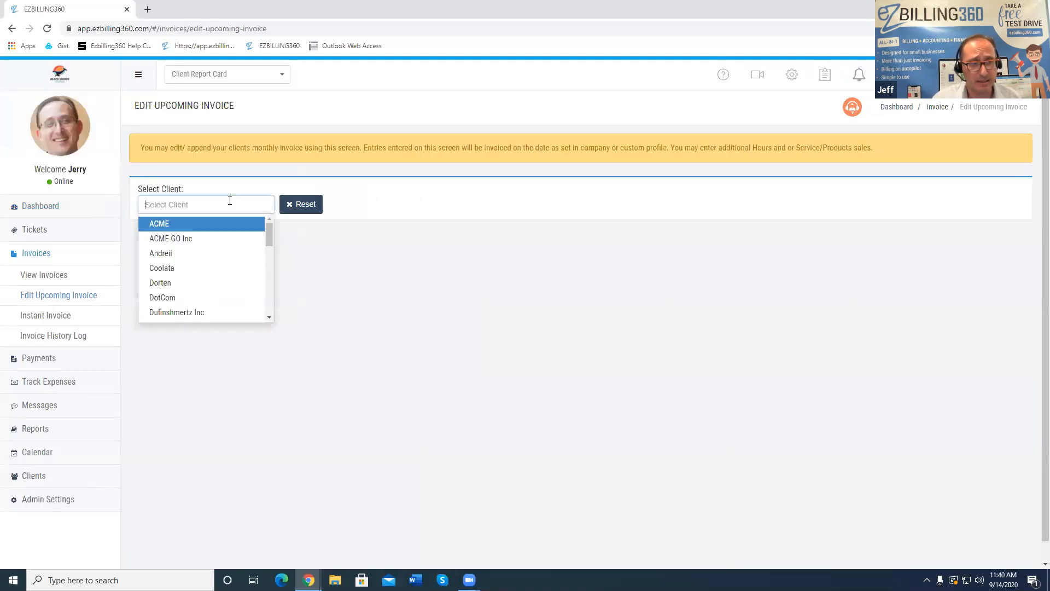
{"action": "scroll", "coordinate": [198, 284], "scroll_direction": "down", "scroll_amount": 9}
{"action": "scroll", "coordinate": [198, 284], "scroll_direction": "up", "scroll_amount": 9}
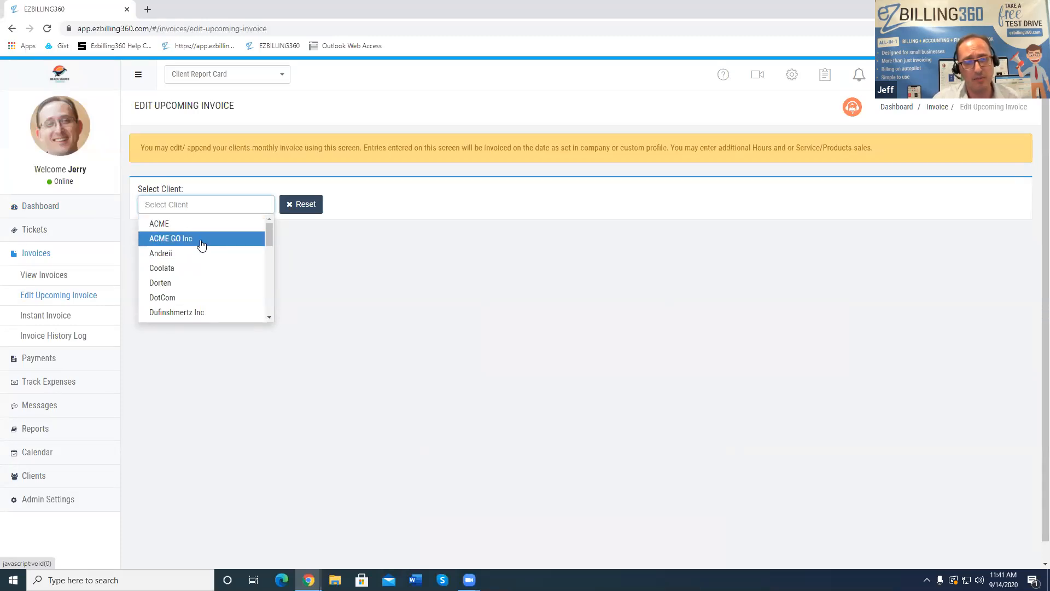
{"action": "left_click", "coordinate": [201, 239]}
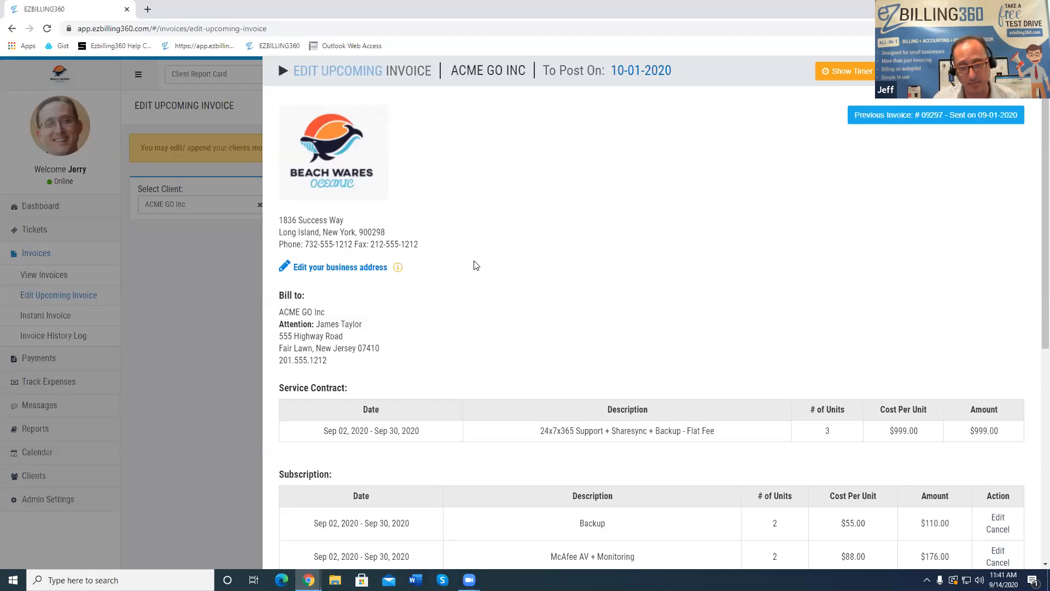
{"action": "left_click_drag", "start_coordinate": [705, 69], "coordinate": [615, 71]}
{"action": "left_click", "coordinate": [615, 71]}
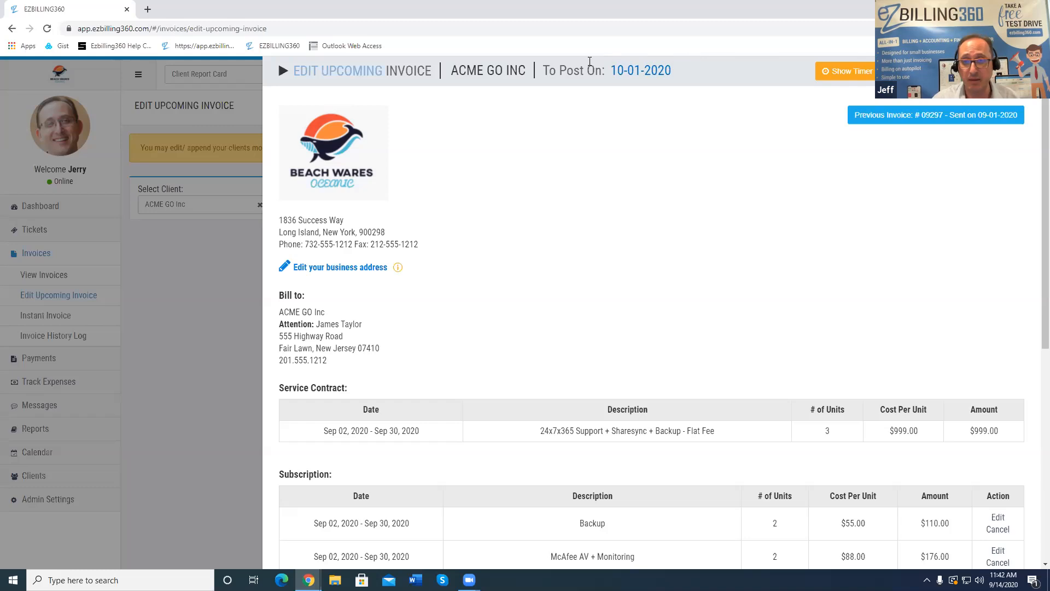
{"action": "left_click_drag", "start_coordinate": [681, 71], "coordinate": [612, 70]}
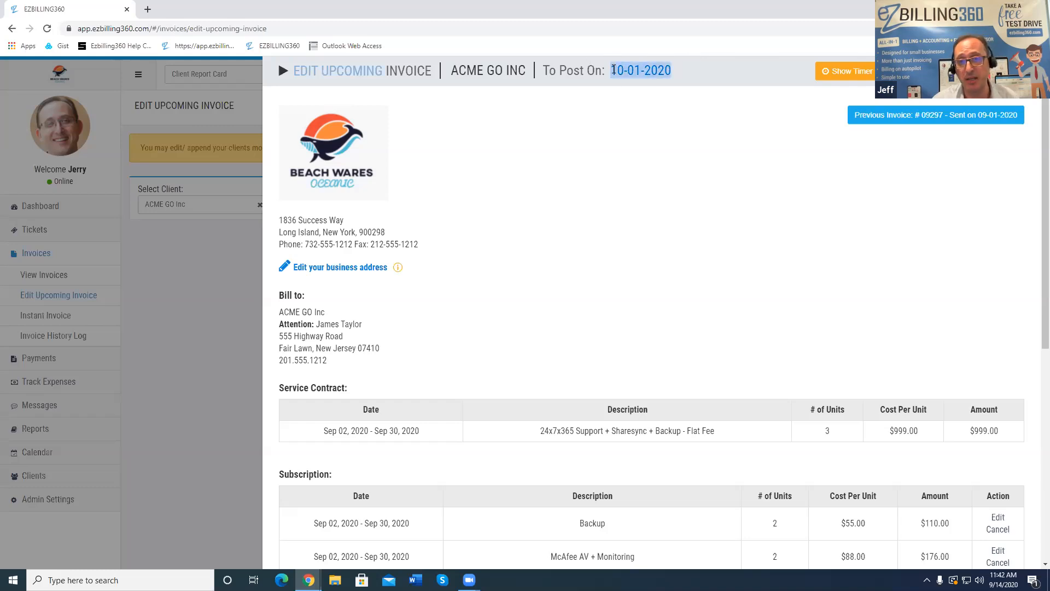
{"action": "left_click", "coordinate": [662, 123]}
{"action": "scroll", "coordinate": [530, 245], "scroll_direction": "down", "scroll_amount": 7}
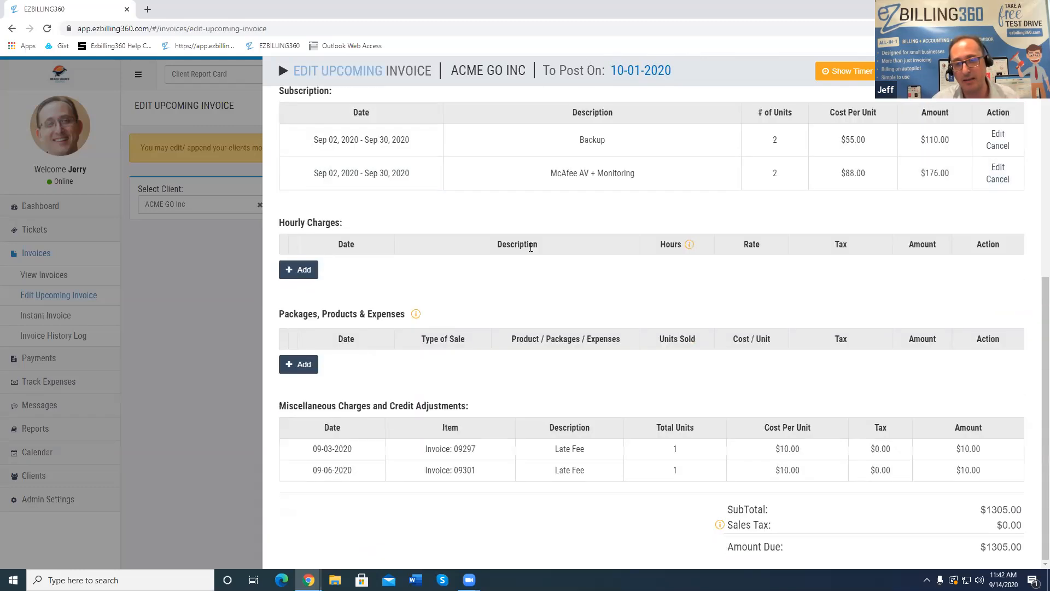
{"action": "scroll", "coordinate": [531, 247], "scroll_direction": "up", "scroll_amount": 7}
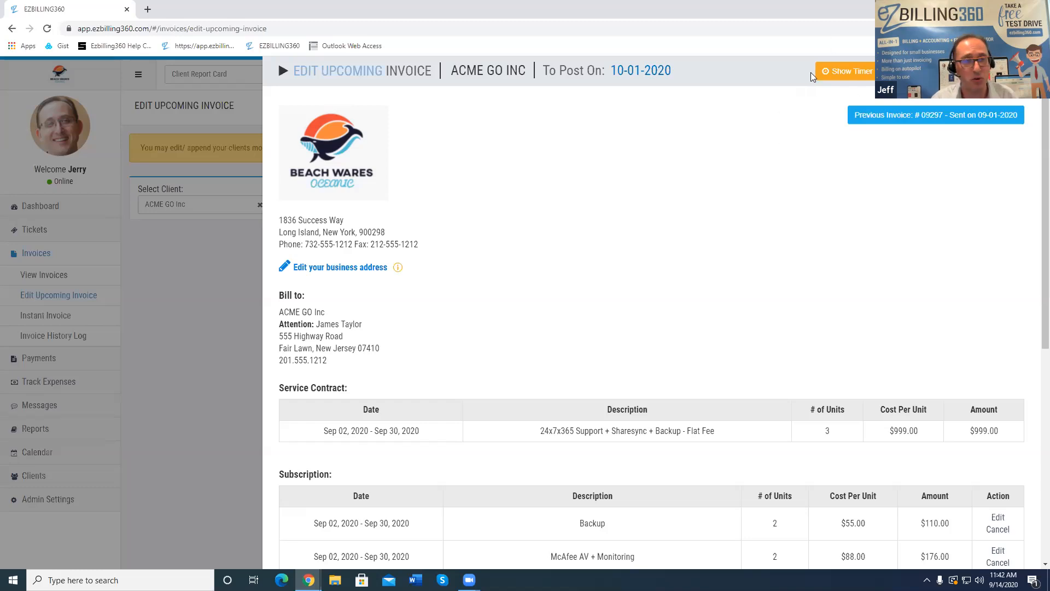
Run the work timer for 2 seconds and add the time as an hourly charge
{"action": "left_click", "coordinate": [832, 79]}
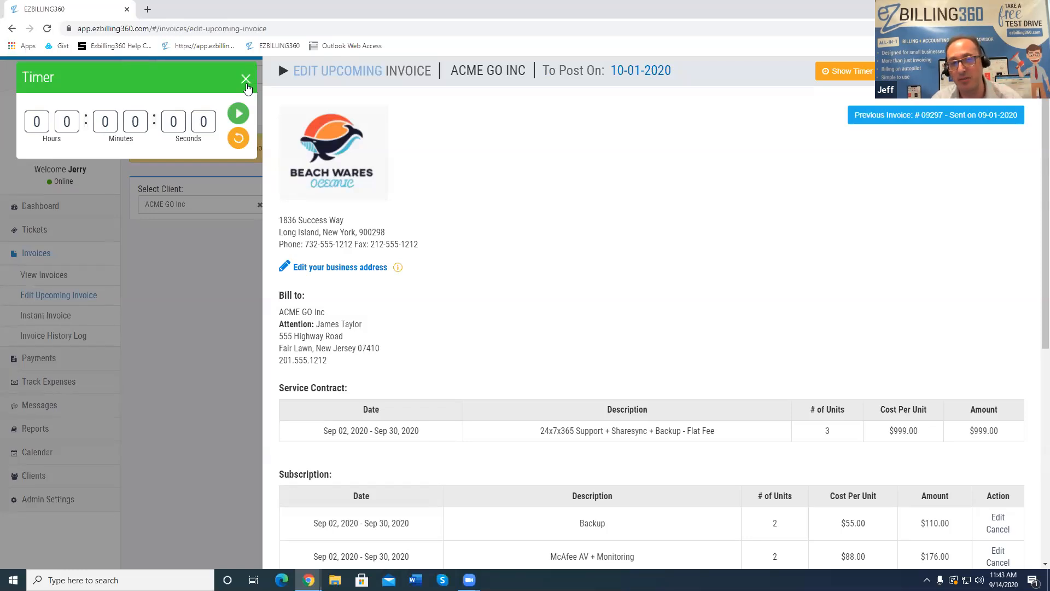
{"action": "left_click", "coordinate": [246, 79]}
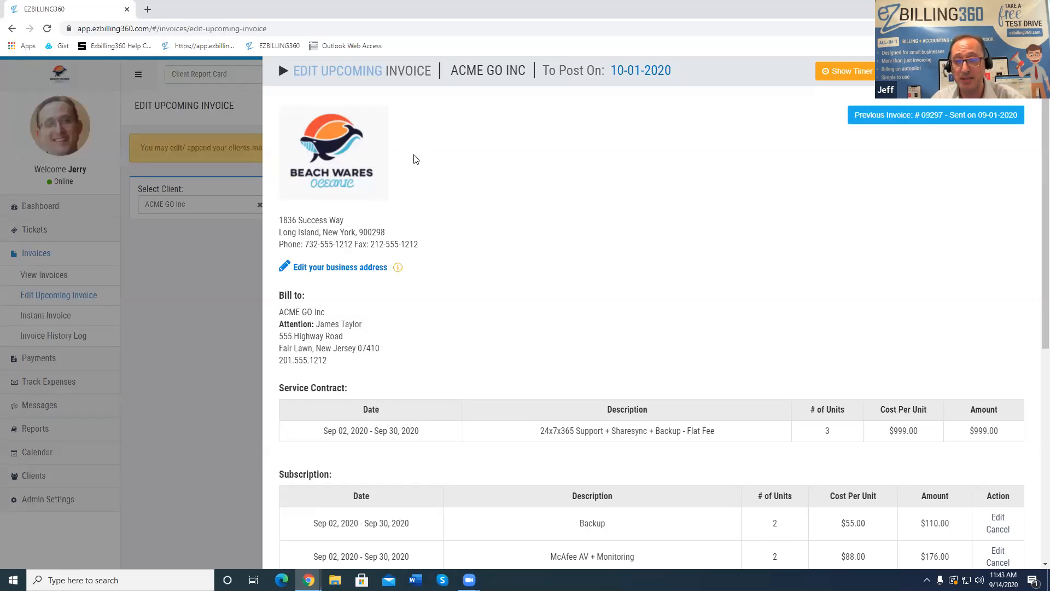
{"action": "left_click", "coordinate": [841, 73]}
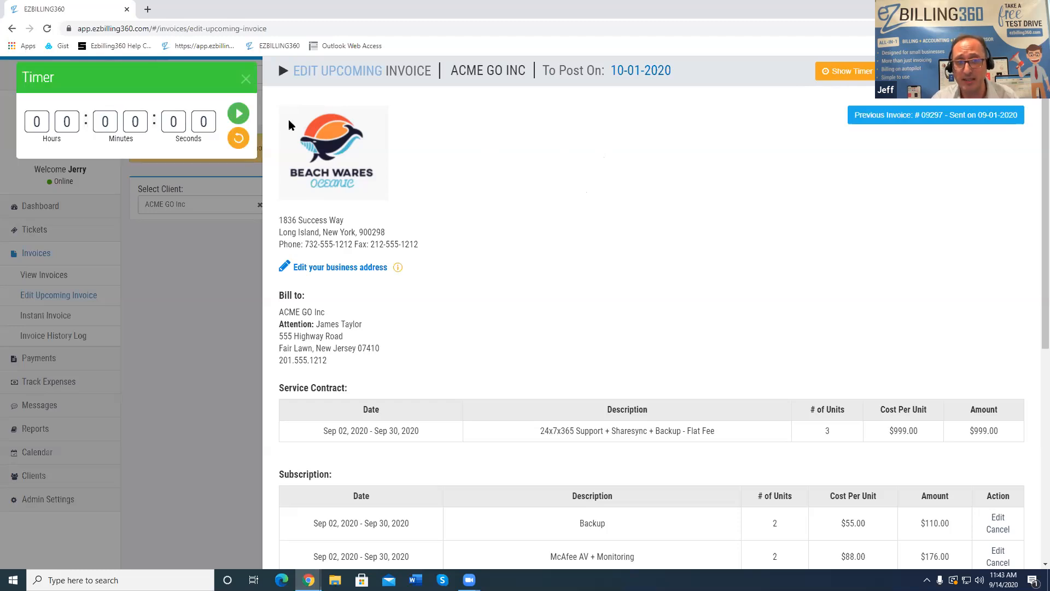
{"action": "left_click", "coordinate": [238, 113]}
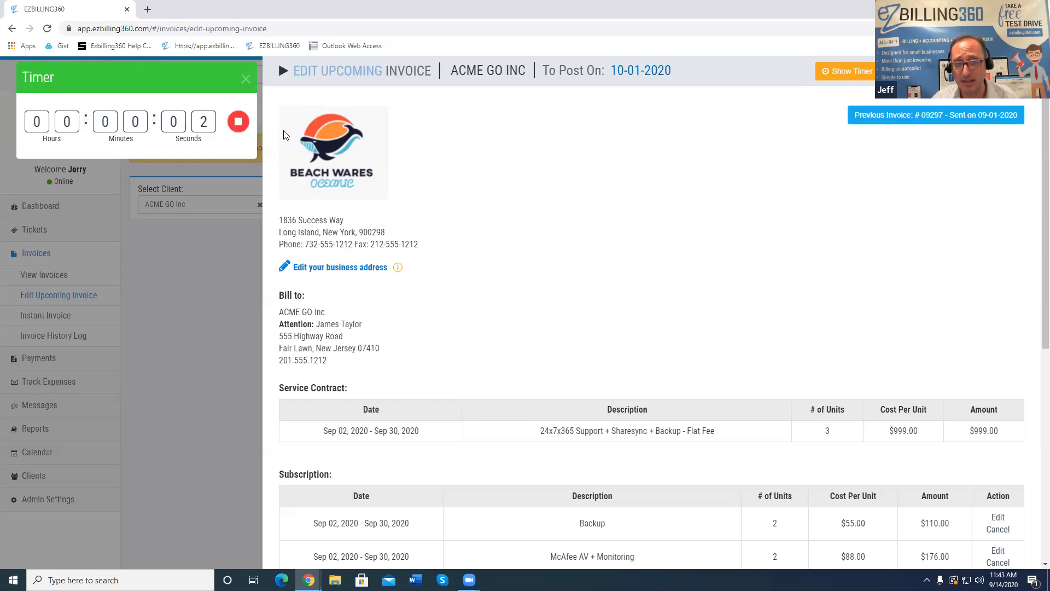
{"action": "left_click", "coordinate": [239, 122]}
{"action": "left_click", "coordinate": [210, 89]}
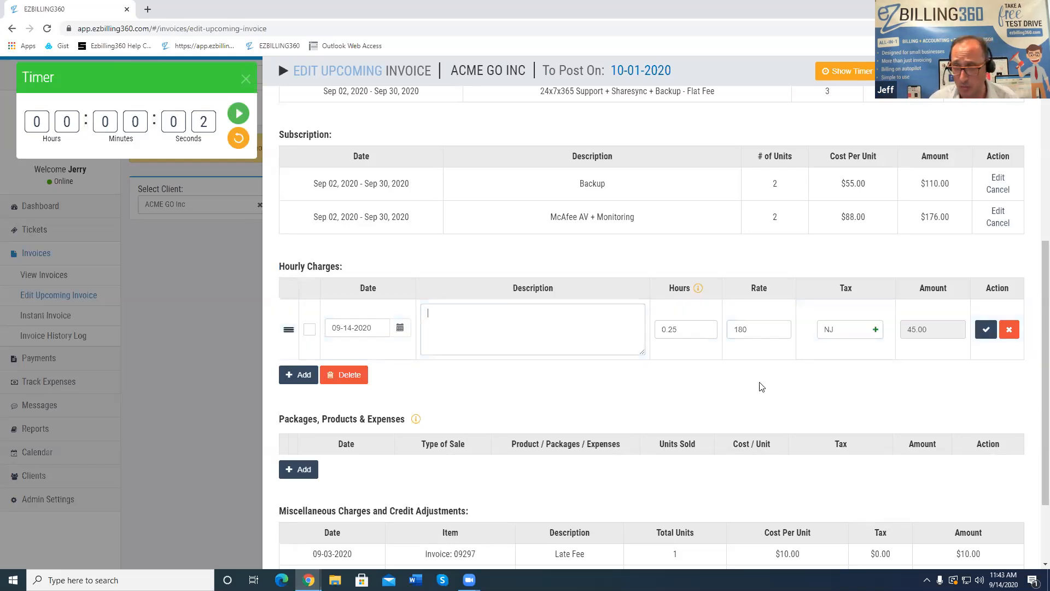
Delete the new hourly charge row and clear the selection on the Subscription heading
{"action": "left_click", "coordinate": [1009, 329]}
{"action": "left_click", "coordinate": [555, 358]}
{"action": "scroll", "coordinate": [694, 223], "scroll_direction": "up", "scroll_amount": 1}
{"action": "scroll", "coordinate": [693, 224], "scroll_direction": "up", "scroll_amount": 6}
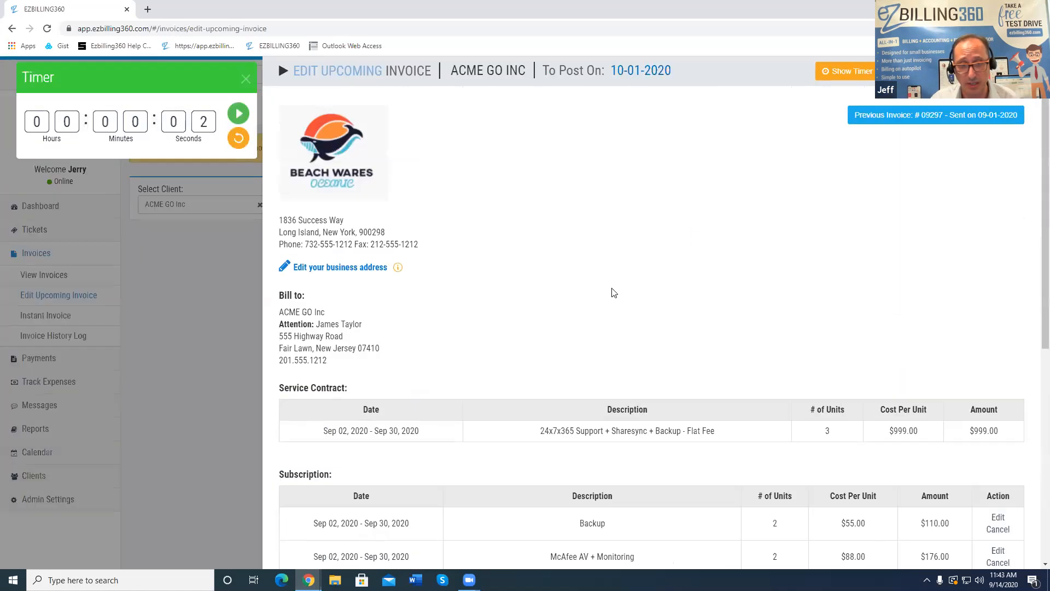
{"action": "scroll", "coordinate": [555, 348], "scroll_direction": "down", "scroll_amount": 4}
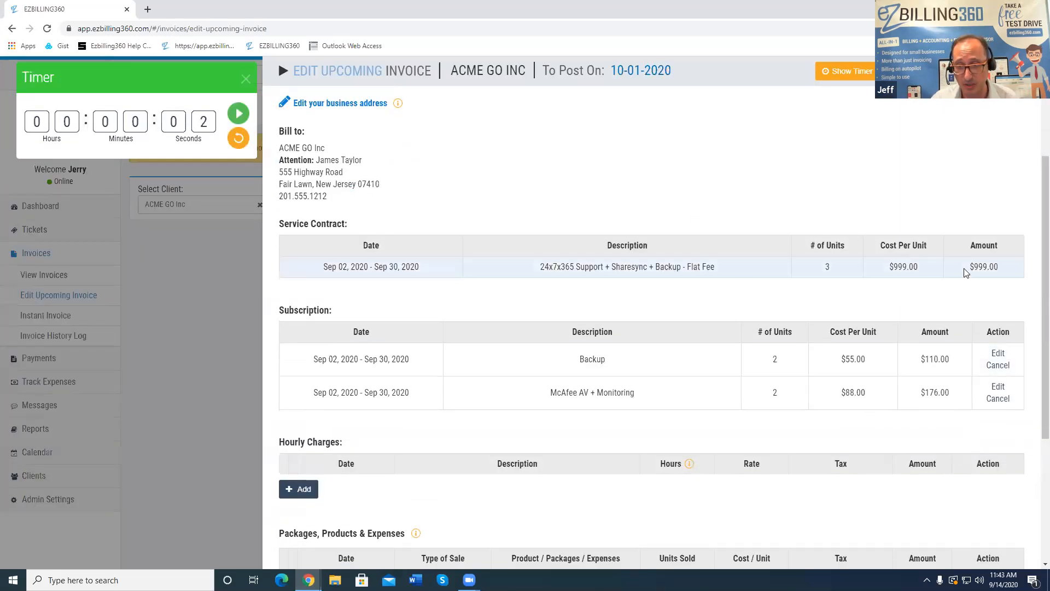
{"action": "left_click_drag", "start_coordinate": [329, 309], "coordinate": [280, 316]}
{"action": "left_click", "coordinate": [447, 309]}
Highlight the late fees' invoice number 09297, then close the timer popup
{"action": "scroll", "coordinate": [570, 370], "scroll_direction": "down", "scroll_amount": 1}
{"action": "scroll", "coordinate": [570, 372], "scroll_direction": "down", "scroll_amount": 2}
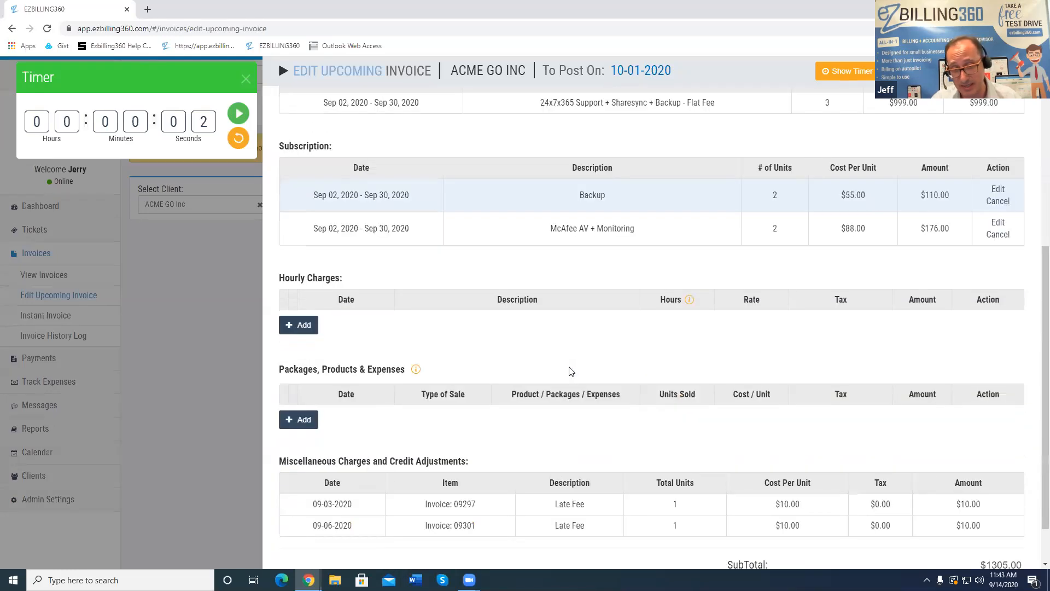
{"action": "scroll", "coordinate": [569, 371], "scroll_direction": "down", "scroll_amount": 1}
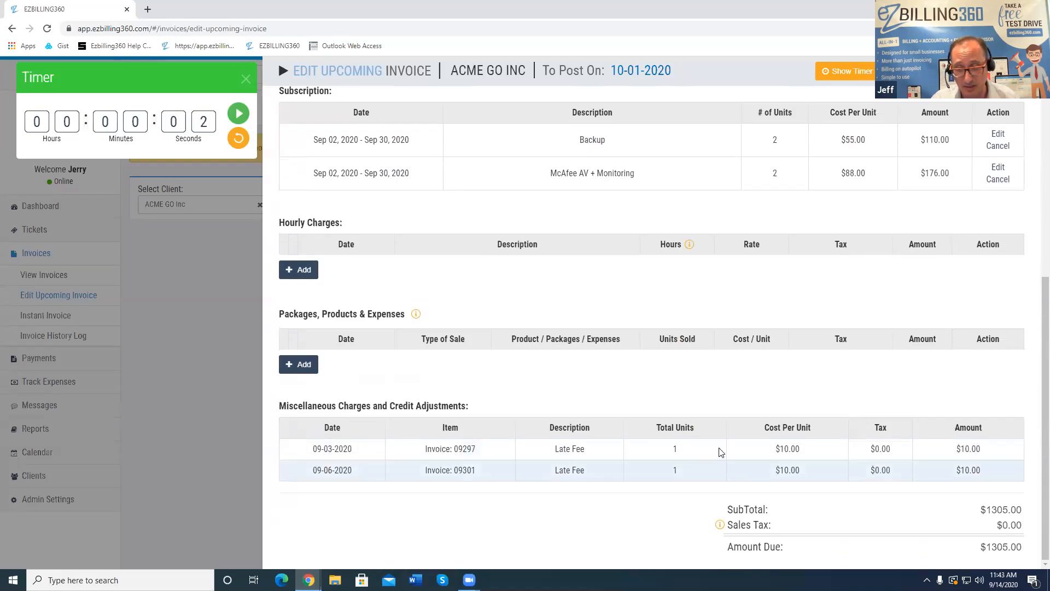
{"action": "left_click_drag", "start_coordinate": [481, 469], "coordinate": [442, 470]}
{"action": "double_click", "coordinate": [466, 448]}
{"action": "scroll", "coordinate": [270, 117], "scroll_direction": "up", "scroll_amount": 5}
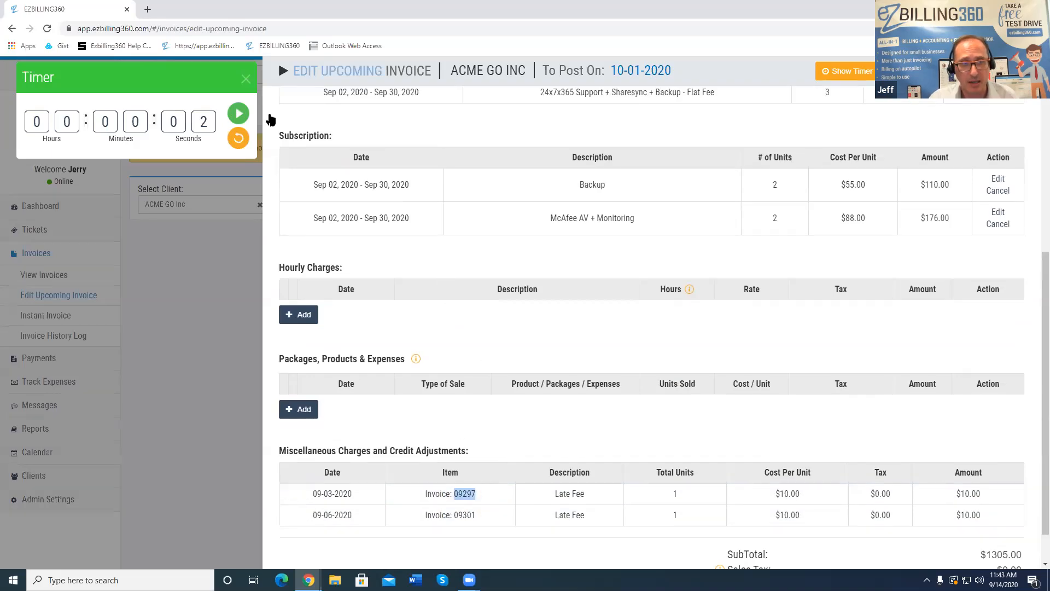
{"action": "left_click", "coordinate": [246, 80]}
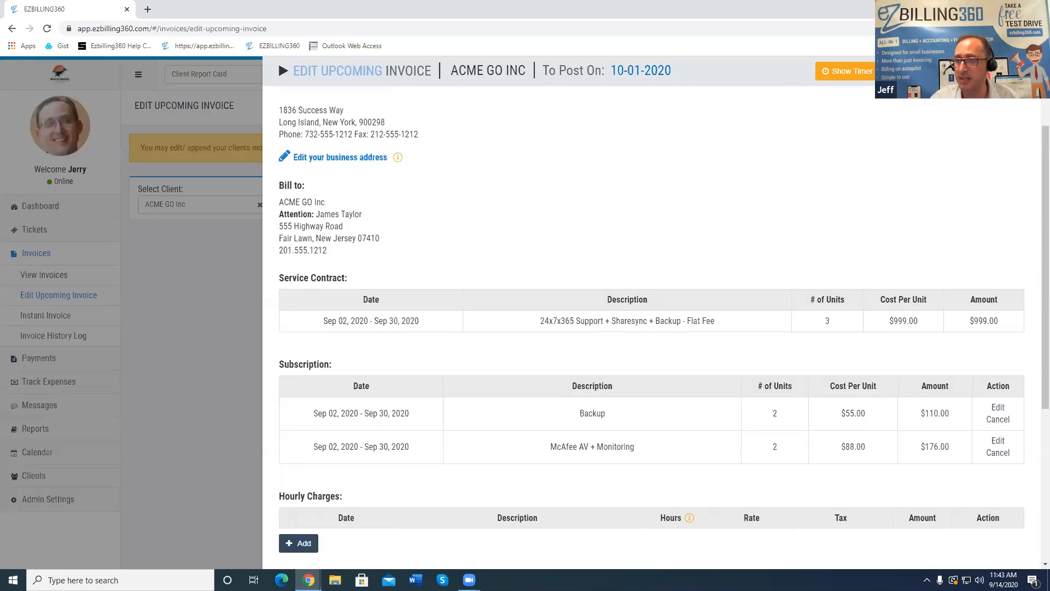
Dismiss the ACME GO INC invoice side panel to return to Edit Upcoming Invoice
{"action": "left_click", "coordinate": [278, 60]}
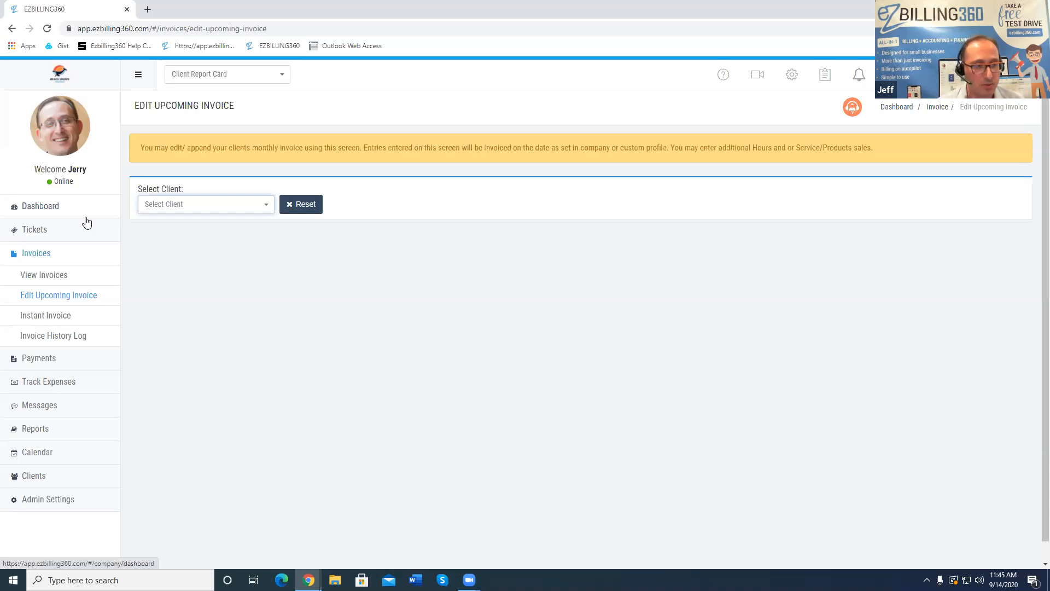
Open Instant Invoice with ACME GO Inc as the client and review the empty $0.00 invoice
{"action": "left_click", "coordinate": [32, 318]}
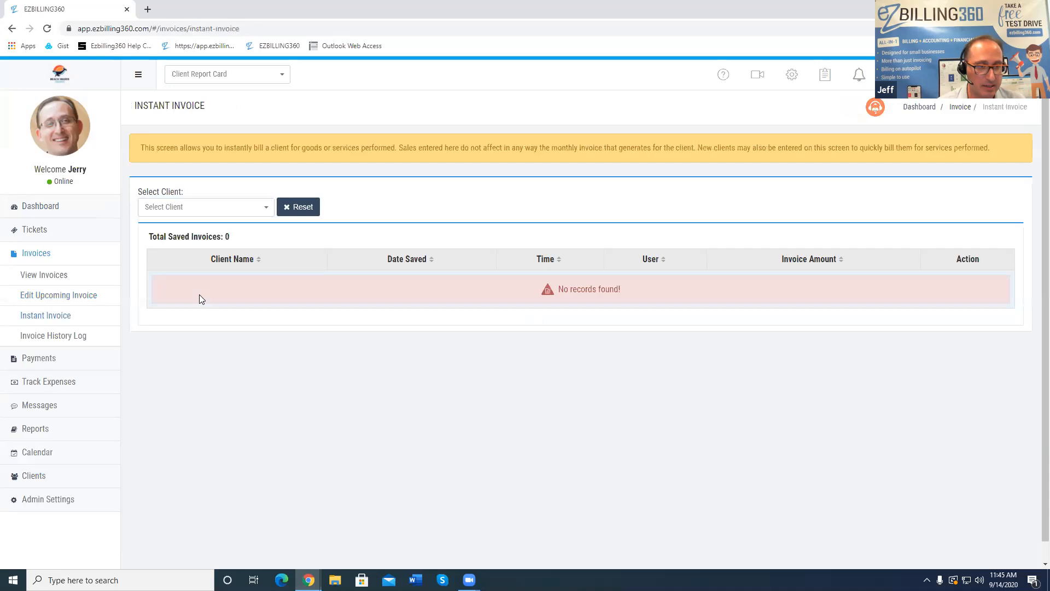
{"action": "left_click", "coordinate": [241, 207]}
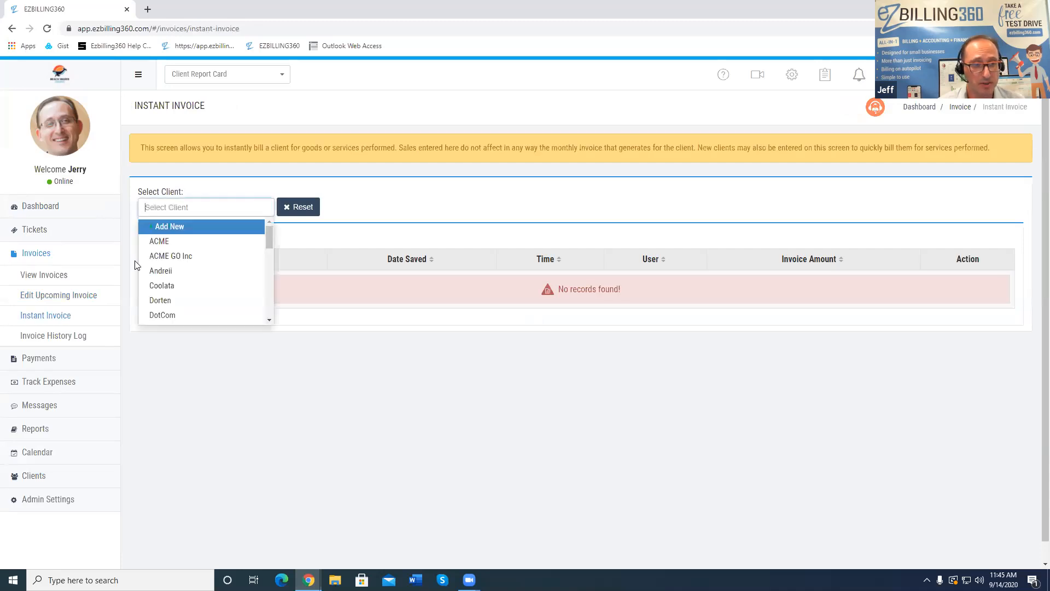
{"action": "left_click", "coordinate": [180, 257]}
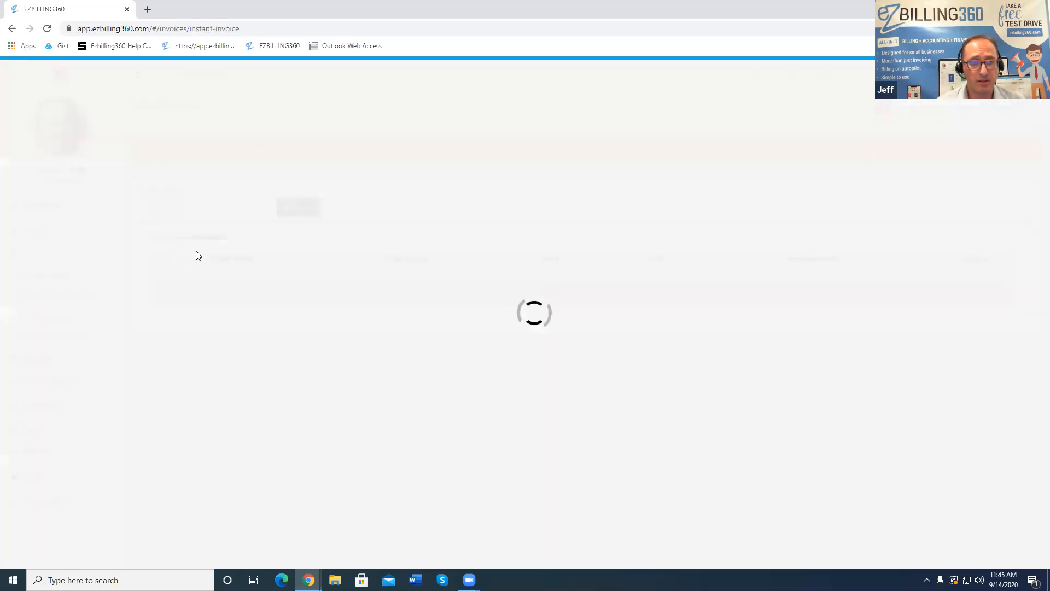
{"action": "scroll", "coordinate": [401, 359], "scroll_direction": "down", "scroll_amount": 1}
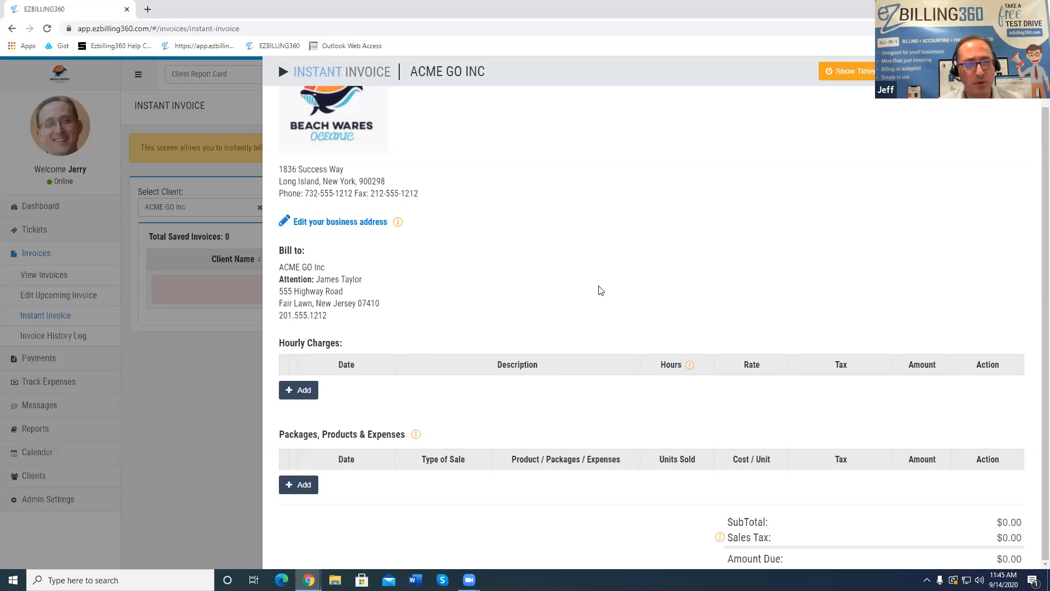
{"action": "scroll", "coordinate": [585, 229], "scroll_direction": "up", "scroll_amount": 1}
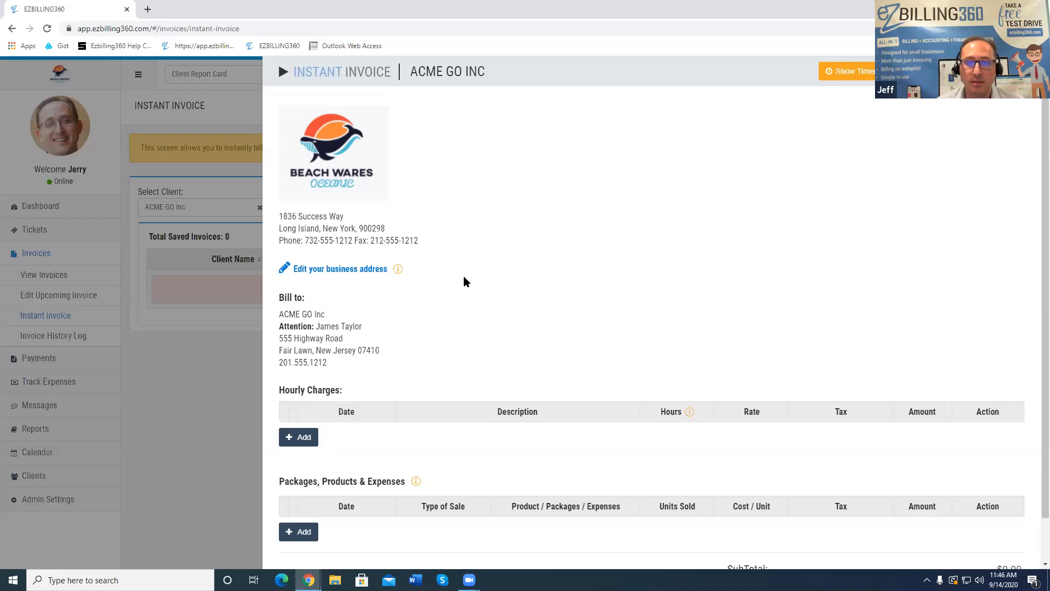
Close the invoice preview and open the Invoicing > New Invoice email template in Admin Settings
{"action": "left_click", "coordinate": [1005, 71]}
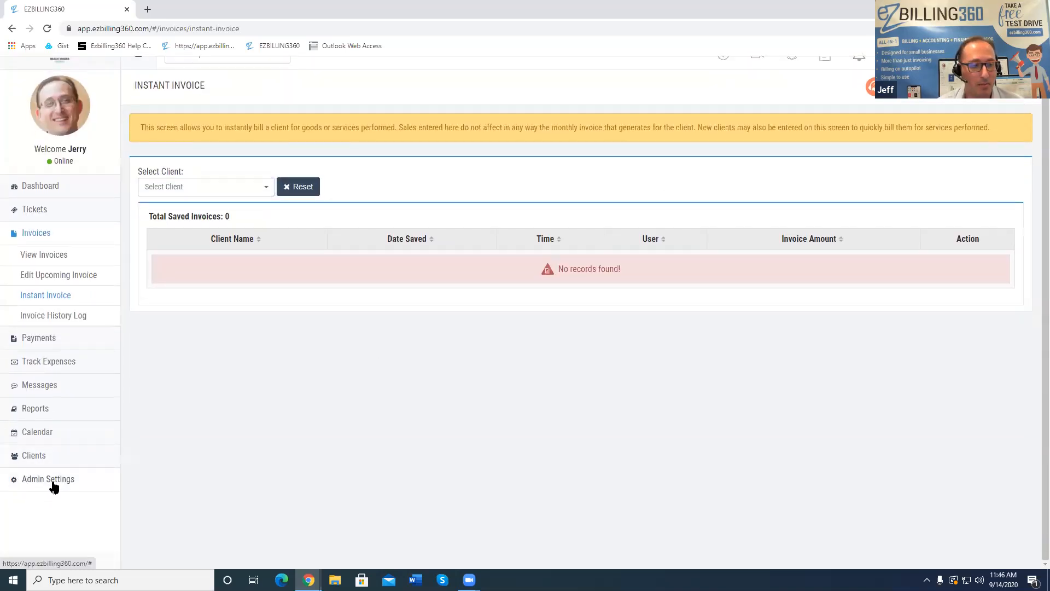
{"action": "left_click", "coordinate": [50, 498]}
{"action": "scroll", "coordinate": [90, 440], "scroll_direction": "down", "scroll_amount": 1}
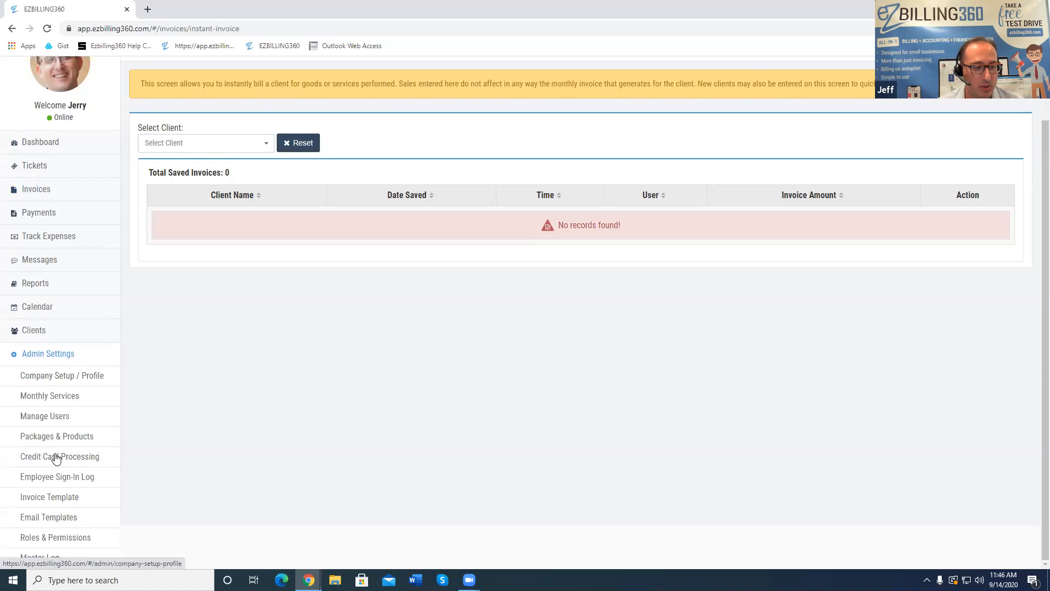
{"action": "left_click", "coordinate": [48, 522]}
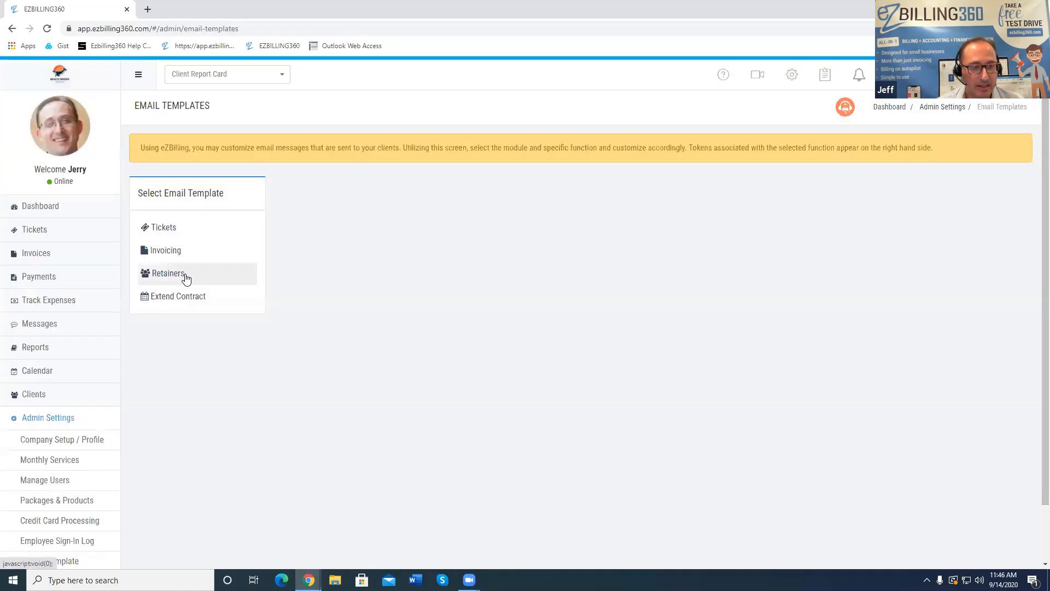
{"action": "left_click", "coordinate": [171, 251]}
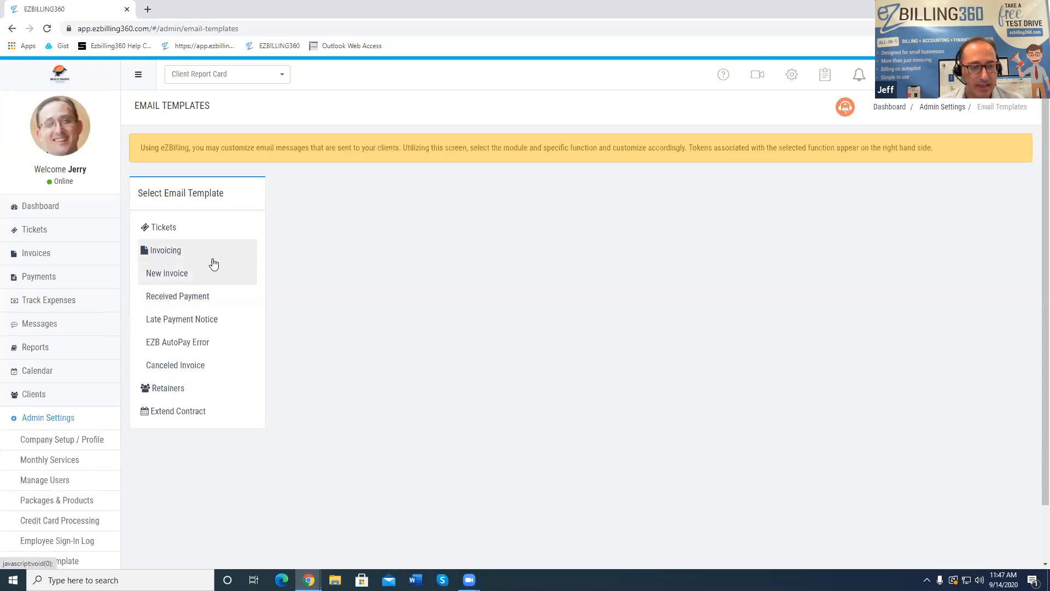
{"action": "left_click", "coordinate": [173, 274]}
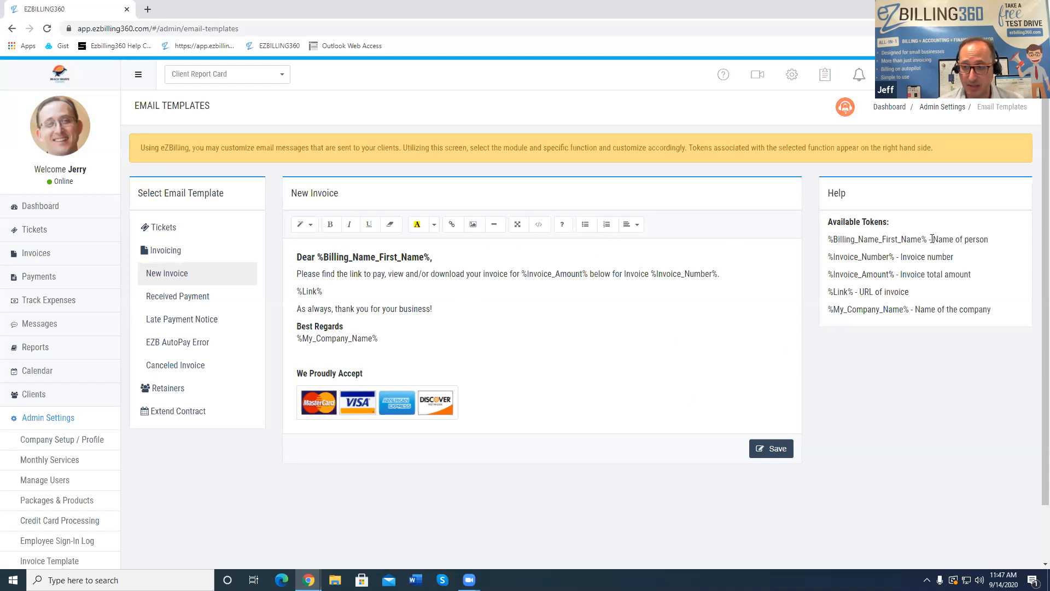
Highlight the %Invoice_Number% and %Link% tokens in the help list and email text
{"action": "left_click_drag", "start_coordinate": [895, 257], "coordinate": [826, 257]}
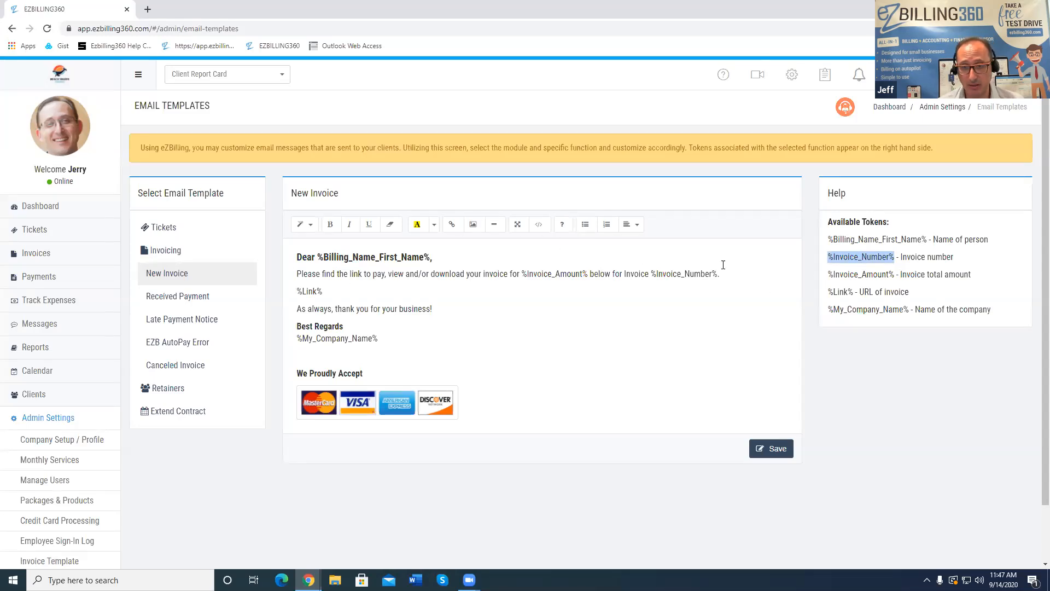
{"action": "left_click_drag", "start_coordinate": [720, 273], "coordinate": [653, 273]}
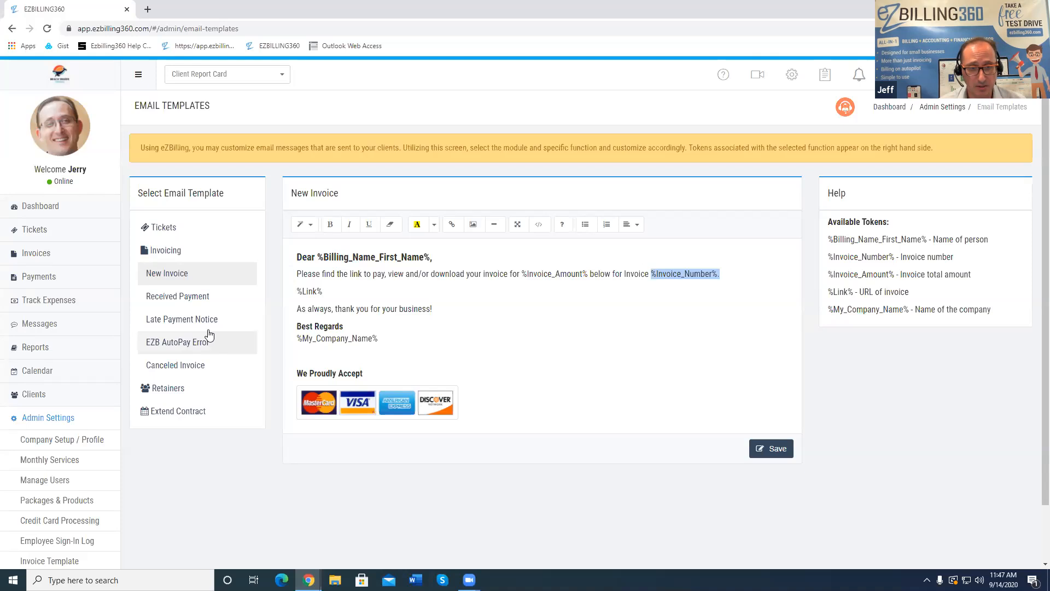
{"action": "left_click_drag", "start_coordinate": [323, 292], "coordinate": [294, 291]}
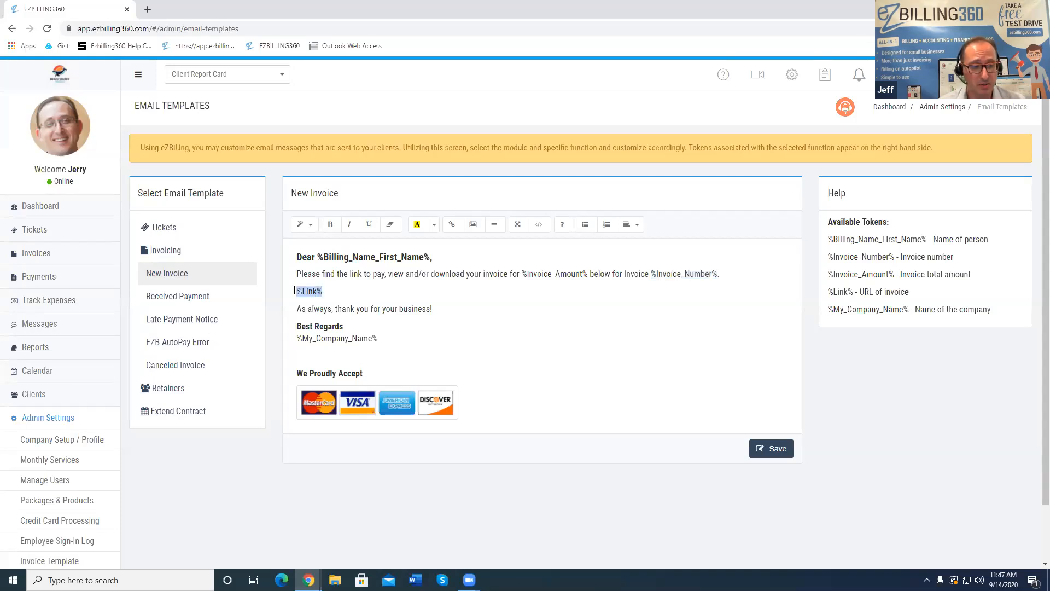
{"action": "scroll", "coordinate": [174, 382], "scroll_direction": "down", "scroll_amount": 1}
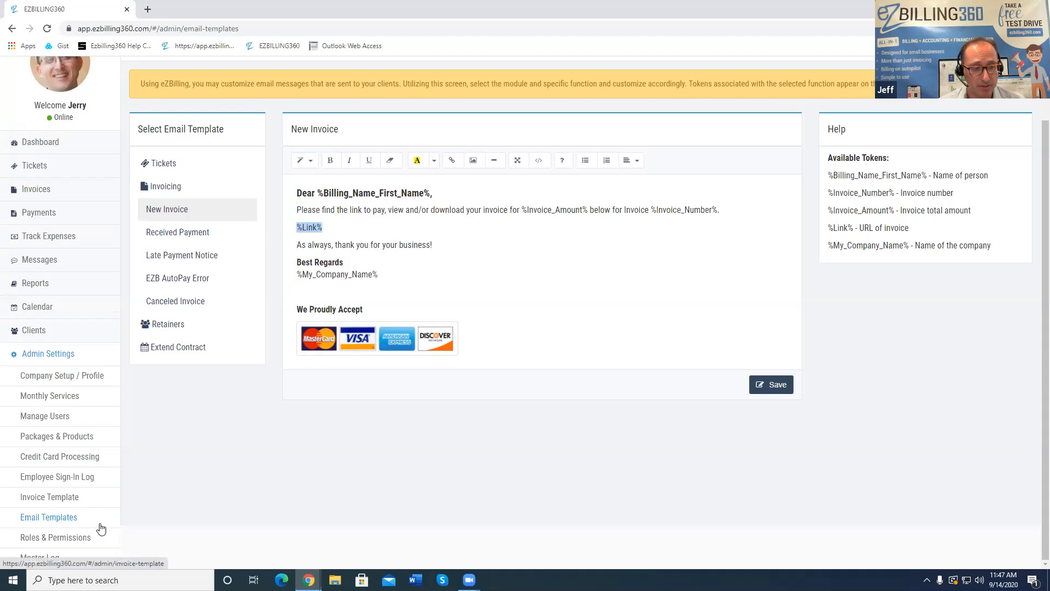
Browse the eight Invoice Template designs, noting Template 4 is selected
{"action": "left_click", "coordinate": [76, 502]}
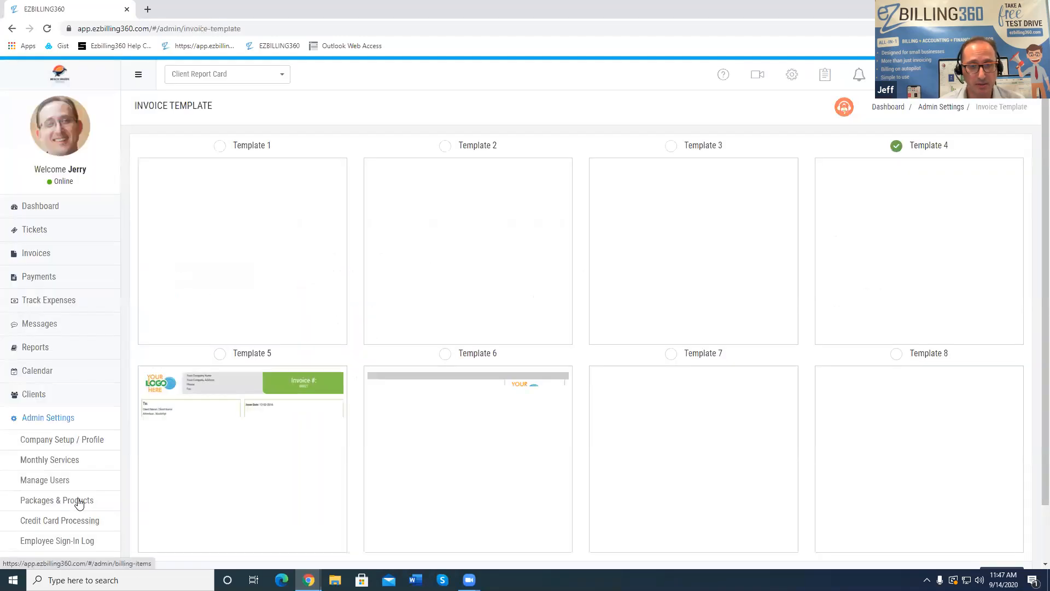
{"action": "scroll", "coordinate": [406, 347], "scroll_direction": "down", "scroll_amount": 2}
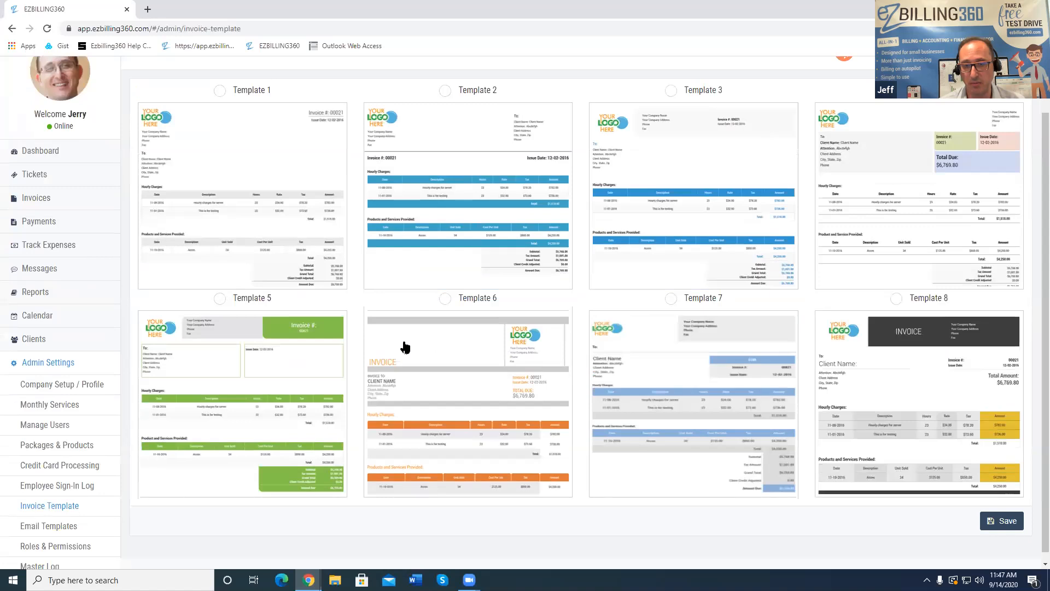
{"action": "scroll", "coordinate": [769, 180], "scroll_direction": "up", "scroll_amount": 1}
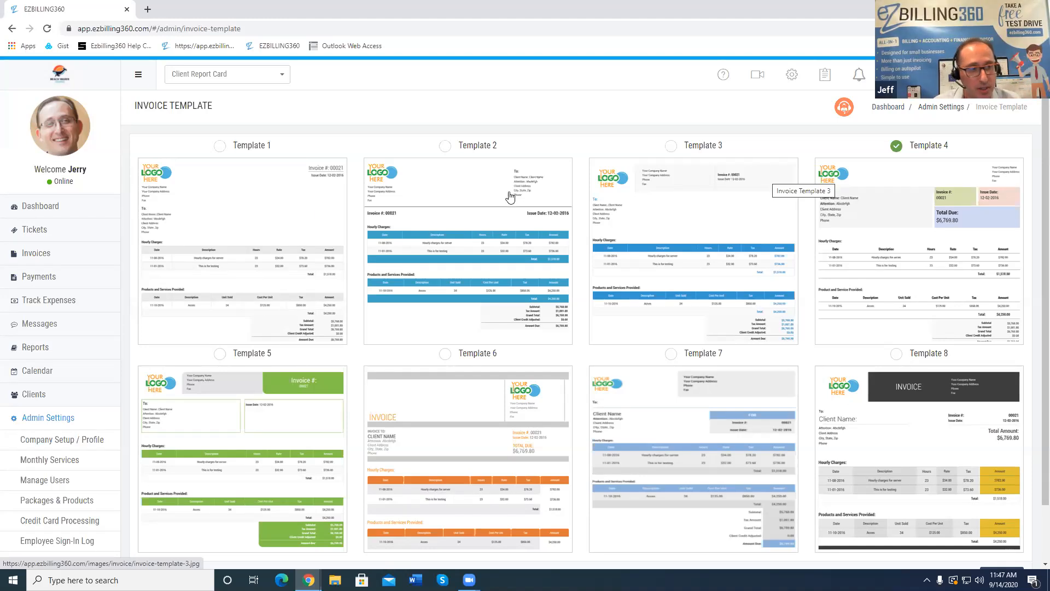
{"action": "left_click", "coordinate": [54, 253]}
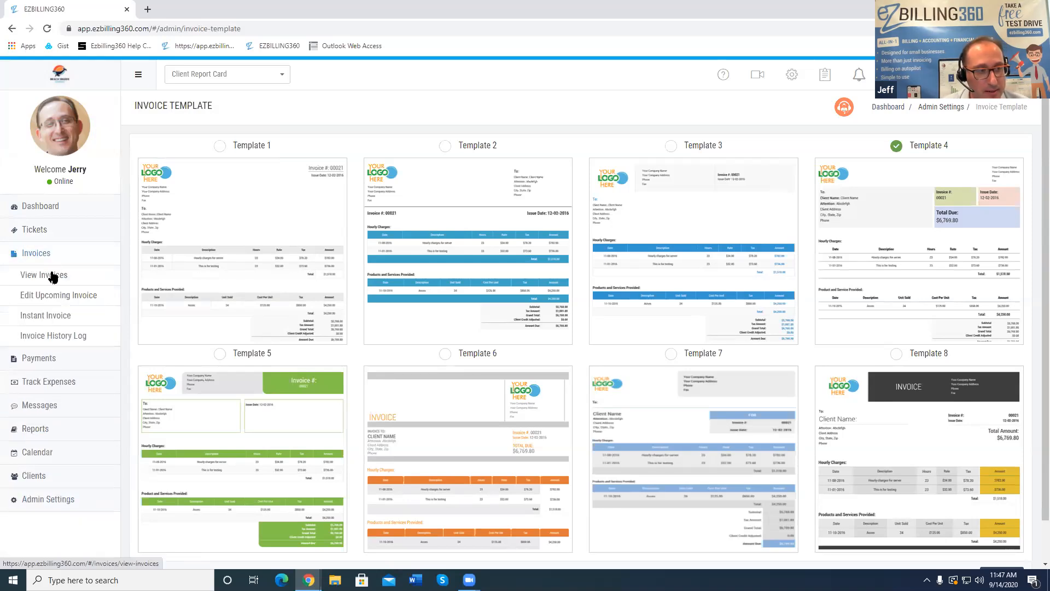
Open View Invoices, start cancelling invoice 09302, then back out without cancelling
{"action": "left_click", "coordinate": [52, 274]}
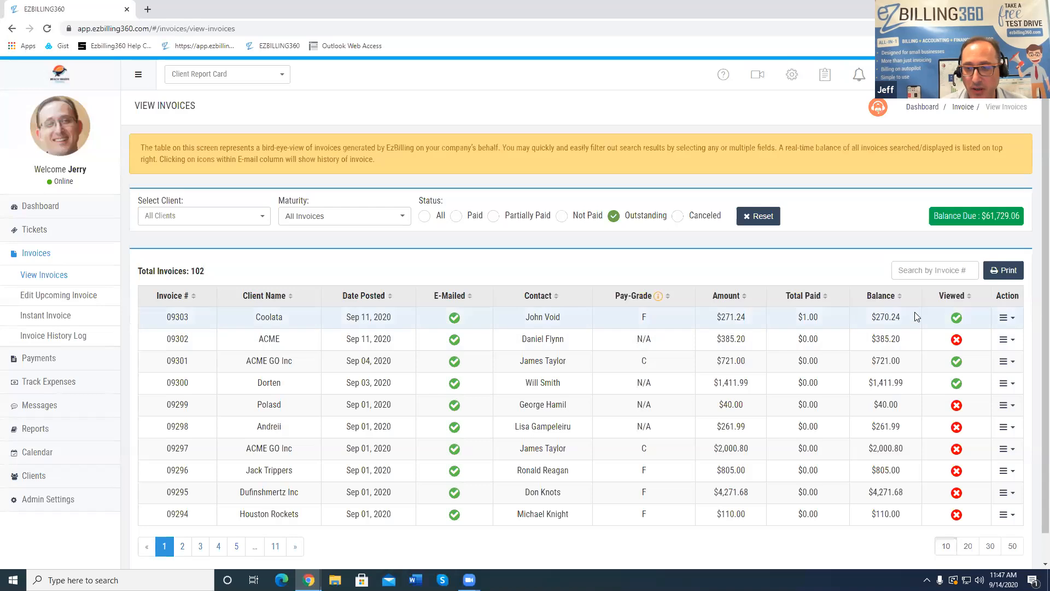
{"action": "left_click", "coordinate": [1007, 340]}
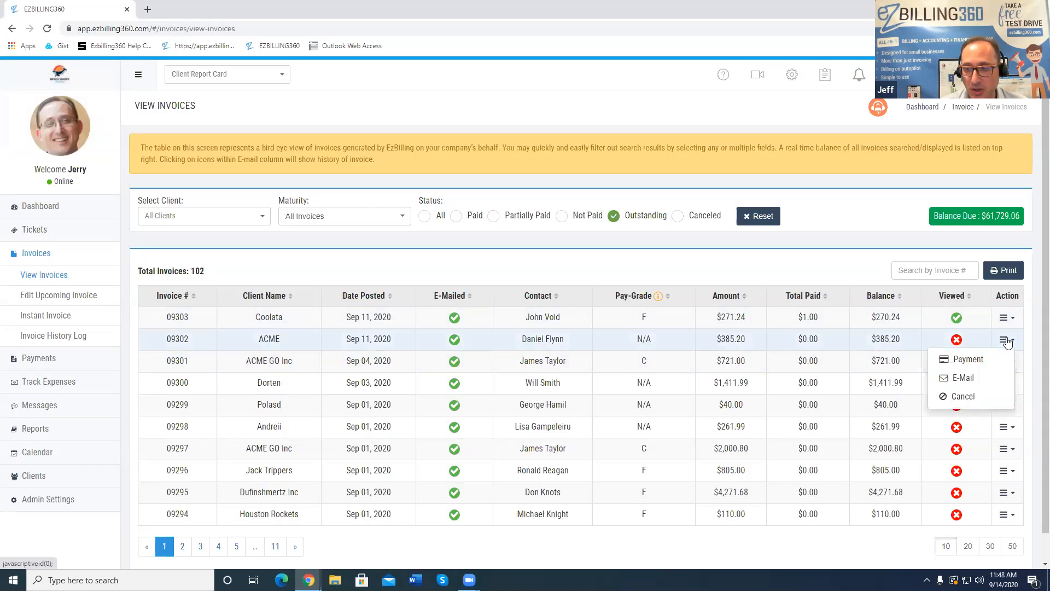
{"action": "left_click", "coordinate": [964, 397]}
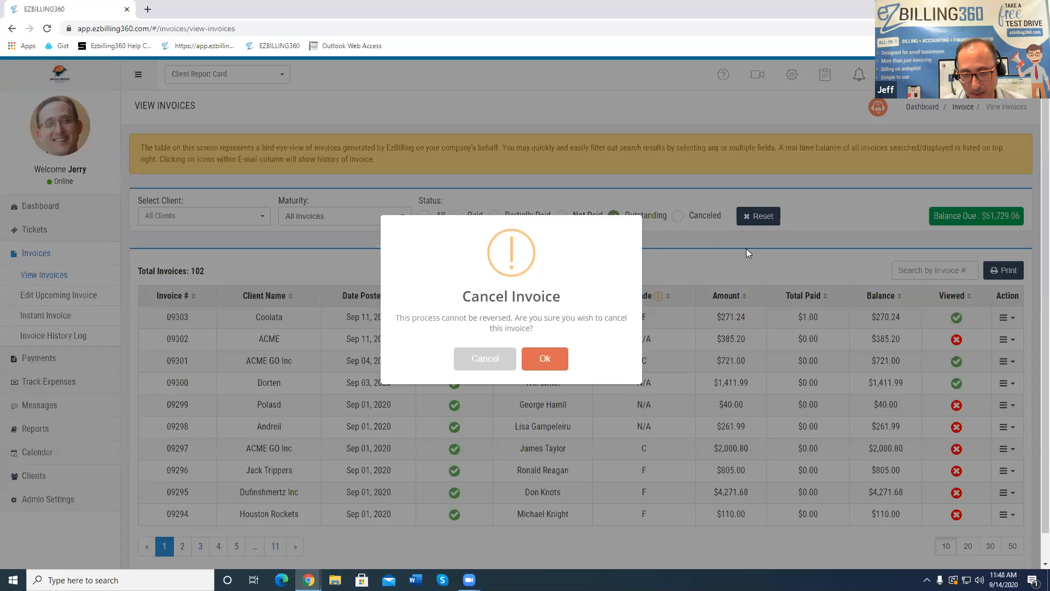
{"action": "left_click", "coordinate": [488, 358]}
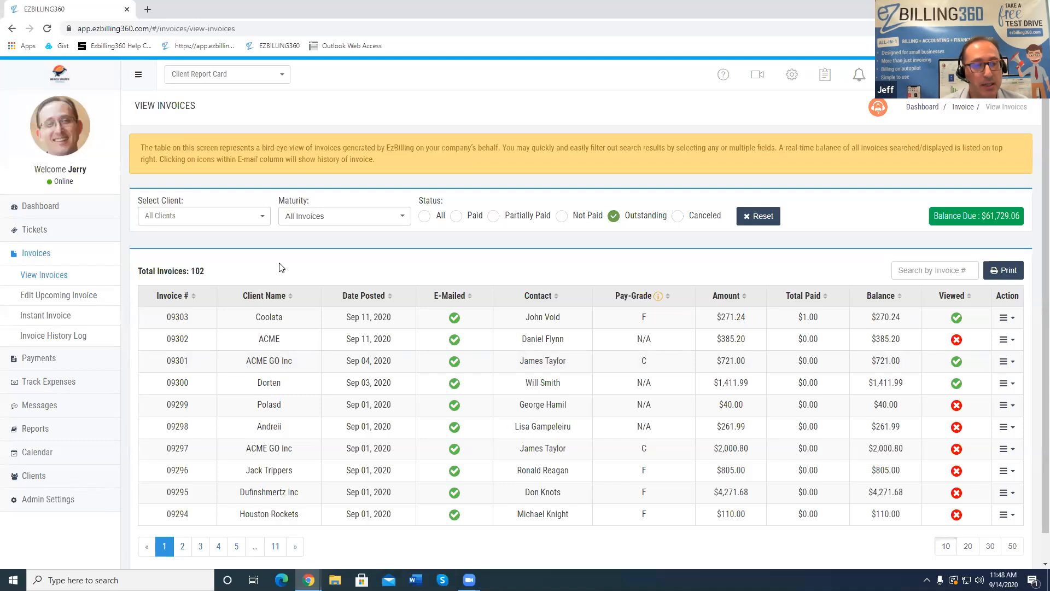
Expand the Clients section in the sidebar to reveal Manage Clients and Custom Profiles
{"action": "scroll", "coordinate": [209, 256], "scroll_direction": "down", "scroll_amount": 1}
{"action": "scroll", "coordinate": [209, 256], "scroll_direction": "up", "scroll_amount": 1}
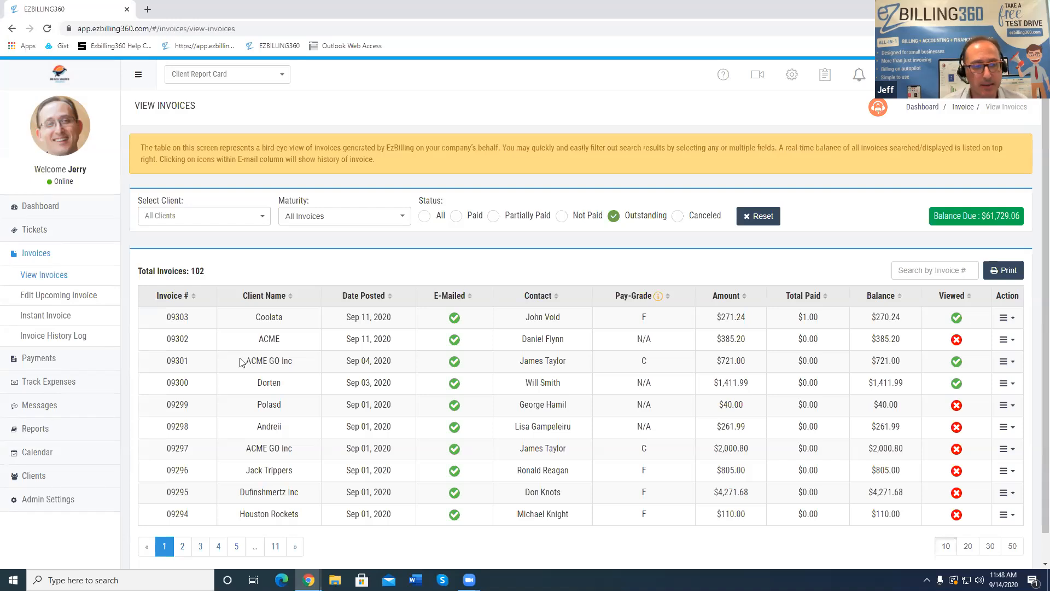
{"action": "left_click", "coordinate": [27, 475]}
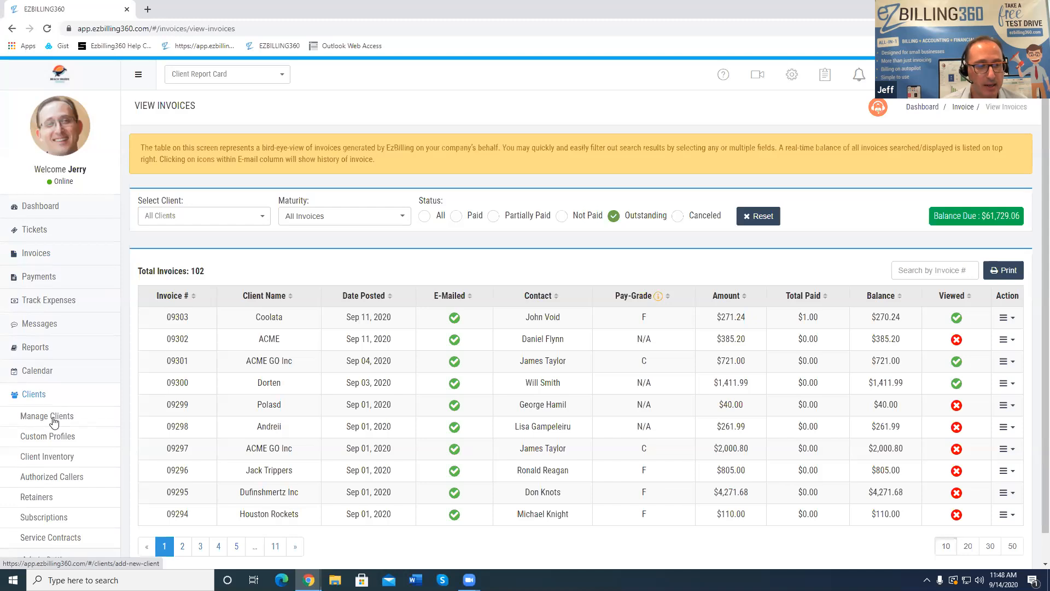
Open Manage Clients and choose Credit Adjustment from ACME GO Inc's Action menu
{"action": "left_click", "coordinate": [53, 419]}
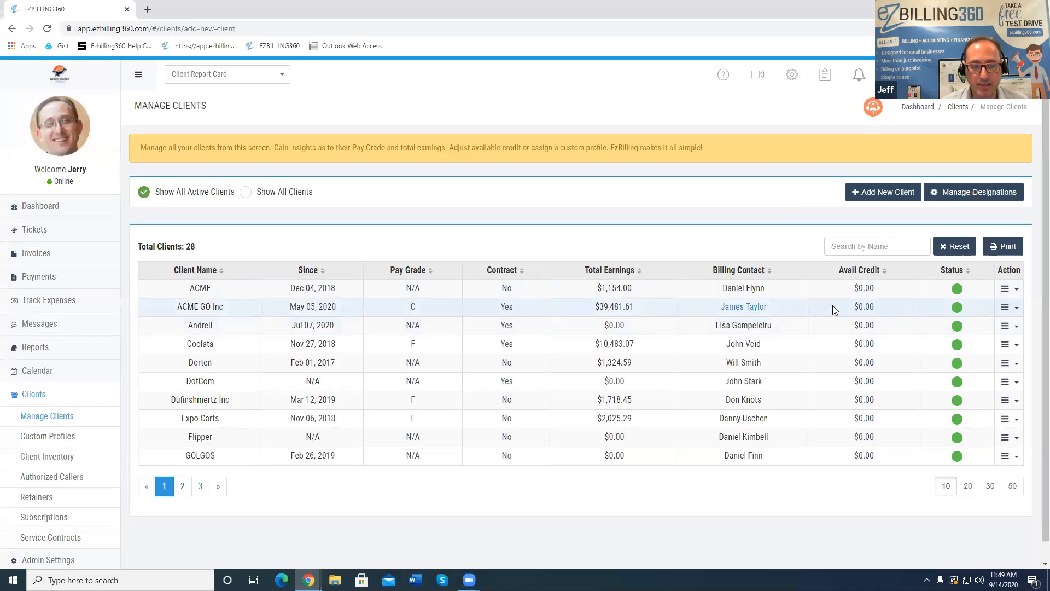
{"action": "left_click", "coordinate": [1013, 308]}
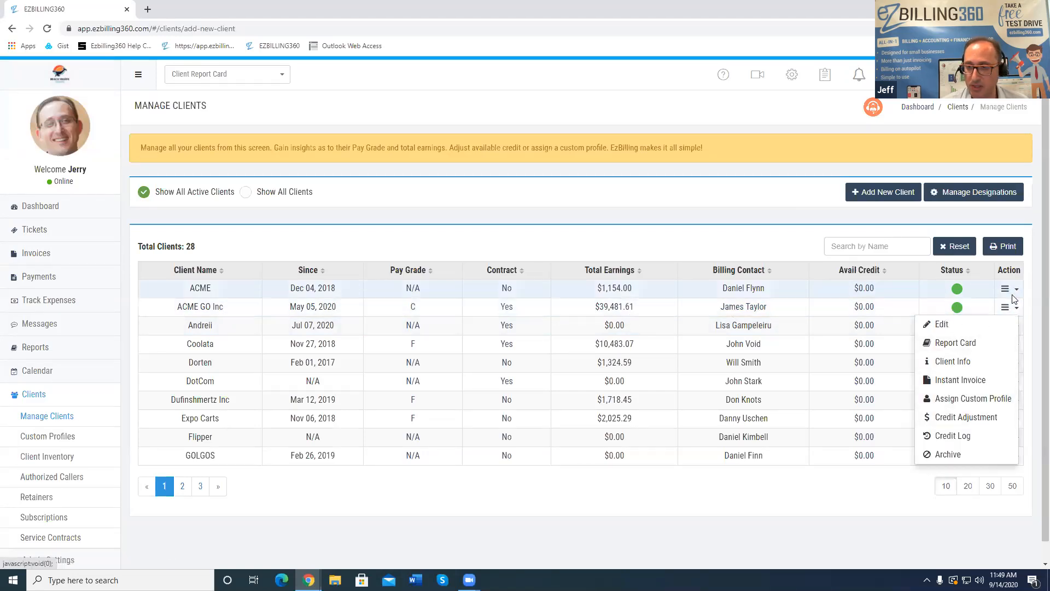
{"action": "left_click", "coordinate": [974, 419]}
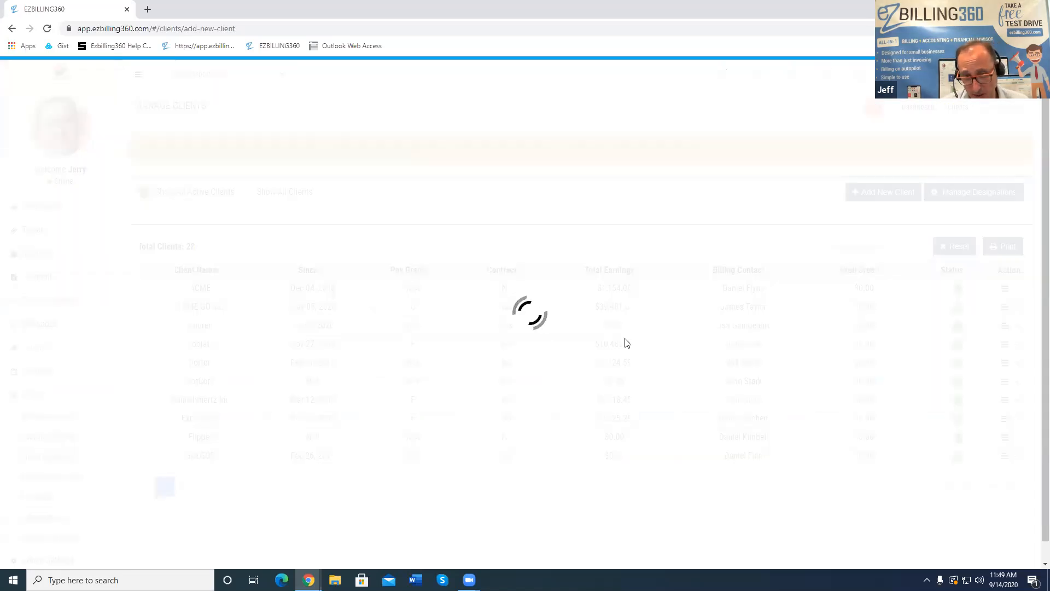
Add a $100 credit to ACME GO Inc with comment 'Made mistake on prior invoice' and confirm
{"action": "left_click", "coordinate": [369, 316]}
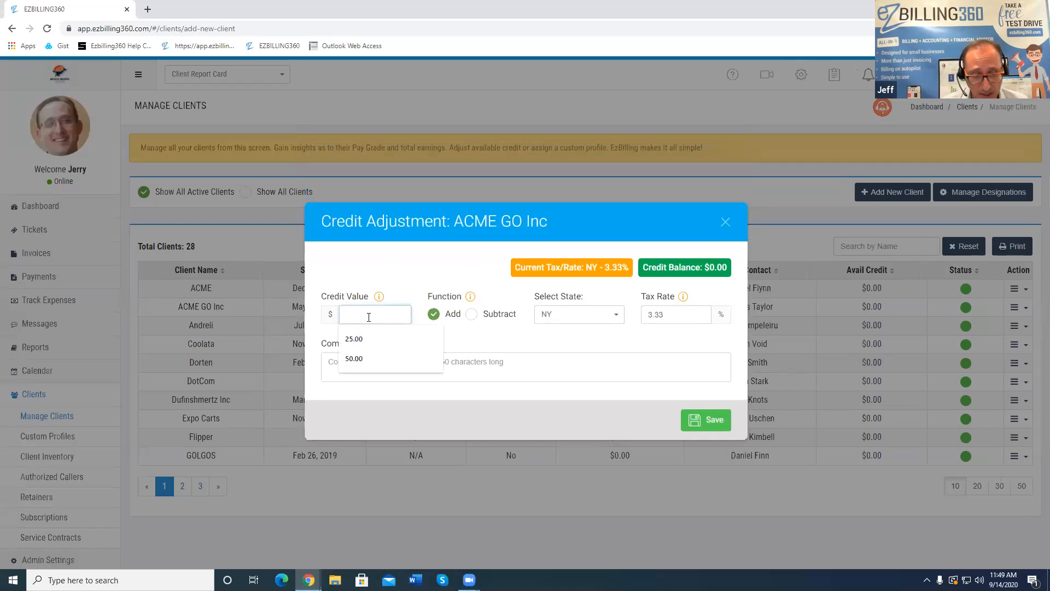
{"action": "type", "text": "100"}
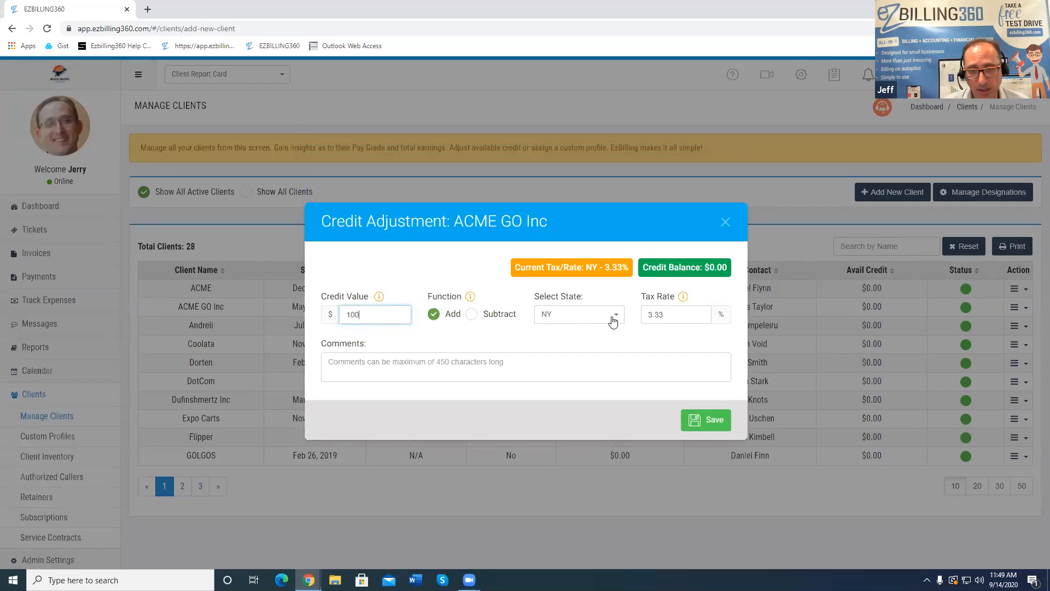
{"action": "left_click_drag", "start_coordinate": [627, 269], "coordinate": [606, 265]}
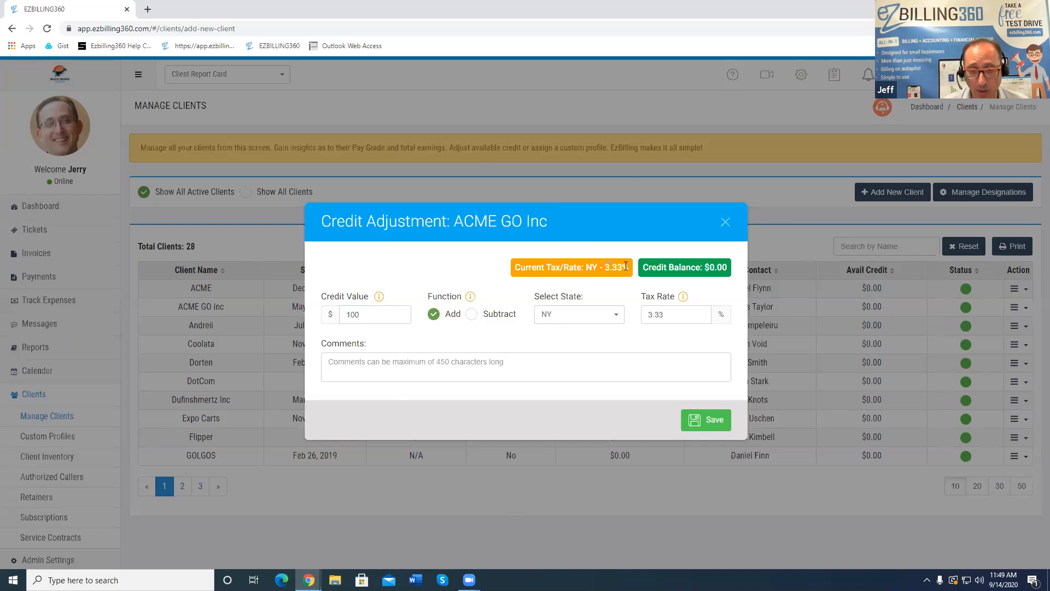
{"action": "left_click", "coordinate": [432, 317]}
{"action": "left_click", "coordinate": [396, 367]}
{"action": "type", "text": "Made mistake on prior invoice"}
{"action": "left_click", "coordinate": [709, 415]}
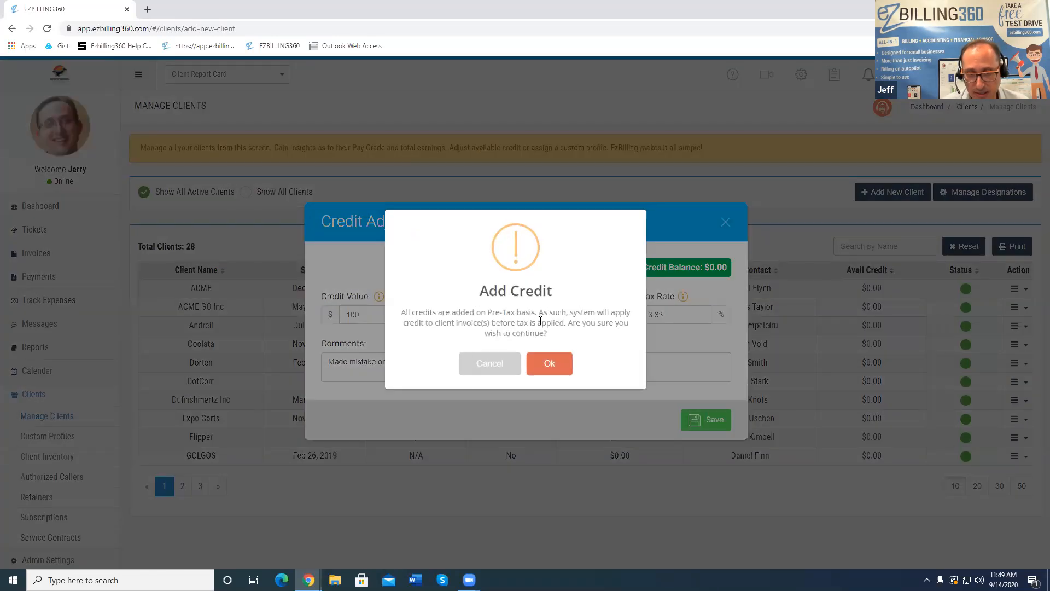
{"action": "left_click", "coordinate": [550, 365]}
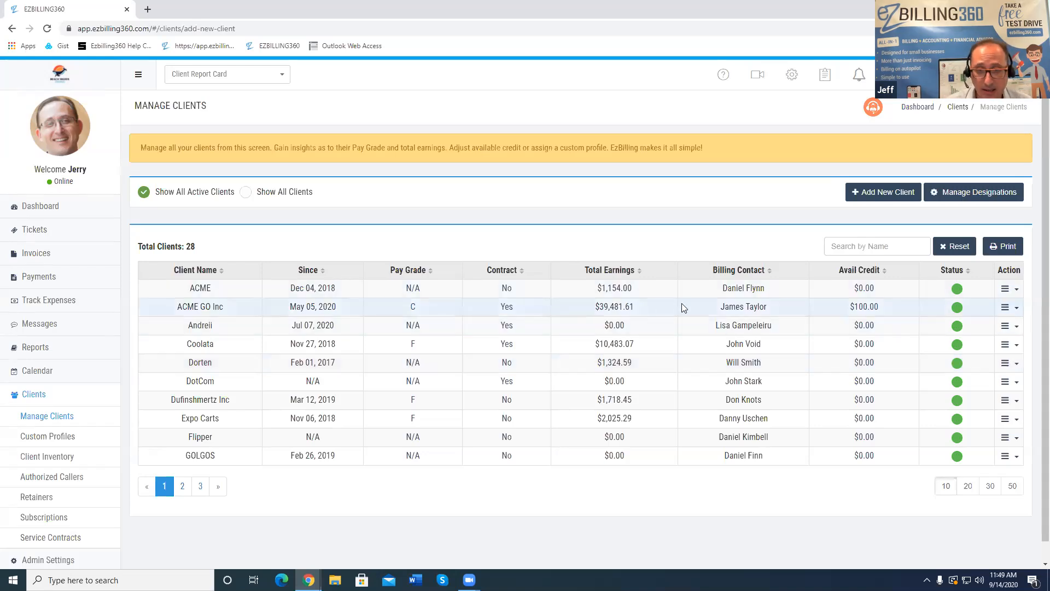
{"action": "left_click", "coordinate": [870, 308]}
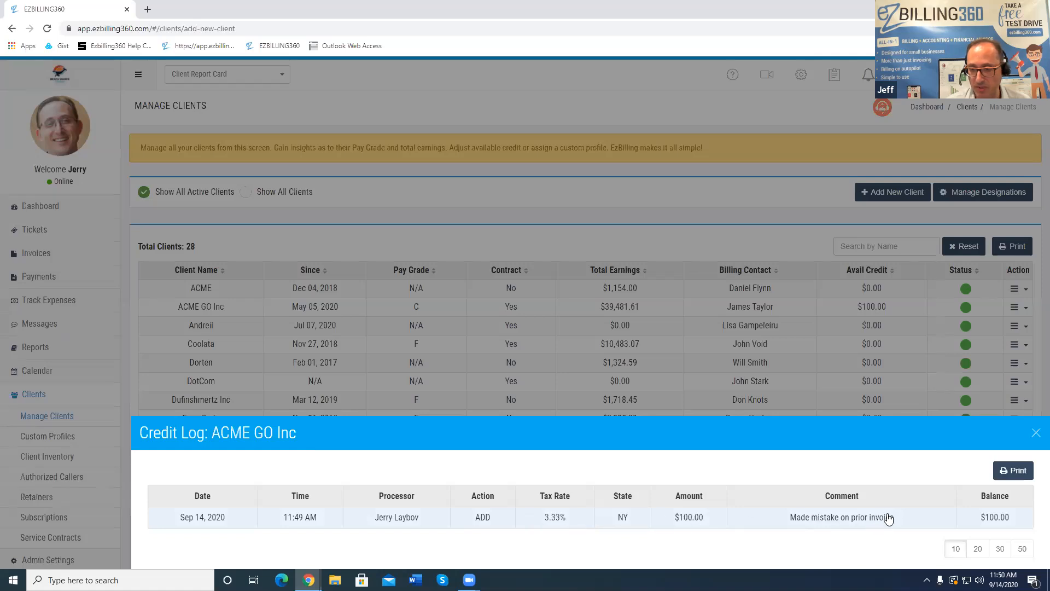
{"action": "left_click", "coordinate": [1036, 434]}
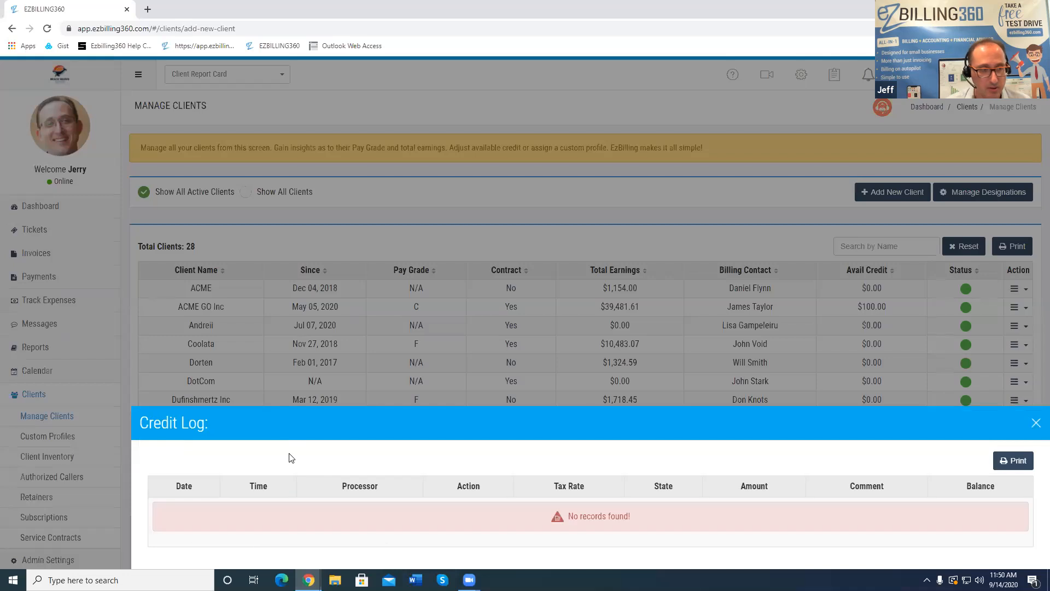
{"action": "scroll", "coordinate": [52, 465], "scroll_direction": "down", "scroll_amount": 1}
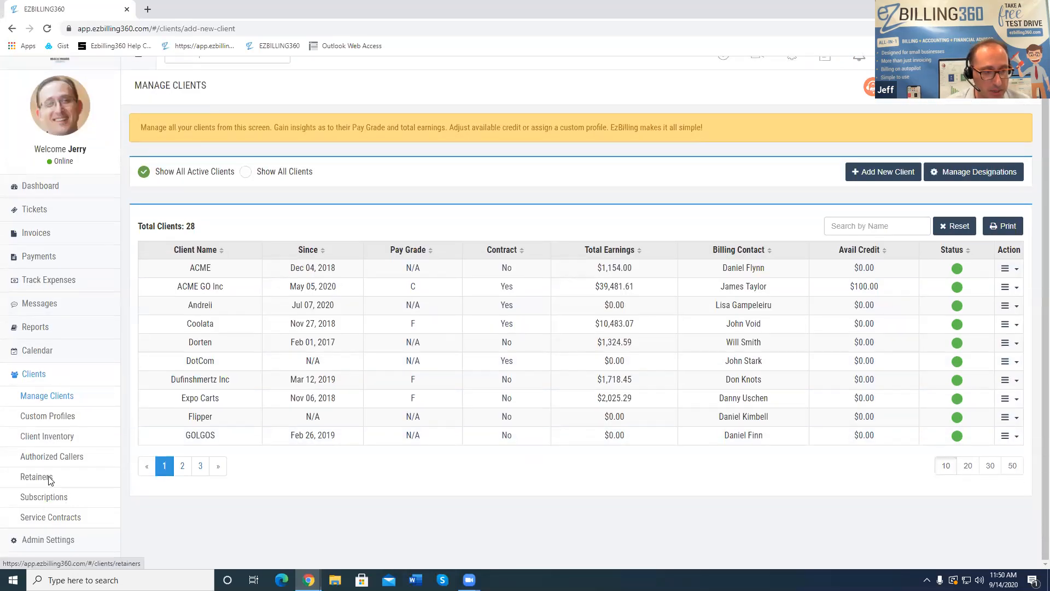
Go to Client Retainers and choose Add from Coolata's Action menu
{"action": "left_click", "coordinate": [49, 477]}
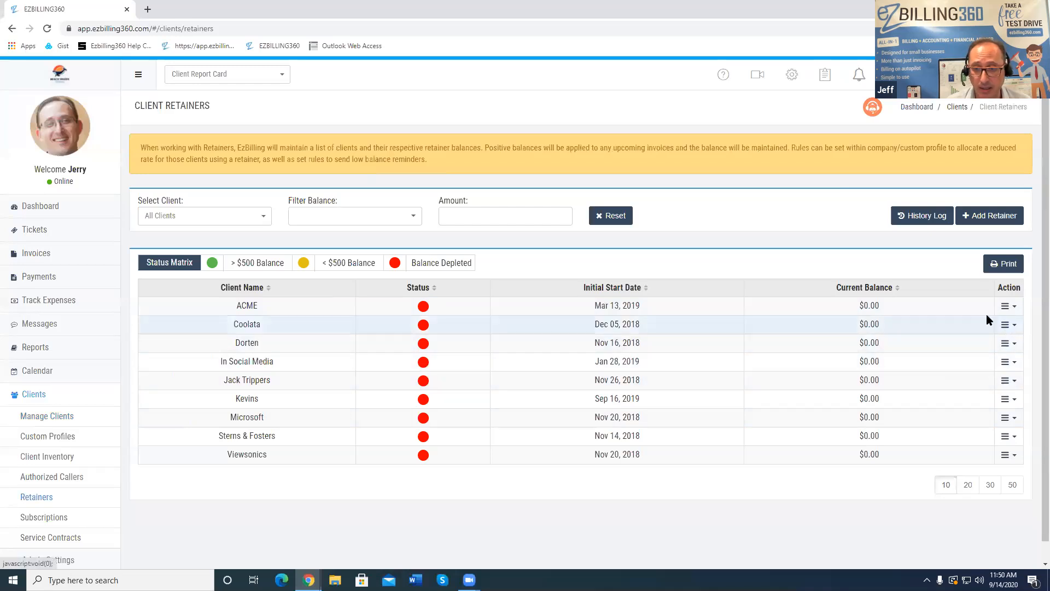
{"action": "left_click", "coordinate": [1005, 325]}
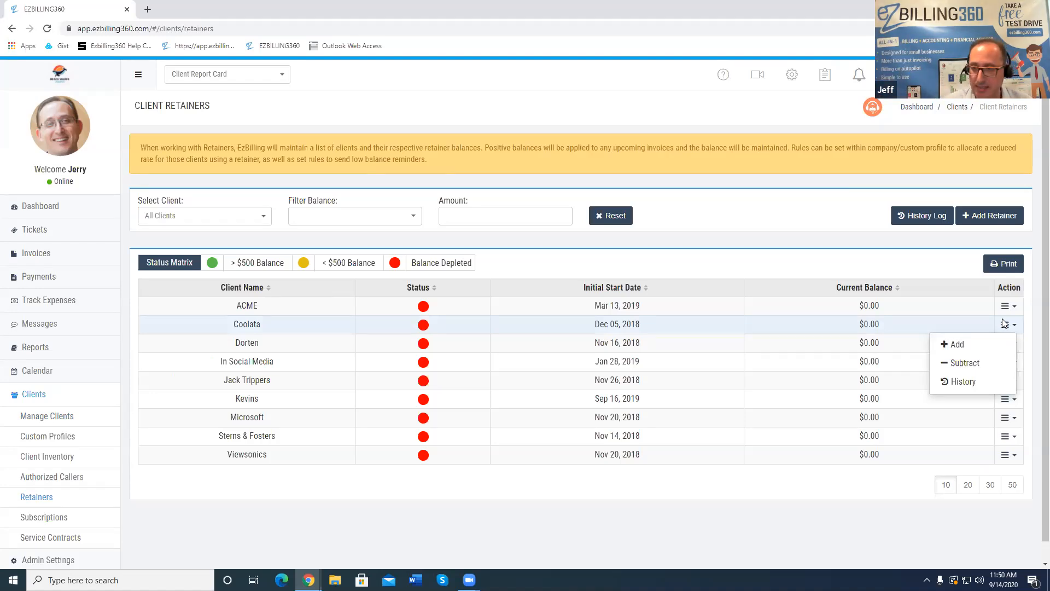
{"action": "left_click", "coordinate": [975, 352]}
Save a $200 Coolata retainer paid by Other, detail 'Ceedit', then open its retainer log
{"action": "left_click", "coordinate": [881, 428]}
{"action": "type", "text": "200"}
{"action": "left_click", "coordinate": [887, 448]}
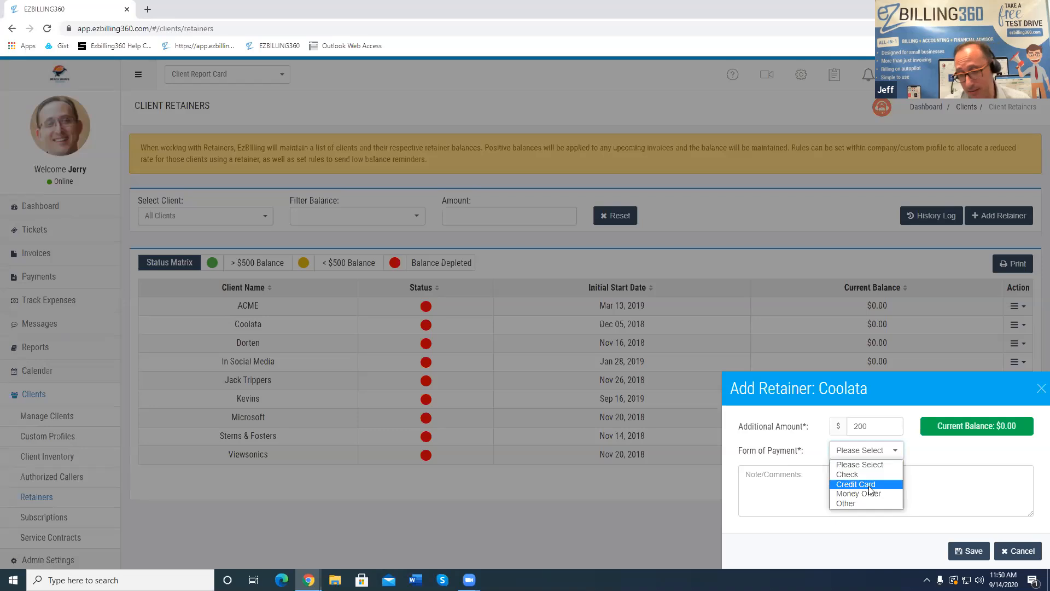
{"action": "left_click", "coordinate": [866, 504]}
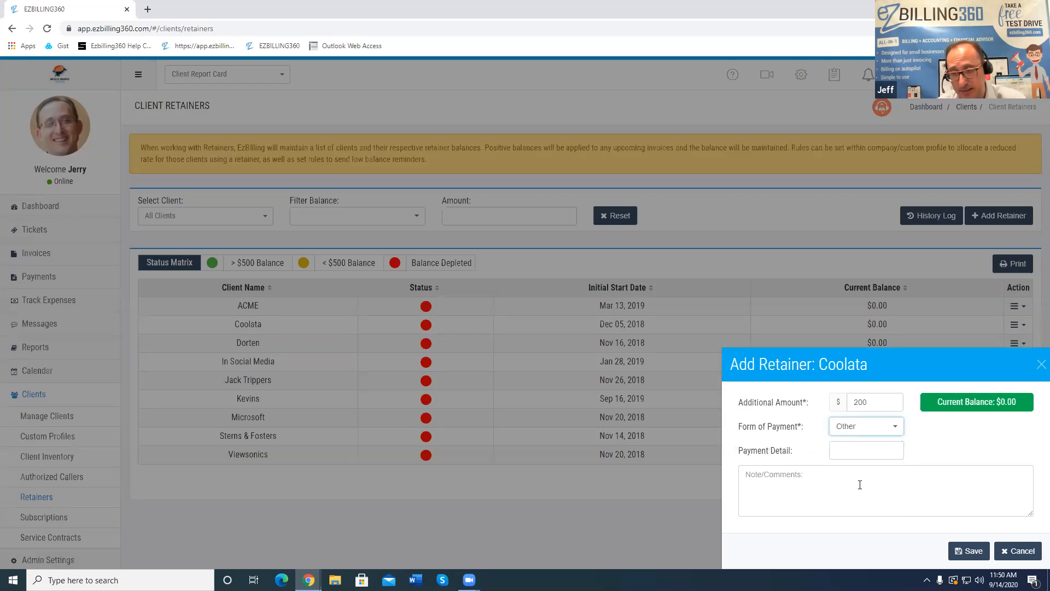
{"action": "left_click", "coordinate": [854, 450]}
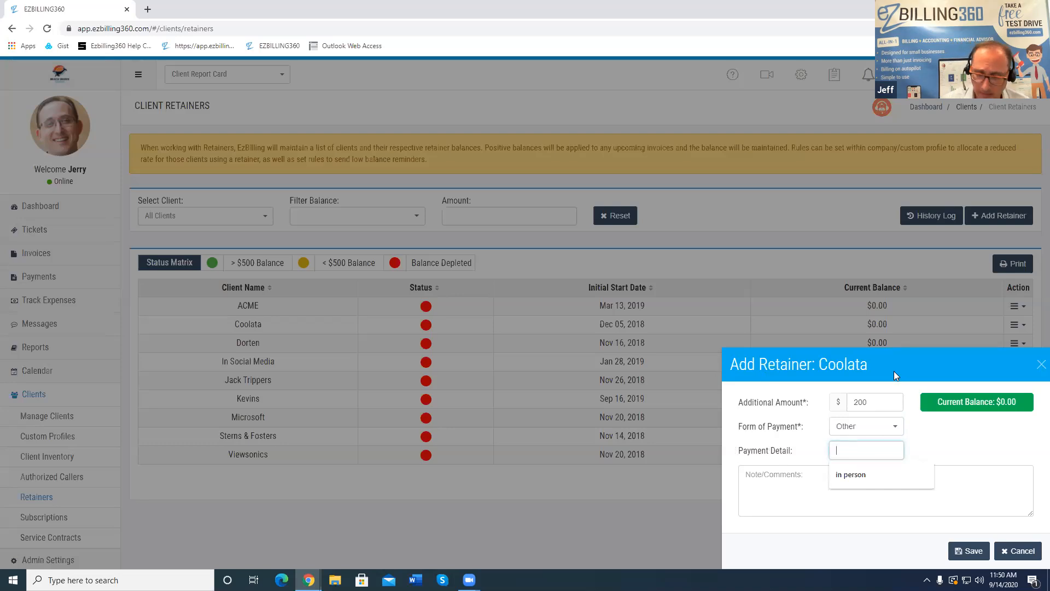
{"action": "type", "text": "Ceedit"}
{"action": "key", "text": "Tab"}
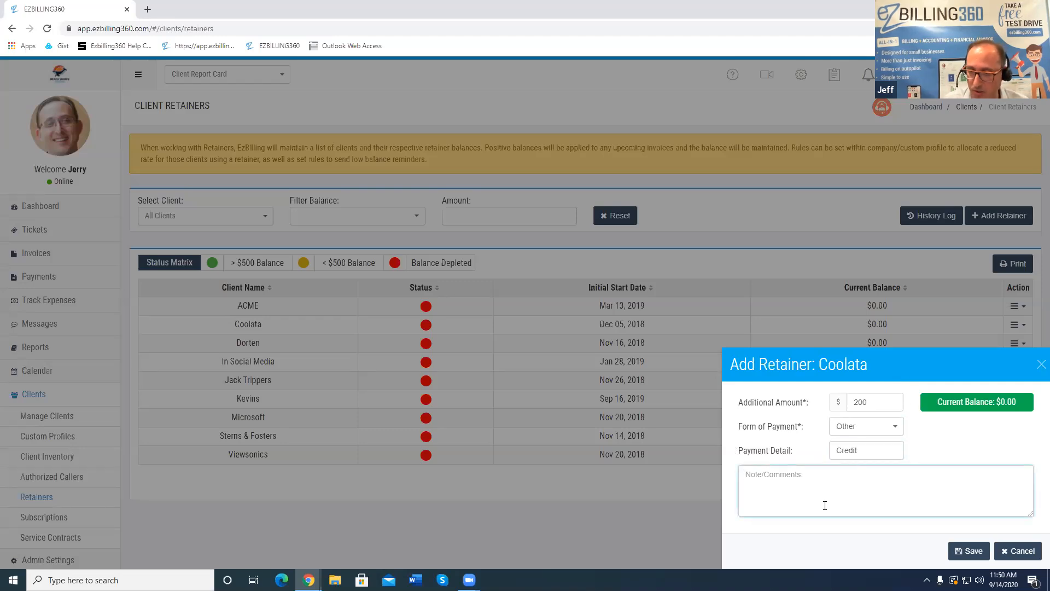
{"action": "left_click", "coordinate": [970, 550]}
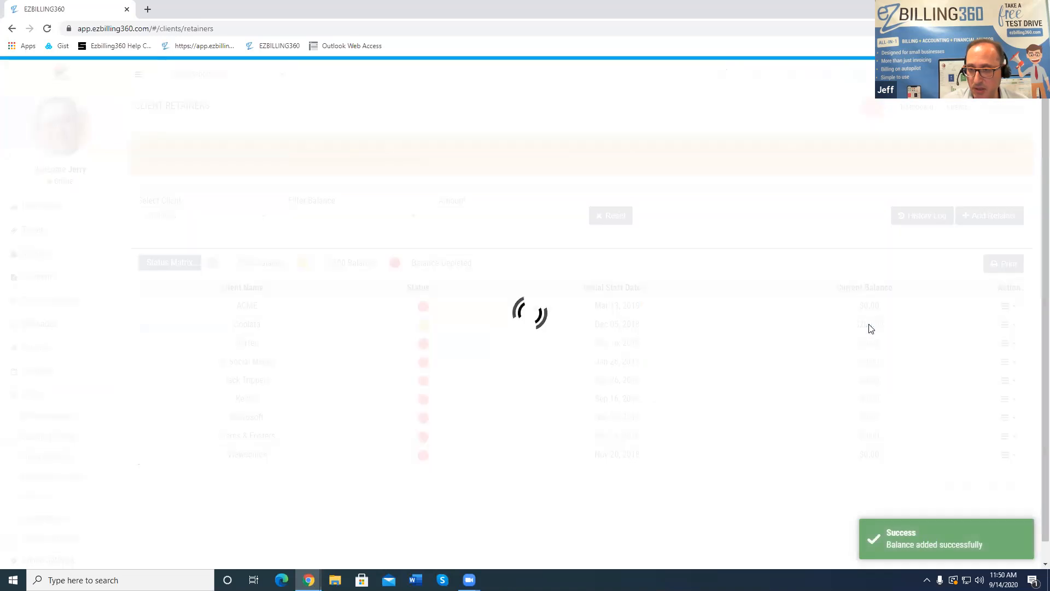
{"action": "left_click", "coordinate": [870, 327]}
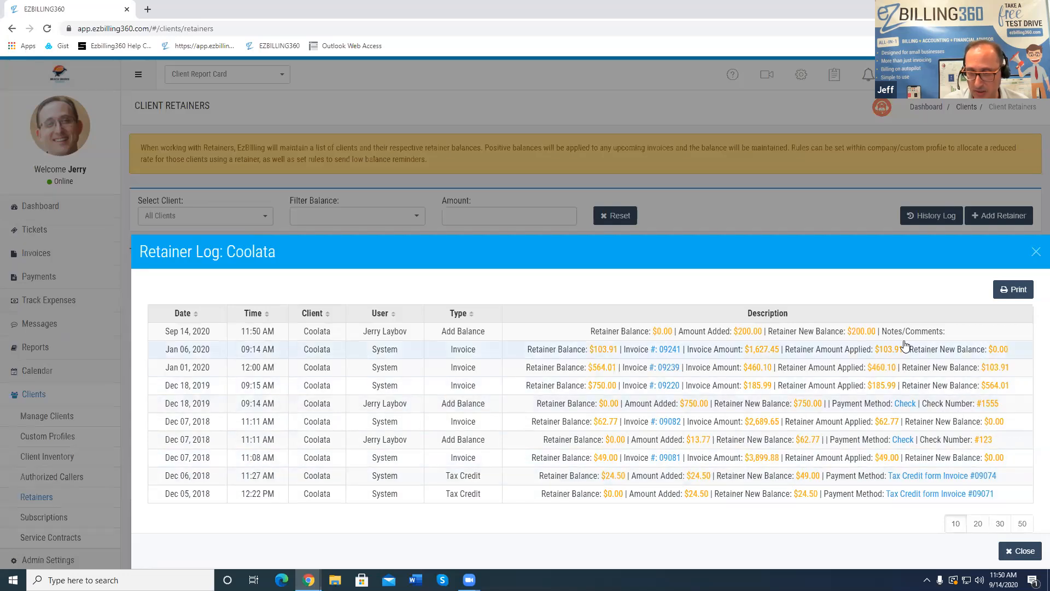
Close the Retainer Log: Coolata window to return to the retainers list
{"action": "left_click", "coordinate": [1036, 251]}
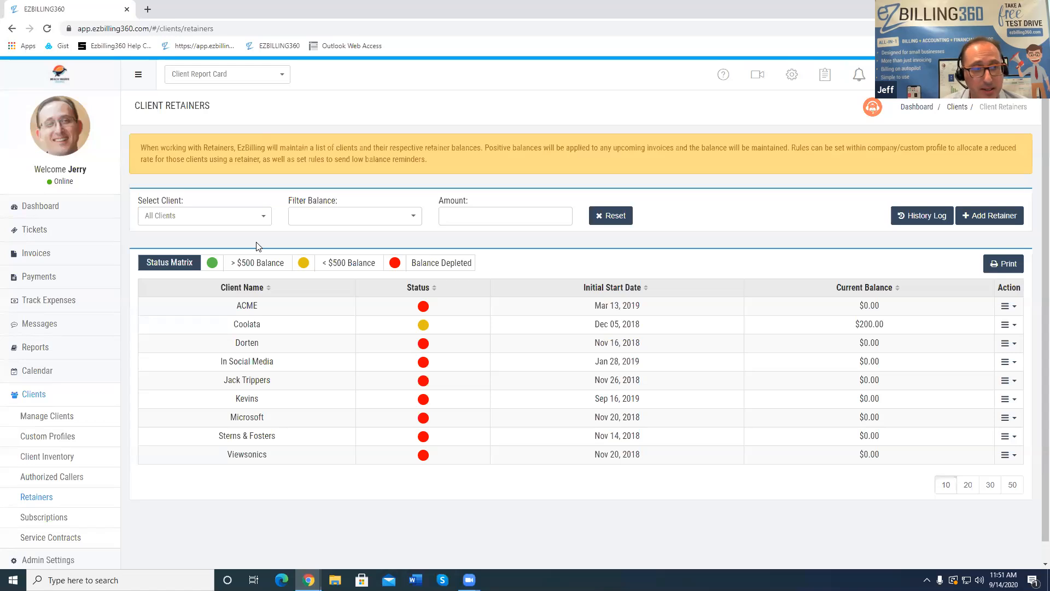
Start a new ticket from the Tickets menu and dismiss the ticket wizard
{"action": "left_click", "coordinate": [54, 233]}
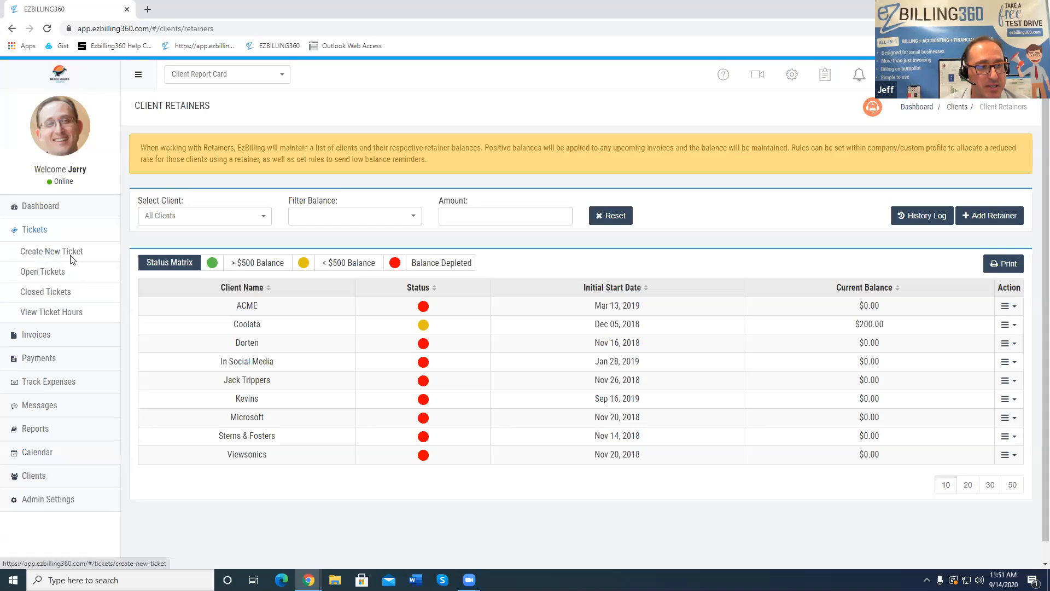
{"action": "left_click", "coordinate": [67, 253]}
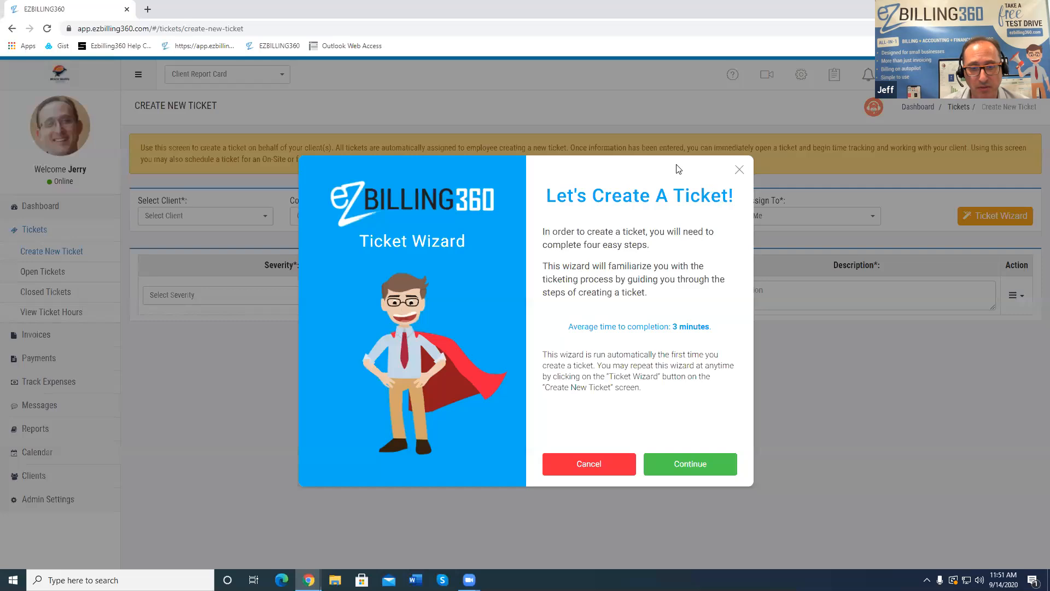
{"action": "left_click", "coordinate": [740, 170]}
Set the ticket to ACME GO Inc with its contact and device, On-site, Normal severity, Hardware class
{"action": "left_click", "coordinate": [193, 222]}
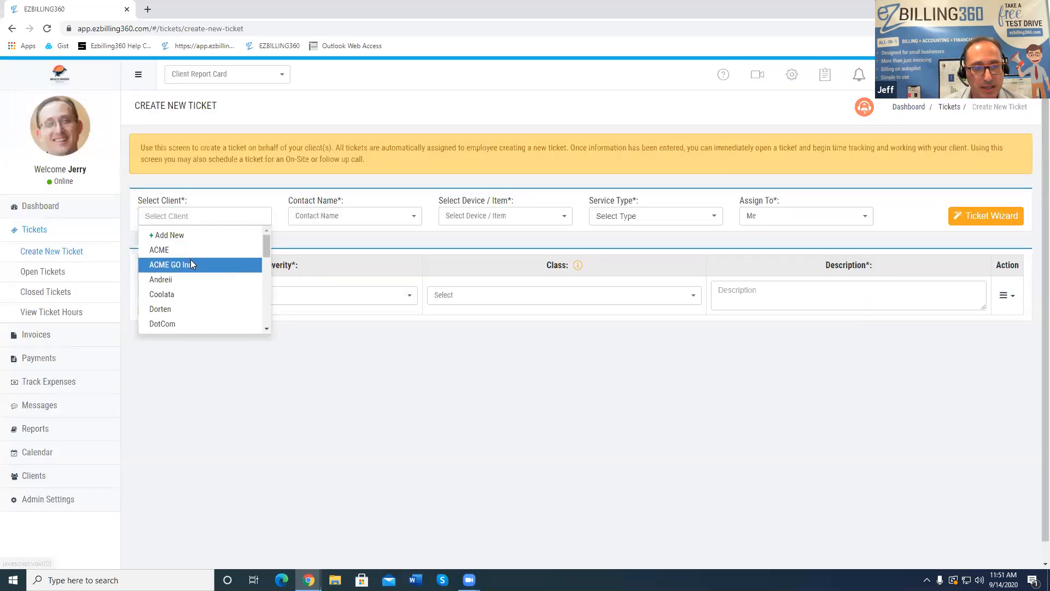
{"action": "left_click", "coordinate": [191, 262]}
{"action": "left_click", "coordinate": [309, 216]}
{"action": "left_click", "coordinate": [311, 250]}
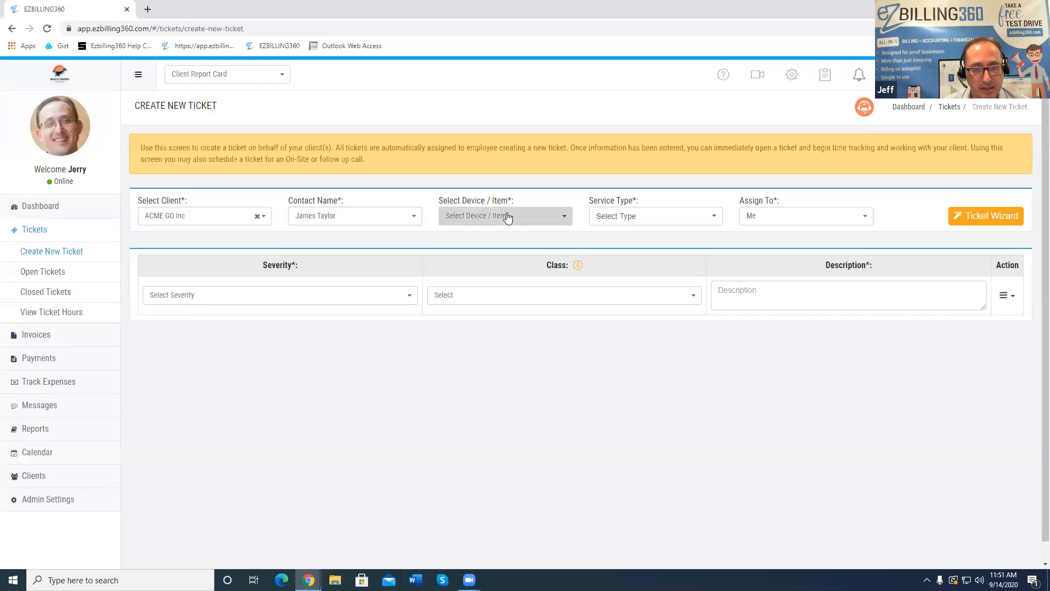
{"action": "left_click", "coordinate": [509, 215]}
{"action": "left_click", "coordinate": [464, 277]}
{"action": "left_click", "coordinate": [692, 216]}
{"action": "left_click", "coordinate": [652, 239]}
{"action": "left_click", "coordinate": [210, 296]}
{"action": "left_click", "coordinate": [206, 317]}
{"action": "left_click", "coordinate": [472, 294]}
{"action": "left_click", "coordinate": [542, 329]}
Describe the ticket as 'Setup configuration of server' and choose Create & Open
{"action": "left_click", "coordinate": [792, 284]}
{"action": "type", "text": "Setup "}
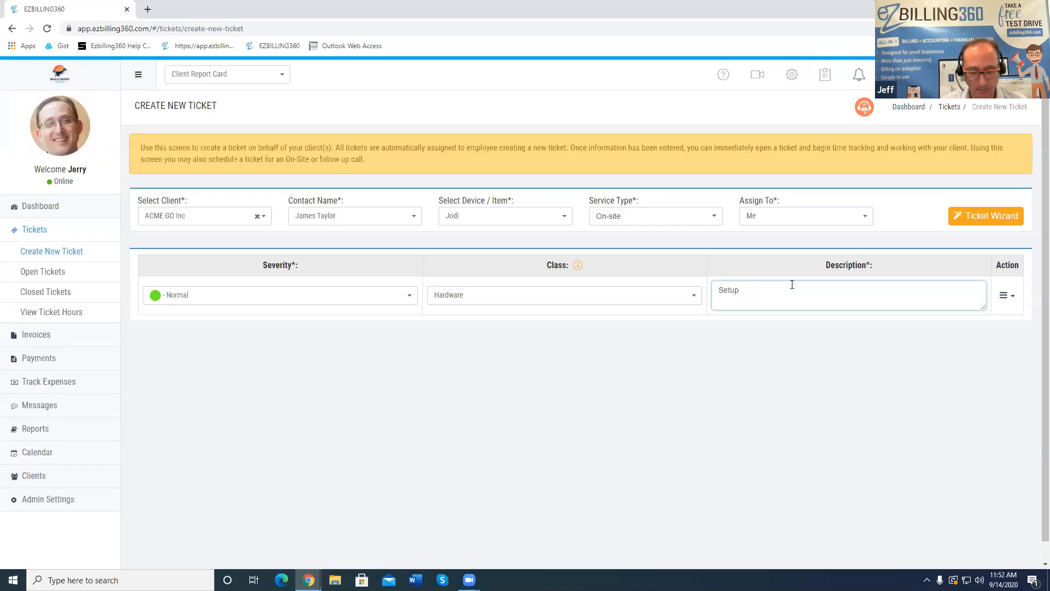
{"action": "type", "text": "cpmfigirati"}
{"action": "key", "text": "ctrl+shift+Left"}
{"action": "type", "text": "configurati"}
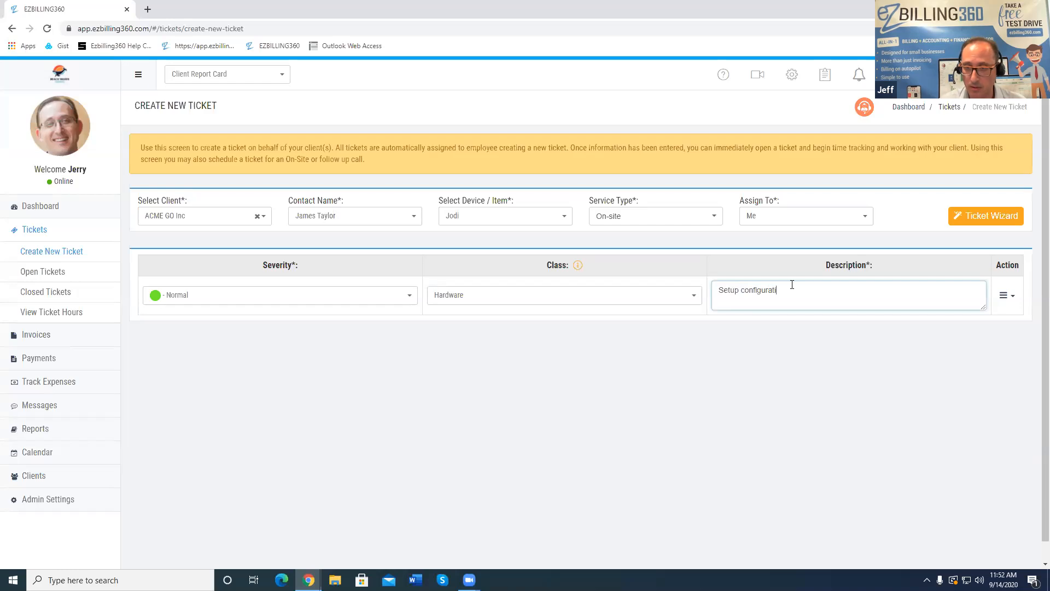
{"action": "type", "text": "on of servre"}
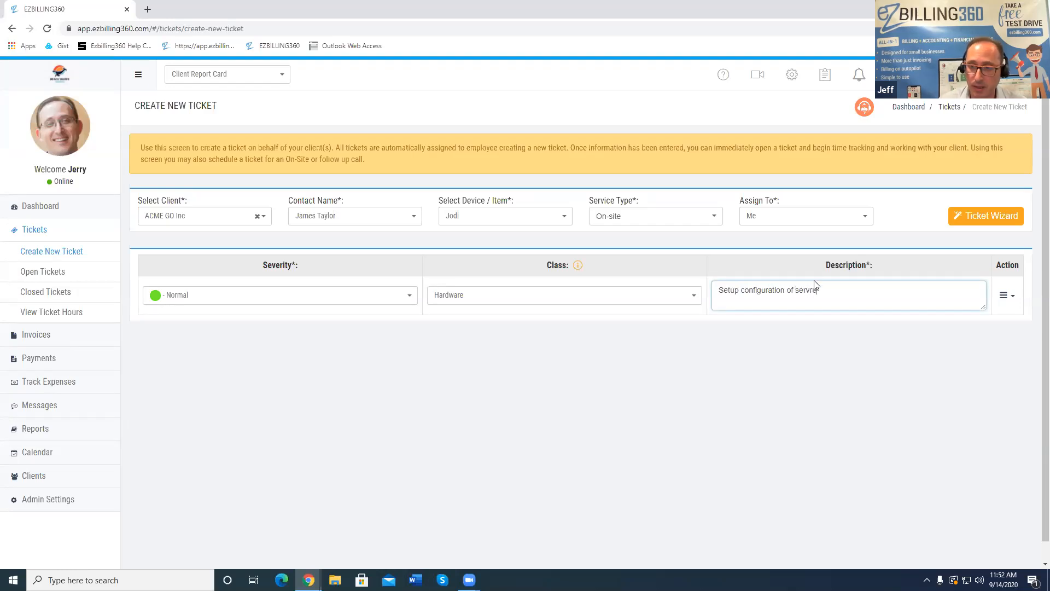
{"action": "key", "text": "BackSpace"}
{"action": "key", "text": "BackSpace"}
{"action": "type", "text": "er"}
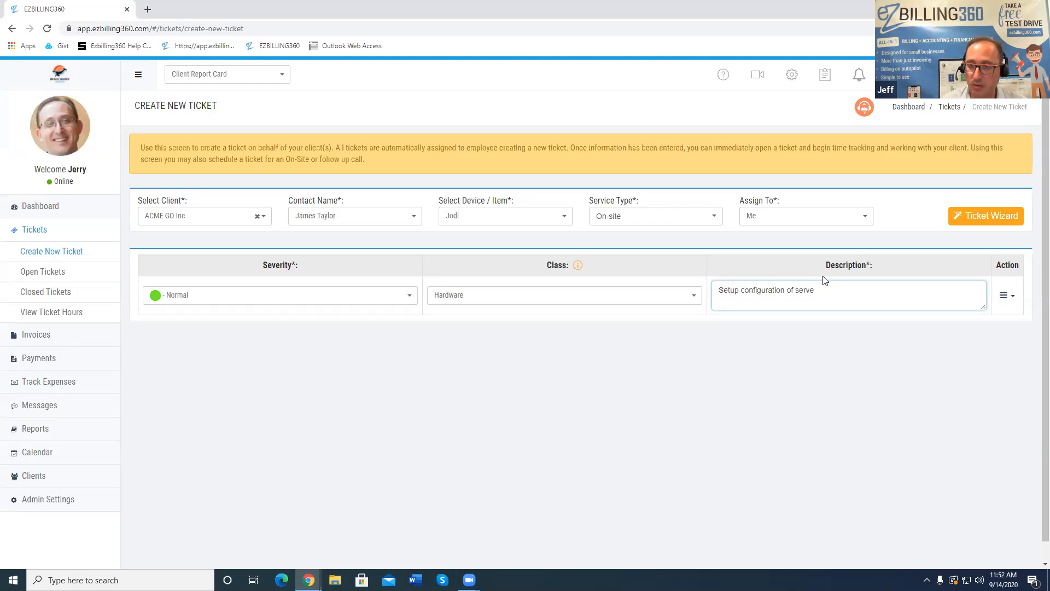
{"action": "left_click", "coordinate": [1009, 295]}
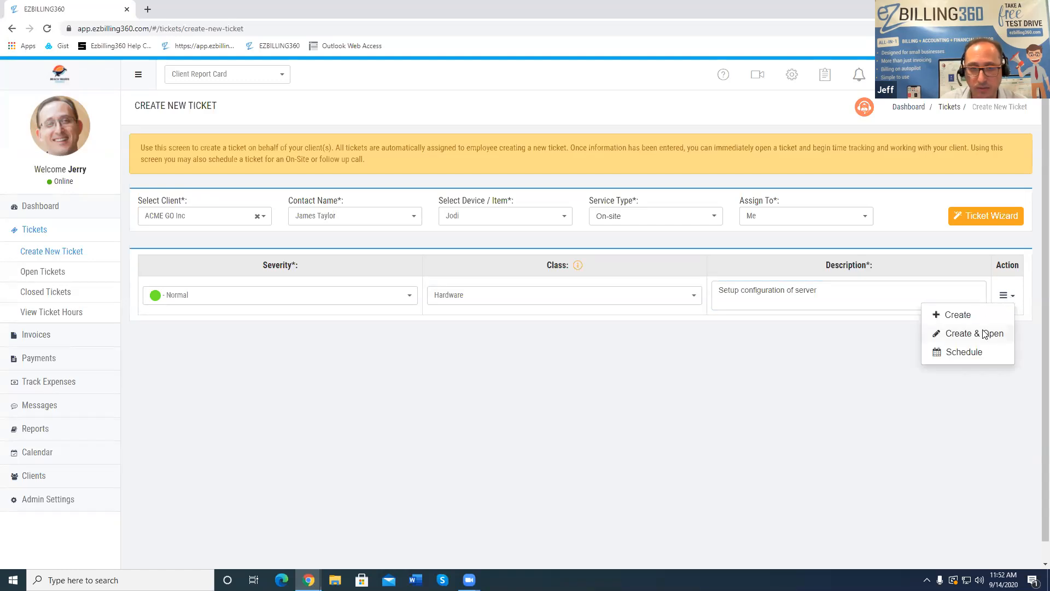
{"action": "left_click", "coordinate": [993, 335]}
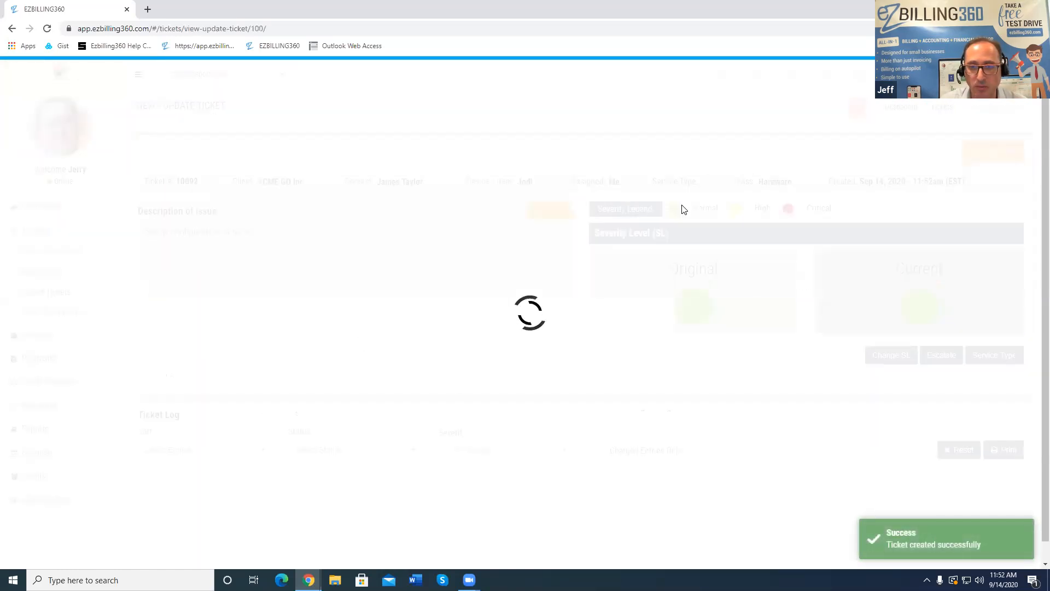
Run ticket #10092's work timer for about 5 seconds in Update, then close without saving
{"action": "scroll", "coordinate": [801, 205], "scroll_direction": "down", "scroll_amount": 2}
{"action": "scroll", "coordinate": [801, 205], "scroll_direction": "up", "scroll_amount": 2}
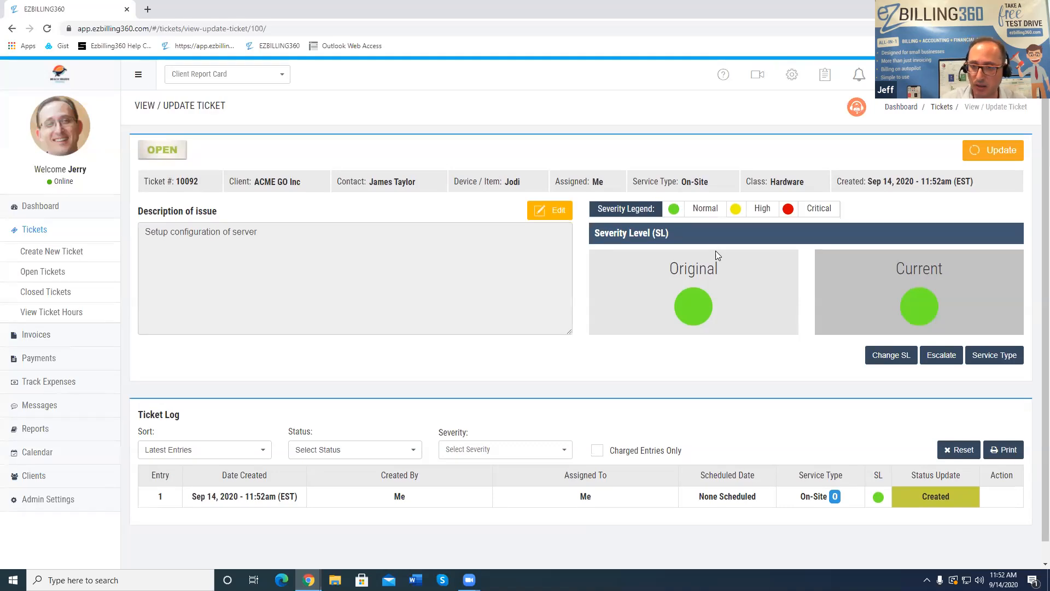
{"action": "left_click", "coordinate": [1015, 158]}
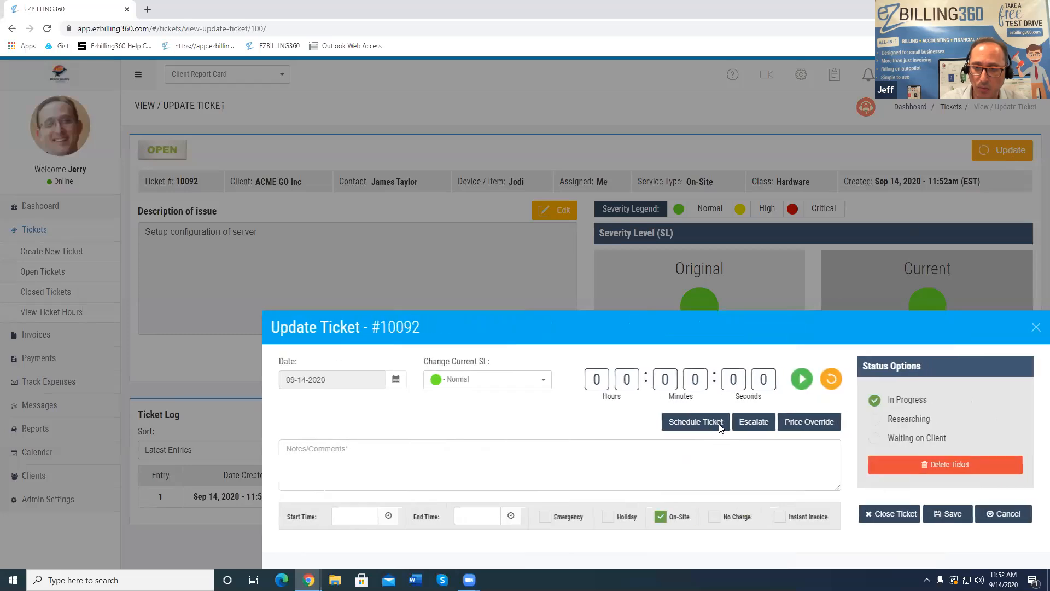
{"action": "left_click", "coordinate": [801, 380]}
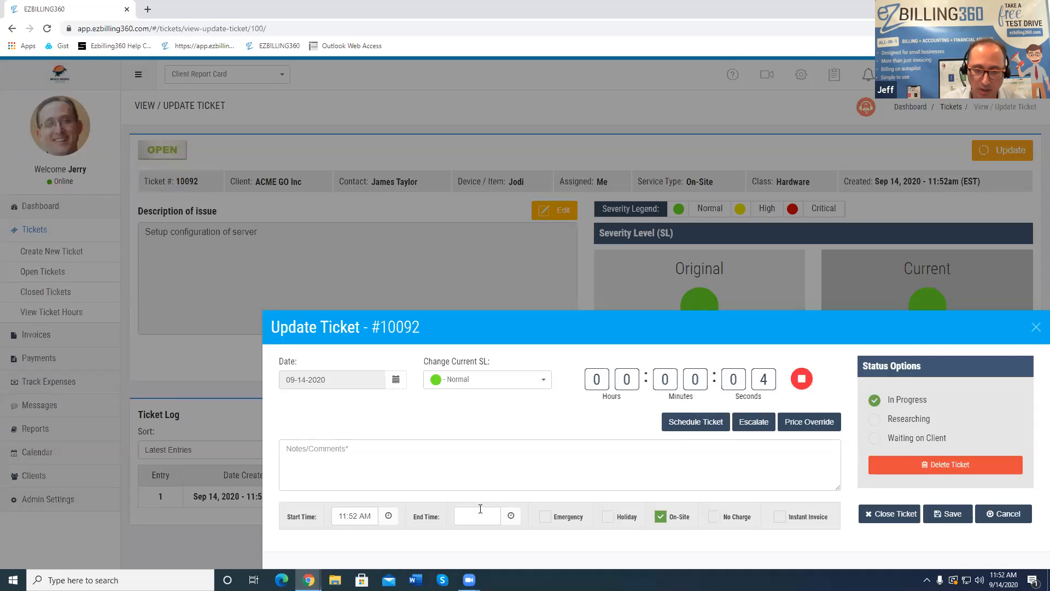
{"action": "left_click", "coordinate": [802, 379]}
{"action": "left_click", "coordinate": [498, 477]}
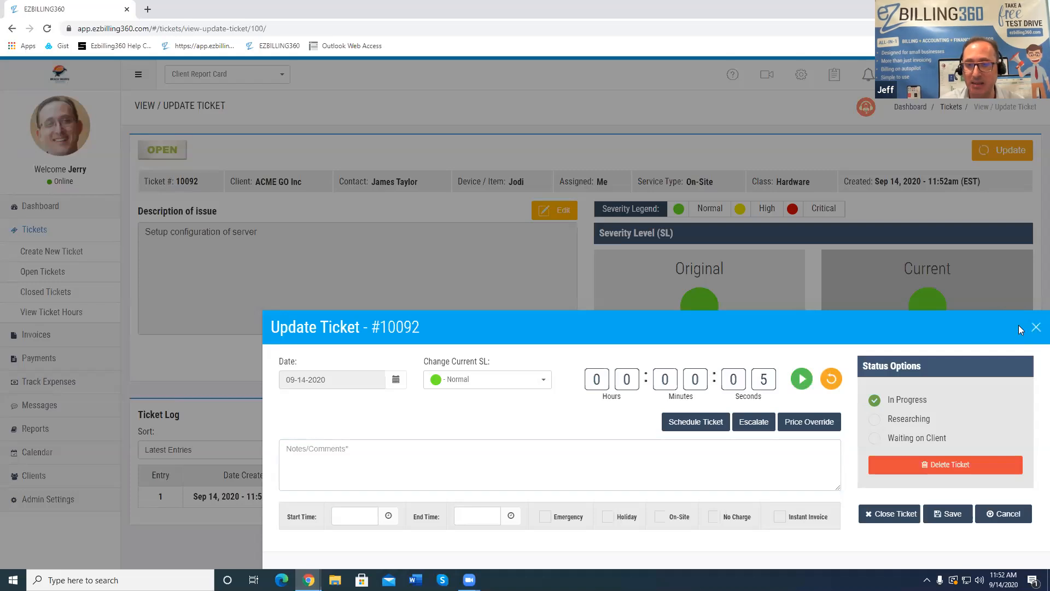
{"action": "left_click", "coordinate": [1035, 327]}
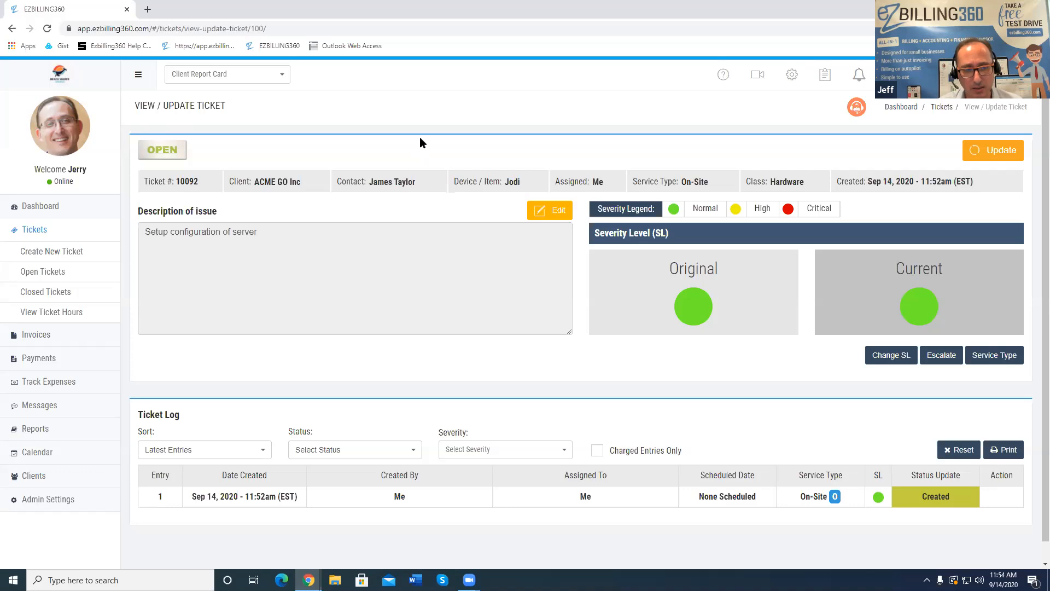
{"action": "left_click", "coordinate": [44, 477]}
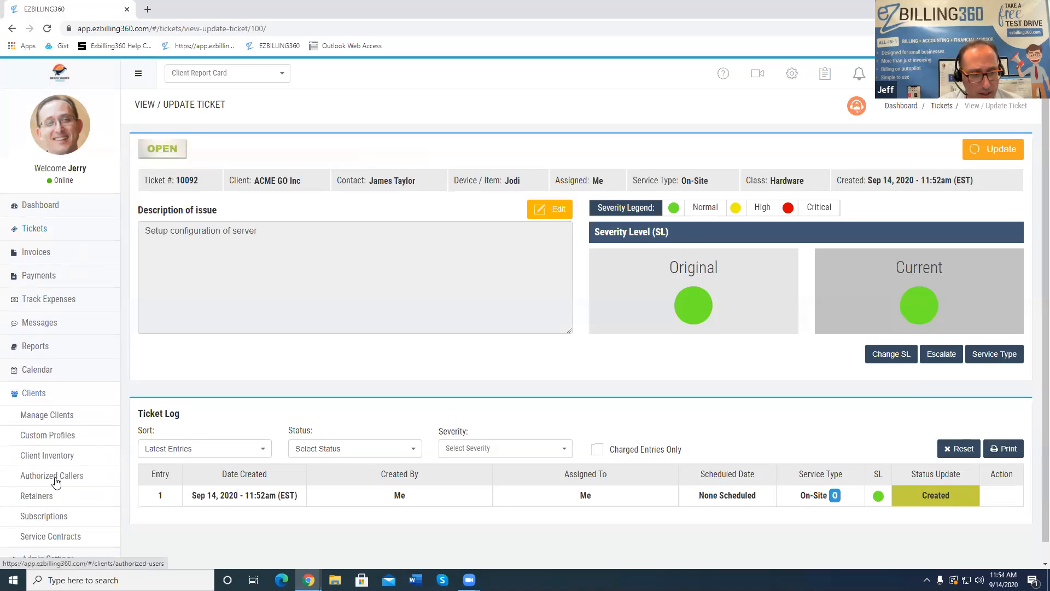
{"action": "scroll", "coordinate": [55, 481], "scroll_direction": "down", "scroll_amount": 1}
{"action": "left_click", "coordinate": [55, 430]}
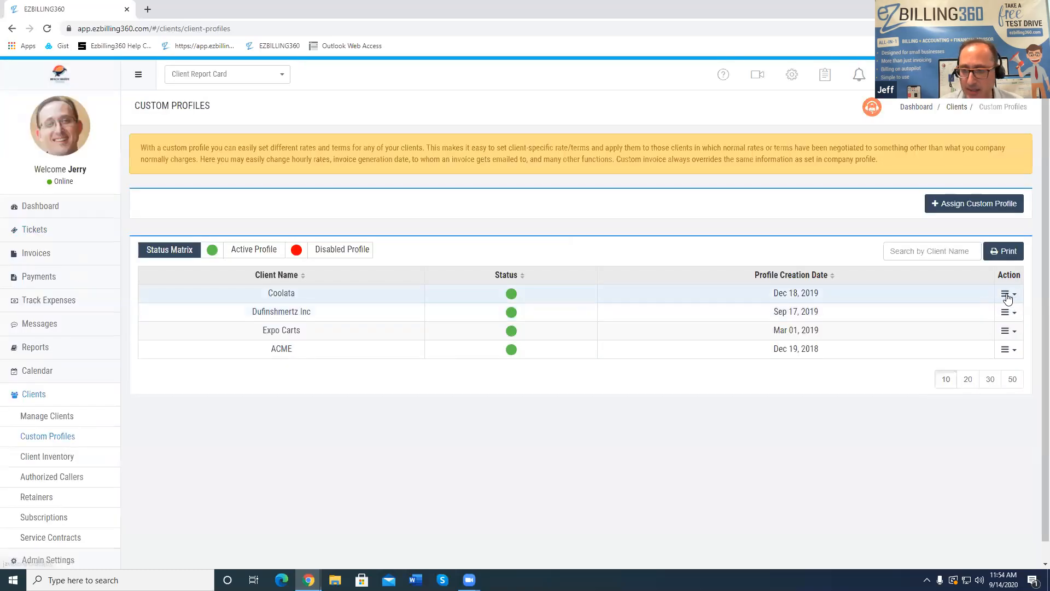
{"action": "left_click", "coordinate": [1008, 296]}
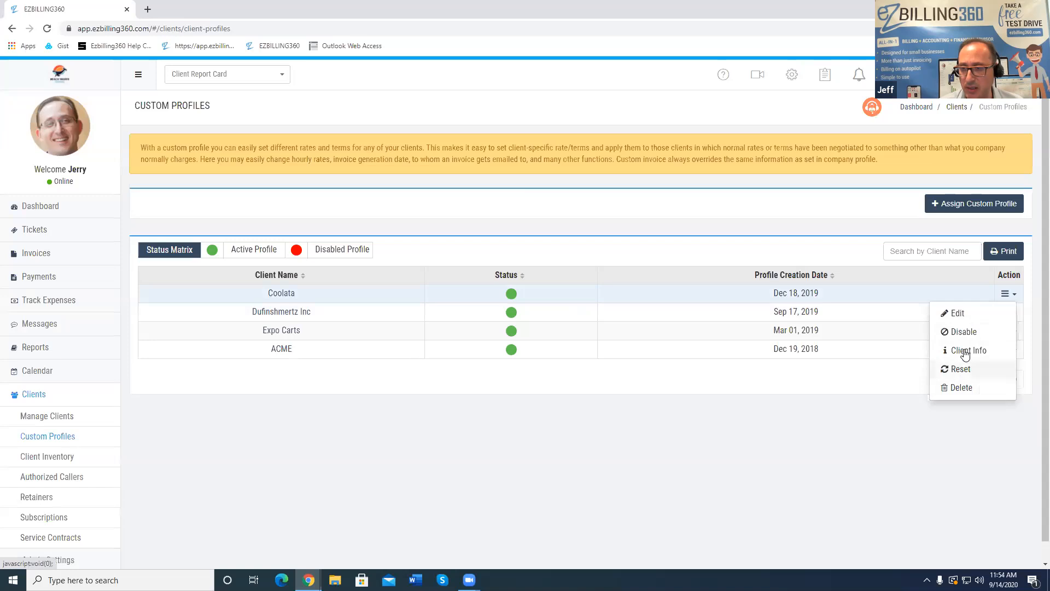
{"action": "left_click", "coordinate": [959, 315]}
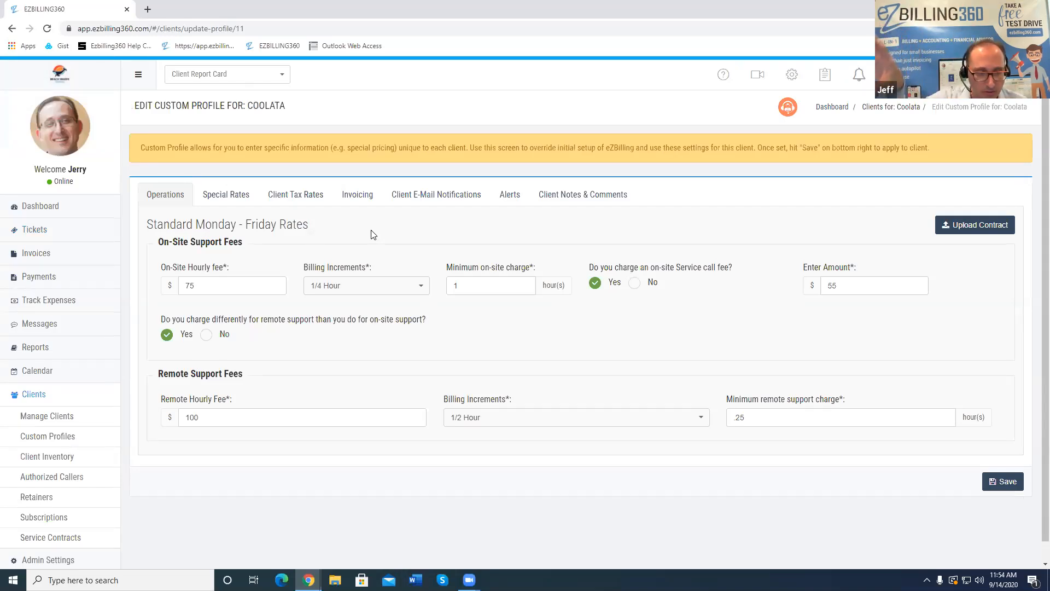
Browse the Client Tax Rates and Special Rates tabs, ending on Invoicing settings
{"action": "left_click", "coordinate": [307, 194]}
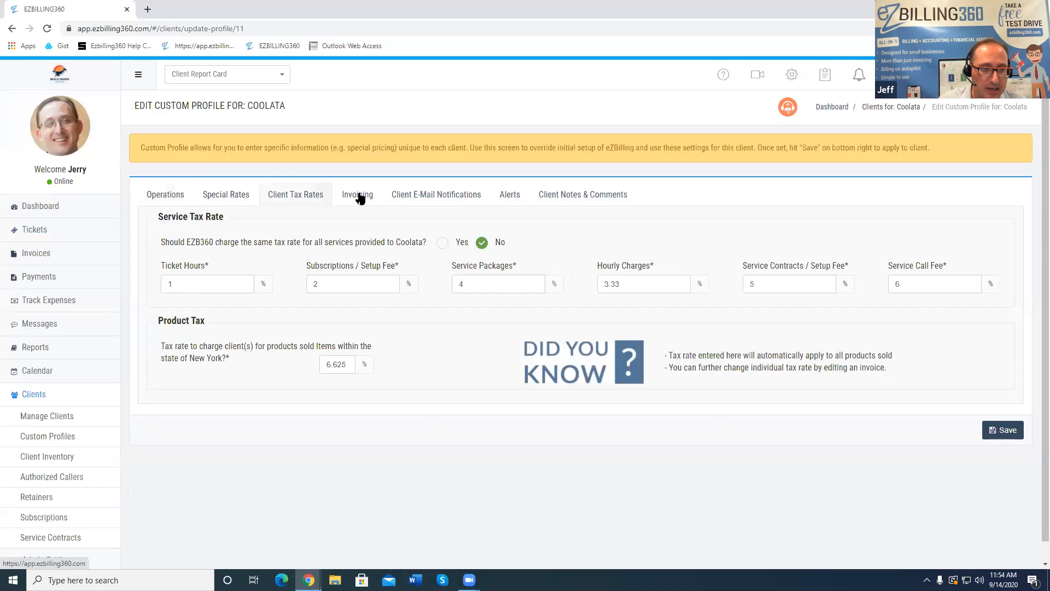
{"action": "left_click", "coordinate": [360, 198]}
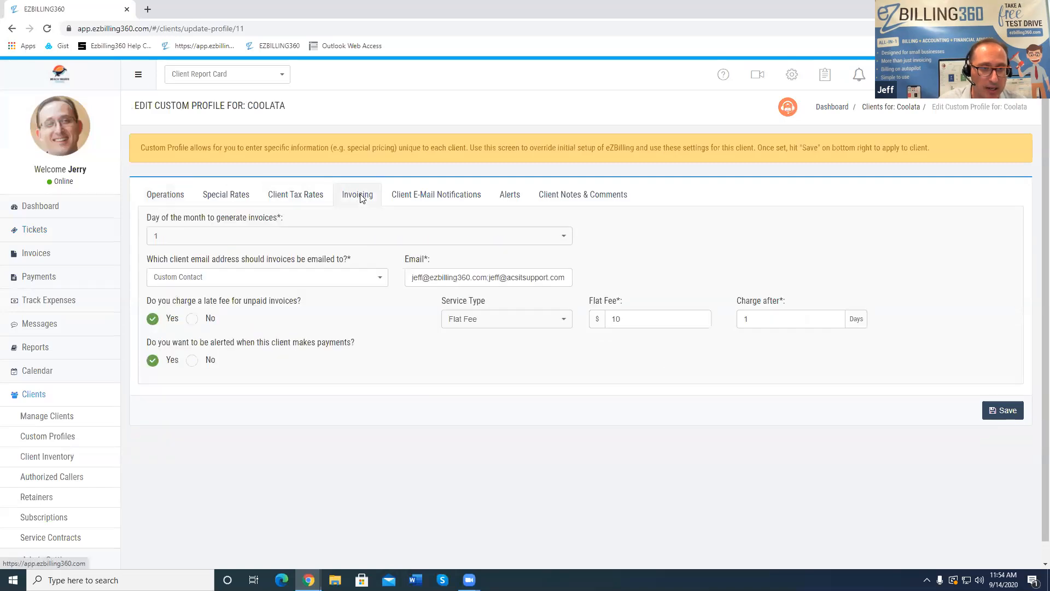
{"action": "left_click", "coordinate": [298, 196]}
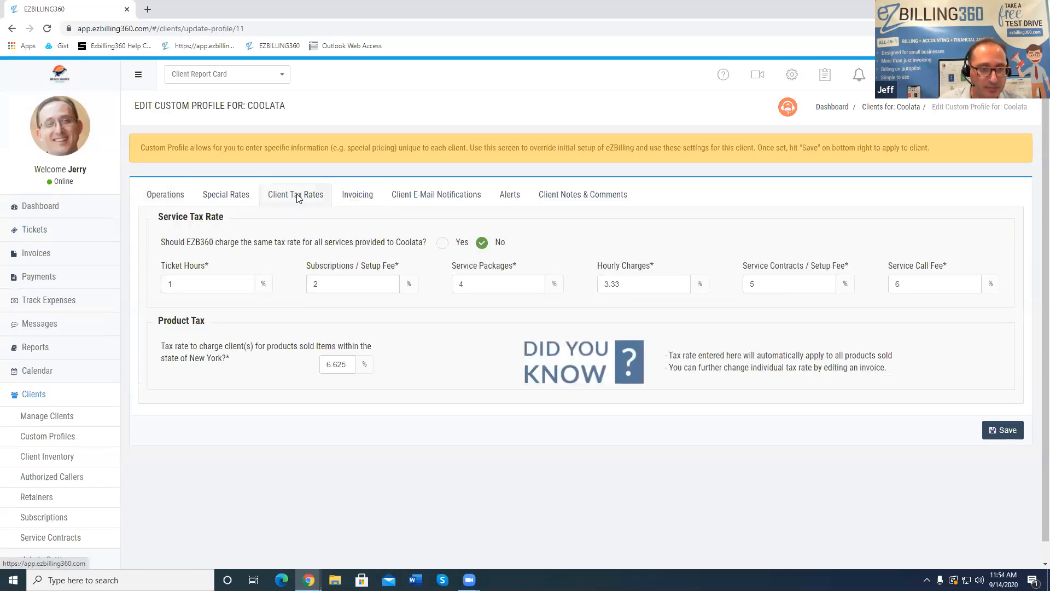
{"action": "left_click", "coordinate": [228, 194]}
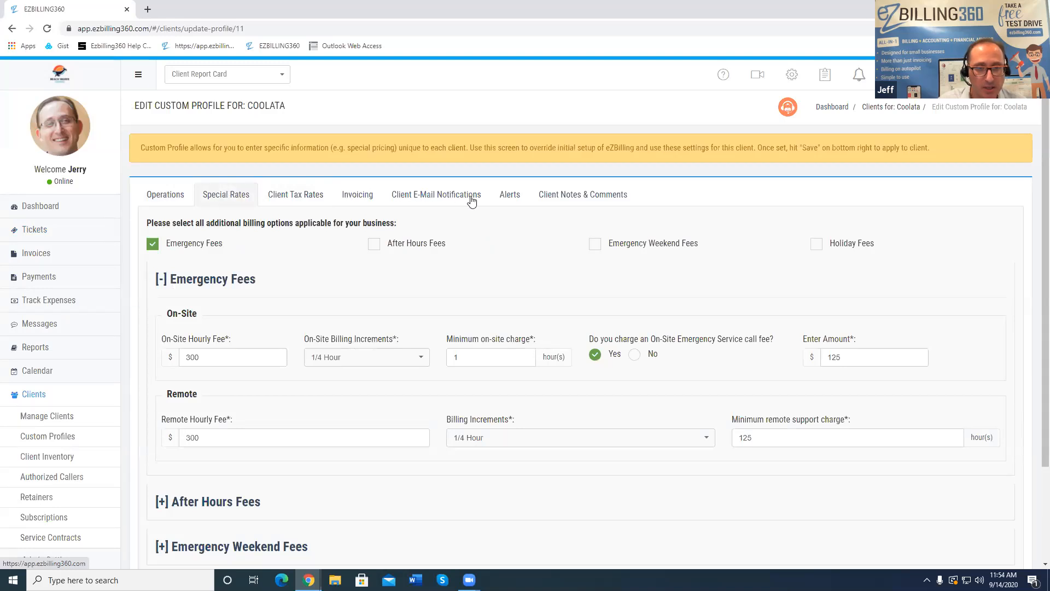
{"action": "left_click", "coordinate": [350, 195]}
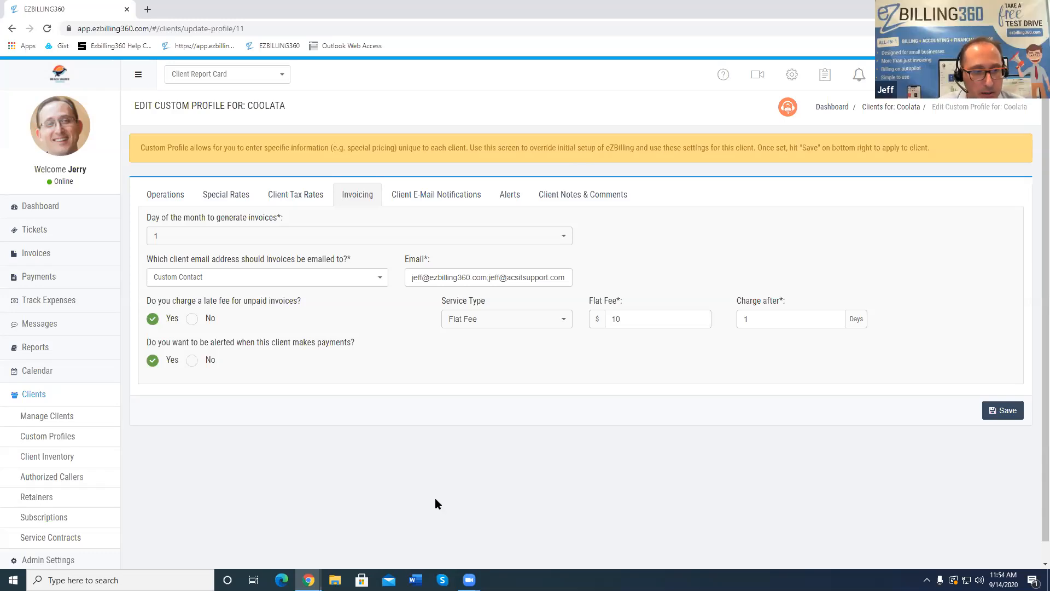
Switch the late fee to Percentage at a 15% rate, keeping Charge after at 1 day
{"action": "left_click", "coordinate": [514, 327]}
{"action": "left_click", "coordinate": [493, 342]}
{"action": "left_click", "coordinate": [649, 318]}
{"action": "type", "text": "14"}
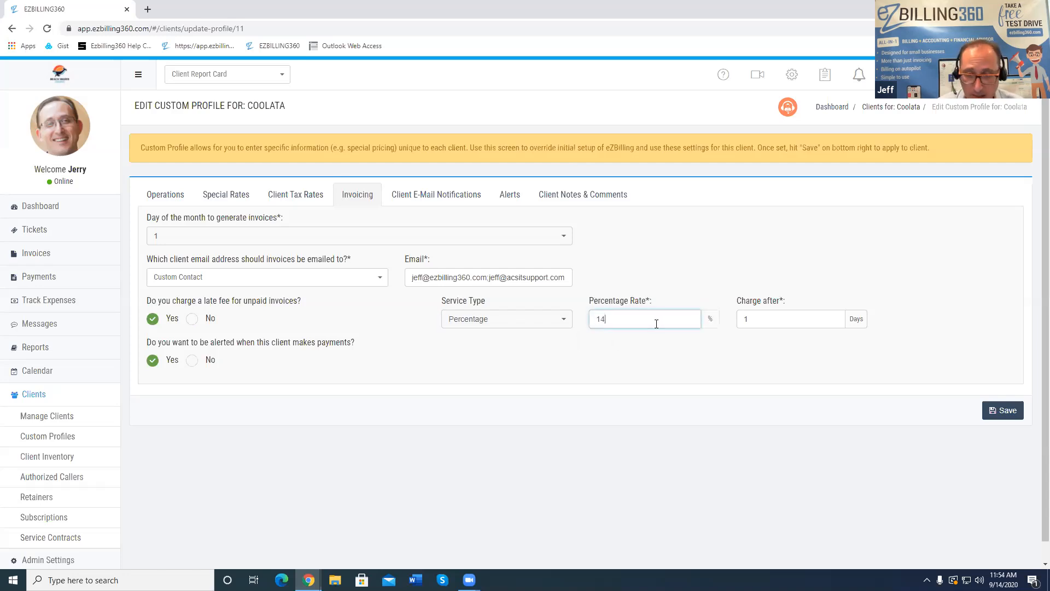
{"action": "type", "text": "5"}
{"action": "key", "text": "Tab"}
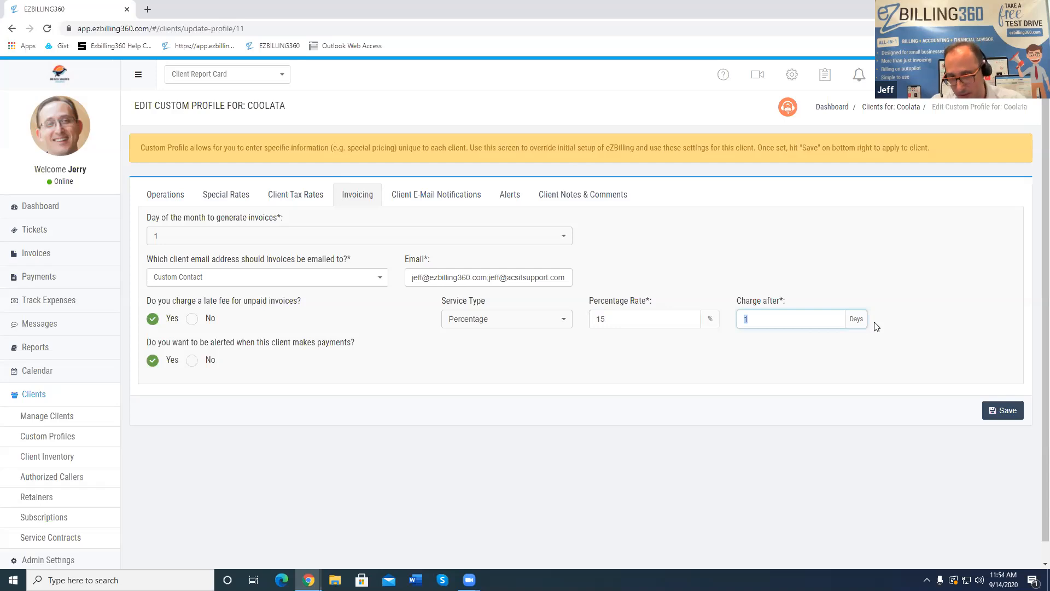
{"action": "left_click", "coordinate": [812, 349]}
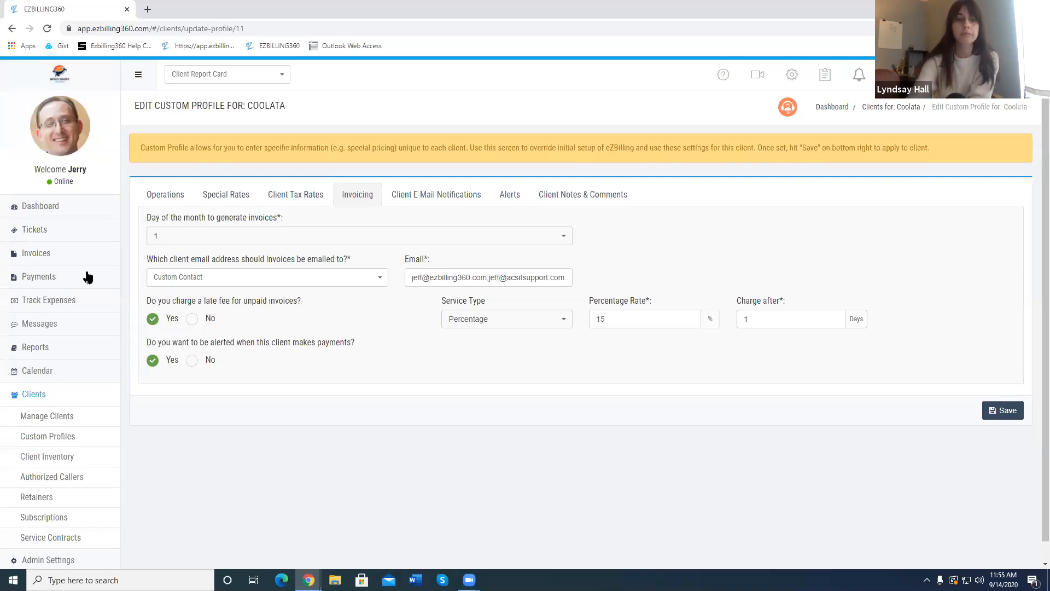
Show the company dashboard with 22 open tickets and $63,759.06 outstanding across 171 invoices, reviewing its charts
{"action": "left_click", "coordinate": [58, 207]}
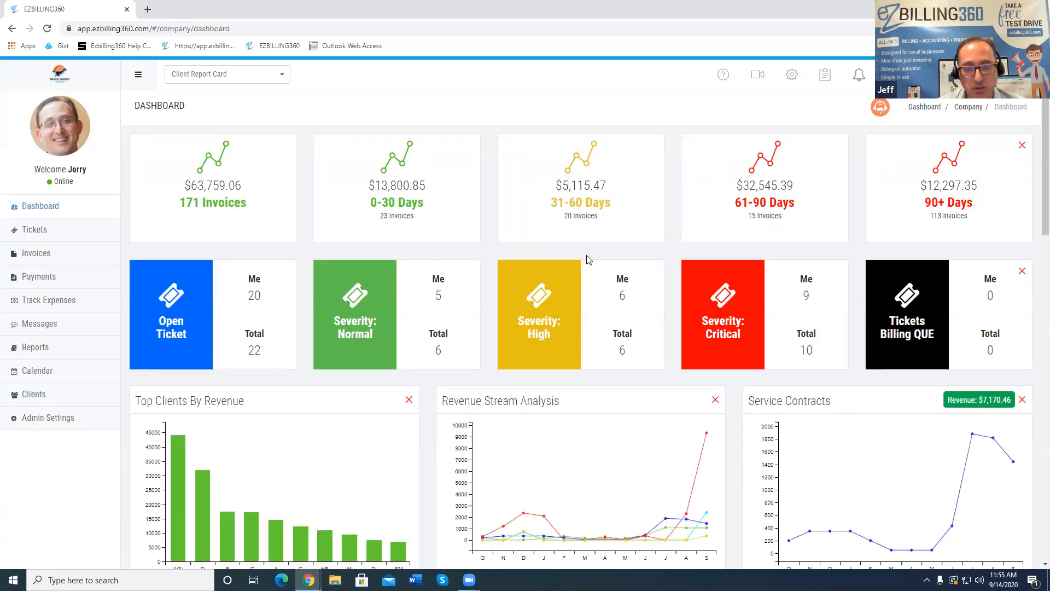
{"action": "scroll", "coordinate": [588, 258], "scroll_direction": "down", "scroll_amount": 5}
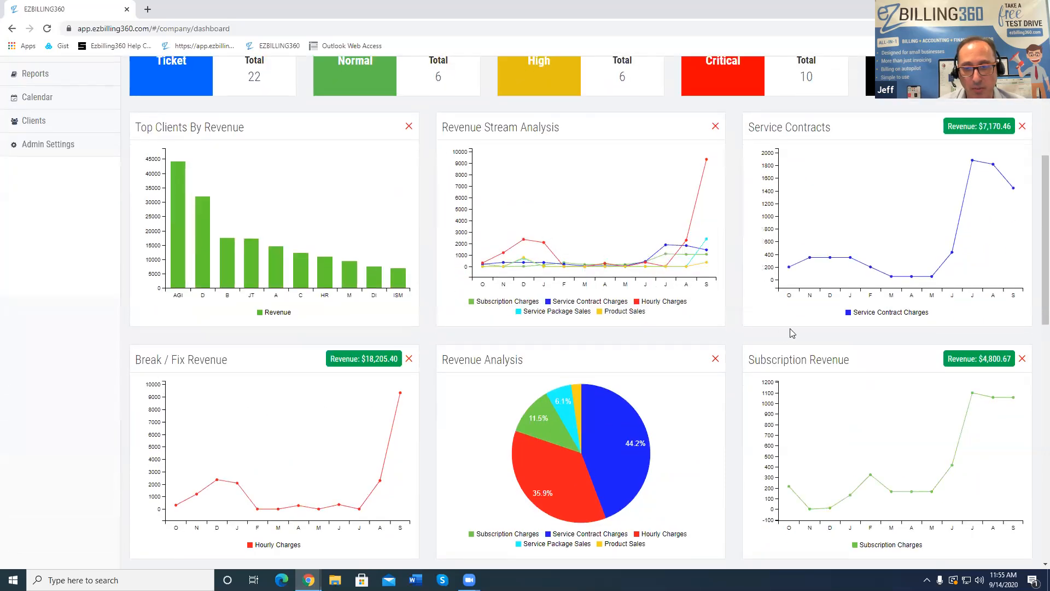
{"action": "scroll", "coordinate": [726, 323], "scroll_direction": "up", "scroll_amount": 5}
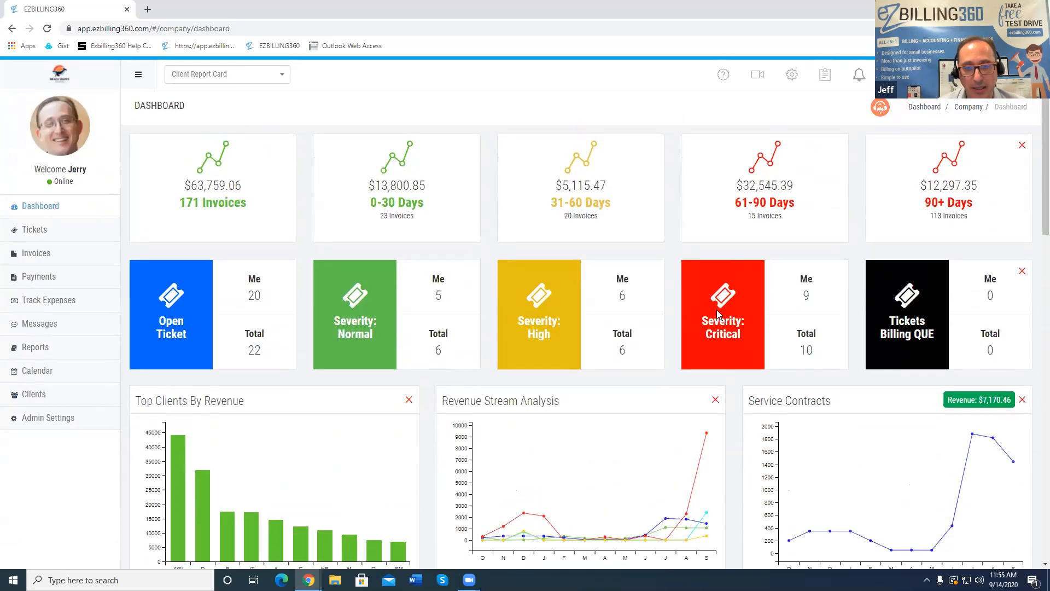
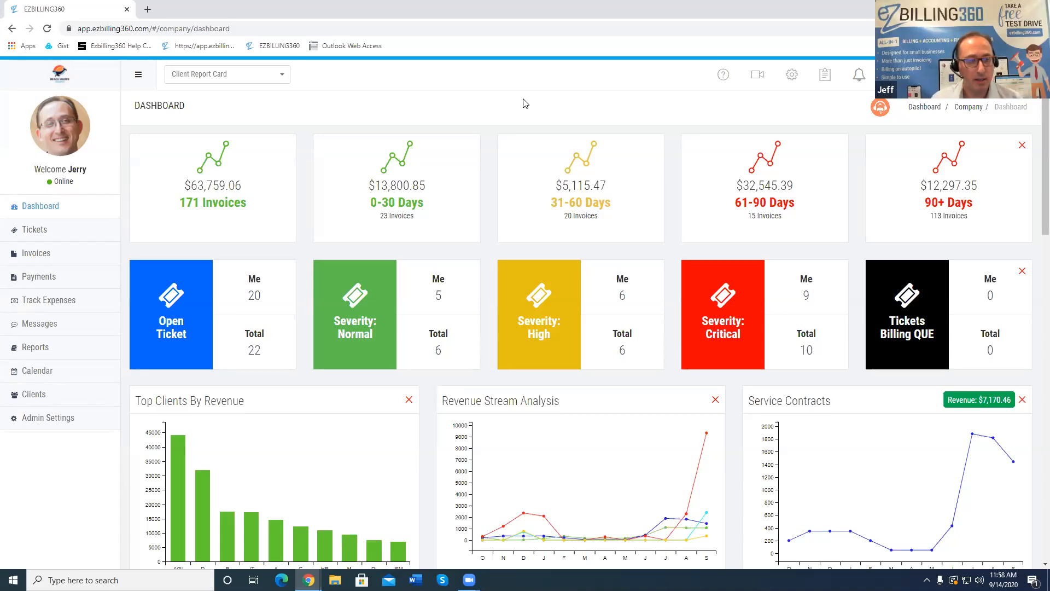
Go to Payments > EZB AutoPay from the dashboard sidebar
{"action": "left_click", "coordinate": [61, 414]}
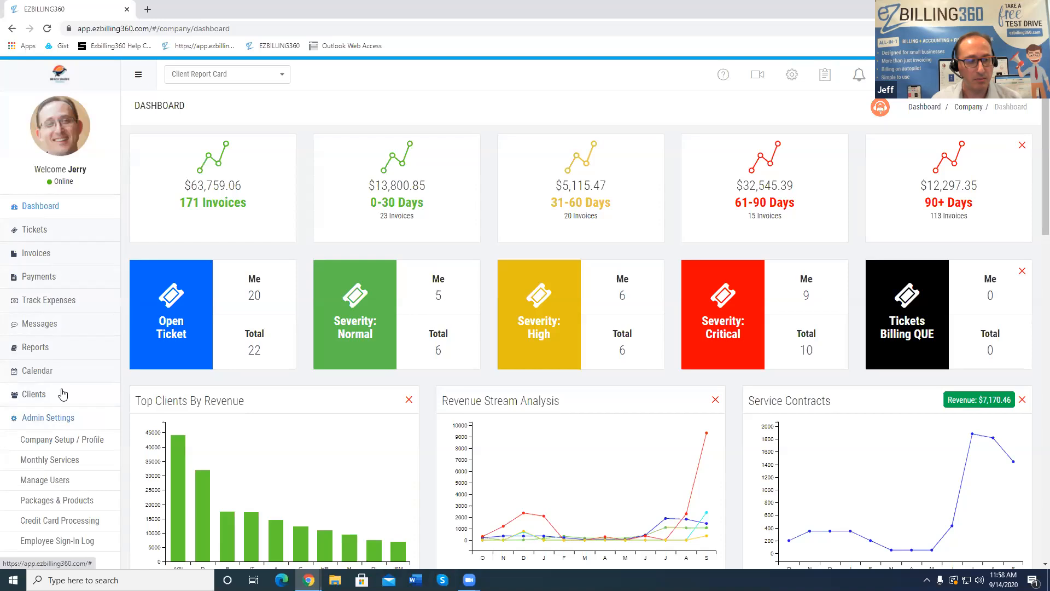
{"action": "scroll", "coordinate": [61, 405], "scroll_direction": "down", "scroll_amount": 3}
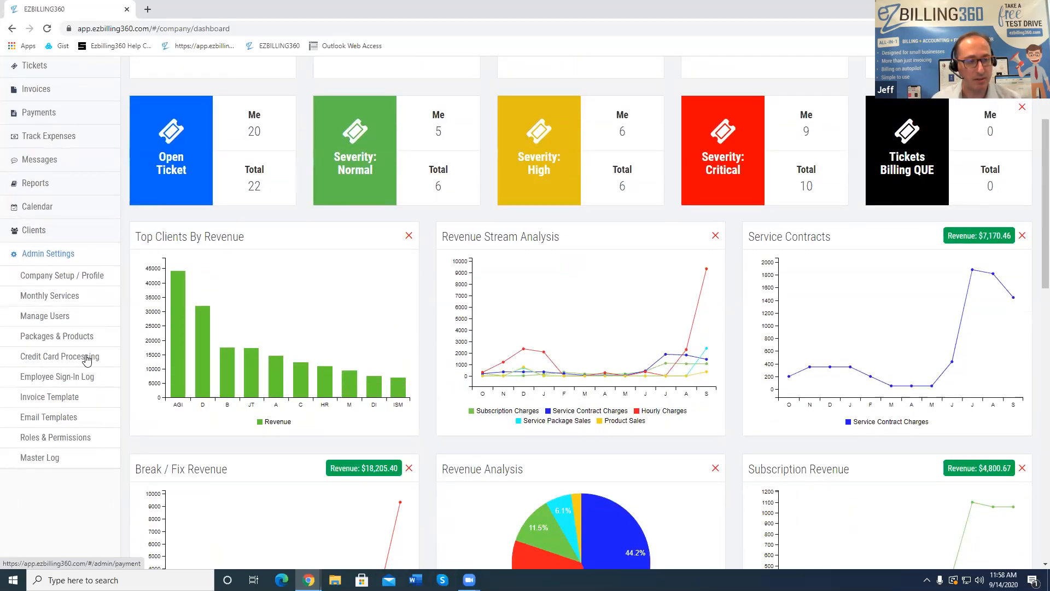
{"action": "scroll", "coordinate": [71, 307], "scroll_direction": "up", "scroll_amount": 3}
{"action": "left_click", "coordinate": [49, 281]}
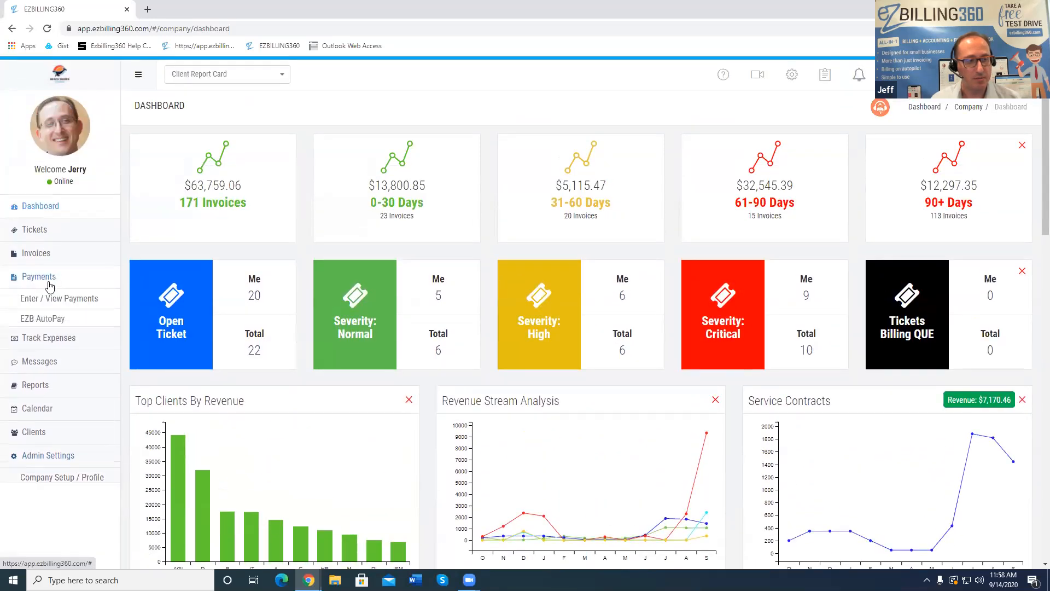
{"action": "left_click", "coordinate": [47, 320]}
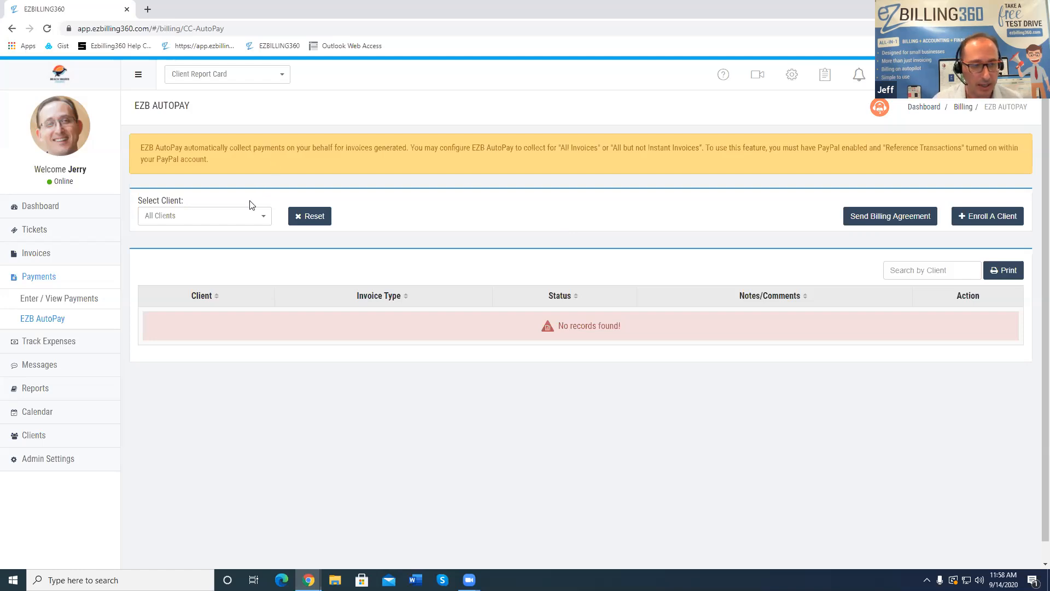
Select ACME GO Inc and enroll it in AutoPay, which raises the PayPal notice
{"action": "left_click", "coordinate": [222, 217]}
{"action": "left_click", "coordinate": [211, 251]}
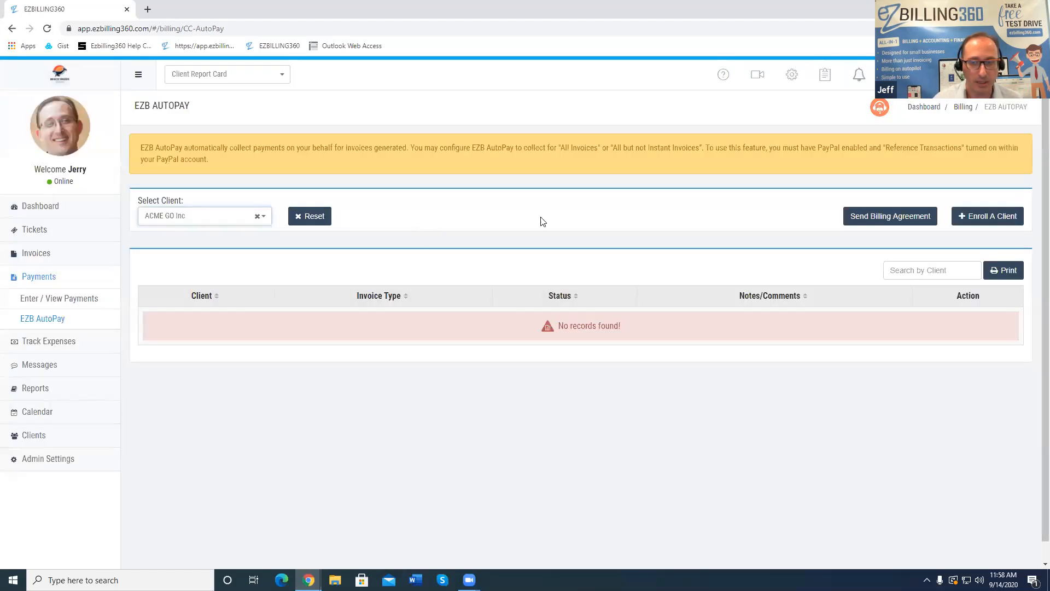
{"action": "left_click", "coordinate": [964, 222]}
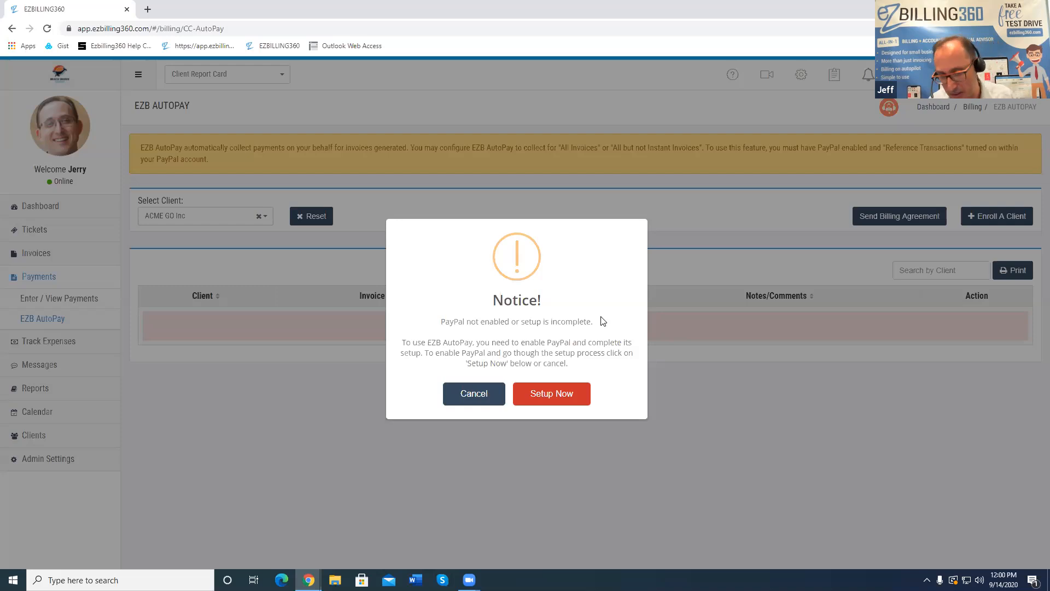
Cancel the PayPal not-enabled notice, leaving ACME GO Inc unenrolled
{"action": "left_click", "coordinate": [477, 393]}
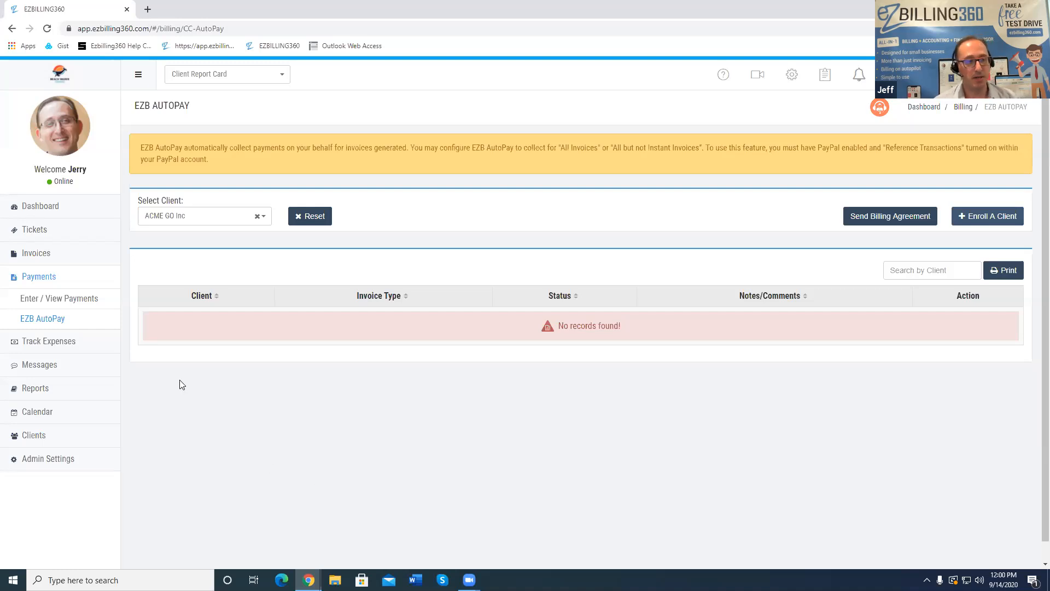
{"action": "left_click", "coordinate": [44, 257]}
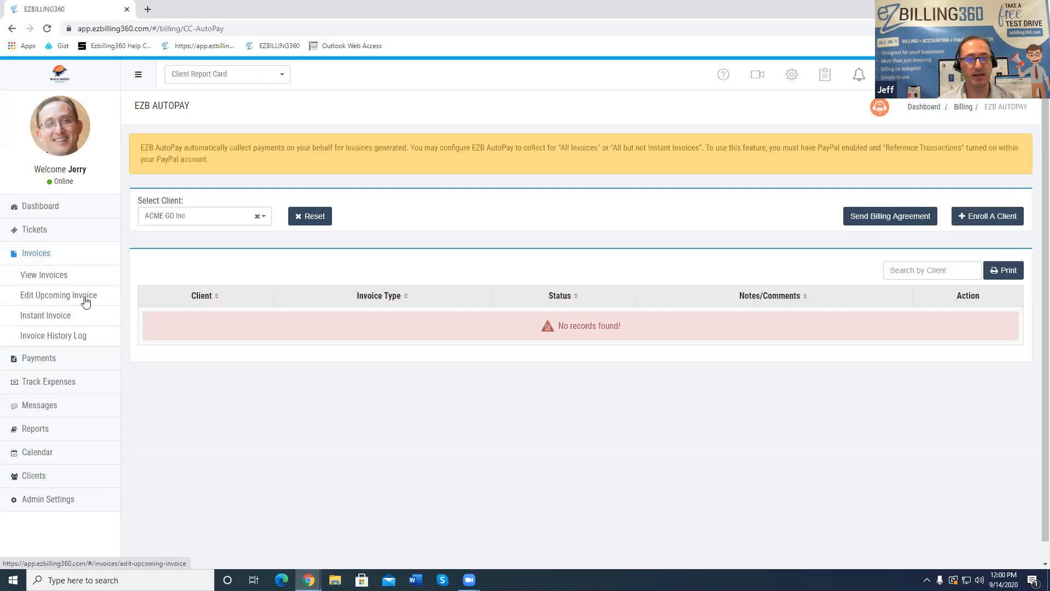
Load ACME's upcoming invoice in Edit Upcoming Invoice
{"action": "left_click", "coordinate": [66, 299]}
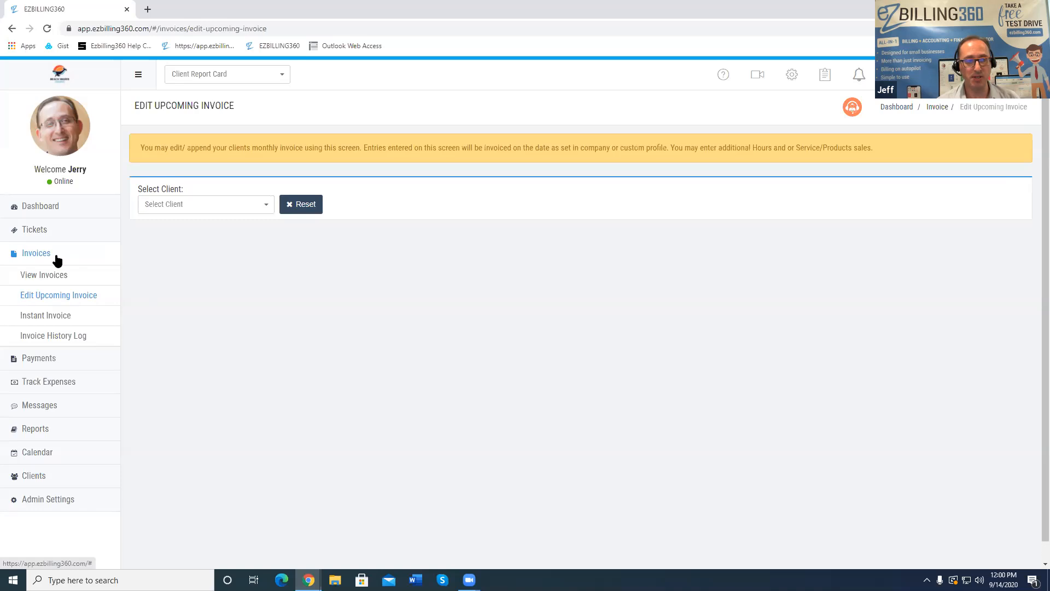
{"action": "left_click", "coordinate": [224, 205]}
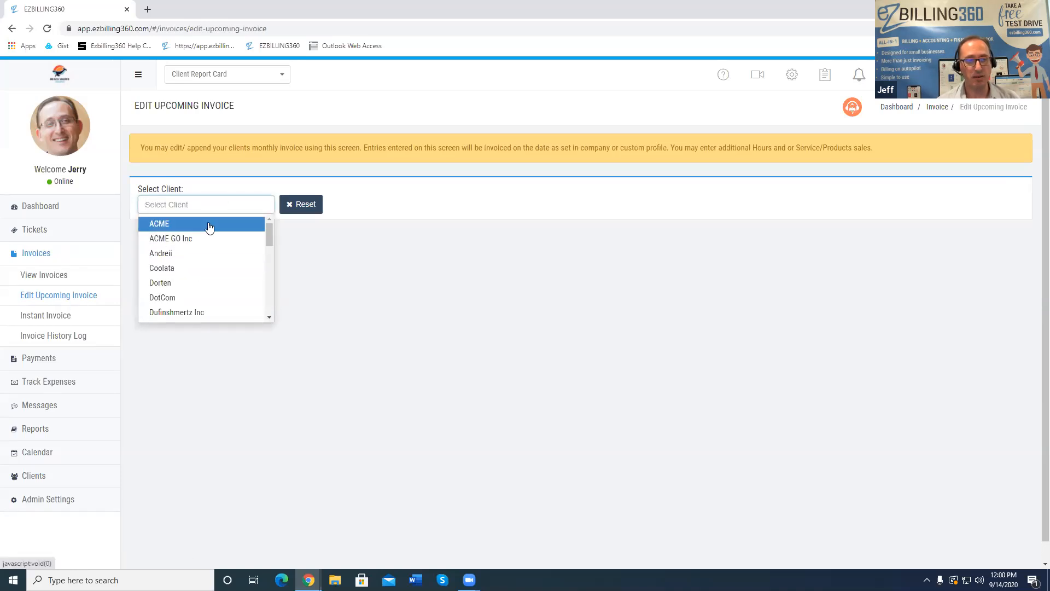
{"action": "left_click", "coordinate": [209, 225]}
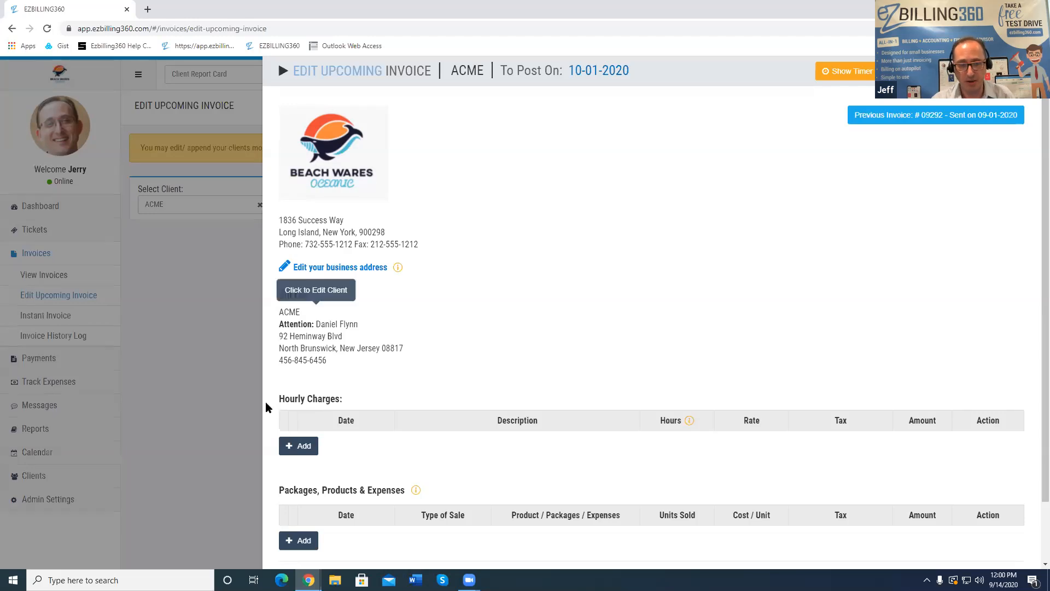
Add and save a 09-15-2020 Service Package line: Install Laptop, 1 unit
{"action": "scroll", "coordinate": [309, 487], "scroll_direction": "down", "scroll_amount": 1}
{"action": "left_click", "coordinate": [305, 472]}
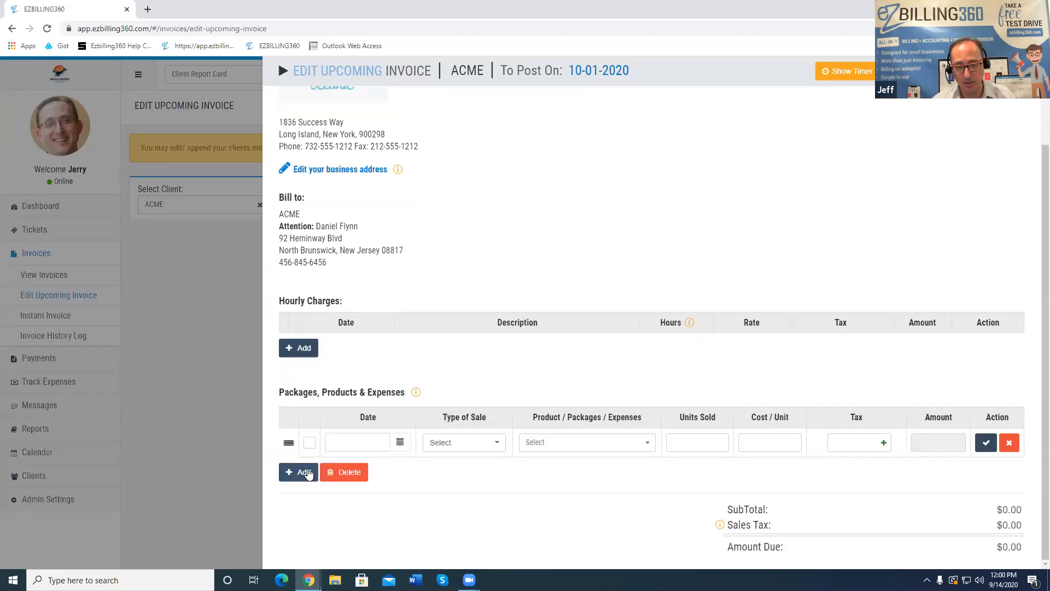
{"action": "left_click", "coordinate": [395, 446]}
{"action": "left_click", "coordinate": [365, 362]}
{"action": "left_click", "coordinate": [438, 442]}
{"action": "left_click", "coordinate": [446, 466]}
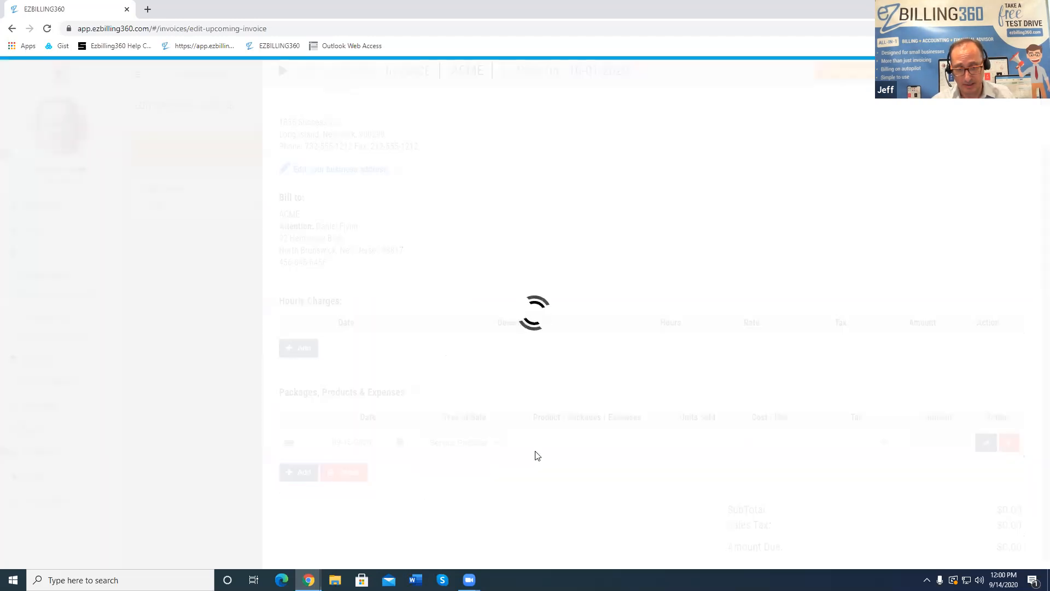
{"action": "left_click", "coordinate": [546, 445]}
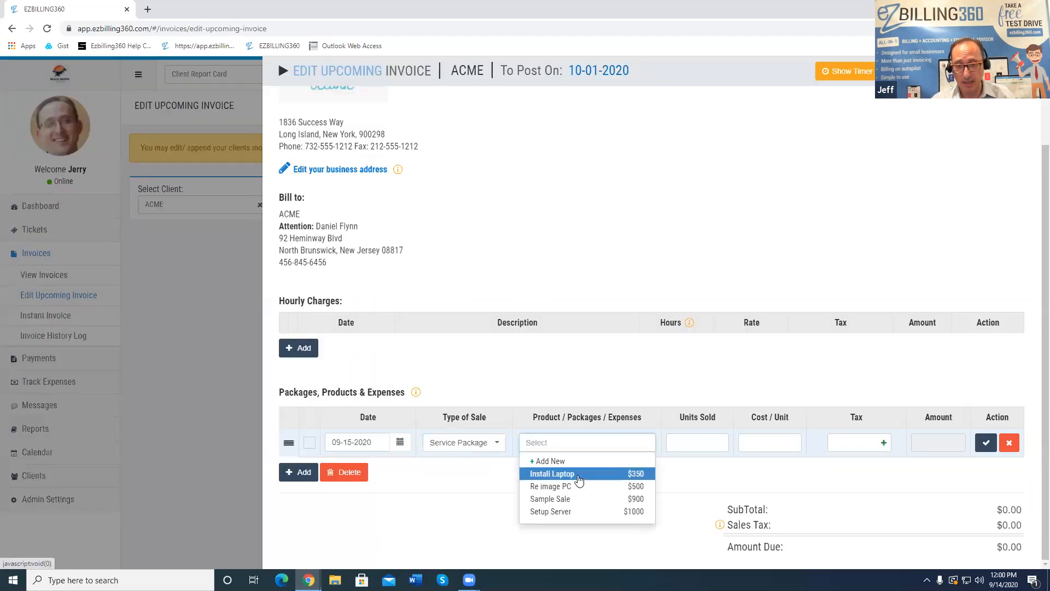
{"action": "left_click", "coordinate": [569, 474]}
{"action": "left_click", "coordinate": [698, 441]}
{"action": "type", "text": "1"}
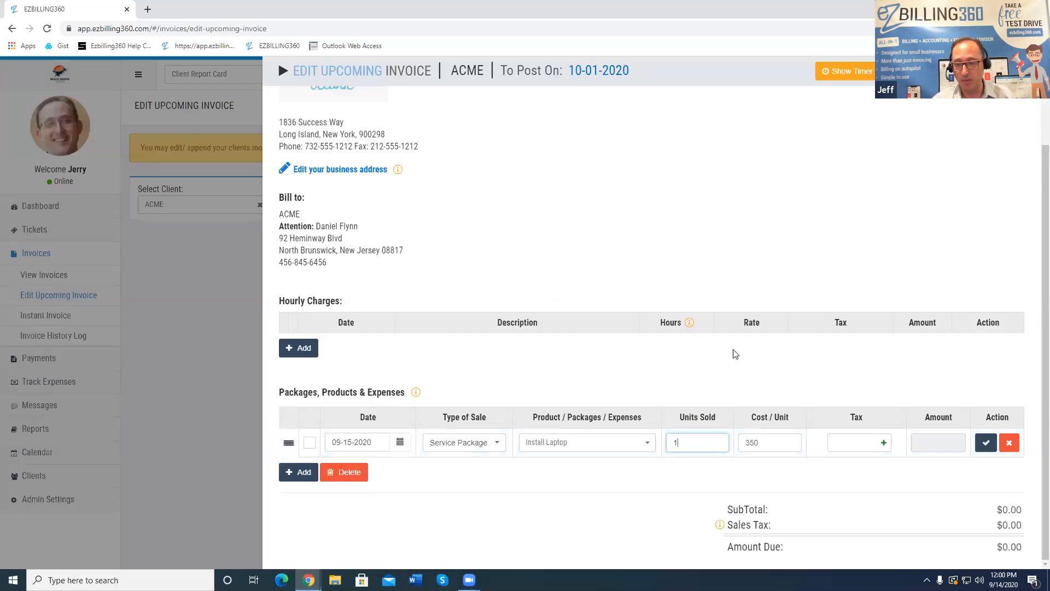
{"action": "scroll", "coordinate": [664, 133], "scroll_direction": "up", "scroll_amount": 2}
{"action": "scroll", "coordinate": [666, 133], "scroll_direction": "down", "scroll_amount": 2}
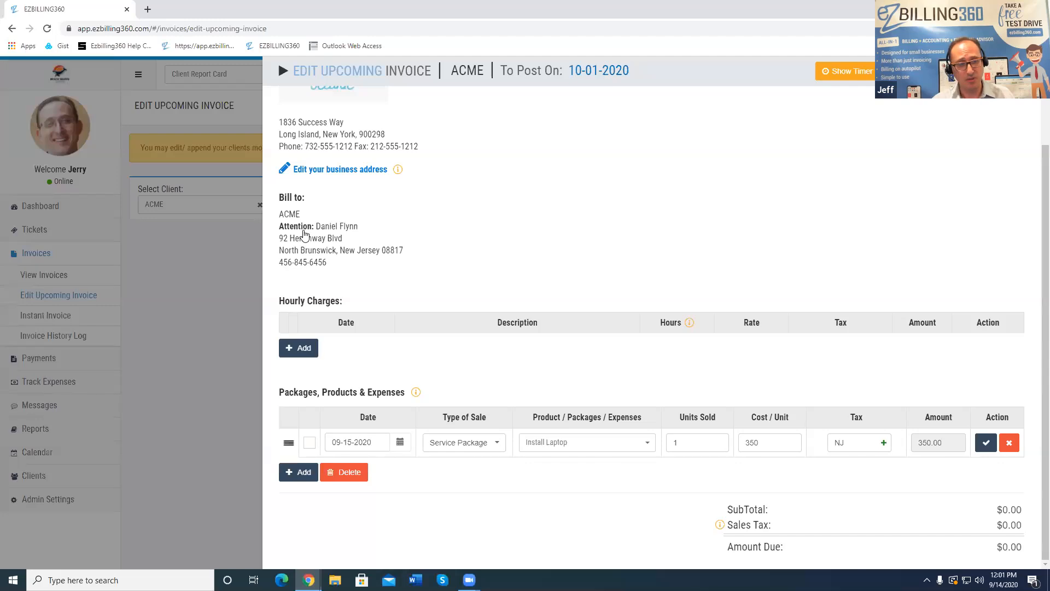
{"action": "scroll", "coordinate": [305, 237], "scroll_direction": "up", "scroll_amount": 2}
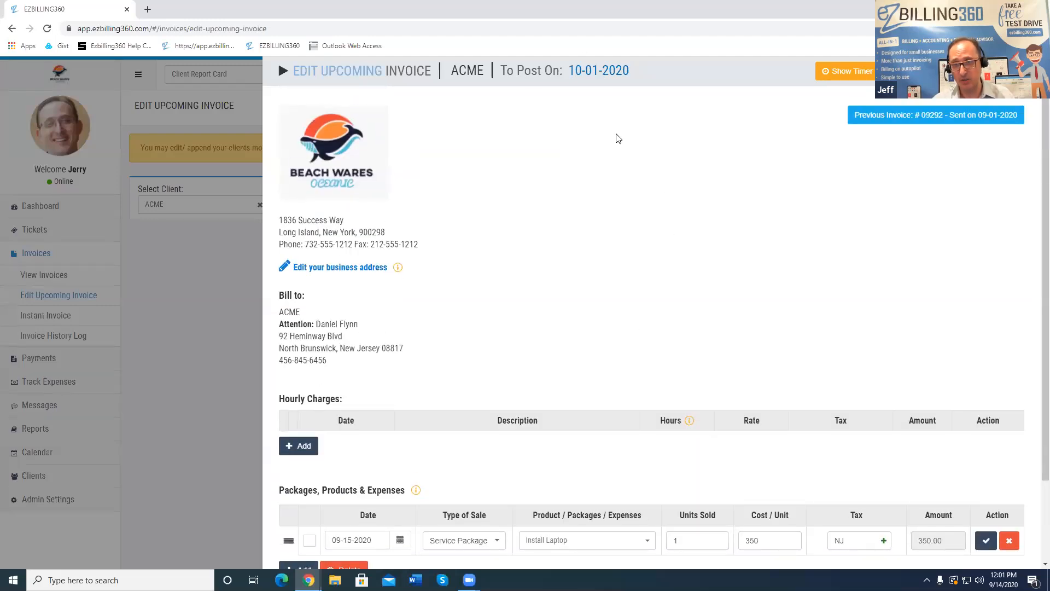
{"action": "scroll", "coordinate": [661, 239], "scroll_direction": "down", "scroll_amount": 2}
{"action": "left_click", "coordinate": [986, 442]}
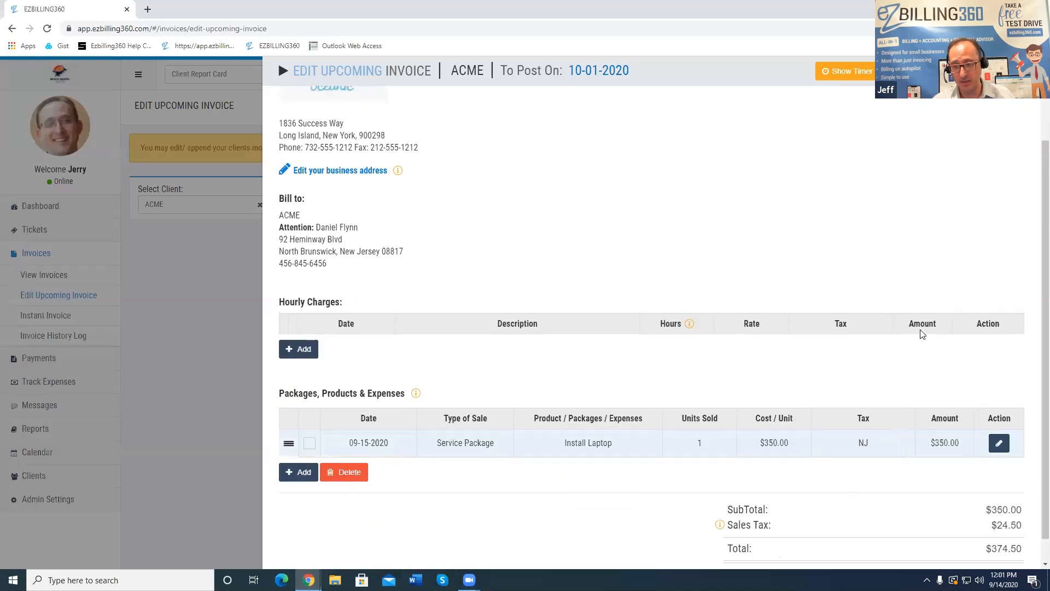
Save and close the invoice, then reopen ACME's upcoming invoice to verify it and close it
{"action": "scroll", "coordinate": [977, 131], "scroll_direction": "up", "scroll_amount": 2}
{"action": "left_click", "coordinate": [975, 71]}
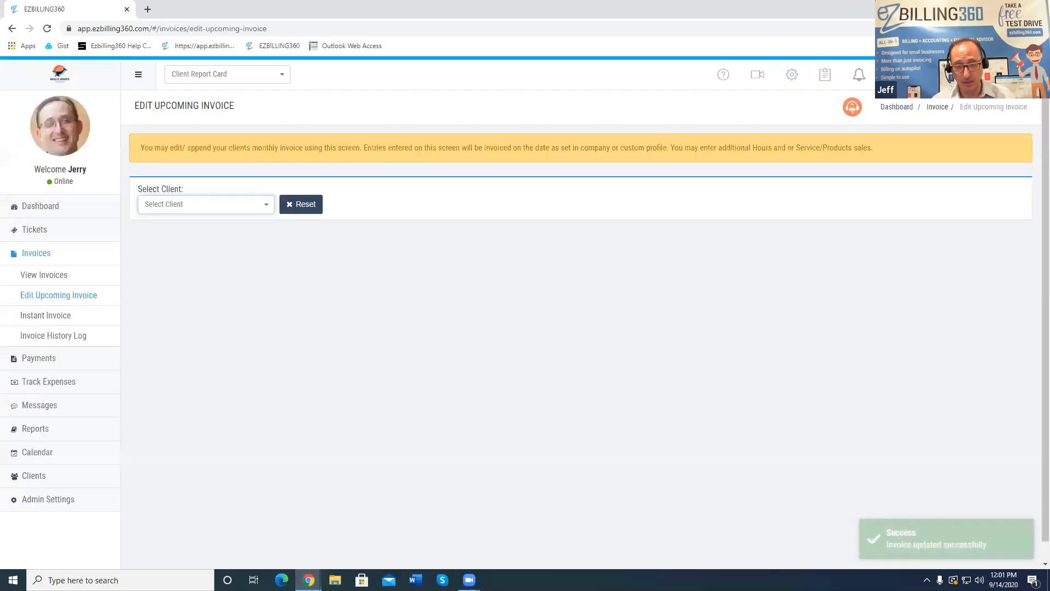
{"action": "left_click", "coordinate": [218, 204]}
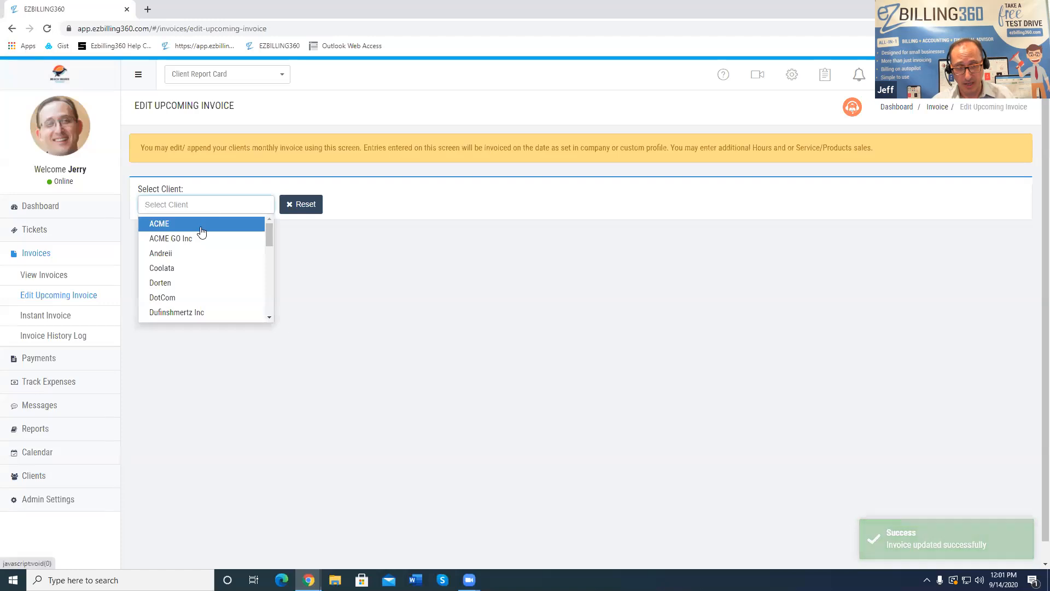
{"action": "left_click", "coordinate": [202, 226]}
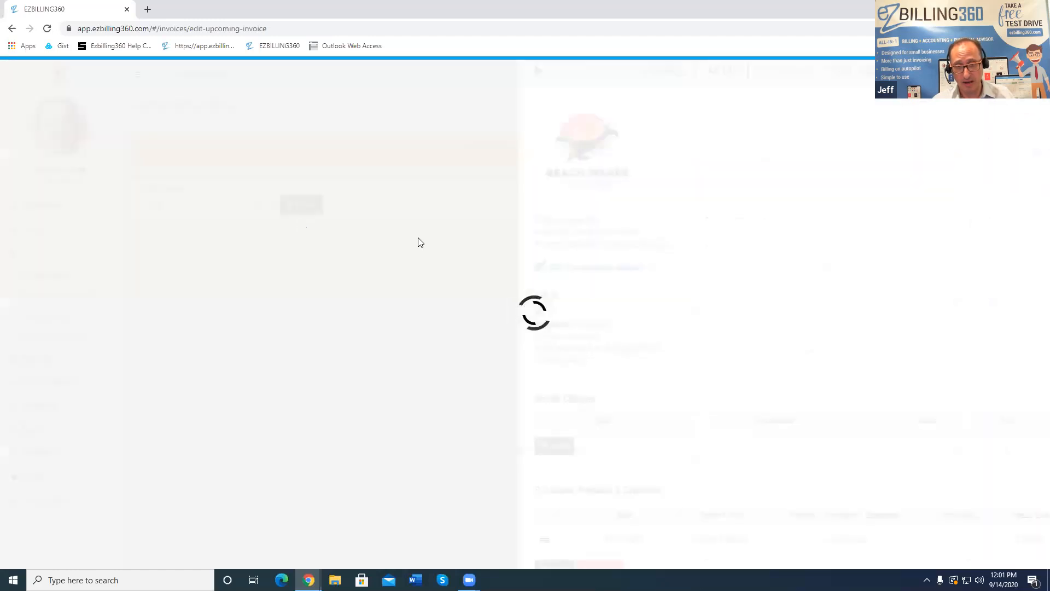
{"action": "scroll", "coordinate": [573, 257], "scroll_direction": "down", "scroll_amount": 2}
{"action": "scroll", "coordinate": [575, 260], "scroll_direction": "up", "scroll_amount": 2}
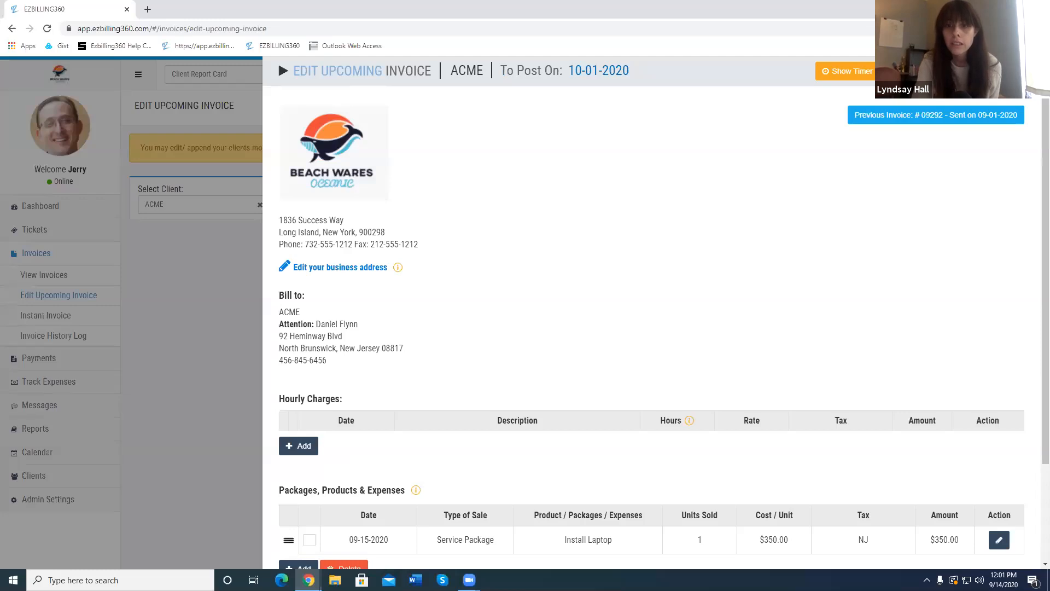
{"action": "left_click", "coordinate": [278, 60]}
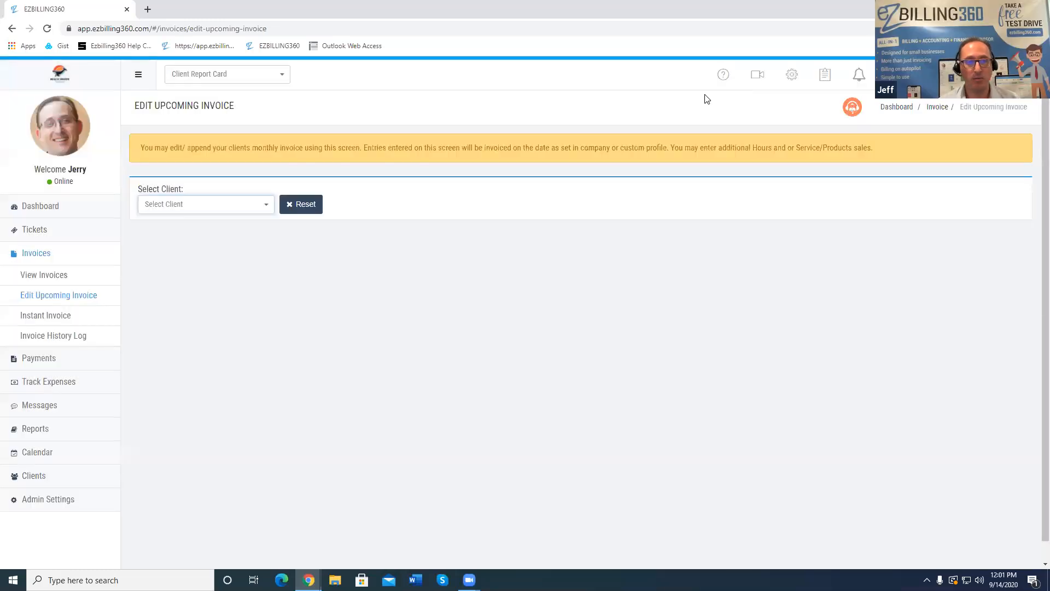
Start an Instant Invoice for ACME with a 2-hour 'pc fix' hourly charge
{"action": "left_click", "coordinate": [59, 320]}
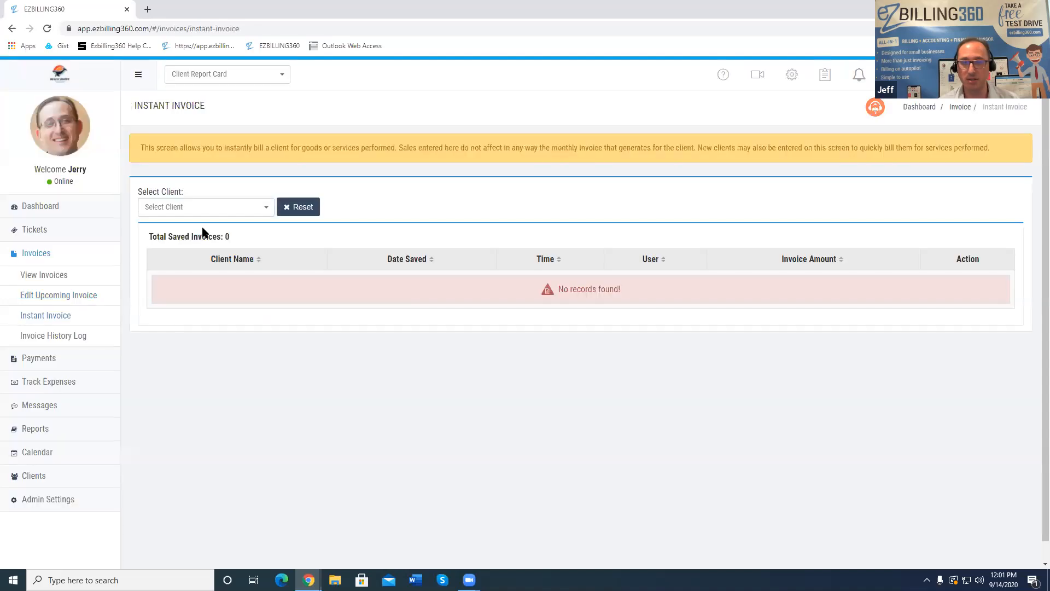
{"action": "left_click", "coordinate": [199, 213]}
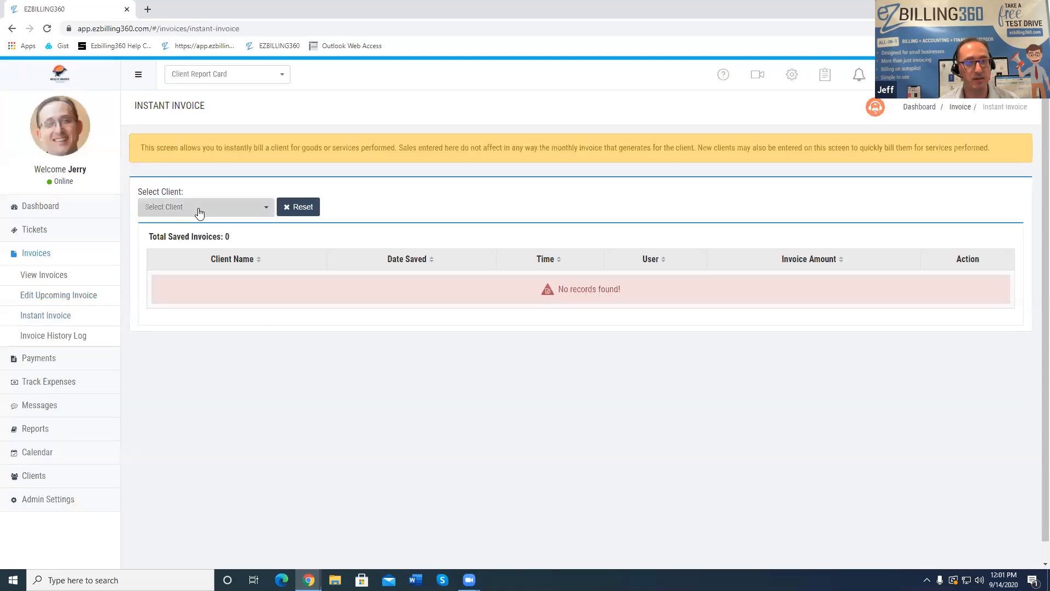
{"action": "left_click", "coordinate": [188, 244]}
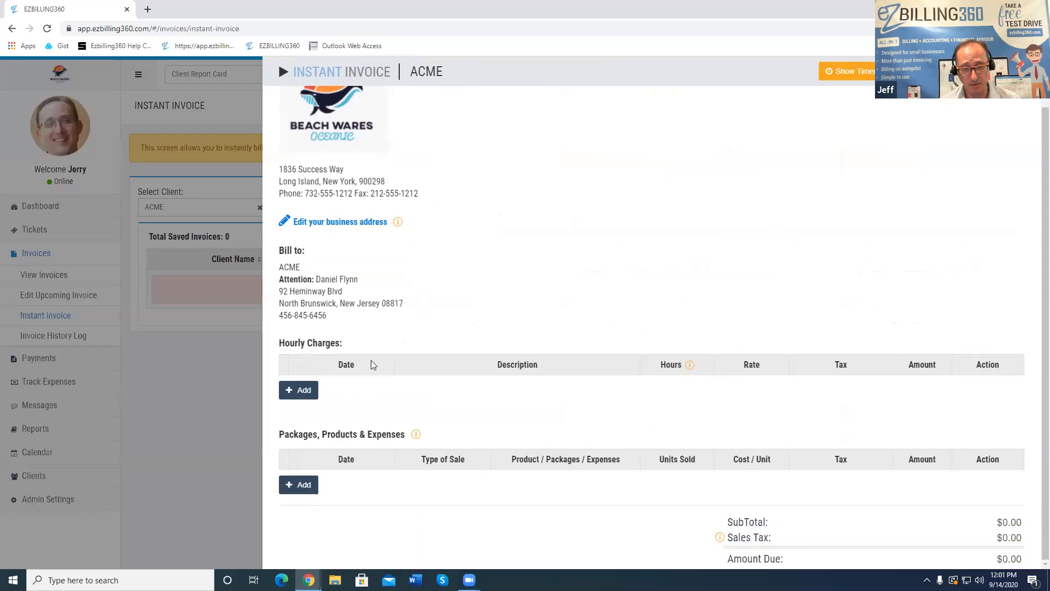
{"action": "left_click", "coordinate": [294, 397]}
{"action": "left_click", "coordinate": [518, 341]}
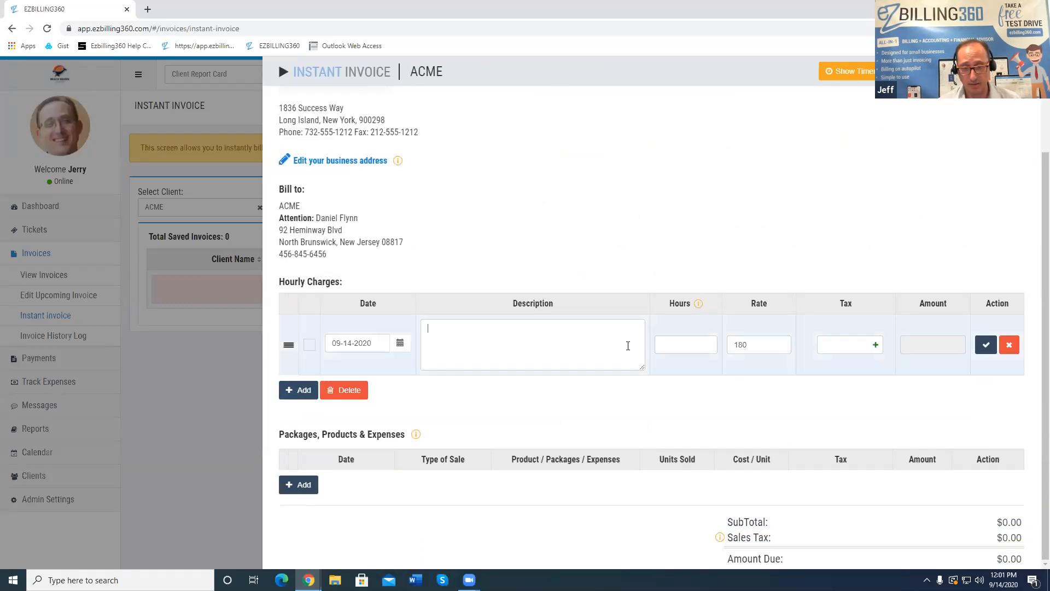
{"action": "type", "text": "pc fox"}
{"action": "key", "text": "BackSpace"}
{"action": "key", "text": "BackSpace"}
{"action": "type", "text": "ix"}
{"action": "key", "text": "Tab"}
{"action": "type", "text": "2"}
{"action": "left_click", "coordinate": [706, 381]}
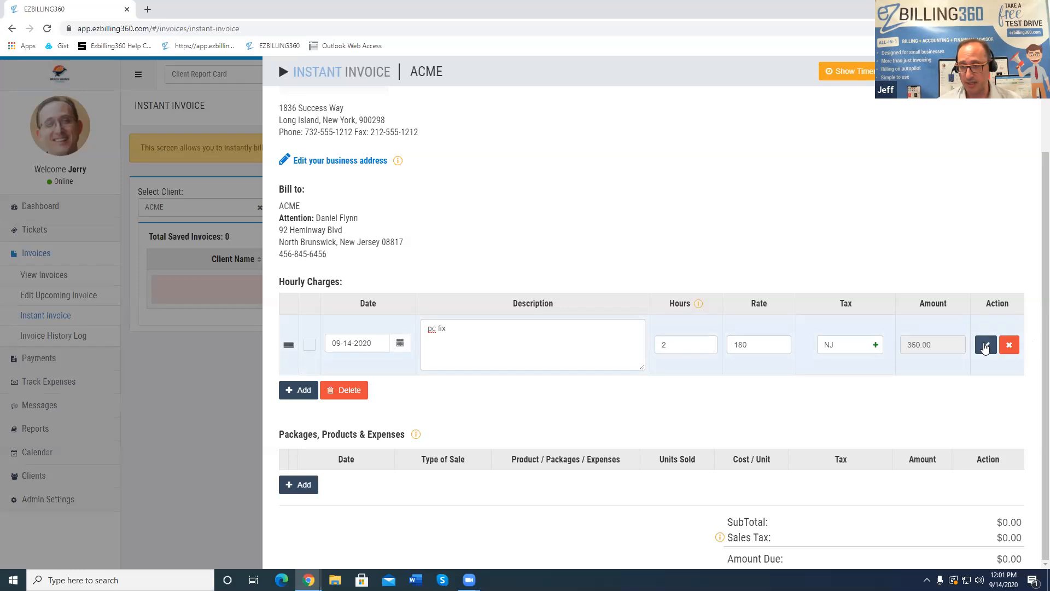
{"action": "left_click", "coordinate": [985, 345]}
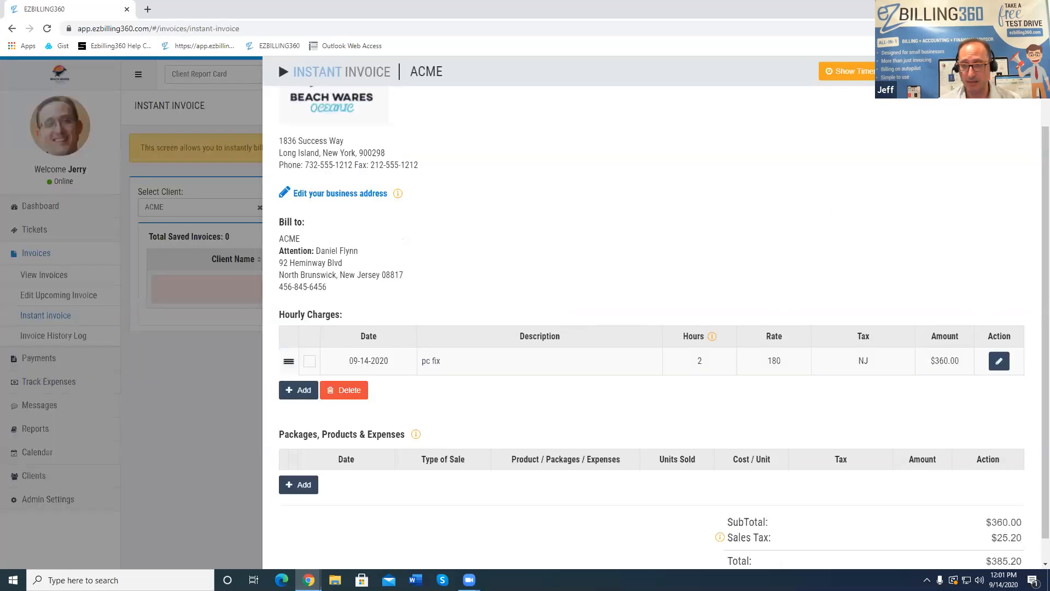
Save the $385.20 instant invoice, reopen it to check, and close it
{"action": "left_click", "coordinate": [908, 71]}
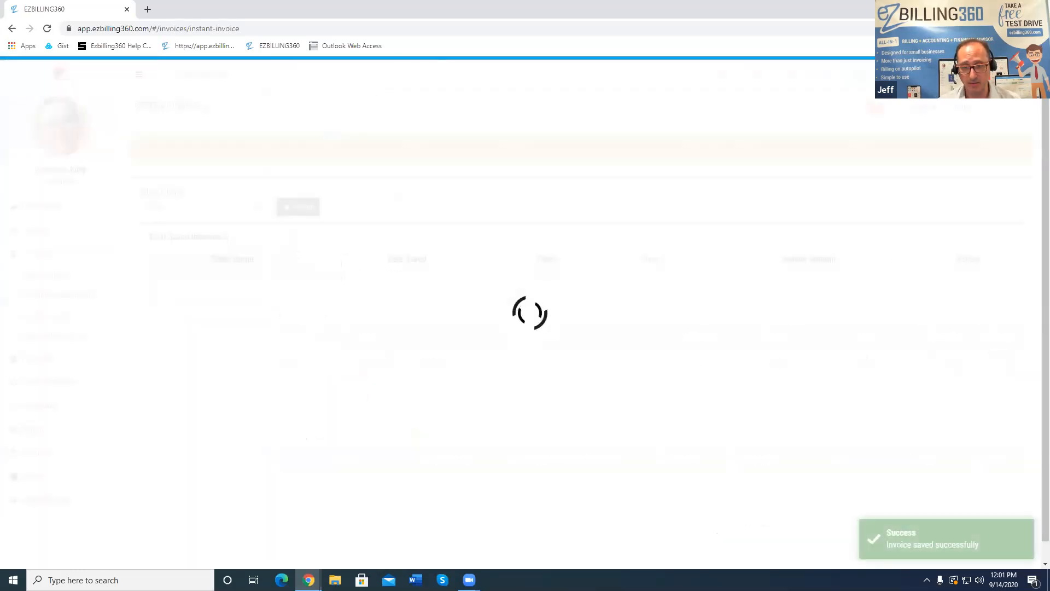
{"action": "left_click", "coordinate": [237, 283]}
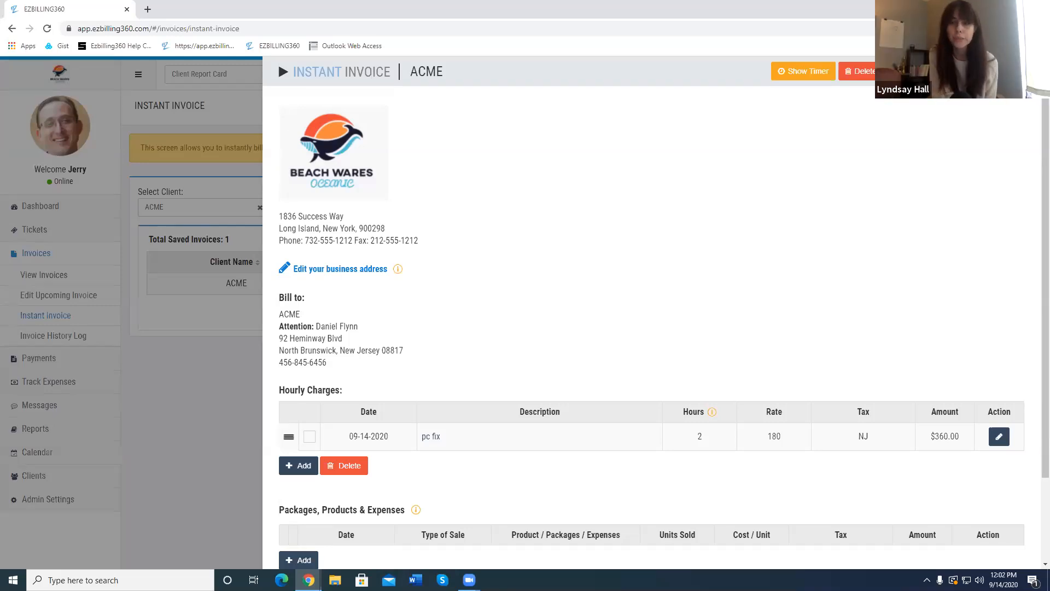
{"action": "left_click", "coordinate": [278, 62]}
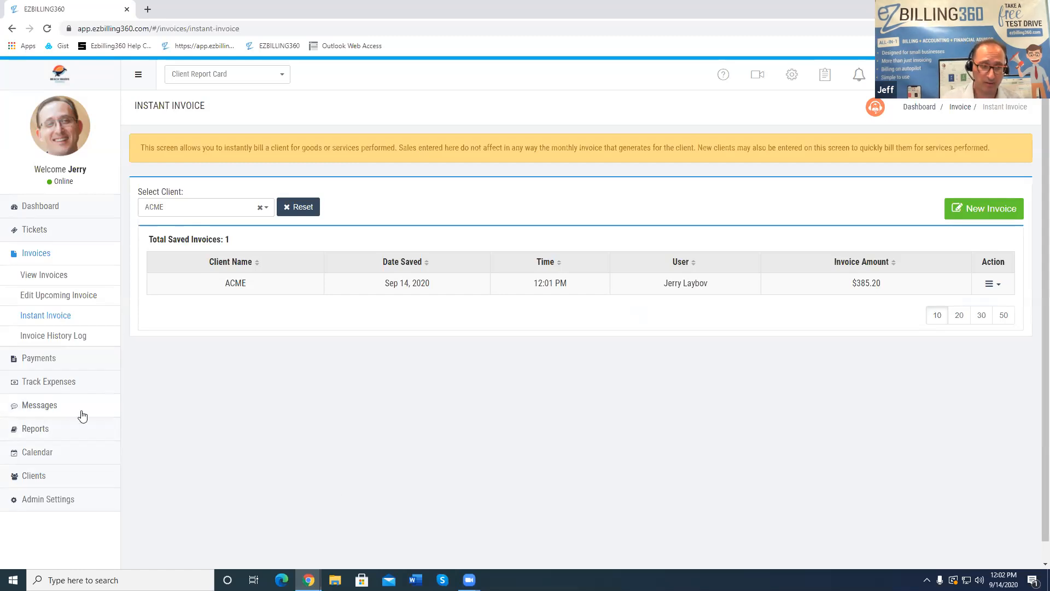
Show ACME's invoice 09302 on Enter / View Payments, still pending with no payments
{"action": "left_click", "coordinate": [45, 358]}
{"action": "left_click", "coordinate": [77, 298]}
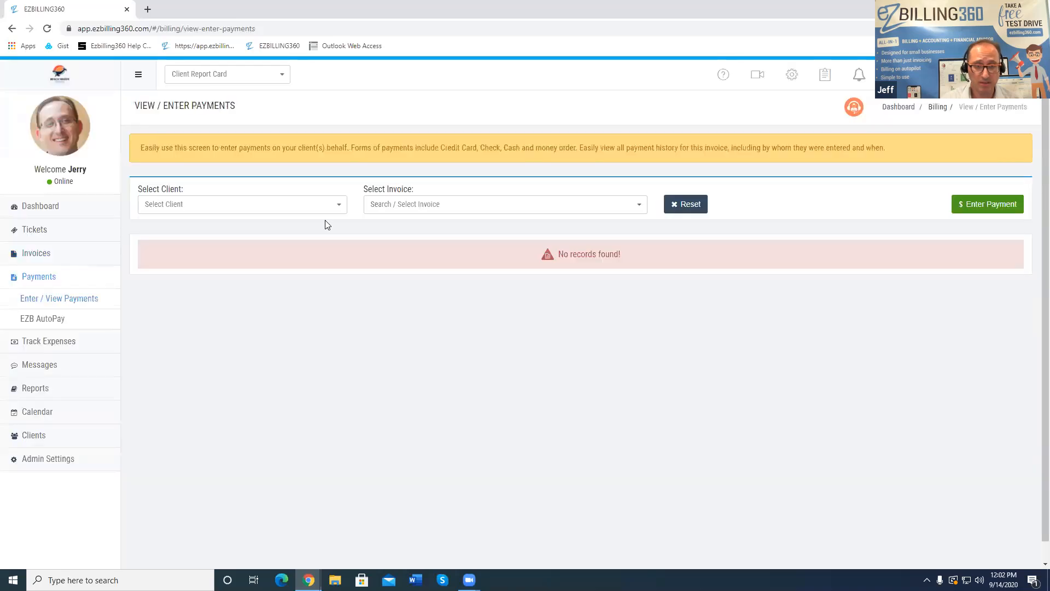
{"action": "left_click", "coordinate": [281, 204]}
{"action": "left_click", "coordinate": [251, 222]}
{"action": "left_click", "coordinate": [438, 204]}
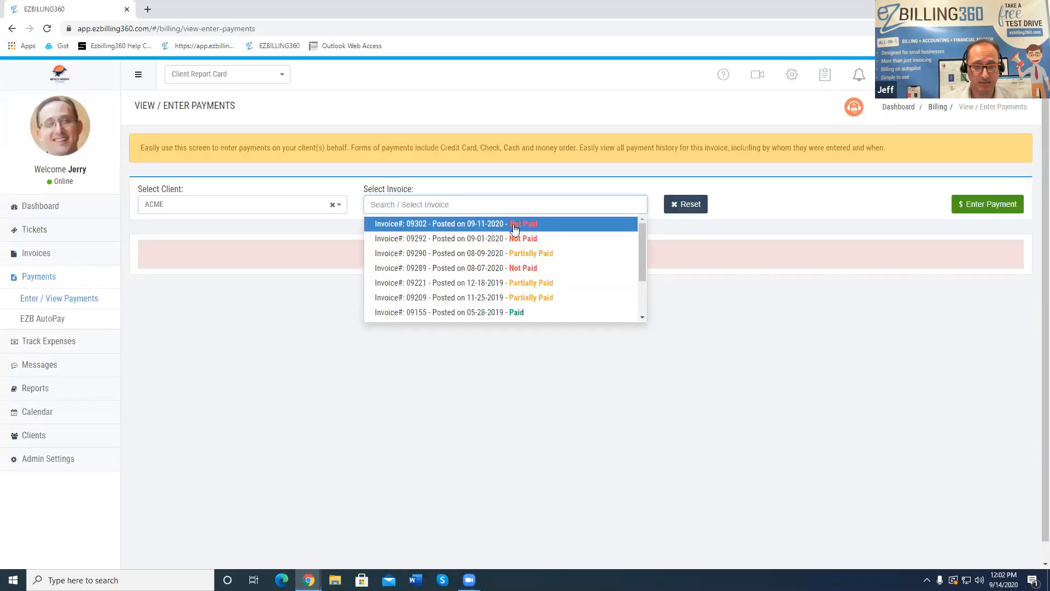
{"action": "left_click", "coordinate": [468, 225]}
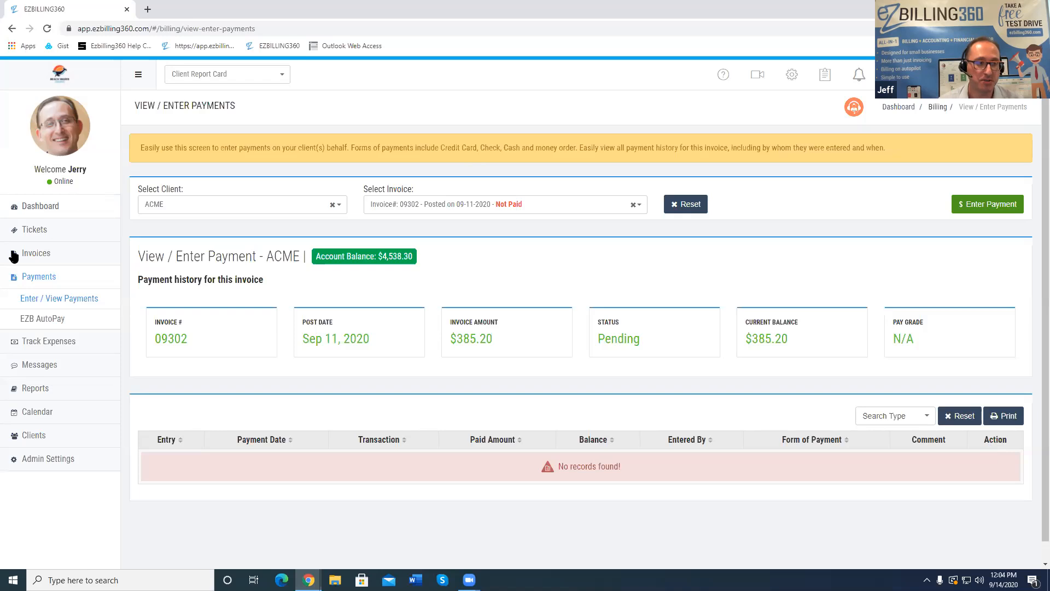
{"action": "left_click", "coordinate": [31, 253]}
Open invoice 09303's History Log, highlighting the $270.24 balance and $271.24 original amount
{"action": "left_click", "coordinate": [43, 275]}
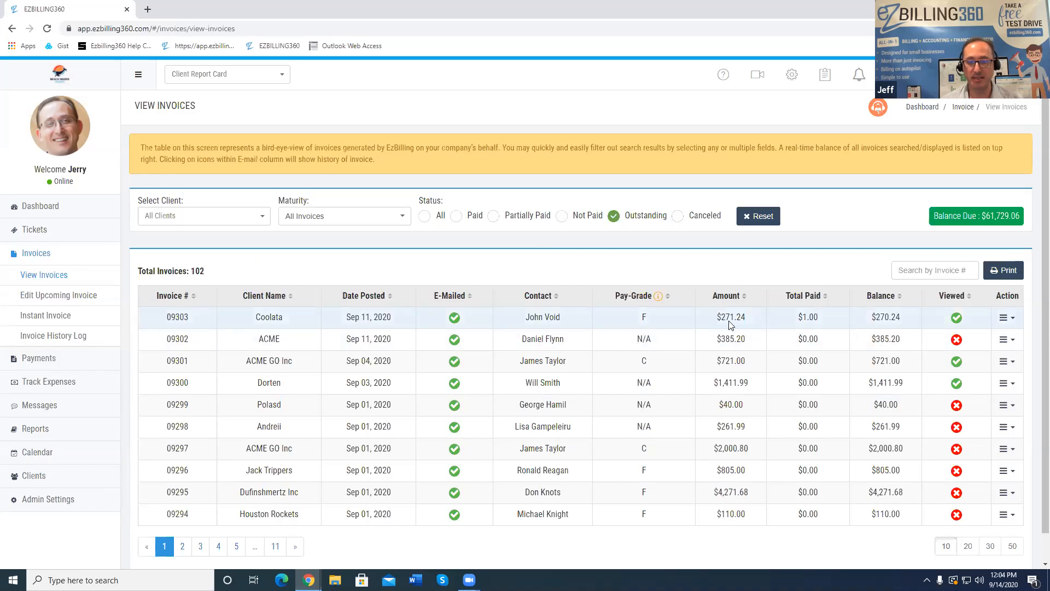
{"action": "left_click", "coordinate": [957, 319]}
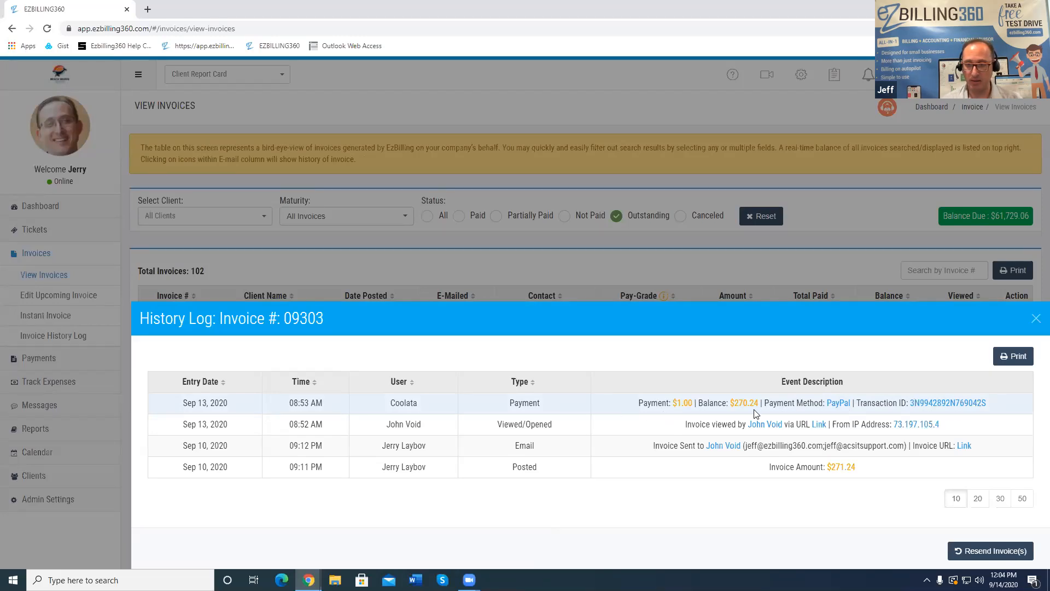
{"action": "left_click_drag", "start_coordinate": [760, 402], "coordinate": [737, 402]}
{"action": "left_click_drag", "start_coordinate": [857, 467], "coordinate": [836, 467]}
{"action": "left_click_drag", "start_coordinate": [759, 403], "coordinate": [734, 402]}
Highlight the payment's transaction ID, then open the invoice link e-mailed to the client
{"action": "left_click", "coordinate": [758, 405]}
{"action": "left_click_drag", "start_coordinate": [990, 406], "coordinate": [903, 405]}
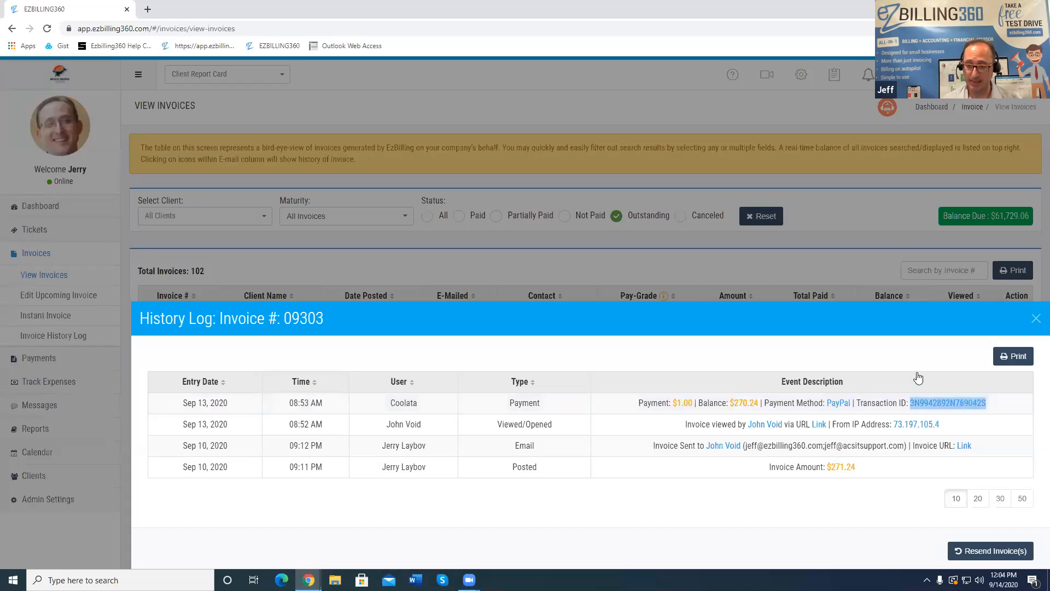
{"action": "left_click", "coordinate": [968, 474]}
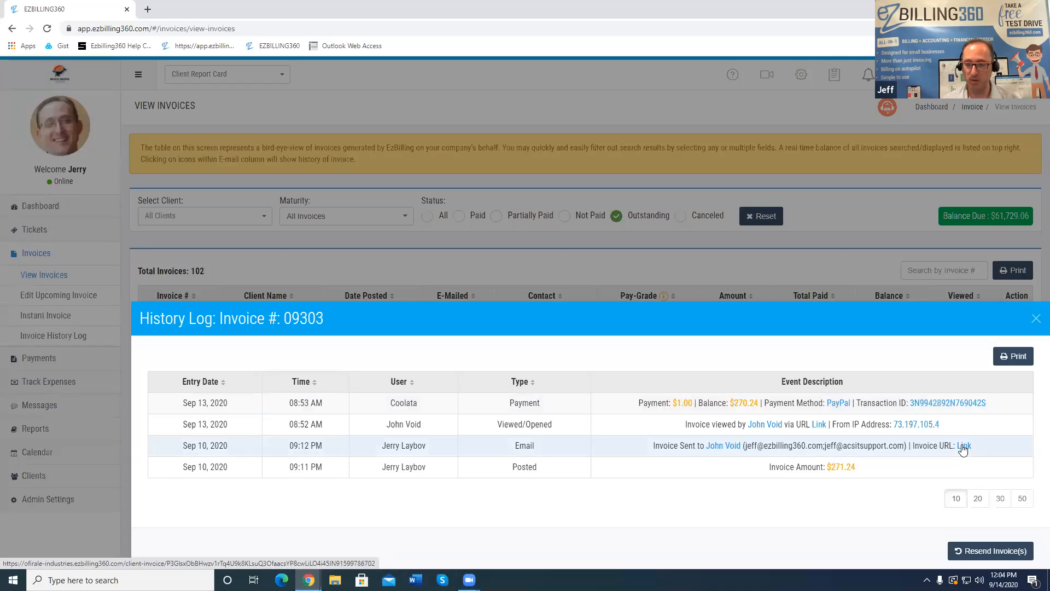
{"action": "left_click", "coordinate": [964, 447]}
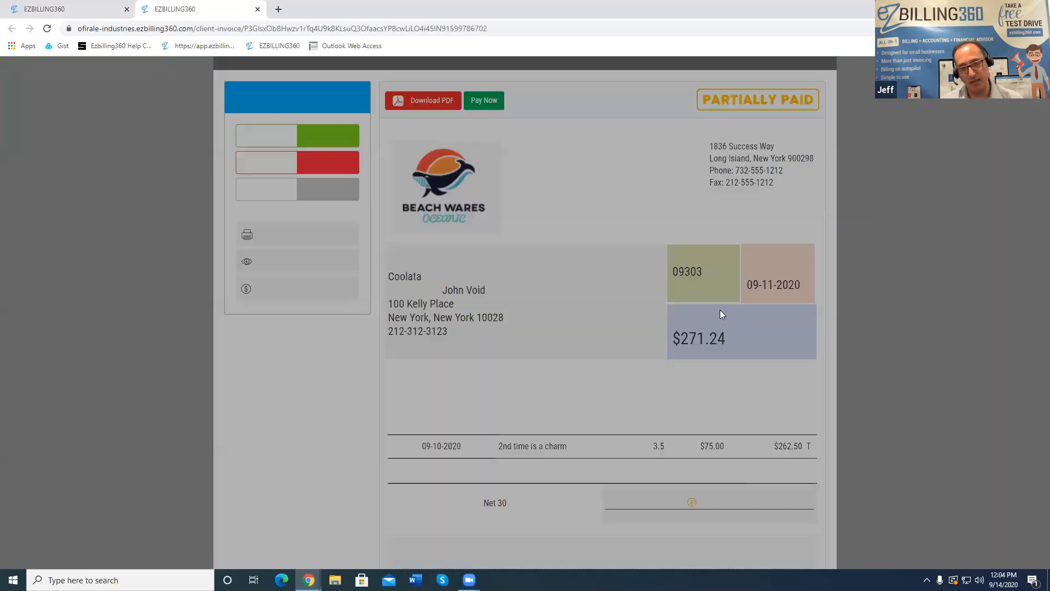
Tick Don't Show Again and close the client portal's welcome notice
{"action": "left_click", "coordinate": [447, 250]}
{"action": "left_click", "coordinate": [541, 154]}
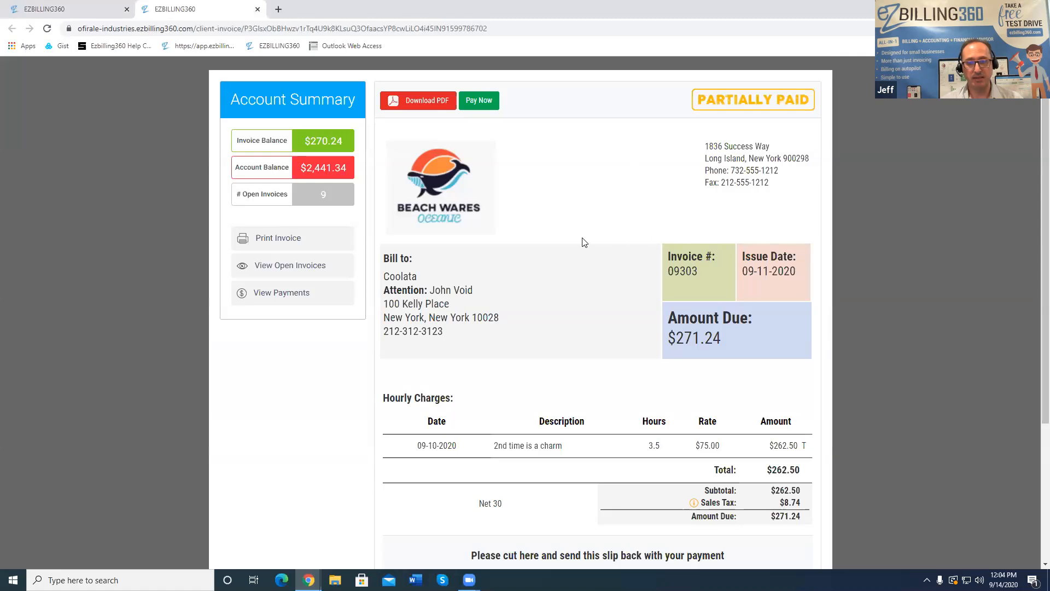
{"action": "scroll", "coordinate": [585, 241], "scroll_direction": "down", "scroll_amount": 3}
{"action": "scroll", "coordinate": [584, 241], "scroll_direction": "up", "scroll_amount": 3}
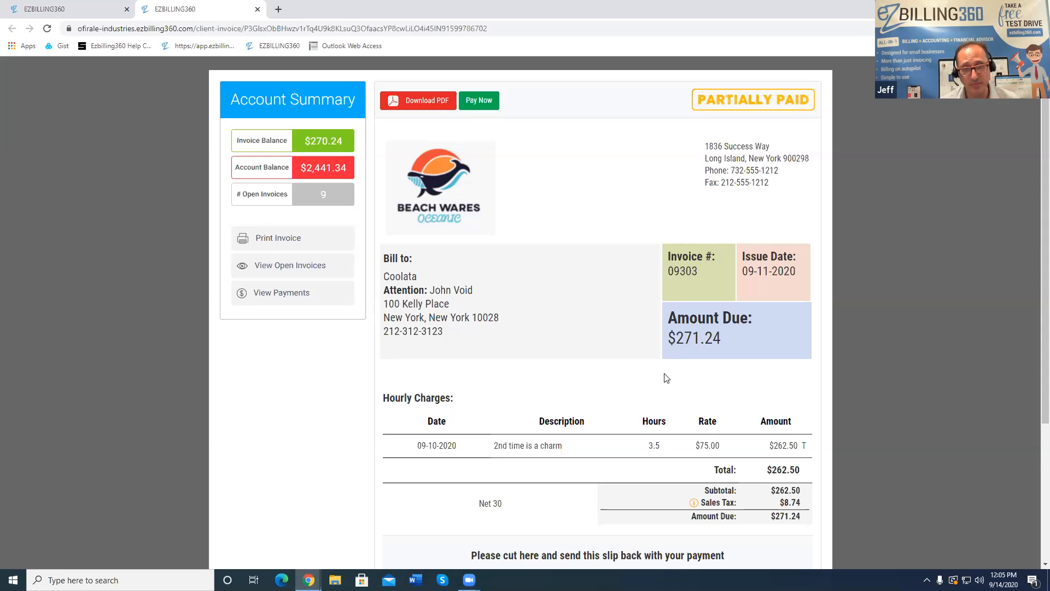
Point out the $271.24 amount due and the $270.24 invoice balance for invoice 09303
{"action": "left_click_drag", "start_coordinate": [736, 340], "coordinate": [668, 337]}
{"action": "left_click", "coordinate": [762, 336]}
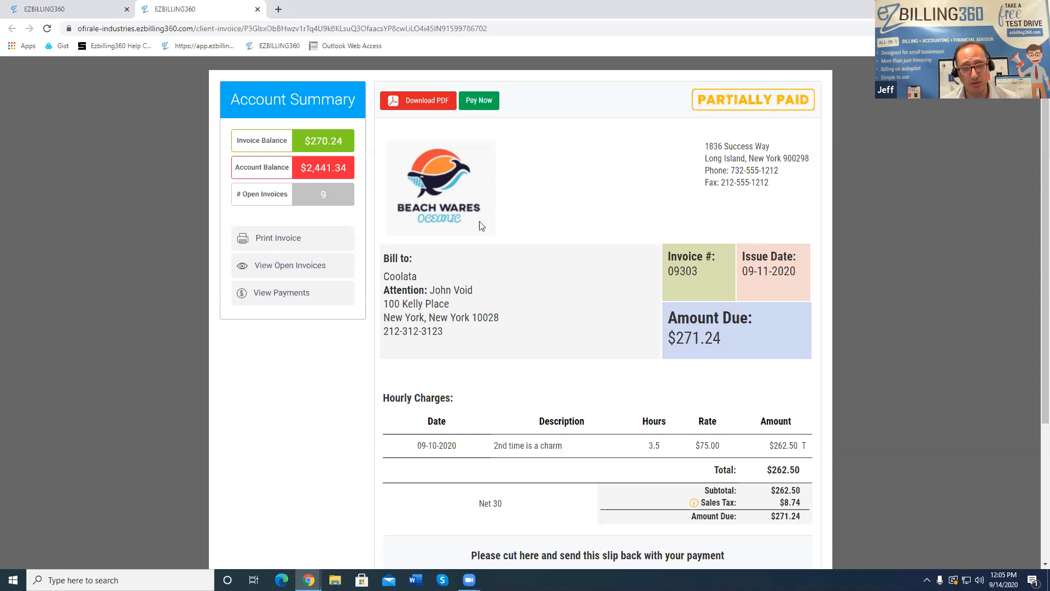
{"action": "left_click_drag", "start_coordinate": [344, 141], "coordinate": [305, 147]}
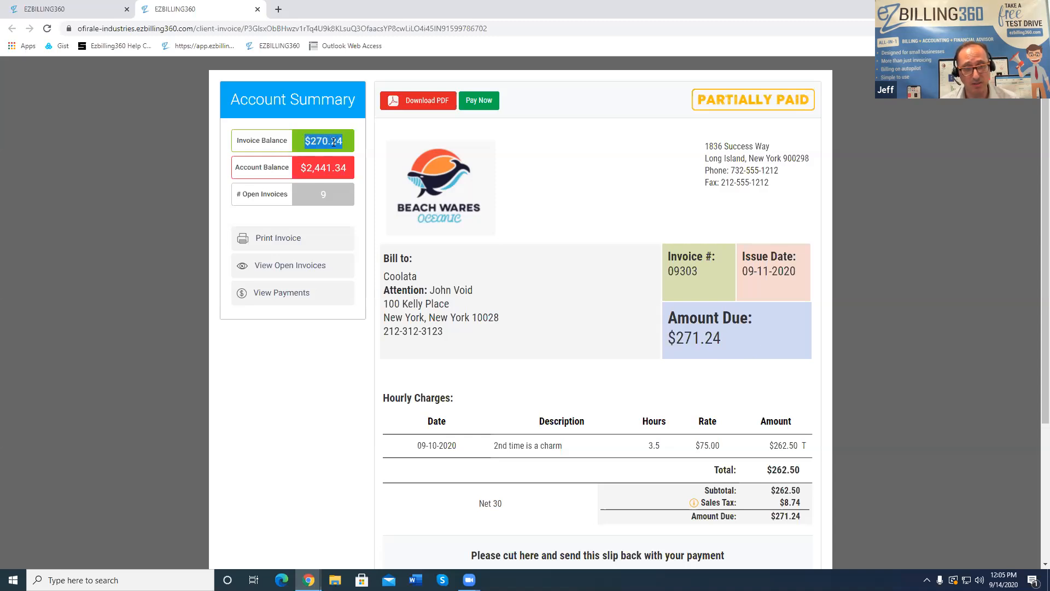
{"action": "left_click", "coordinate": [362, 147]}
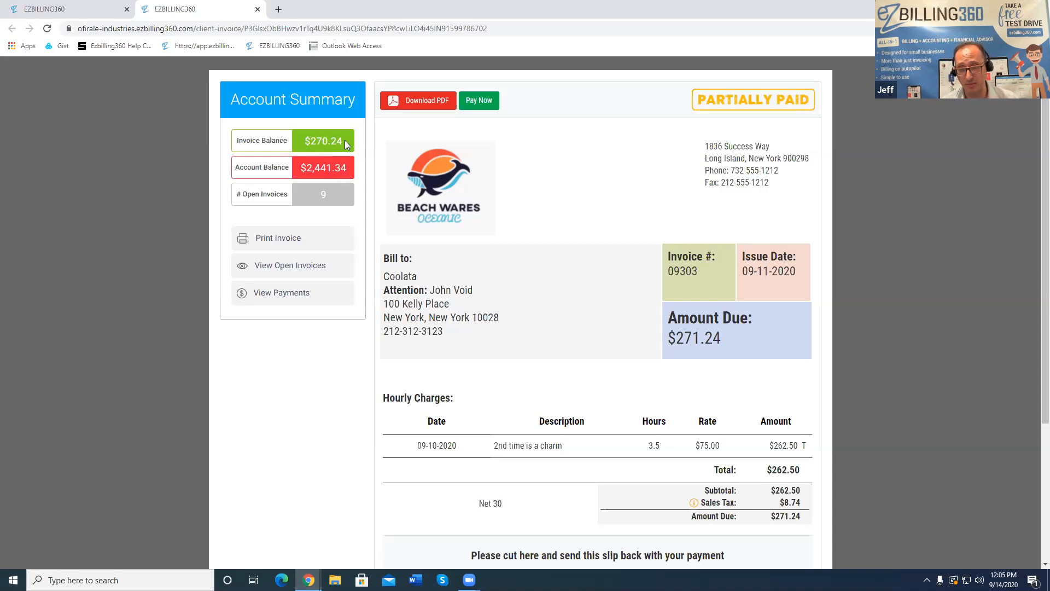
{"action": "left_click", "coordinate": [472, 108]}
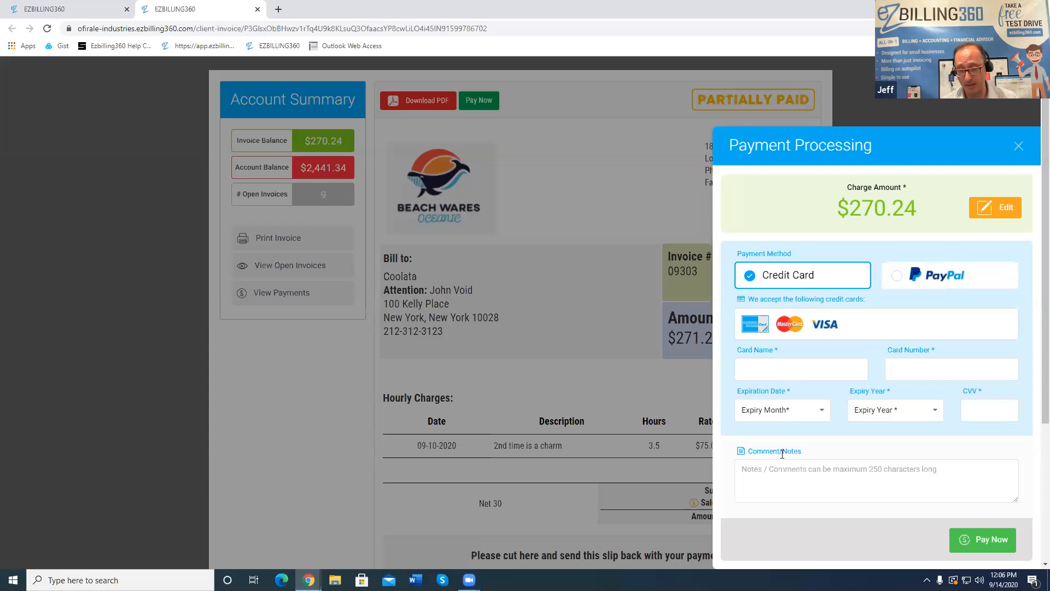
{"action": "left_click", "coordinate": [1018, 147]}
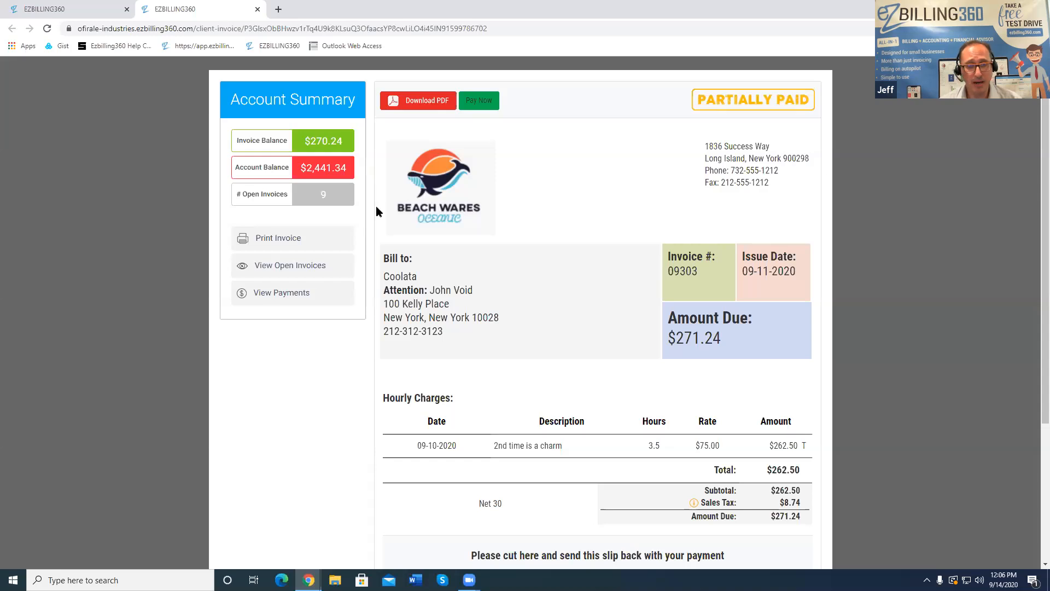
{"action": "left_click", "coordinate": [325, 195]}
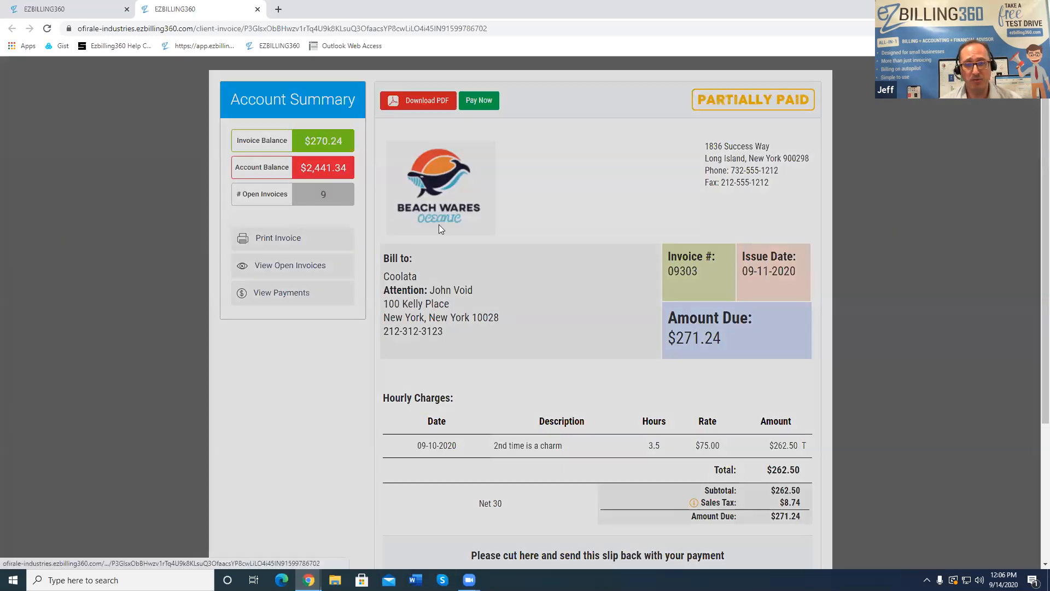
{"action": "left_click", "coordinate": [481, 334]}
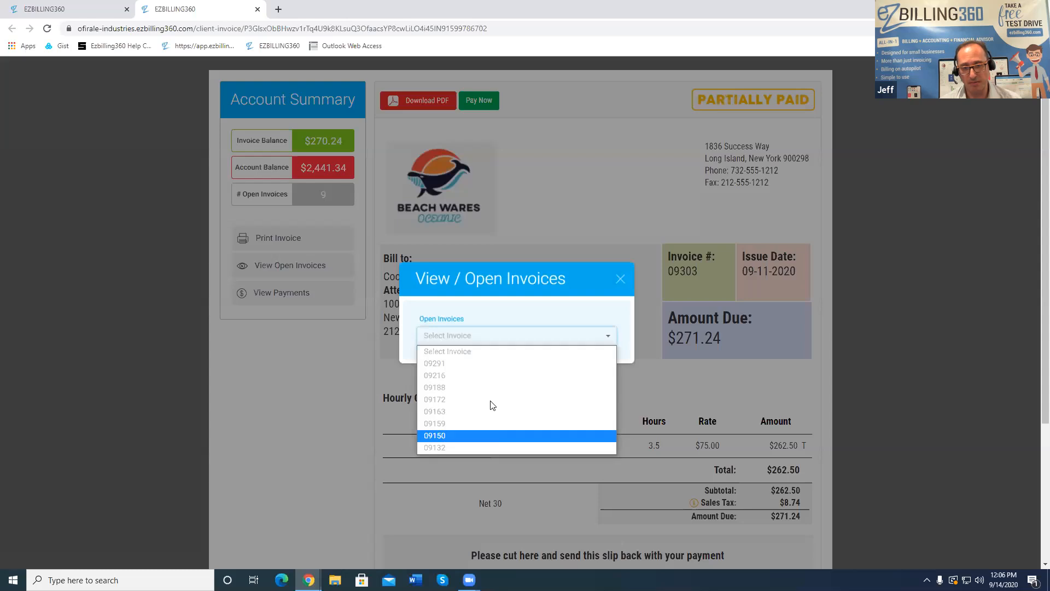
{"action": "left_click", "coordinate": [496, 386]}
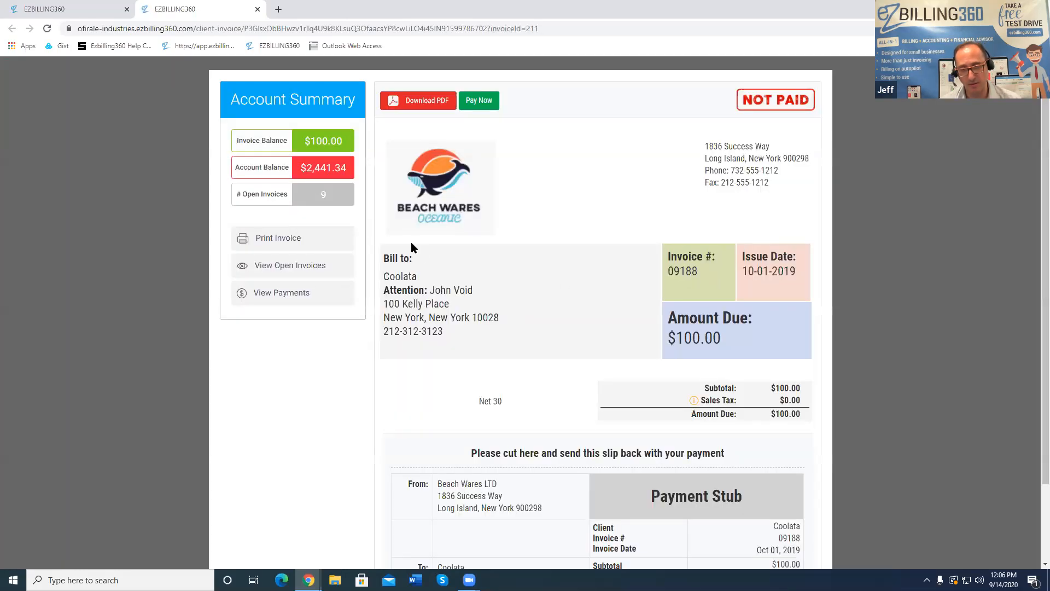
{"action": "left_click", "coordinate": [324, 196]}
{"action": "left_click", "coordinate": [471, 334]}
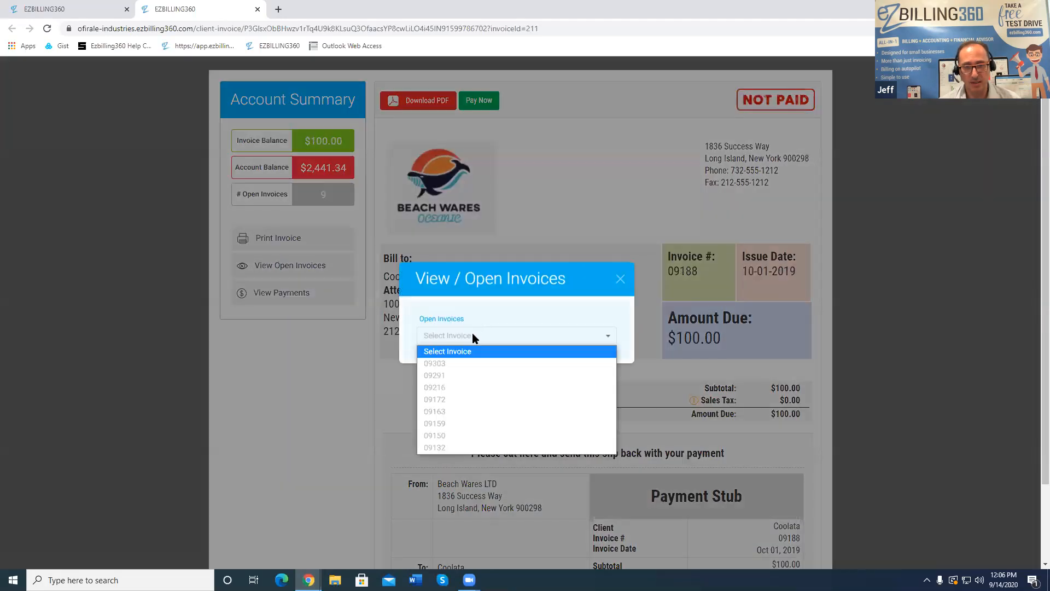
{"action": "left_click", "coordinate": [465, 374]}
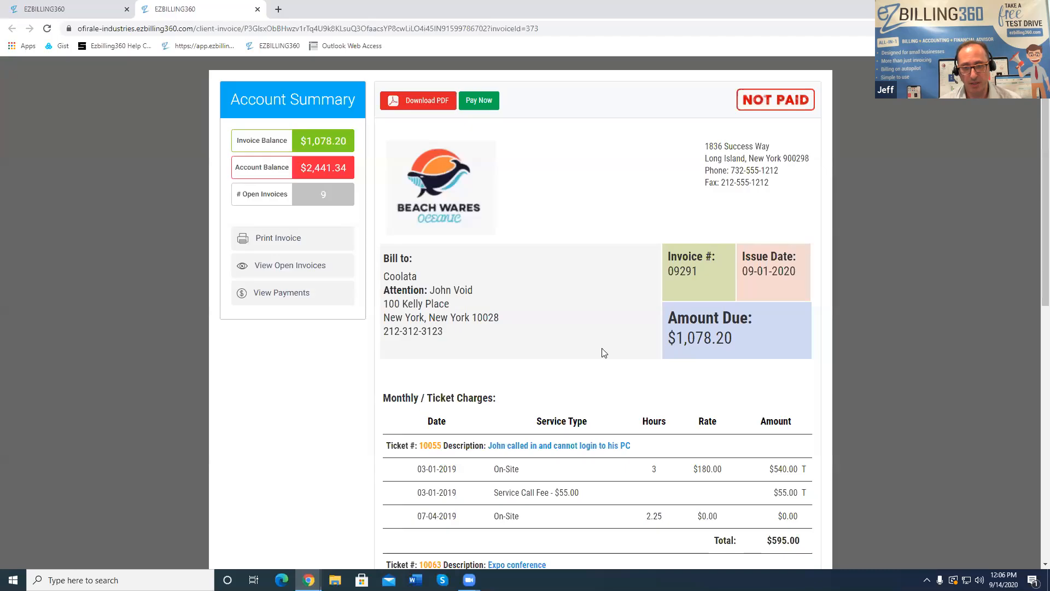
{"action": "scroll", "coordinate": [606, 352], "scroll_direction": "down", "scroll_amount": 8}
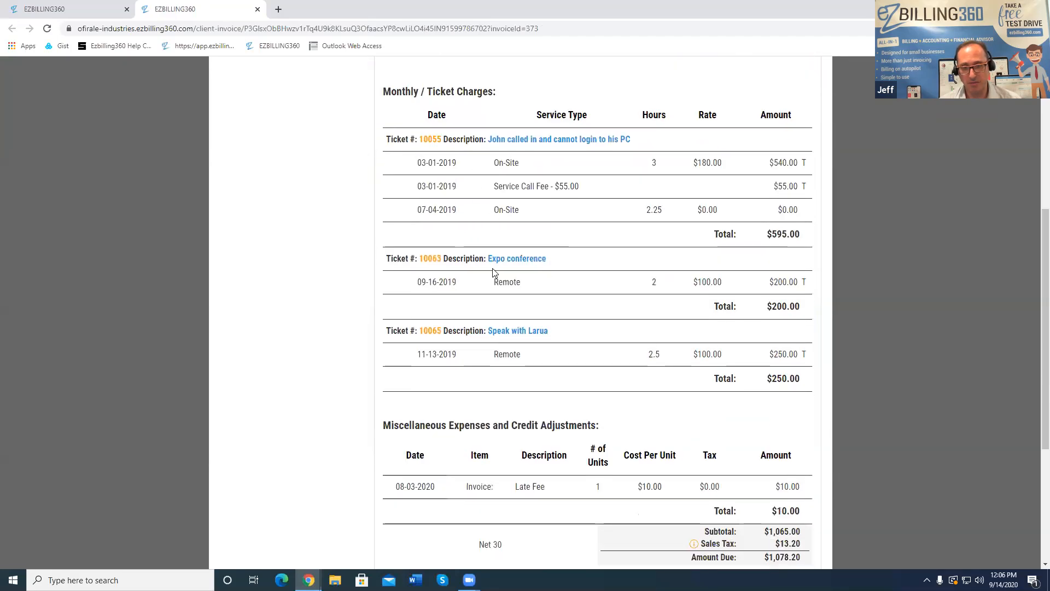
{"action": "scroll", "coordinate": [533, 300], "scroll_direction": "down", "scroll_amount": 2}
{"action": "left_click", "coordinate": [694, 308]}
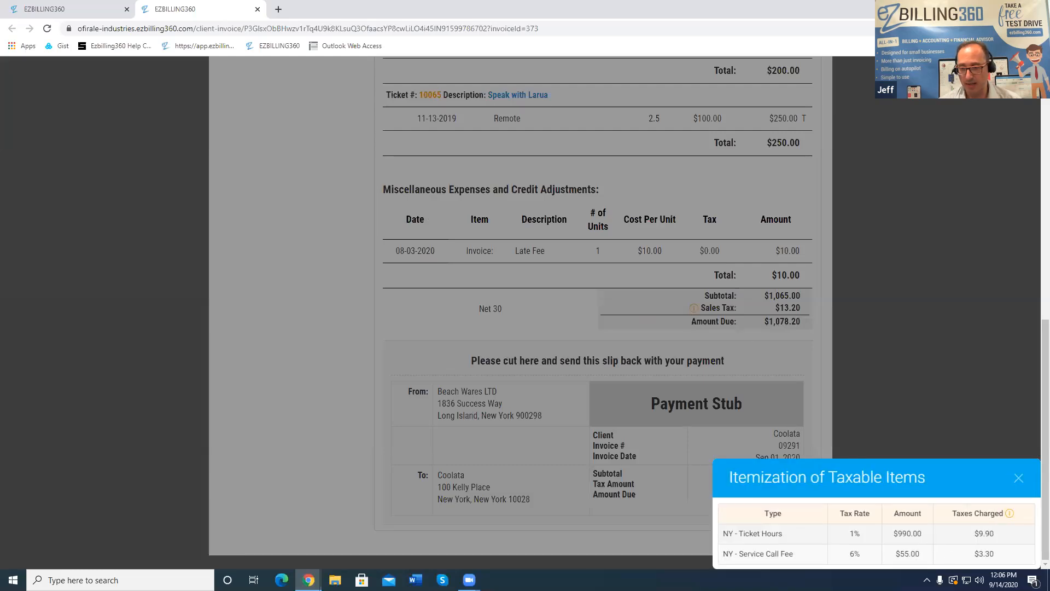
{"action": "left_click", "coordinate": [1018, 478]}
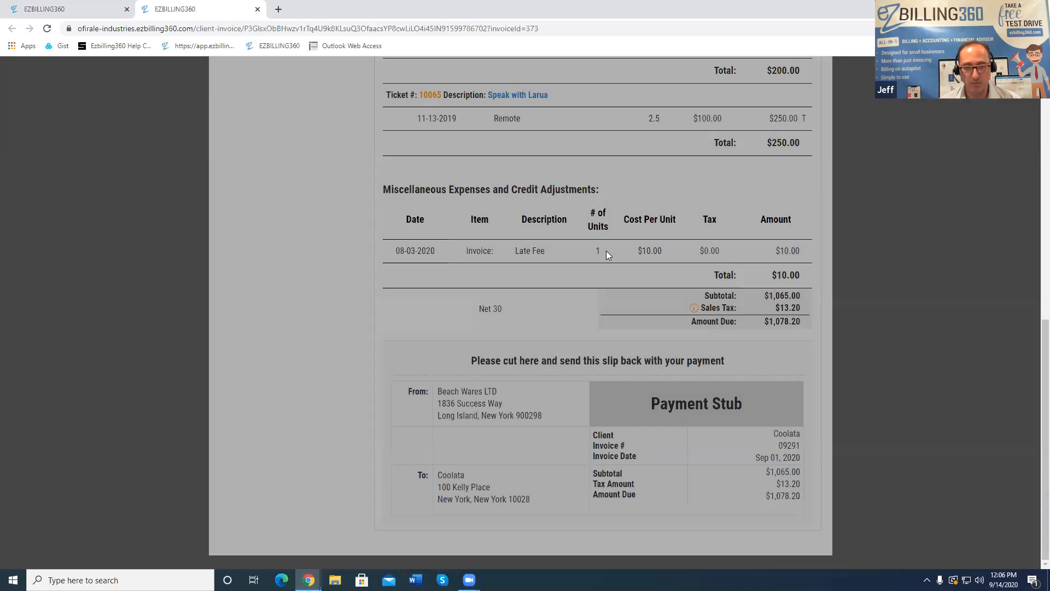
{"action": "scroll", "coordinate": [606, 251], "scroll_direction": "up", "scroll_amount": 6}
{"action": "scroll", "coordinate": [607, 251], "scroll_direction": "up", "scroll_amount": 4}
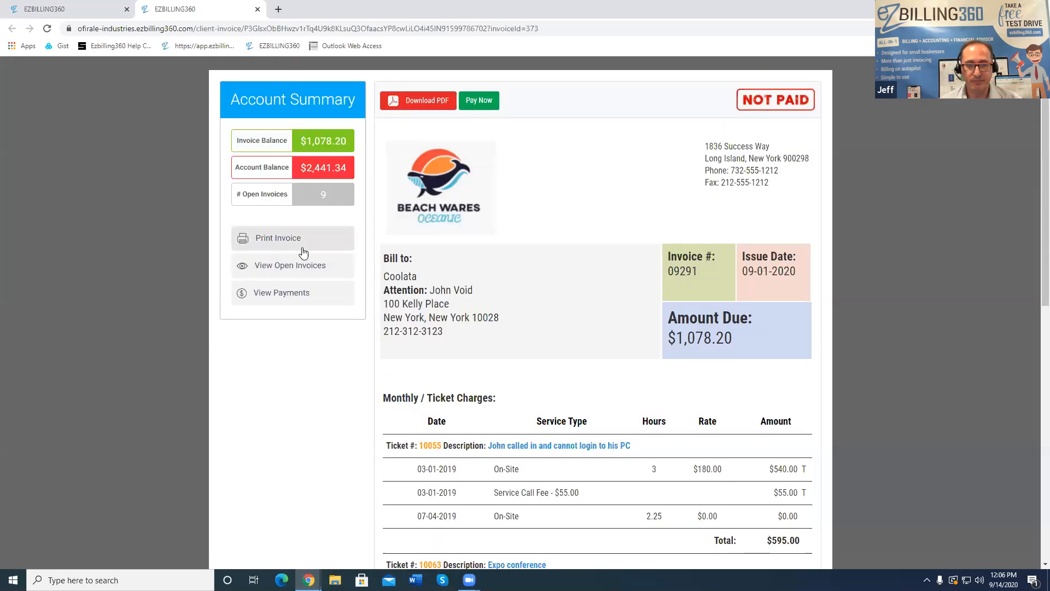
{"action": "left_click", "coordinate": [323, 198]}
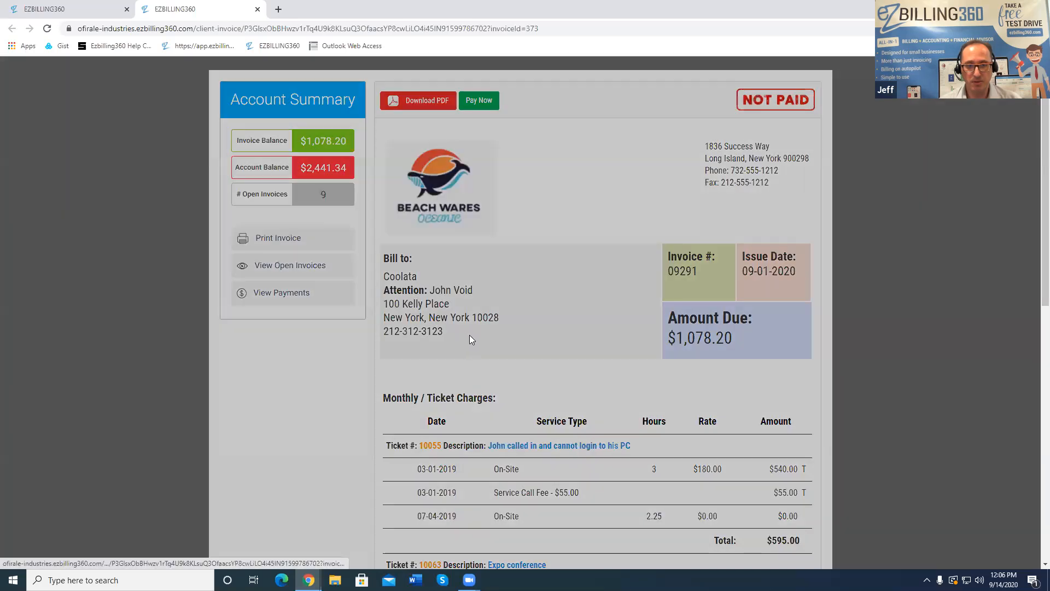
{"action": "left_click", "coordinate": [469, 335]}
{"action": "left_click", "coordinate": [462, 363]}
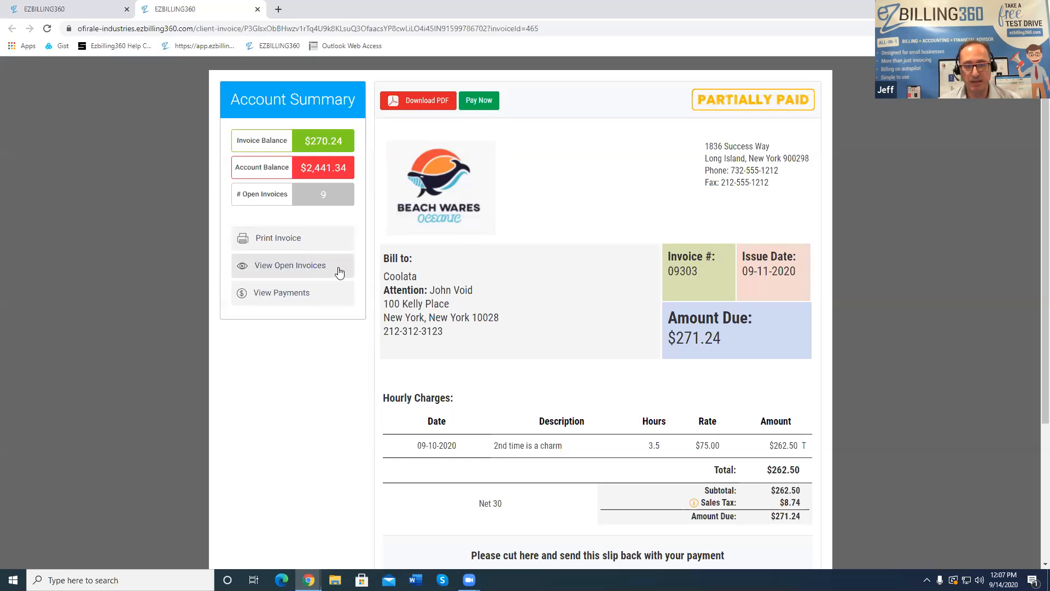
{"action": "left_click", "coordinate": [302, 265]}
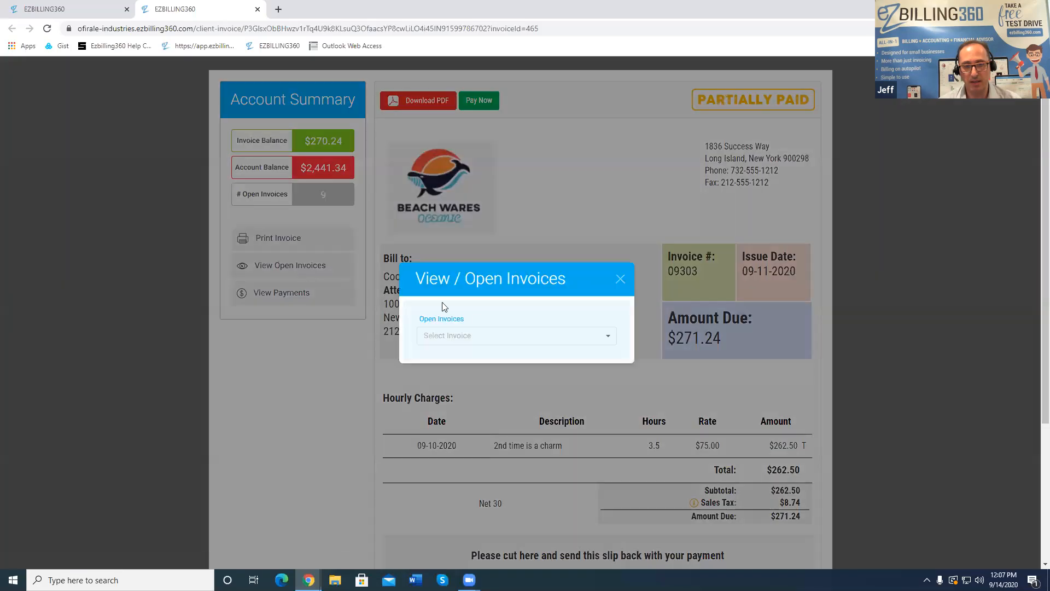
{"action": "left_click", "coordinate": [620, 278]}
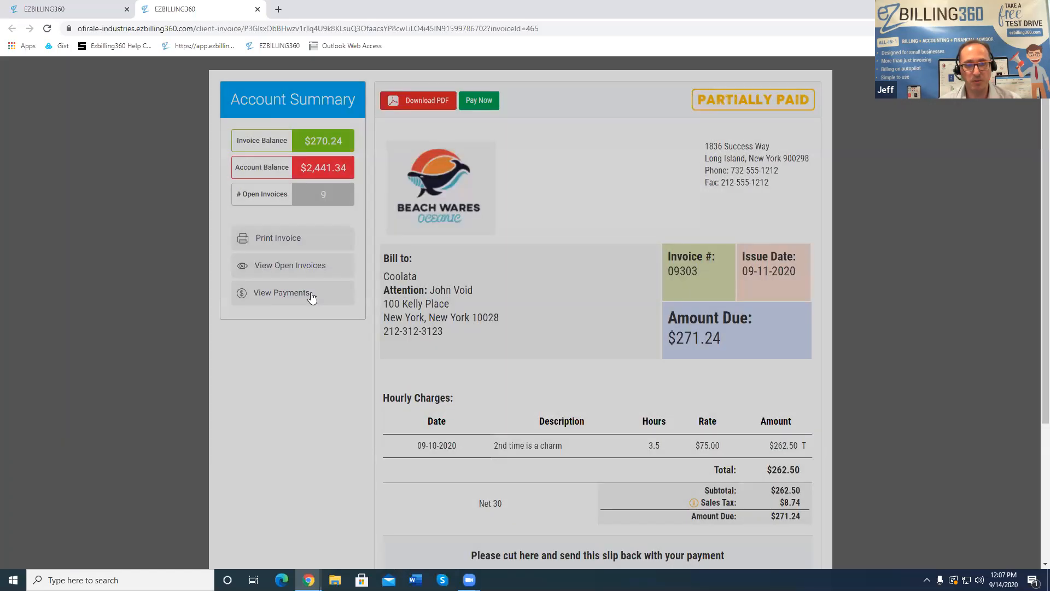
View invoice 09303's payment history, then close it
{"action": "left_click", "coordinate": [302, 292]}
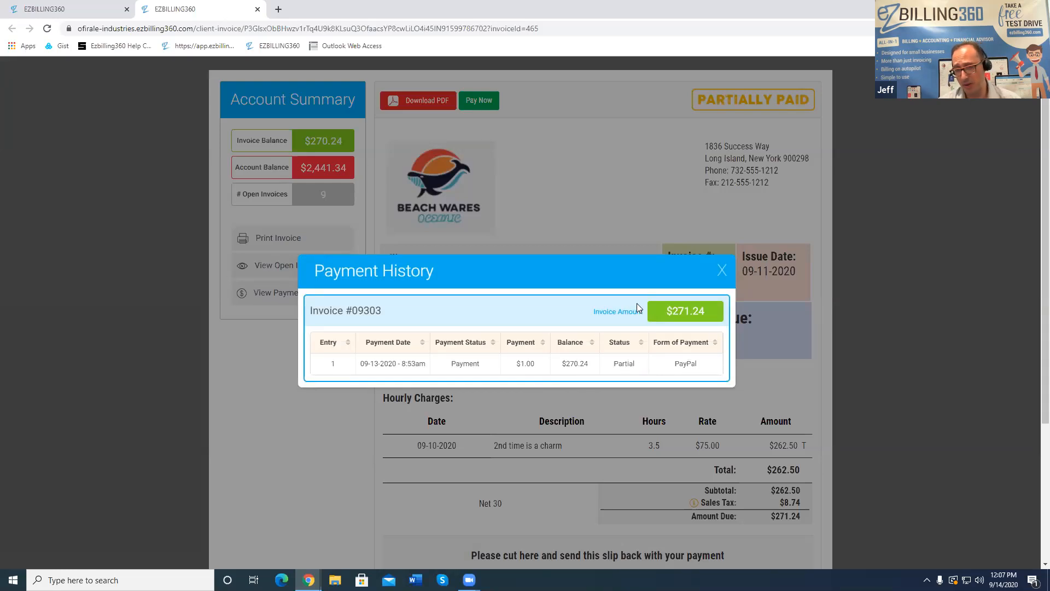
{"action": "left_click", "coordinate": [722, 270]}
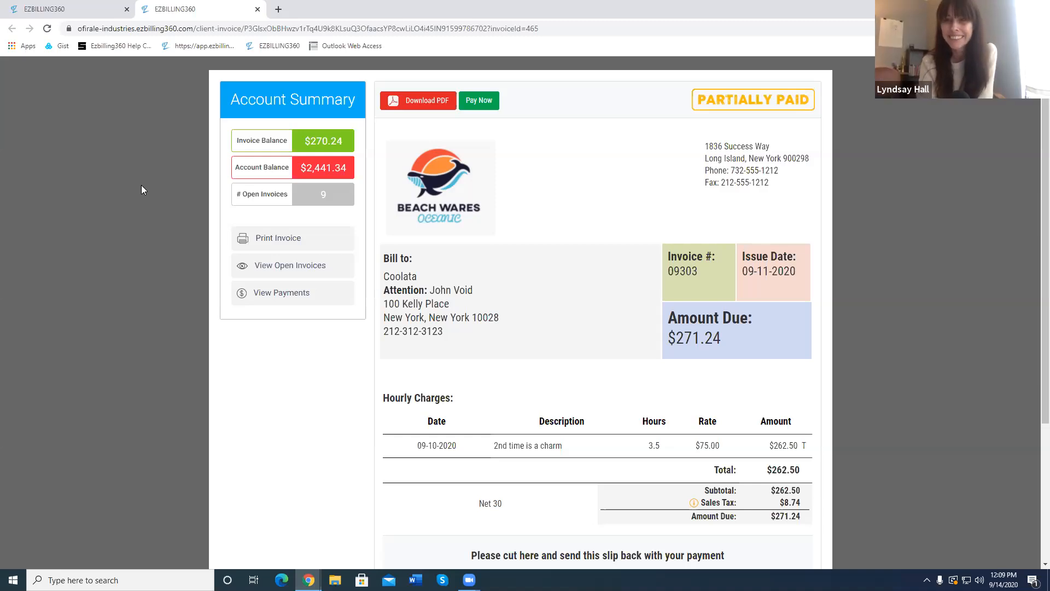
Return to the admin tab, close the History Log, and go to Admin Settings > Email Templates
{"action": "left_click", "coordinate": [60, 9]}
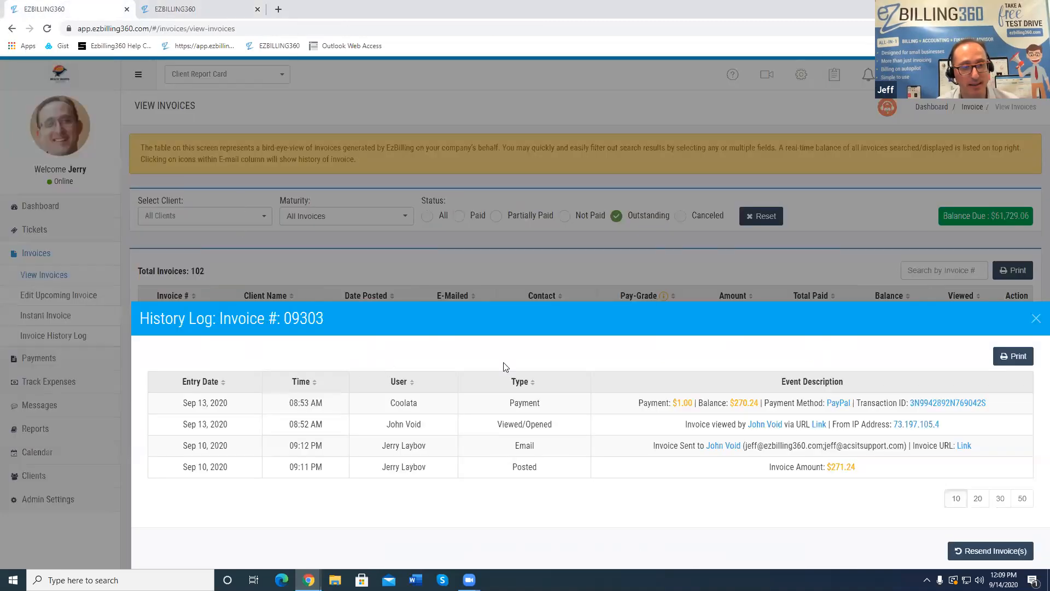
{"action": "left_click", "coordinate": [14, 506]}
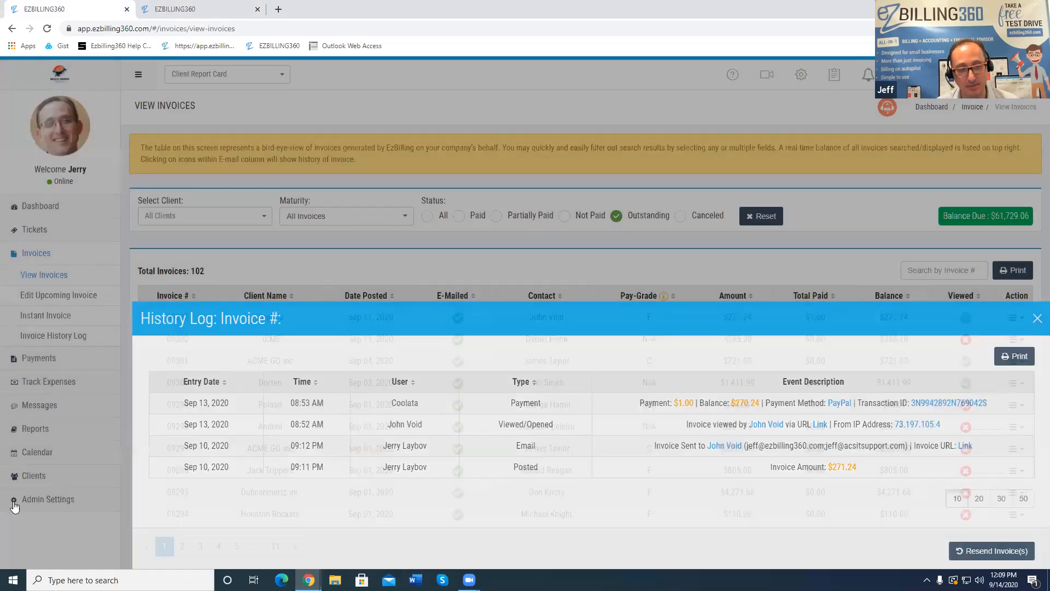
{"action": "left_click", "coordinate": [38, 501]}
{"action": "scroll", "coordinate": [38, 501], "scroll_direction": "down", "scroll_amount": 1}
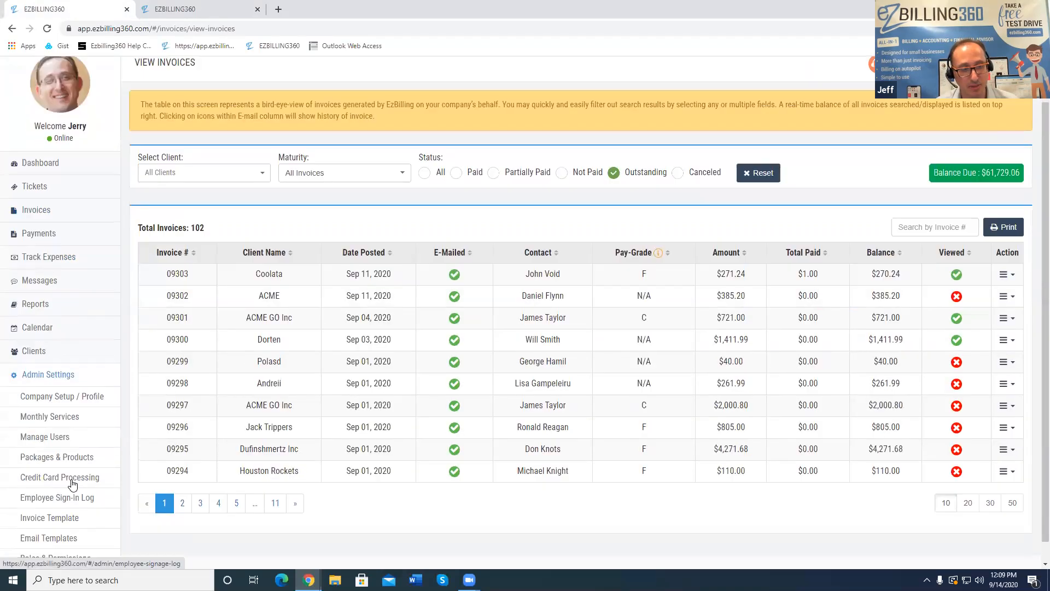
{"action": "left_click", "coordinate": [62, 540]}
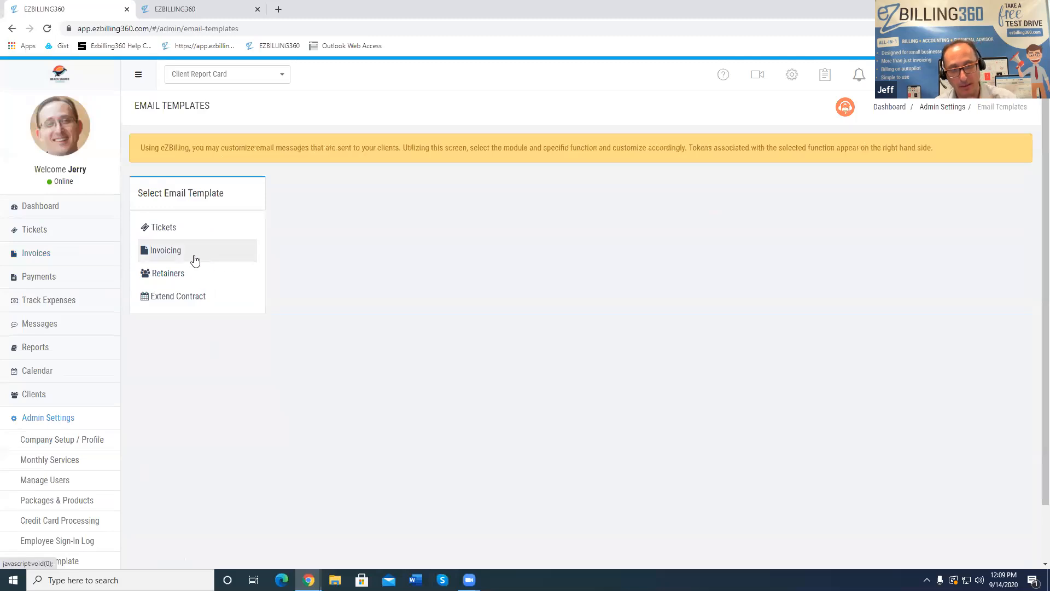
Open the Invoicing > New Invoice template and highlight its %Link% token
{"action": "left_click", "coordinate": [196, 259]}
{"action": "left_click", "coordinate": [172, 273]}
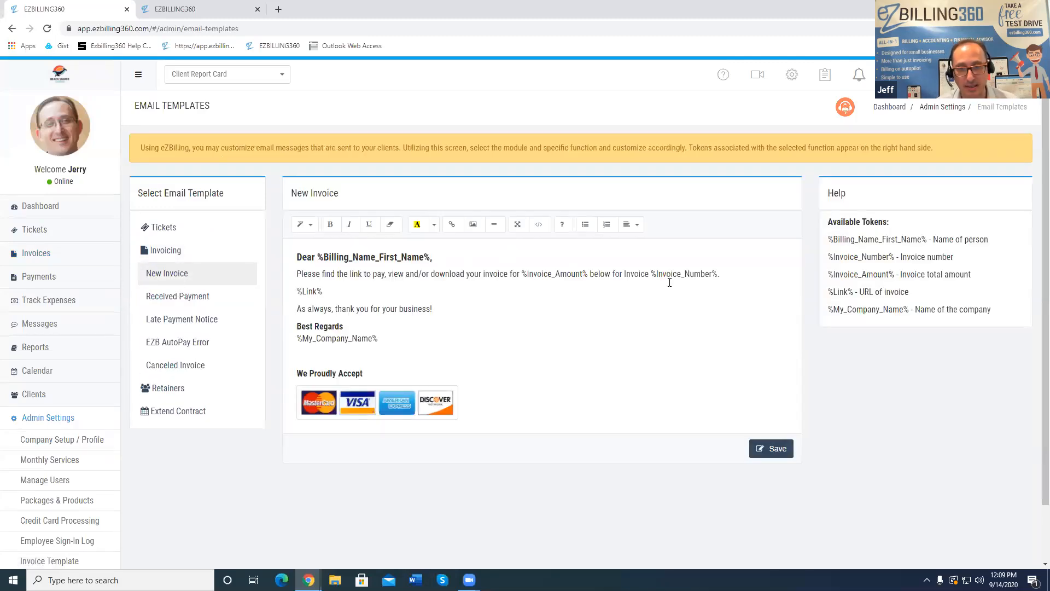
{"action": "left_click_drag", "start_coordinate": [324, 291], "coordinate": [297, 292]}
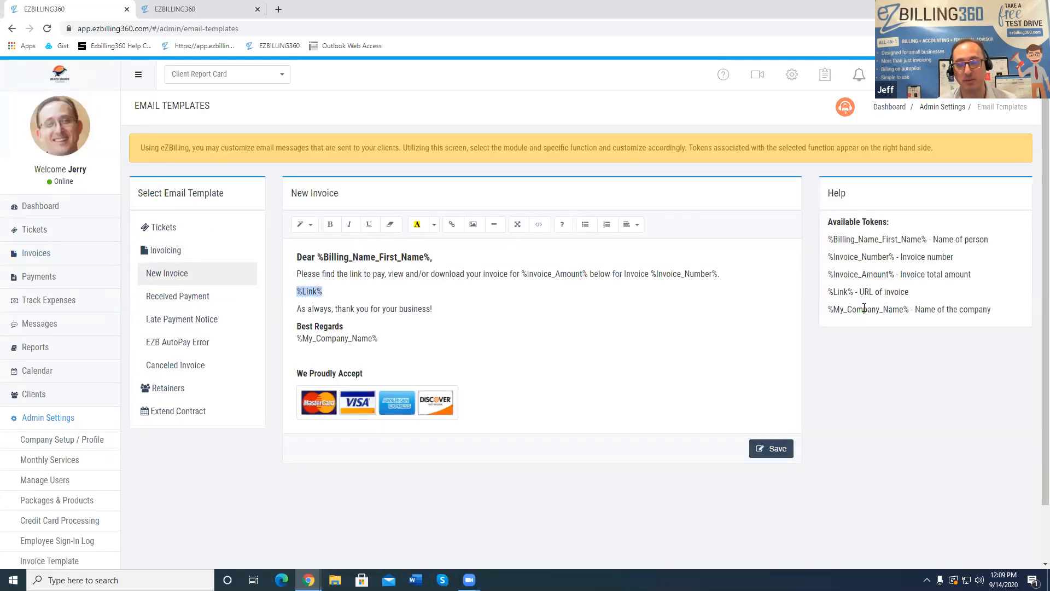
{"action": "left_click", "coordinate": [667, 313]}
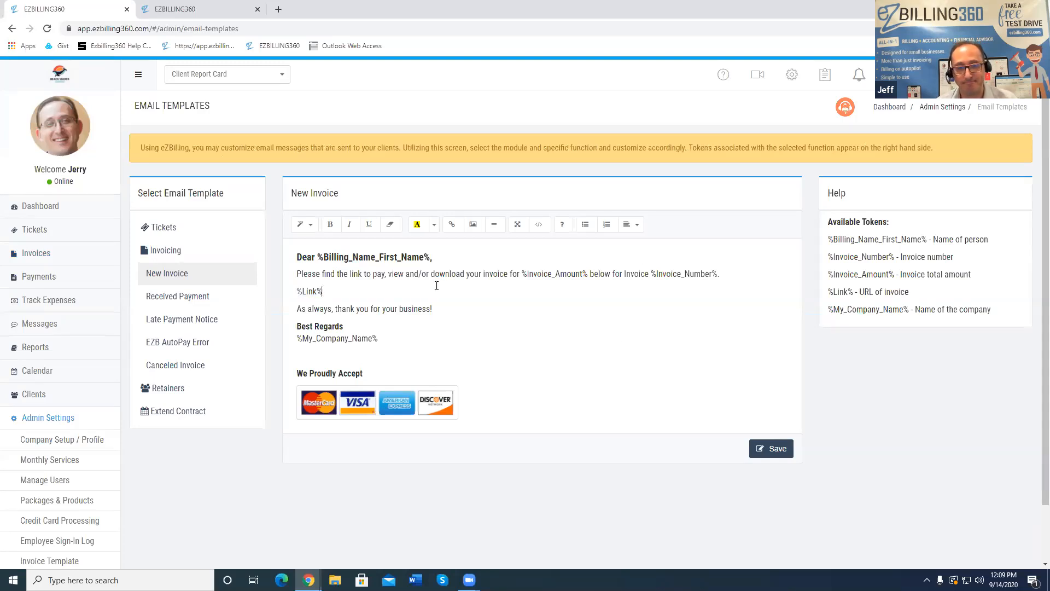